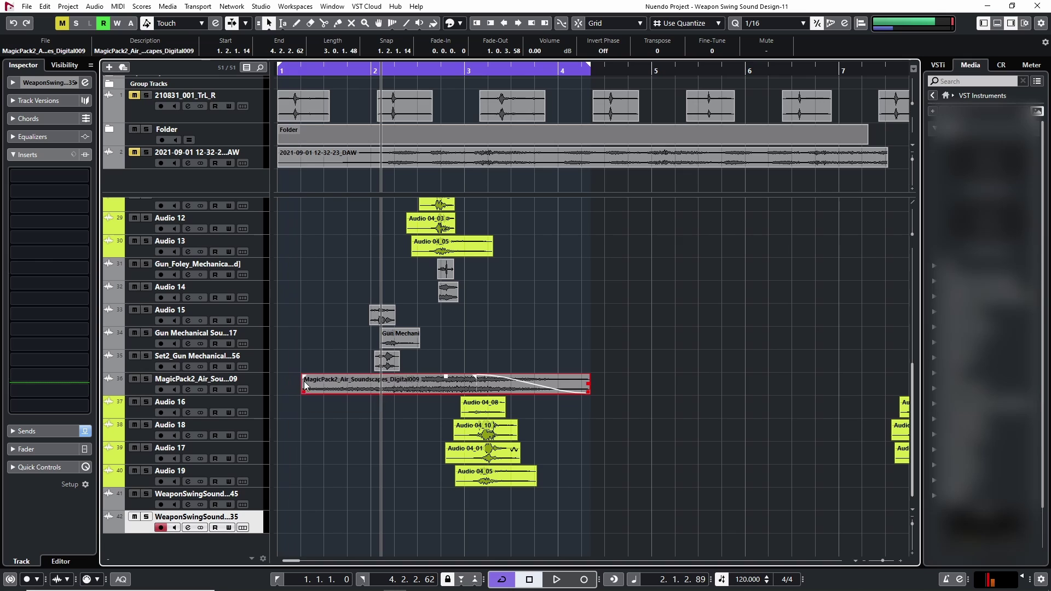
- Set the cycle range to span the layered clips on tracks 28 to 40, and place the playback cursor just before it
left_click(350, 429)
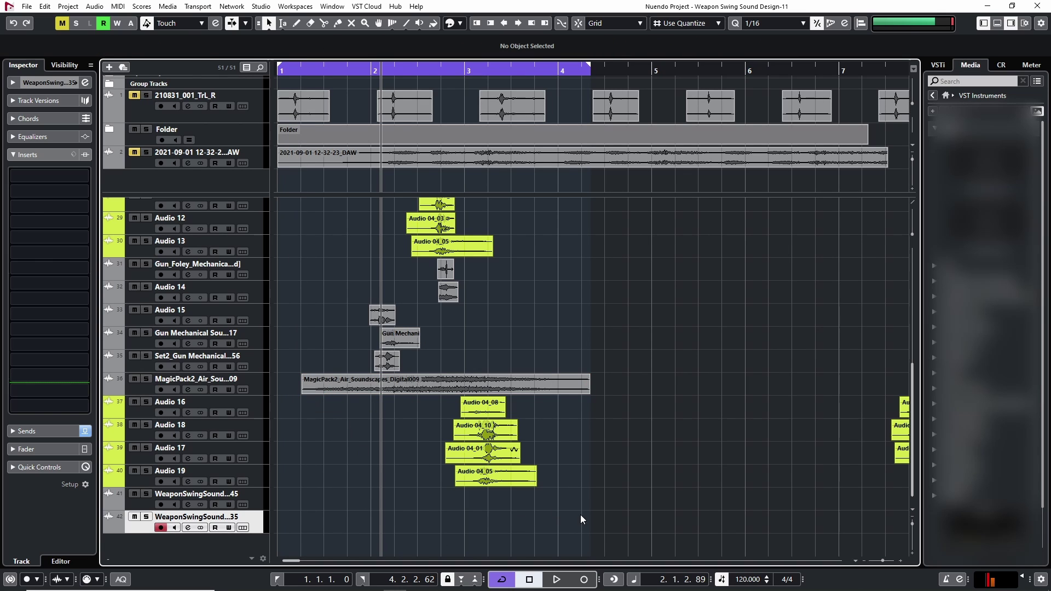
left_click_drag(580, 514, 315, 202)
key("p")
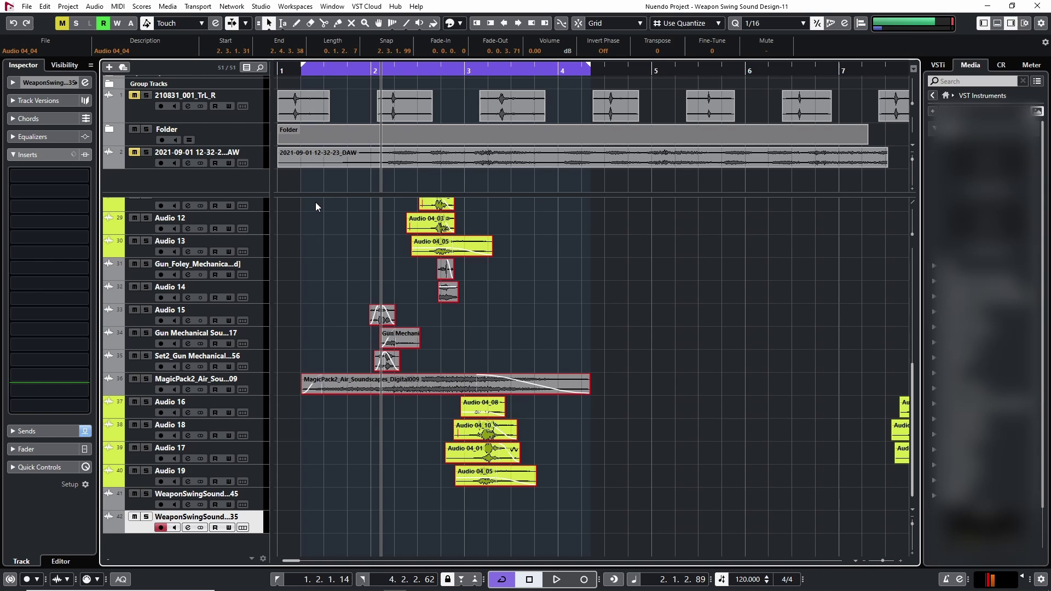
left_click(524, 254)
left_click(289, 71)
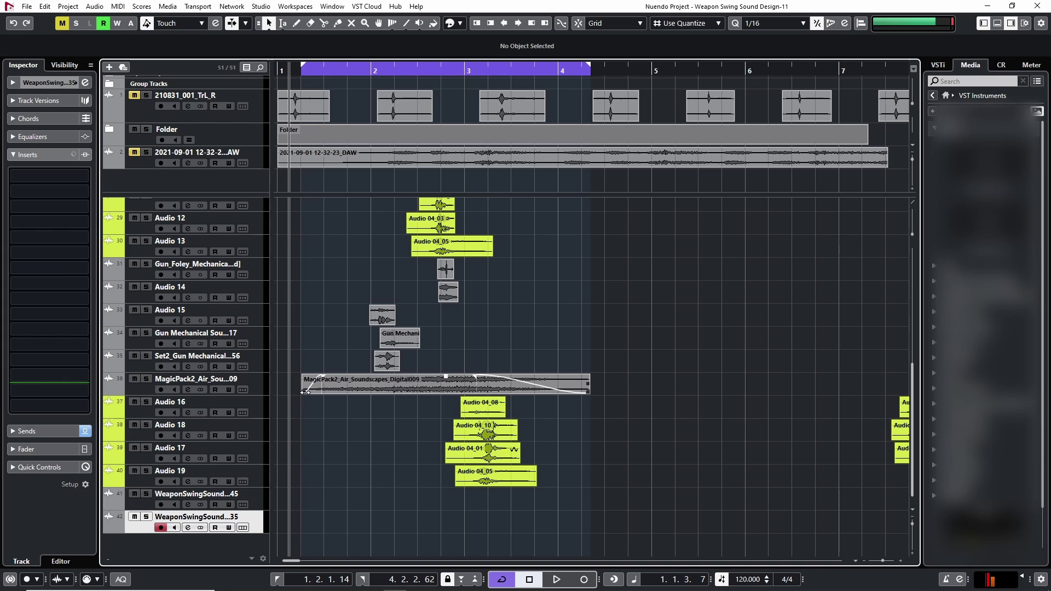
- Lengthen the fade-in of the MagicPack2_Air_Soundscapes_Digital009 clip and deselect it
left_click_drag(321, 377, 348, 378)
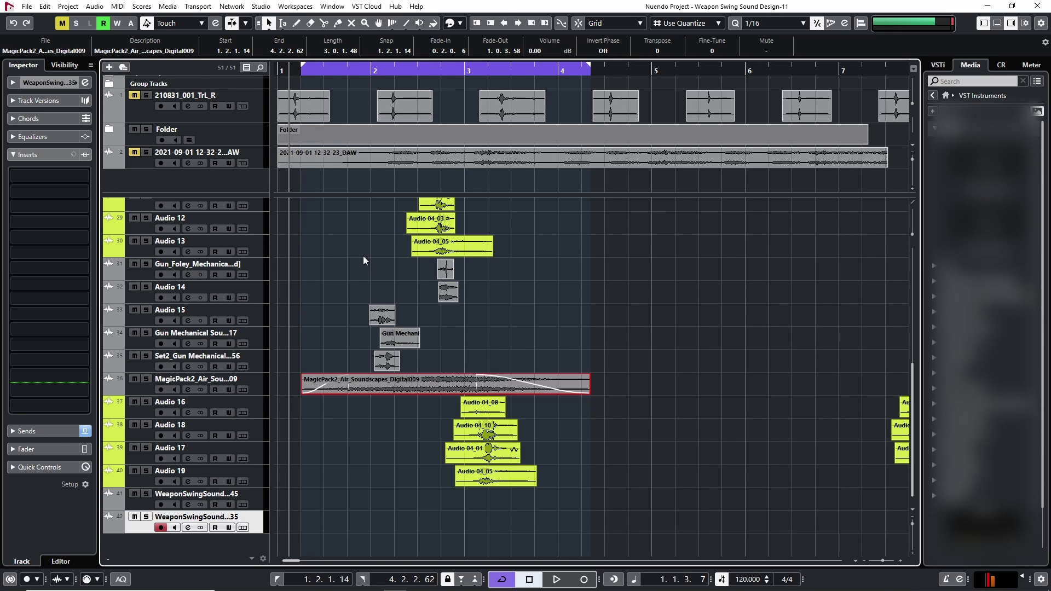
scroll(602, 329, "up", 3)
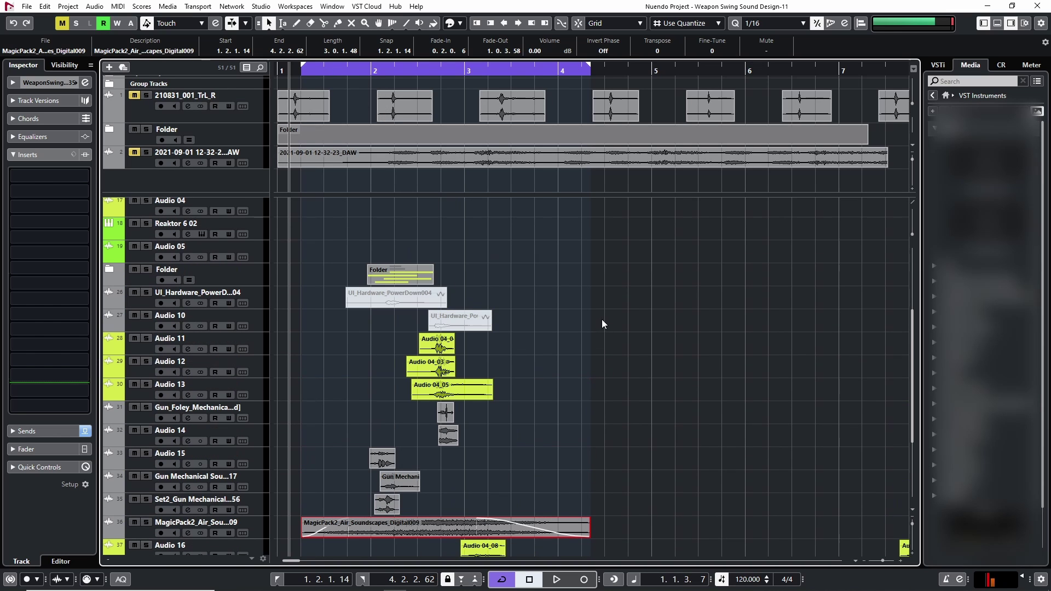
scroll(648, 343, "down", 2)
left_click(686, 314)
scroll(661, 317, "up", 1)
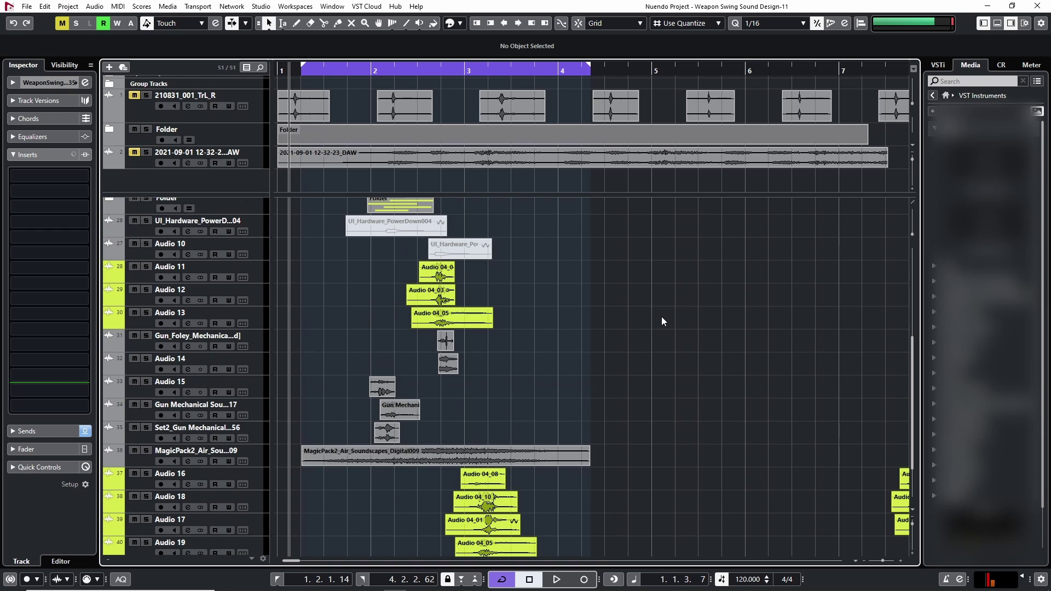
- Play the layered weapon swing sound across the cycle range and look through its audio tracks
key("space")
scroll(661, 316, "up", 1)
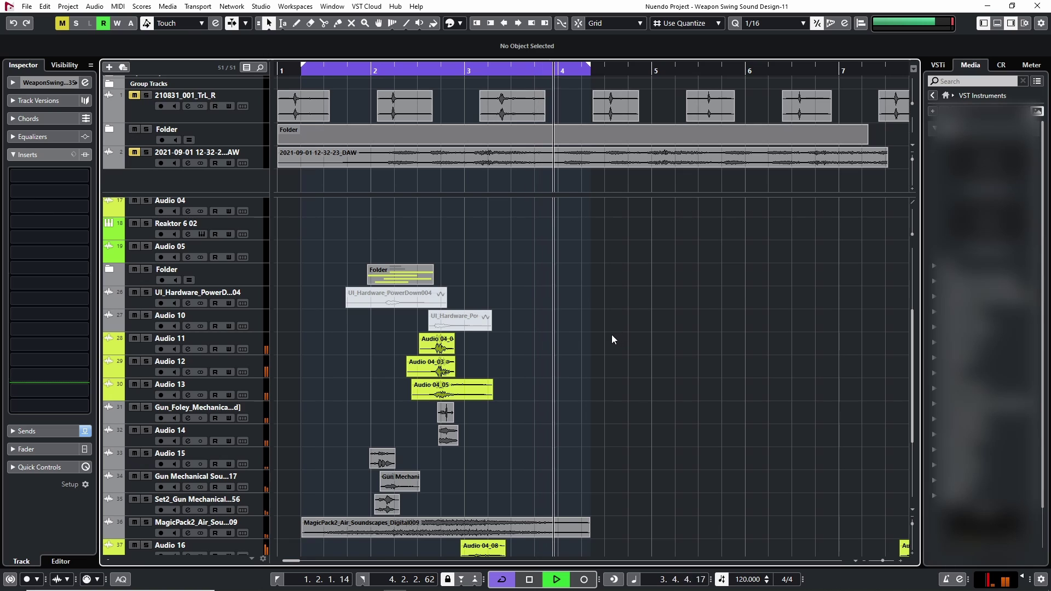
key("space")
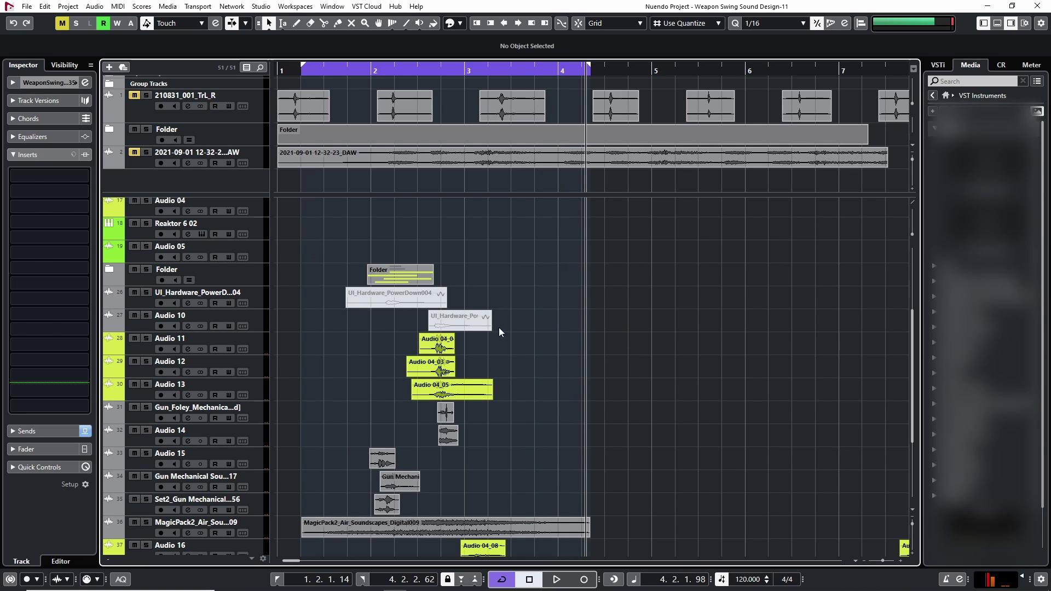
scroll(394, 351, "down", 5)
scroll(417, 303, "up", 10)
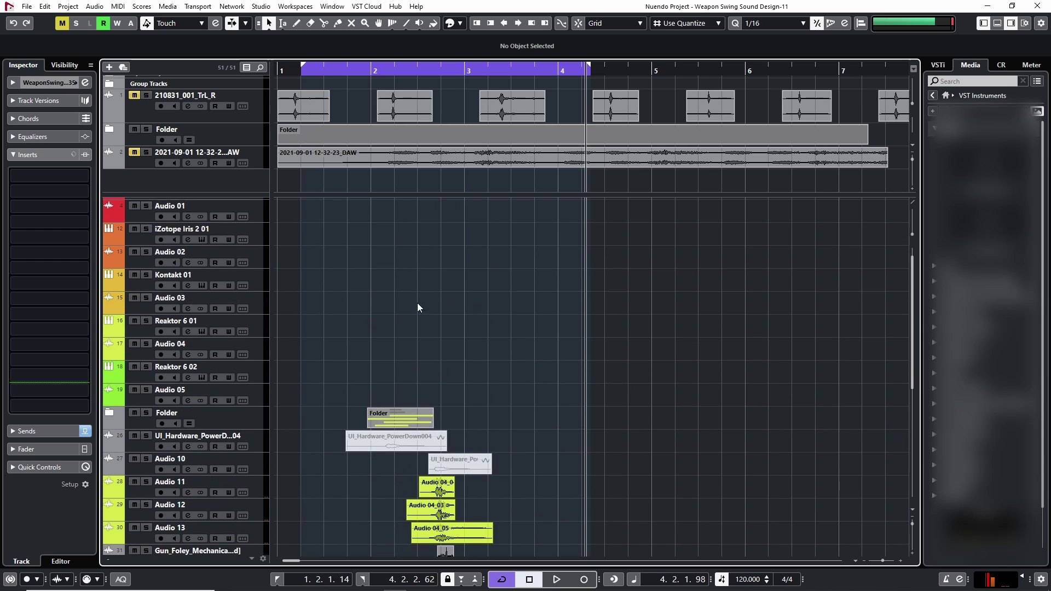
scroll(511, 409, "down", 10)
scroll(504, 405, "up", 10)
scroll(527, 413, "down", 5)
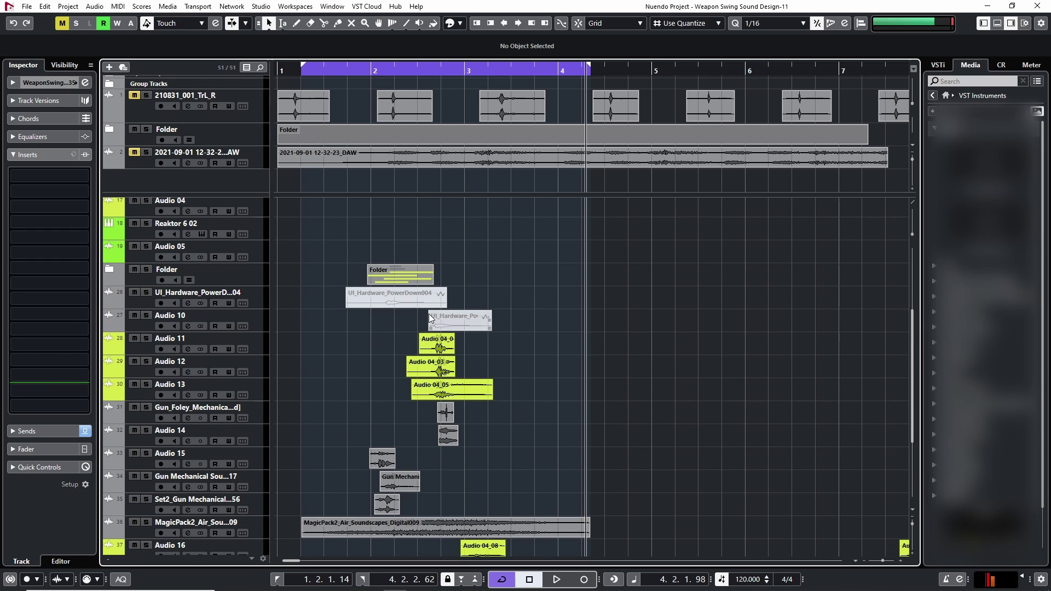
- Solo the 210831_001_TrL_R track and return the playback cursor to the project start
key("h")
key("h")
key("h")
key("g")
key("g")
key("g")
key("g")
key("g")
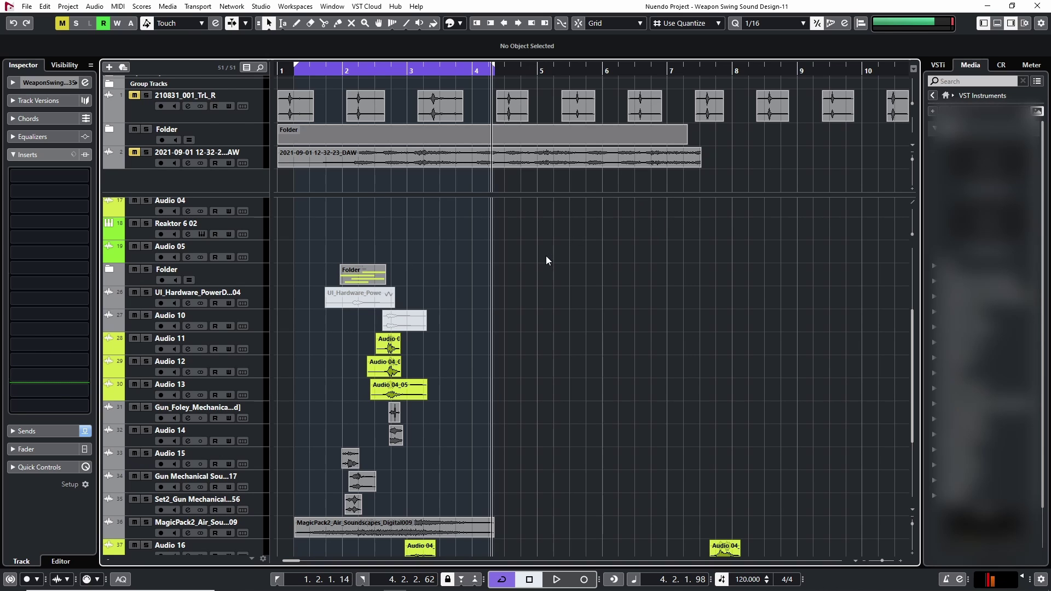
left_click(256, 113)
key("Home")
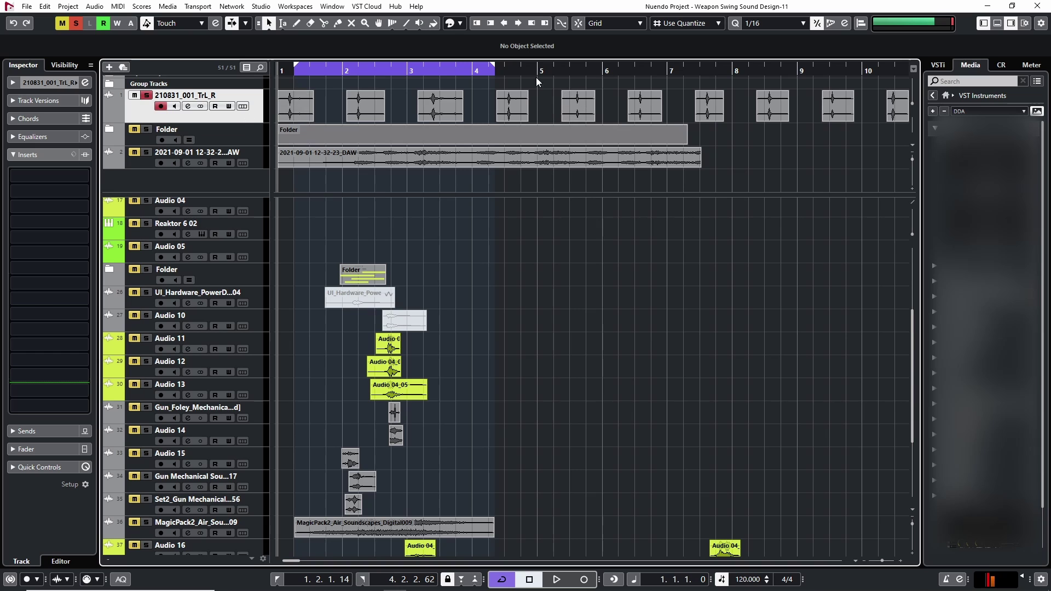
- Audition the recorded takes on the soloed 210831_001_TrL_R track between bars 9 and 12
left_click_drag(709, 70, 680, 64)
key("space")
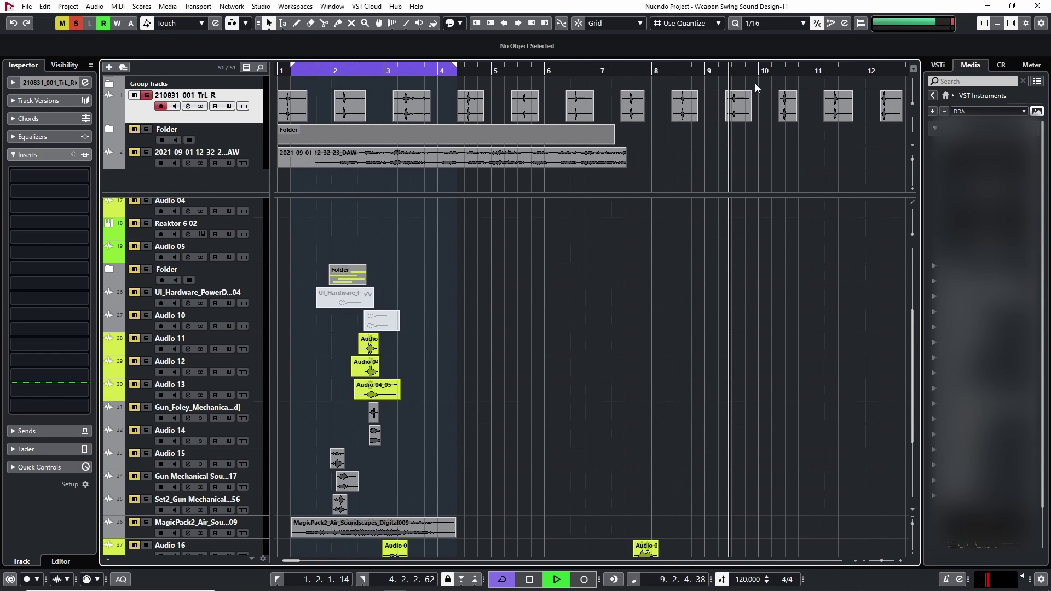
key("space")
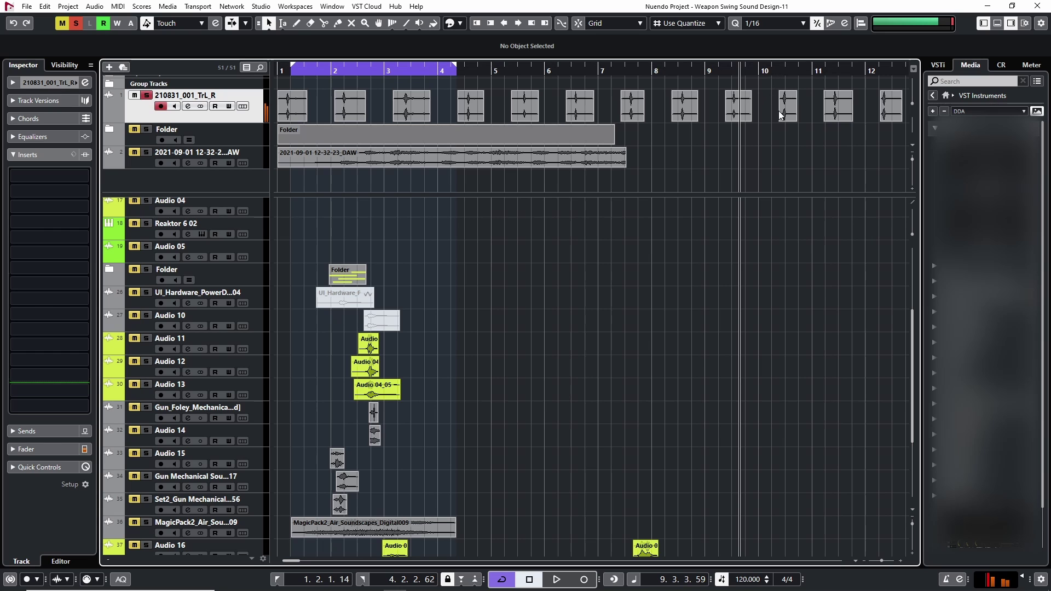
left_click_drag(790, 139, 585, 121)
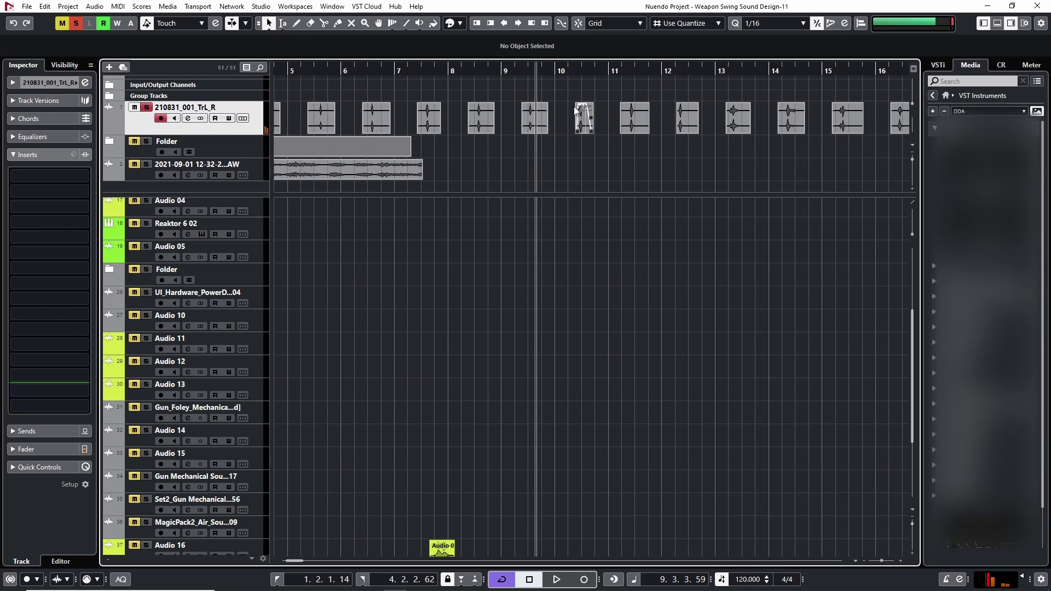
left_click(573, 66)
key("space")
left_click(624, 71)
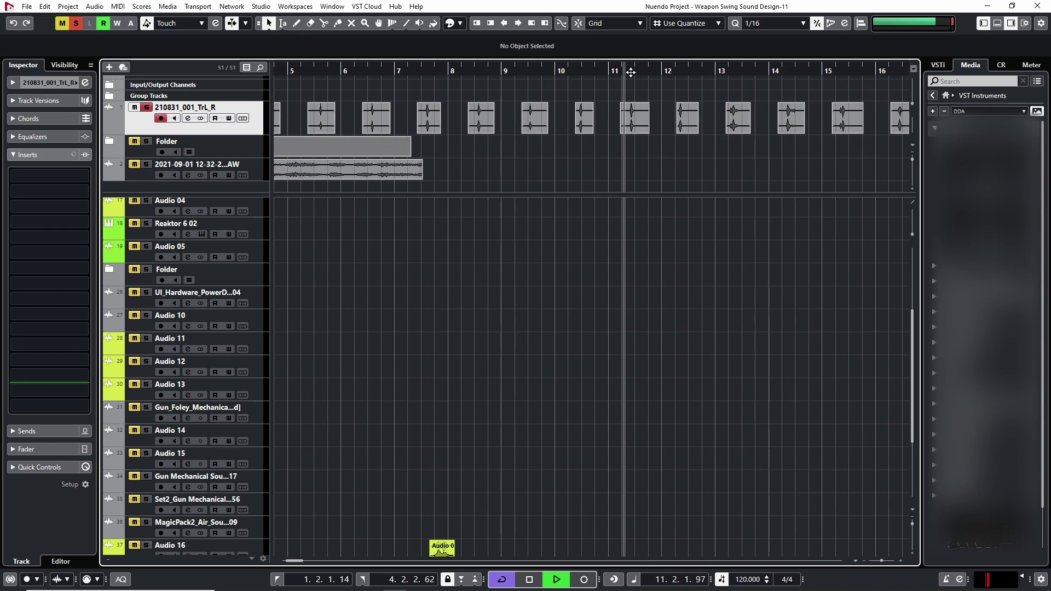
left_click(677, 71)
key("space")
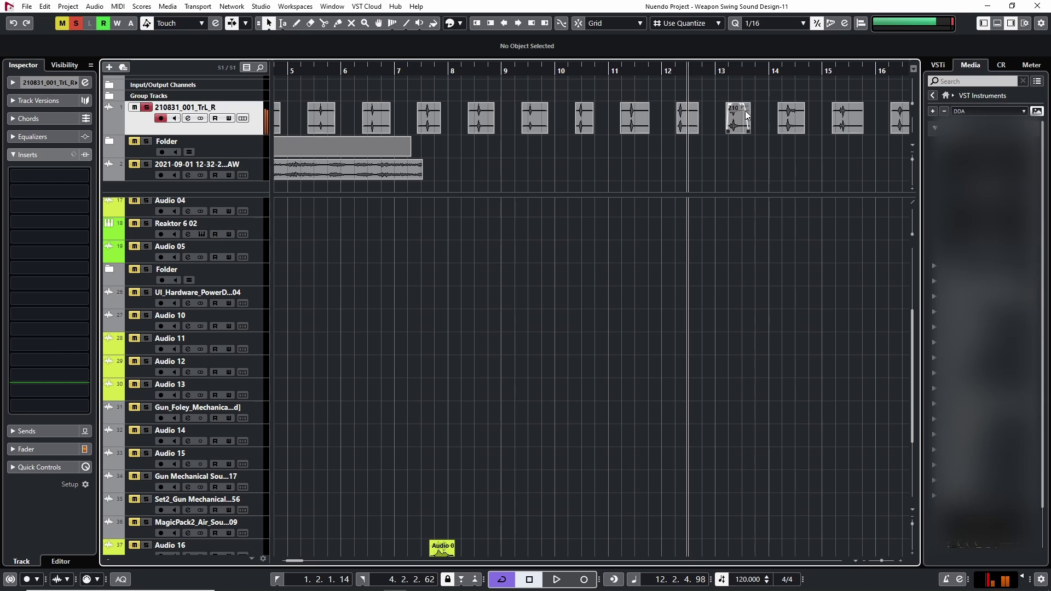
- Move the playback cursor to bar 20 and audition the soloed track's takes up to about bar 26
left_click_drag(786, 144, 675, 133)
left_click_drag(768, 146, 758, 146)
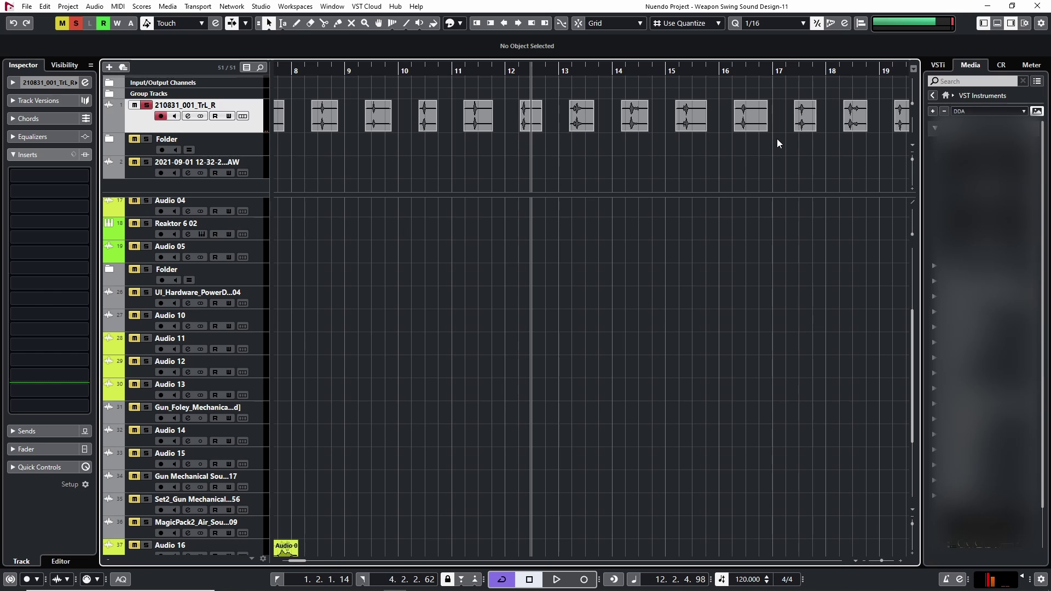
left_click(576, 70)
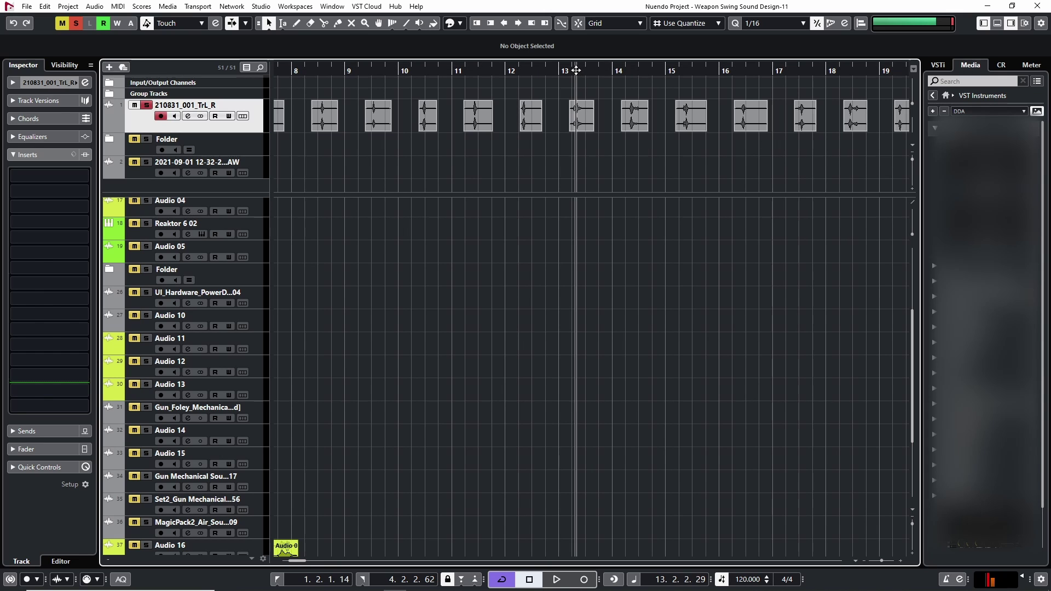
left_click_drag(829, 85, 445, 85)
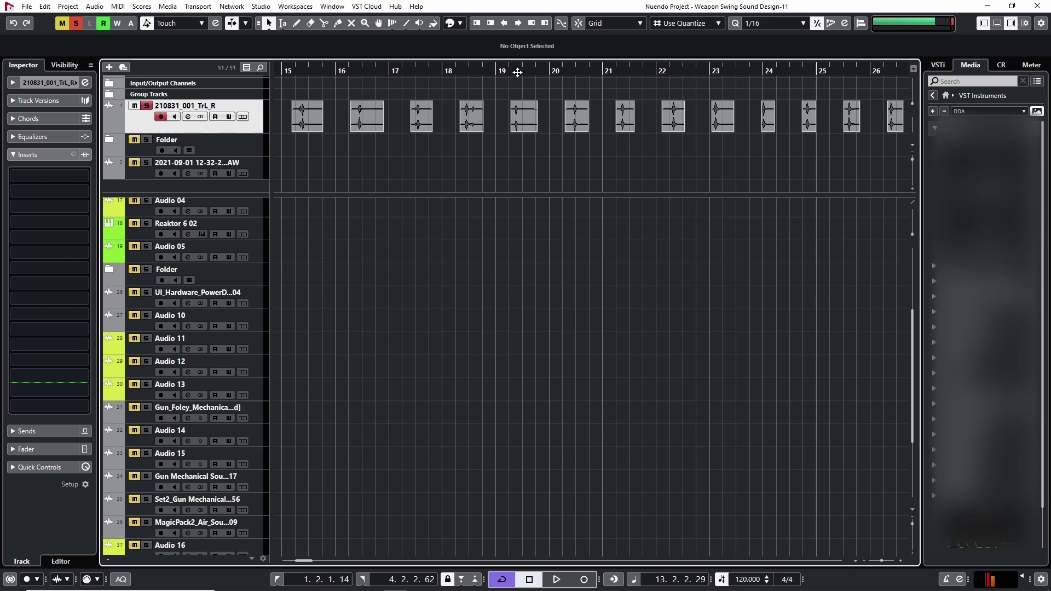
left_click(568, 70)
key("space")
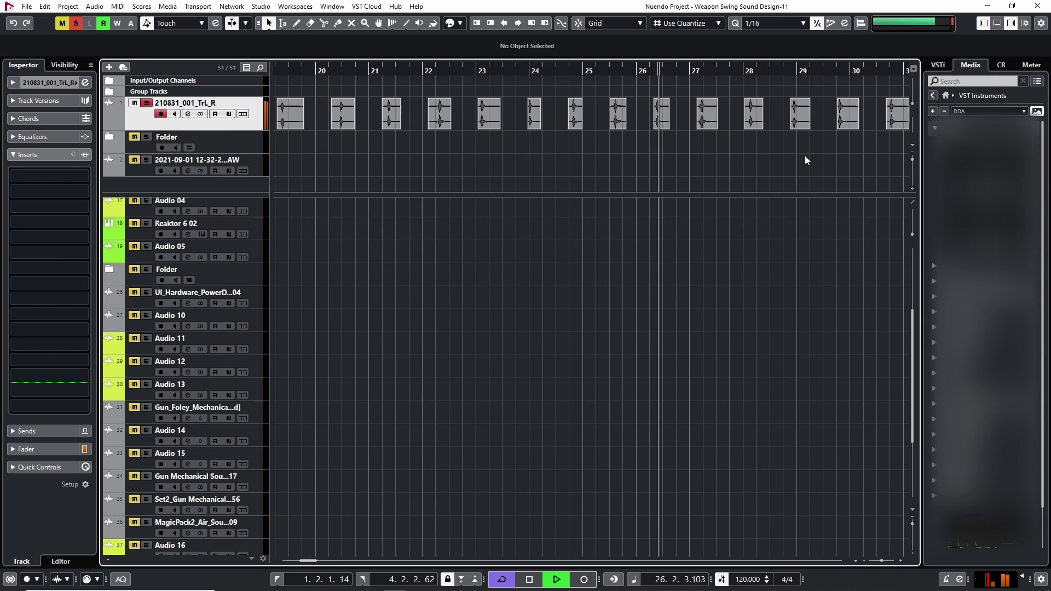
scroll(805, 155, "down", 1)
key("space")
- Audition further takes on the soloed track starting at bar 27 and again from bar 34
left_click(698, 72)
key("space")
left_click_drag(885, 95, 658, 100)
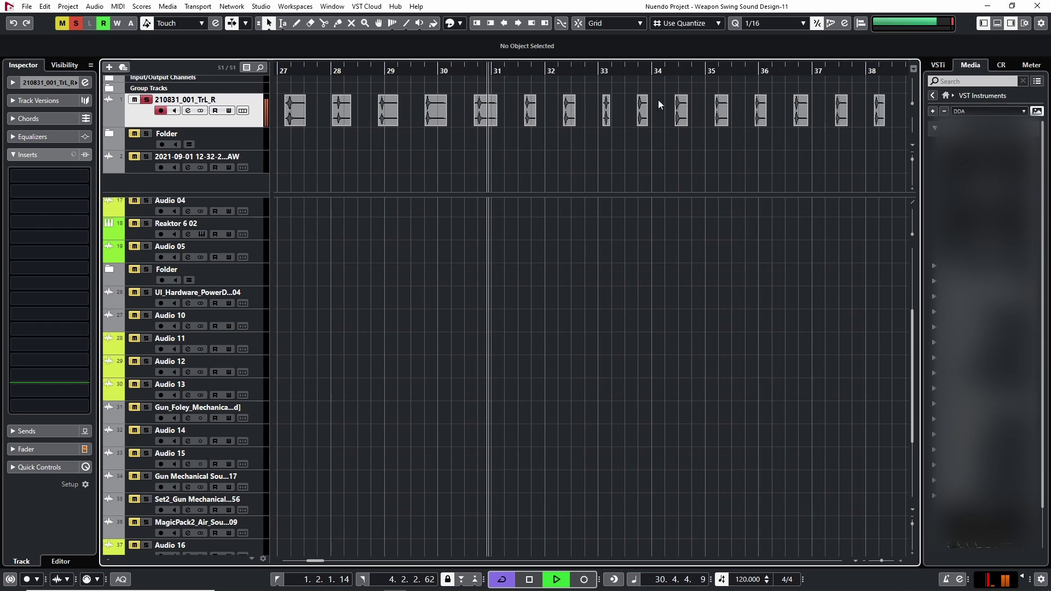
key("space")
left_click(666, 71)
key("space")
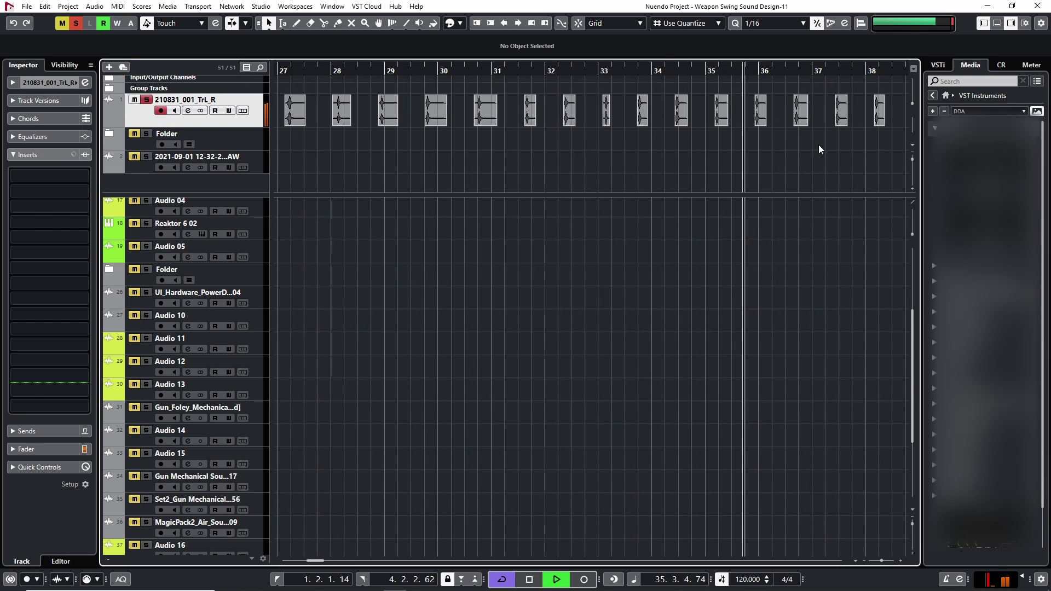
key("space")
- Audition the last takes of the soloed recording starting at bar 89 and again from about bar 93
left_click_drag(823, 142, 511, 147)
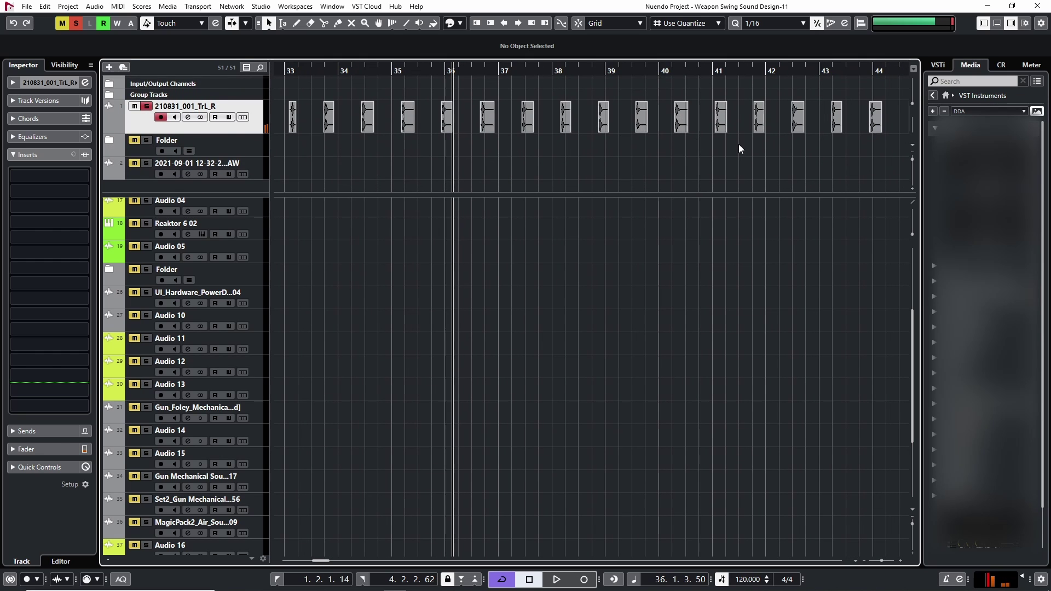
scroll(812, 163, "down", 5)
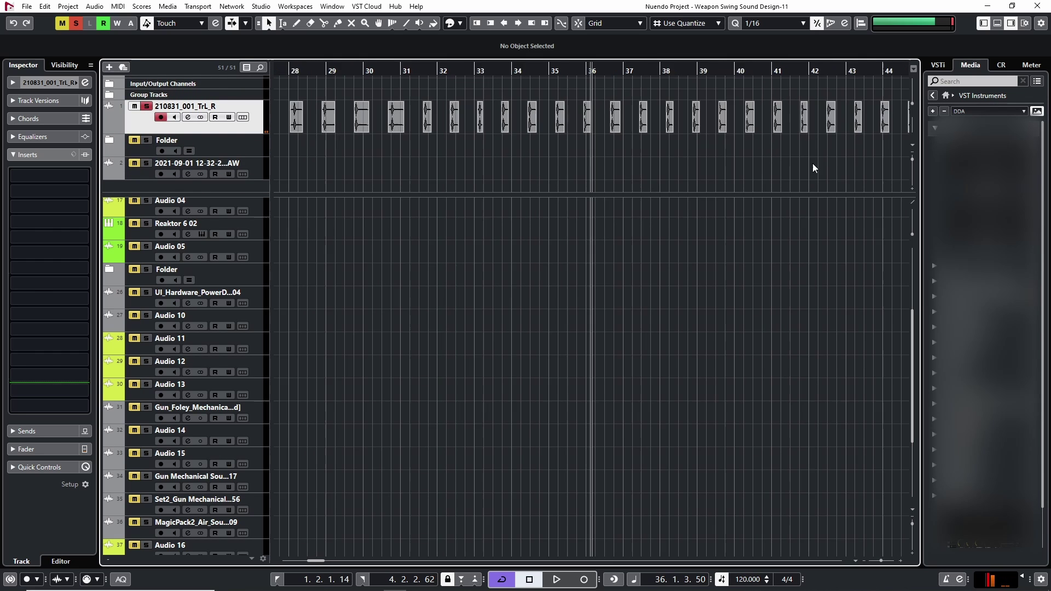
left_click_drag(837, 146, 625, 153)
scroll(626, 157, "right", 6)
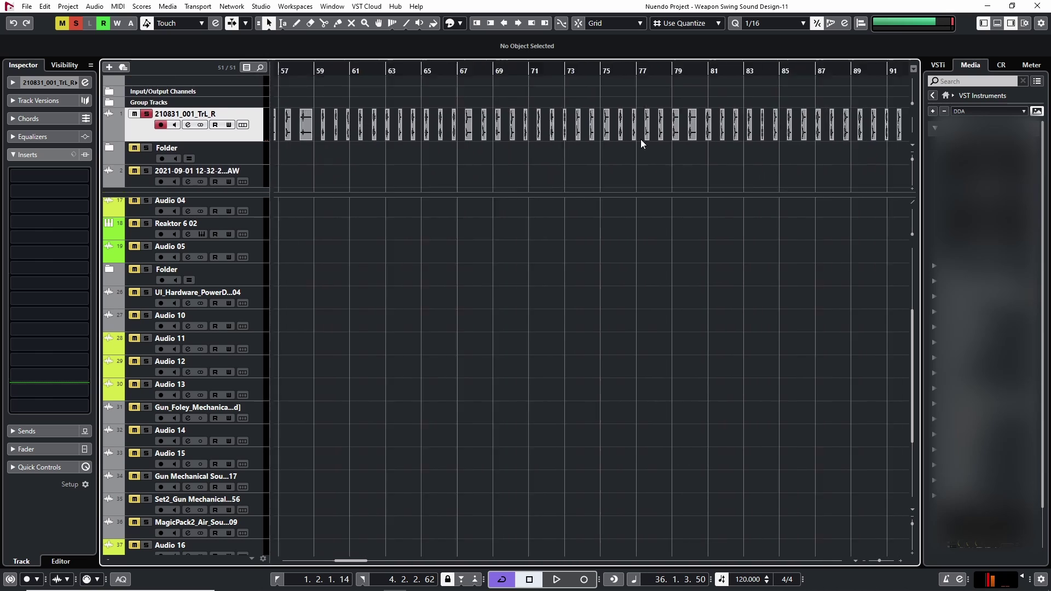
left_click(678, 71)
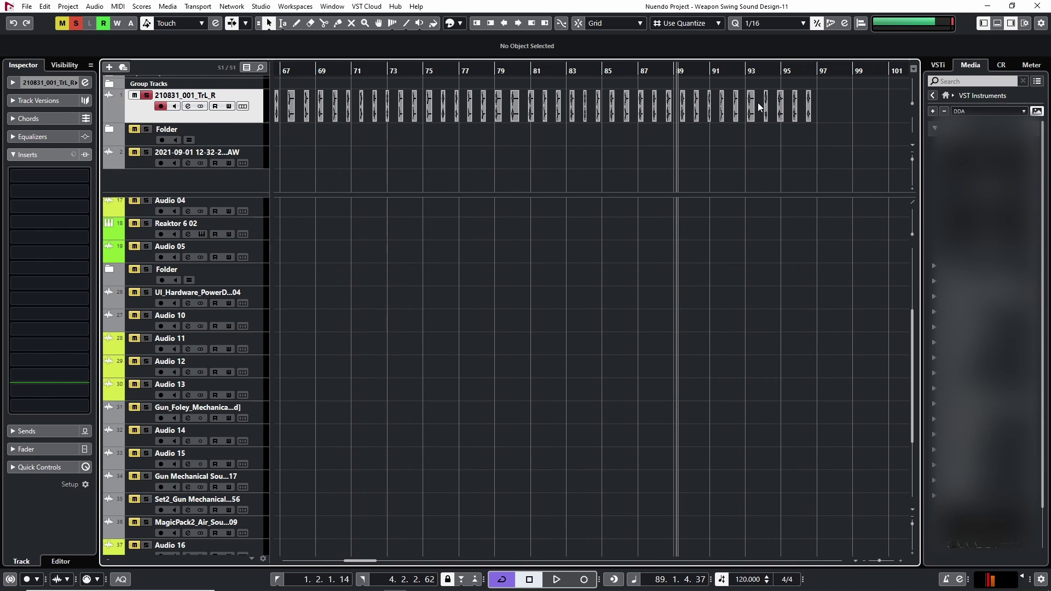
key("space")
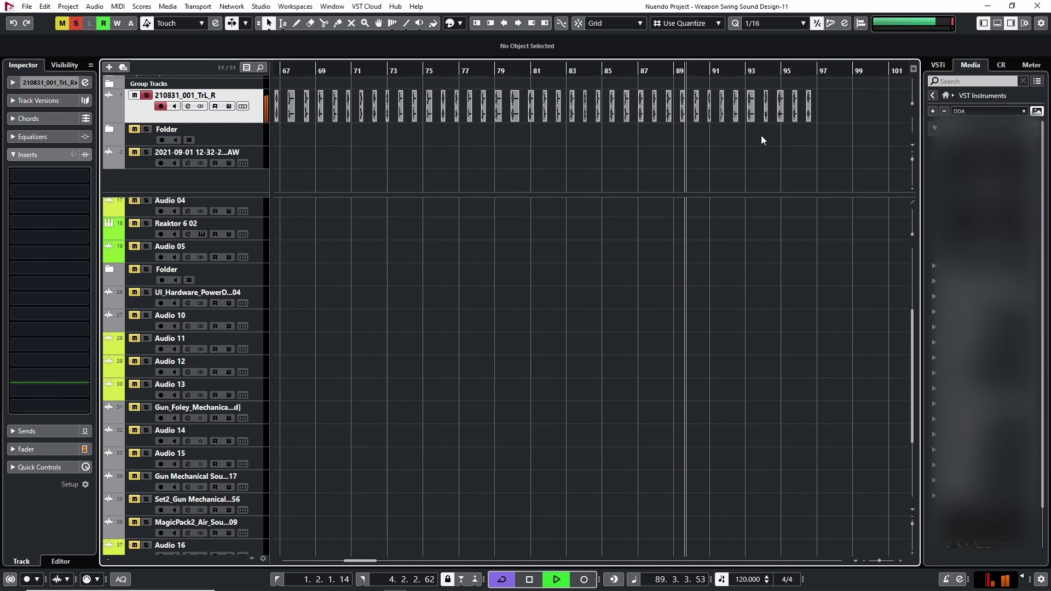
left_click(746, 71)
key("space")
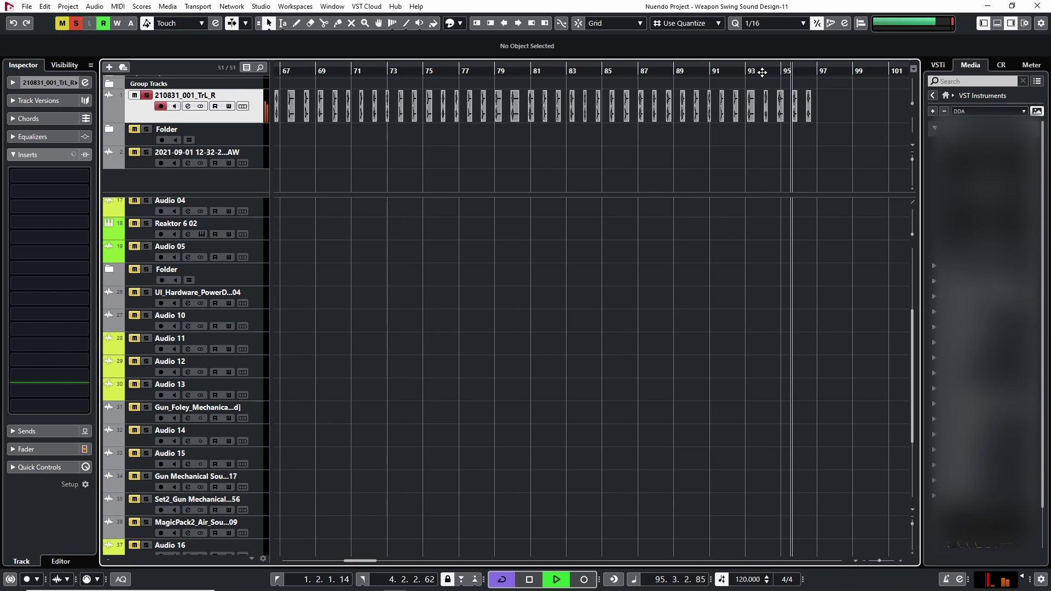
key("space")
- Examine the last take clips on the 210831_001_TrL_R track up to bar 96, and return to the project start
scroll(438, 153, "up", 3)
key("g")
key("g")
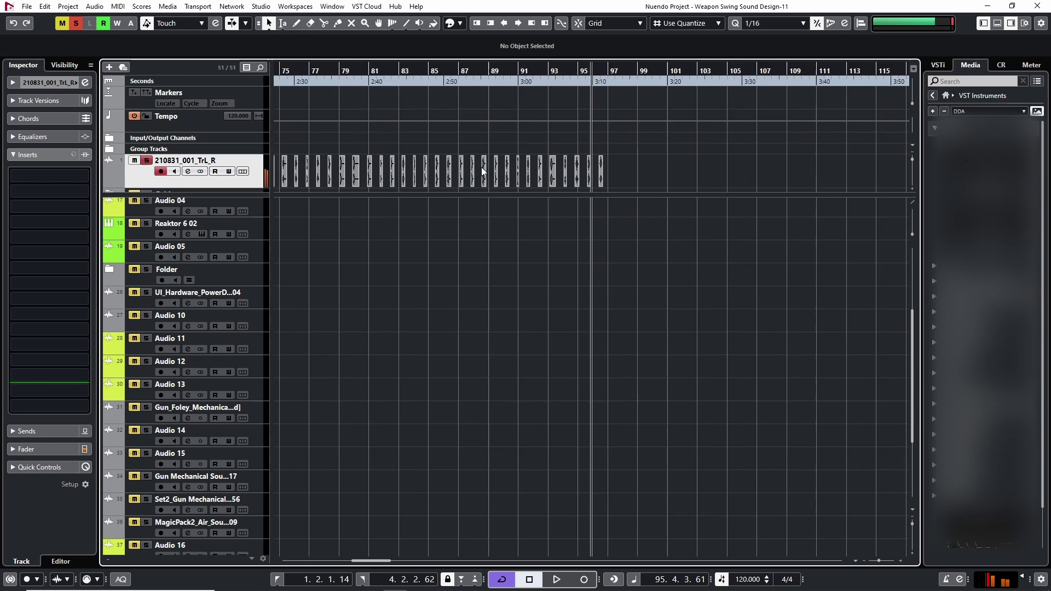
key("h")
key("h")
key("h")
key("h")
key("h")
scroll(393, 130, "down", 1)
scroll(393, 129, "up", 4)
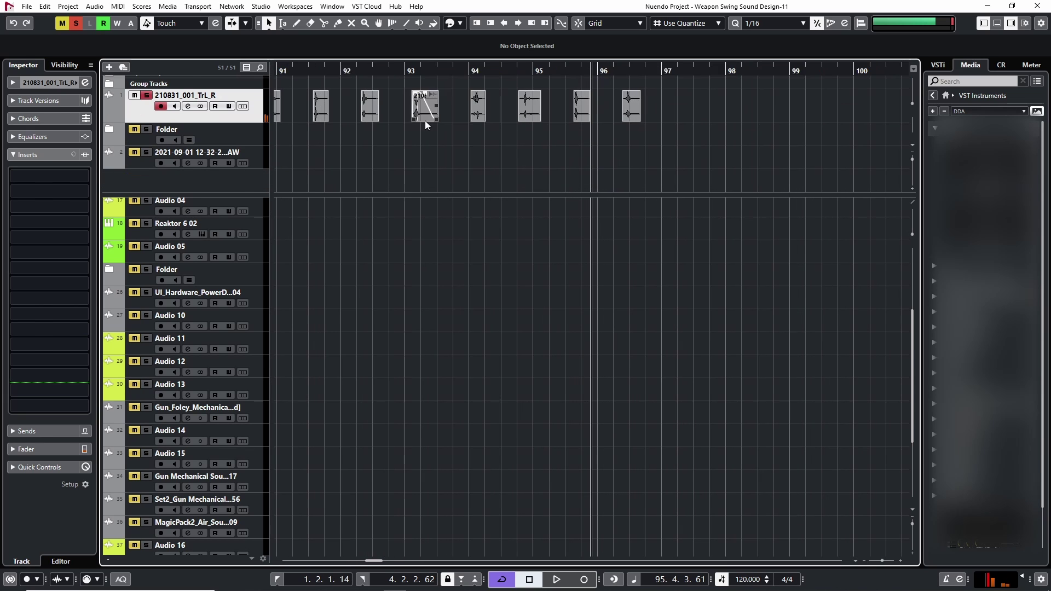
key("g")
key("g")
key("g")
key("g")
key("g")
key("g")
key("g")
key("g")
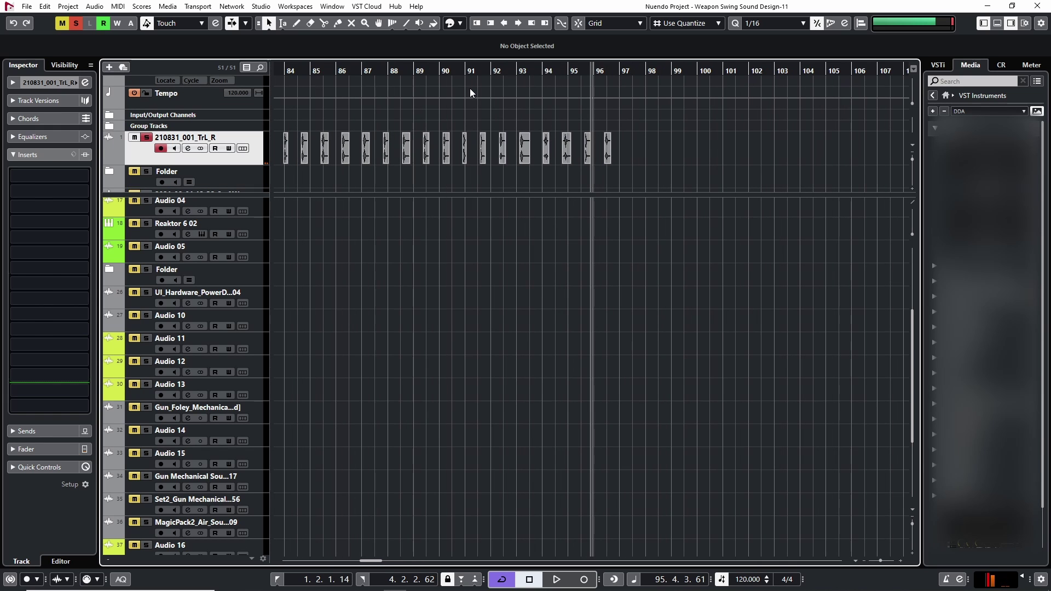
left_click_drag(441, 70, 127, 91)
key("Home")
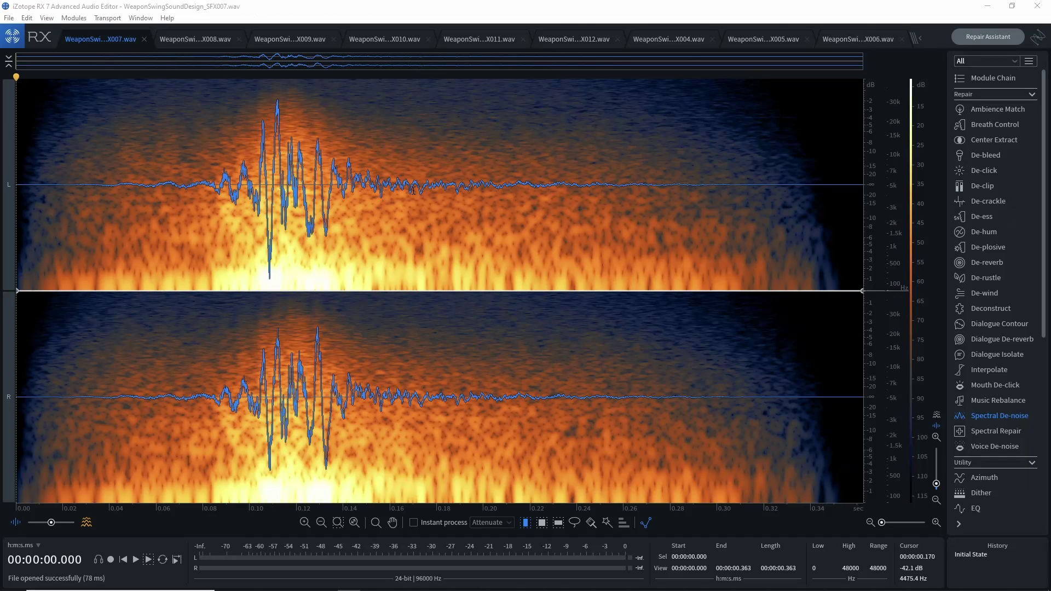
- In iZotope RX 7, select the tail of WeaponSwingSoundDesign_SFX007.wav from 0.200 s to the end
left_click(525, 182)
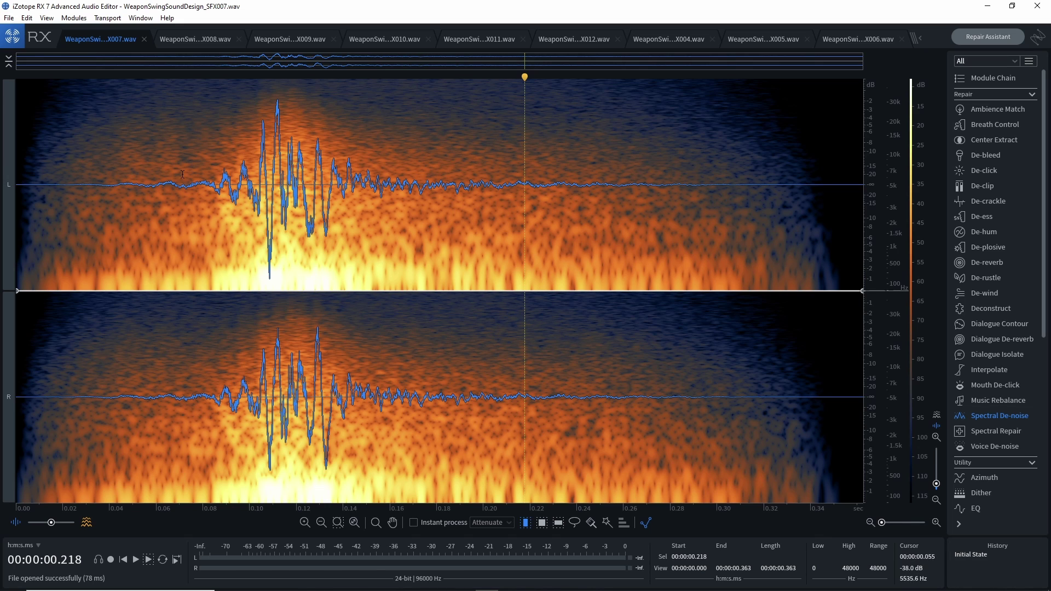
left_click_drag(483, 192, 871, 197)
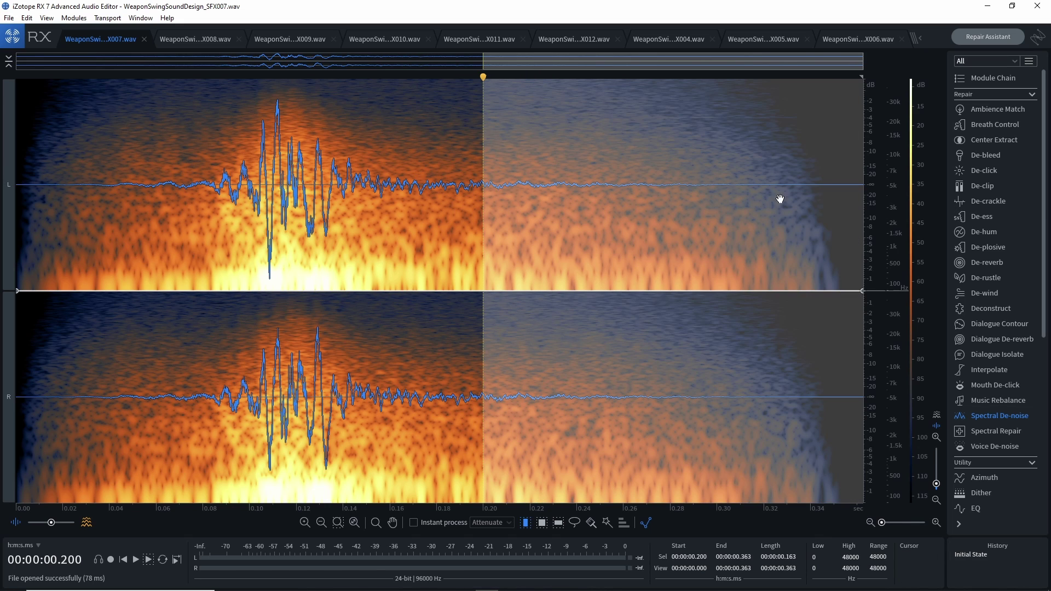
- Select the first 0.075 s of WeaponSwingSoundDesign_SFX007.wav, and audition the whole file twice
left_click_drag(190, 191, 17, 200)
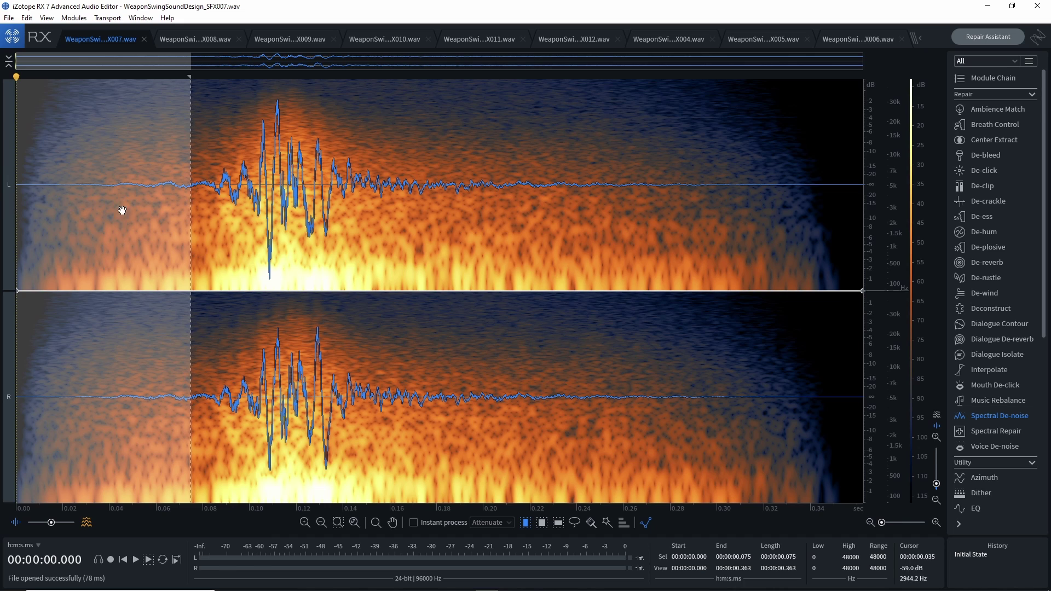
left_click(203, 186)
key("ctrl+a")
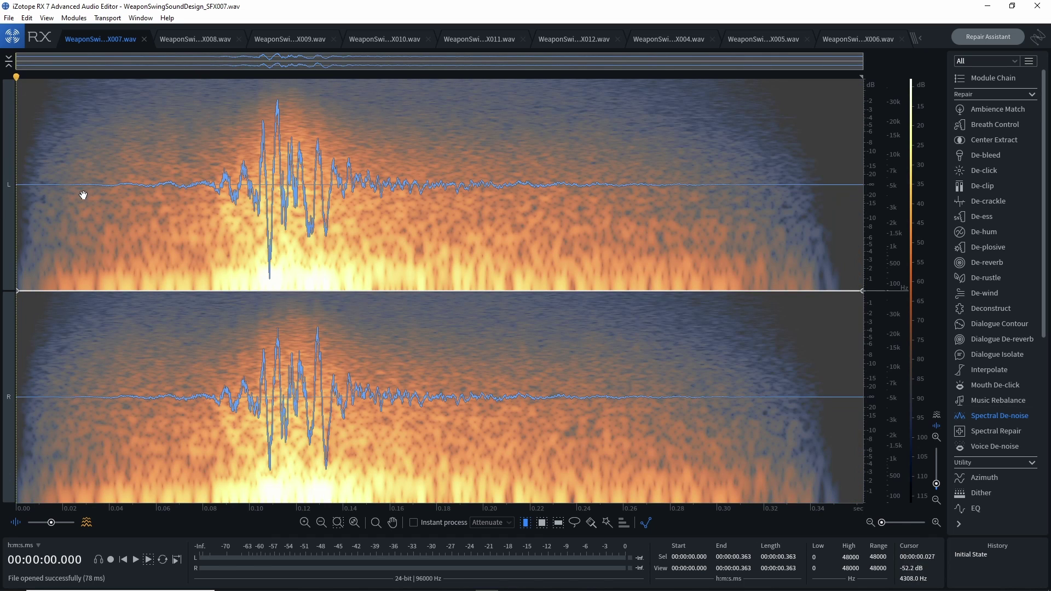
key("space")
key("space")
left_click(500, 181)
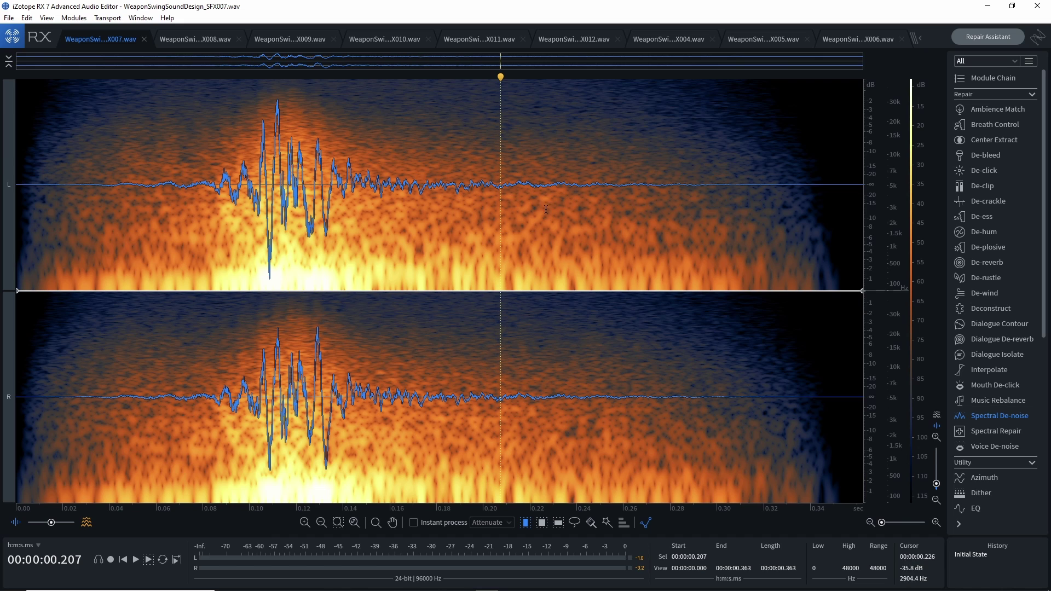
key("ctrl+a")
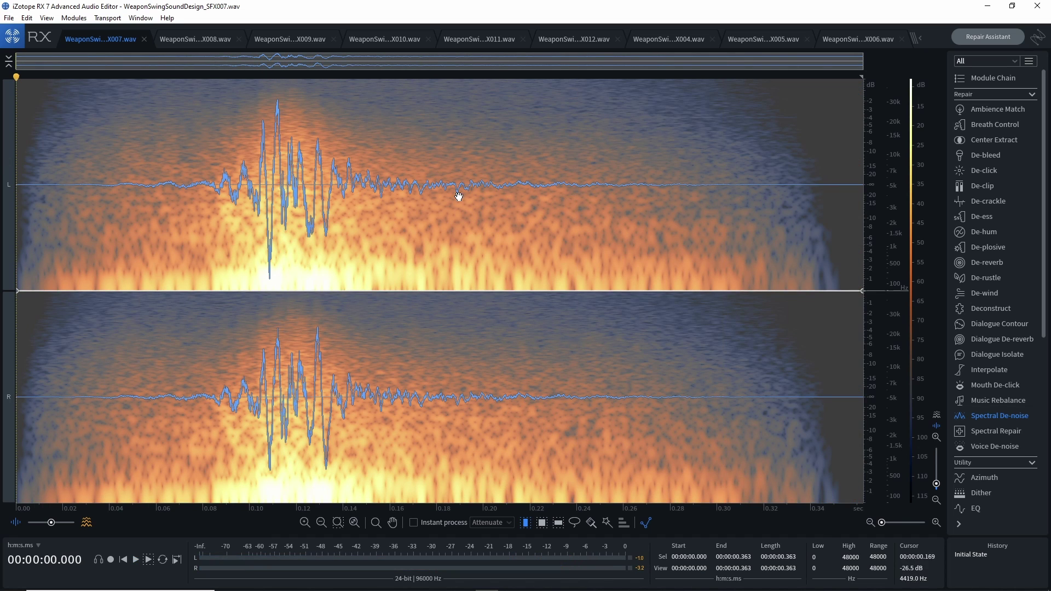
key("space")
left_click(529, 206)
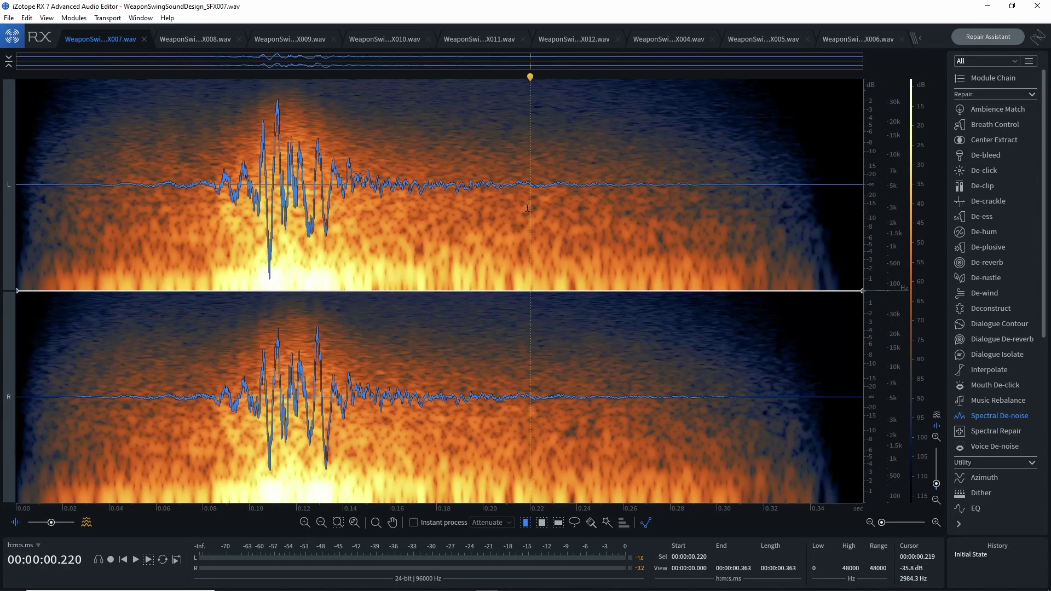
- Delete the tail of WeaponSwingSoundDesign_SFX007.wav after 0.213 s and fade out the ending from about 0.14 s
left_click_drag(514, 206, 1049, 227)
key("Delete")
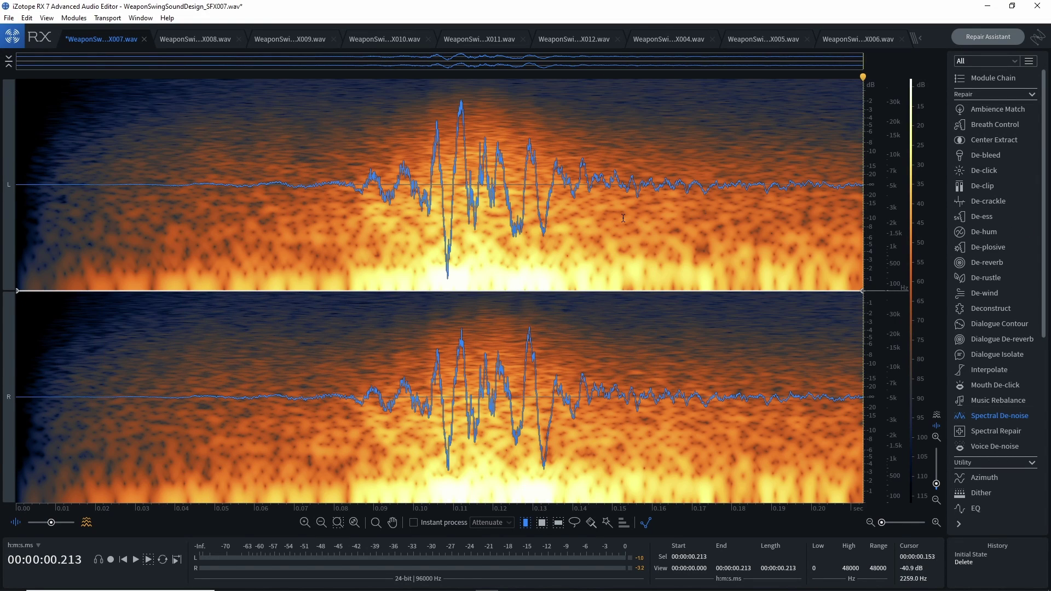
left_click_drag(862, 236, 587, 237)
key("ctrl+shift+o")
- Select the entire shortened SFX007 effect and audition it repeatedly
double_click(549, 220)
key("space")
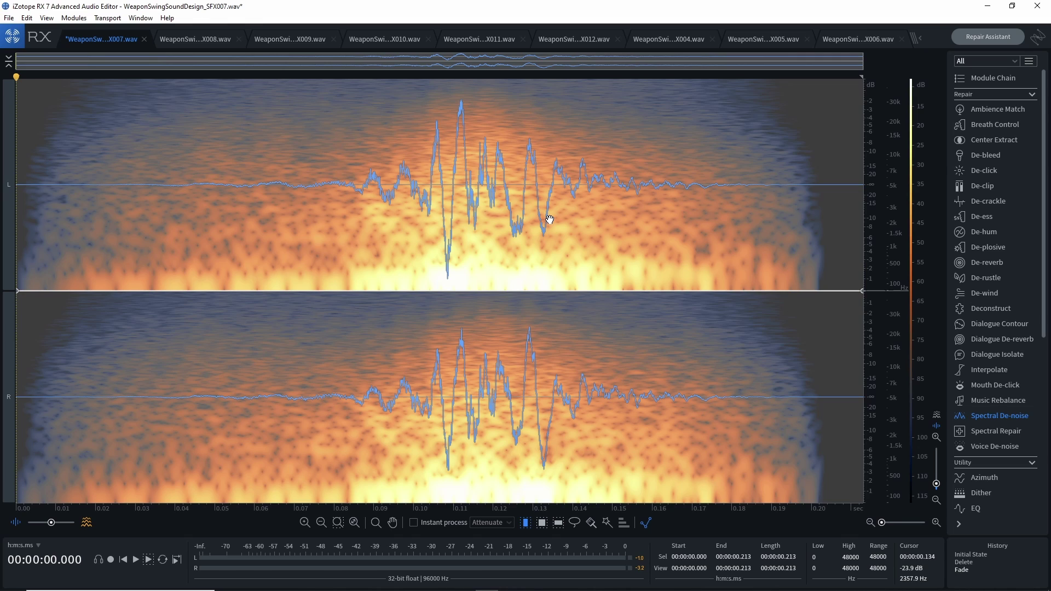
key("space")
key("space")
key("space")
key("space")
- Switch to WeaponSwingSoundDesign_SFX008.wav and audition the whole effect
left_click(202, 36)
key("space")
key("ctrl+a")
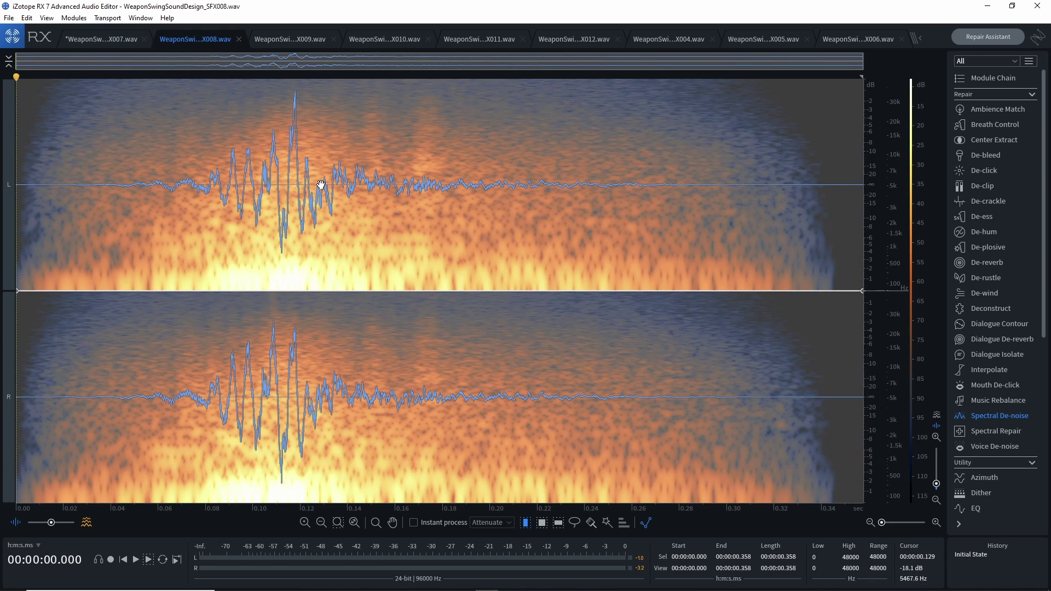
key("space")
key("space")
left_click(450, 209)
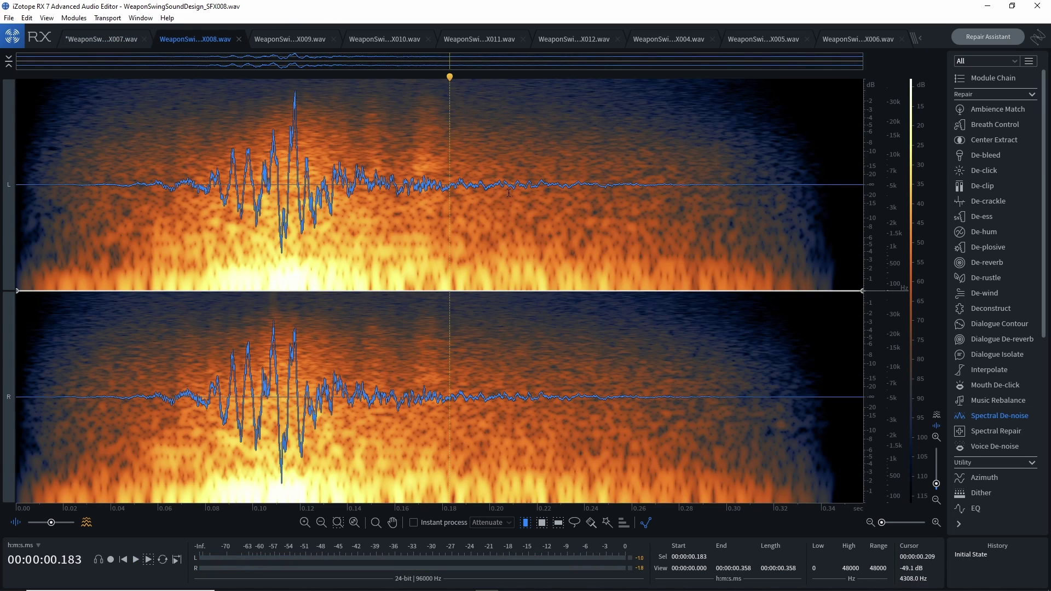
- Delete the tail of WeaponSwingSoundDesign_SFX008.wav after 0.197 s and fade out the ending from 0.134 s
left_click_drag(484, 210, 870, 219)
key("Delete")
left_click_drag(589, 197, 870, 211)
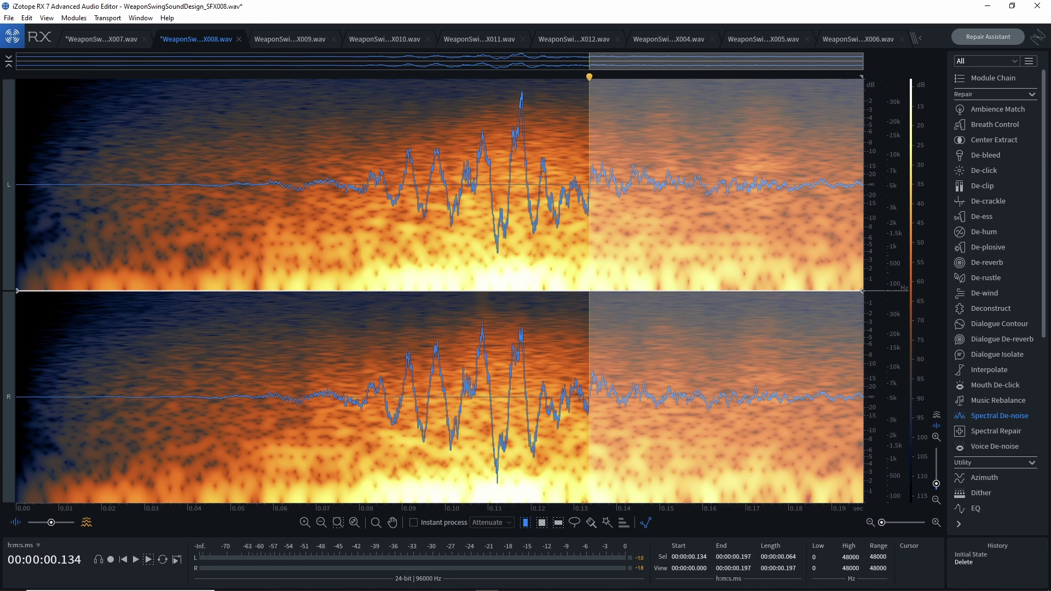
key("ctrl+shift+f")
- Audition the entire shortened SFX008 effect
key("ctrl+a")
key("space")
key("space")
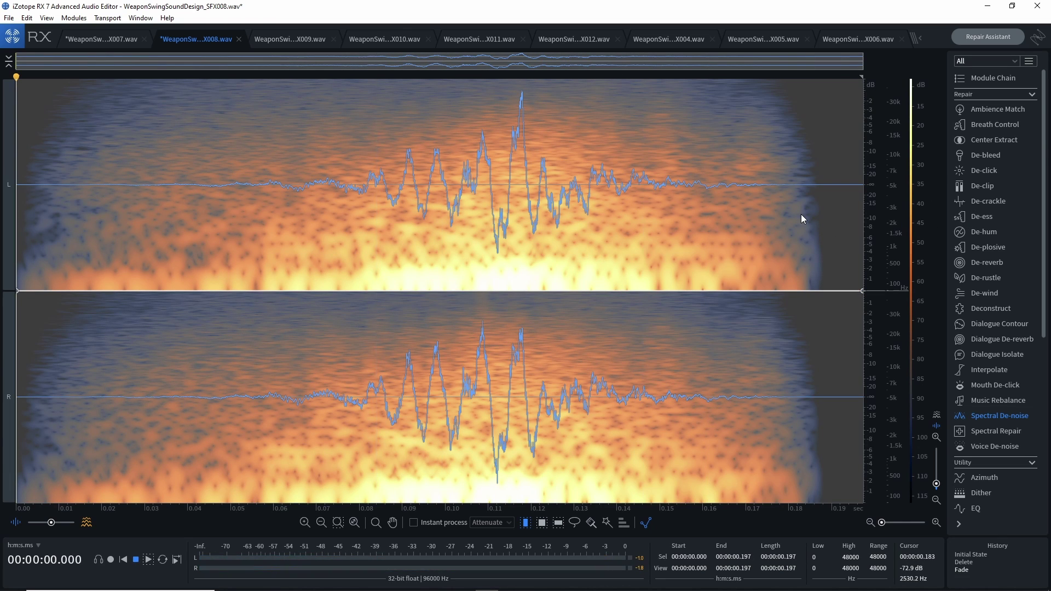
- Switch to WeaponSwingSoundDesign_SFX009.wav and audition its full length
left_click(310, 43)
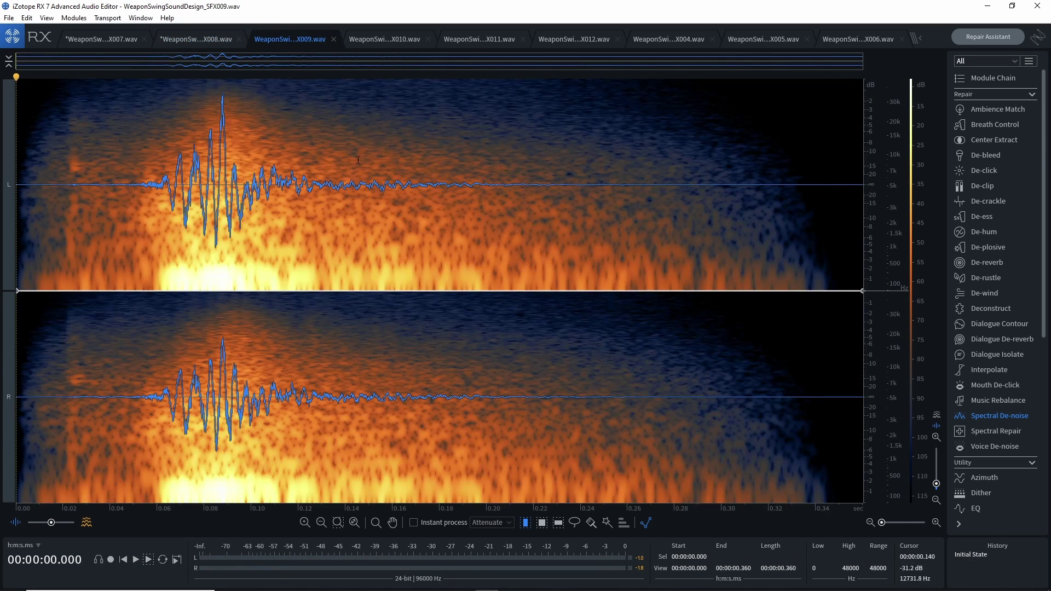
left_click(434, 204)
key("ctrl+a")
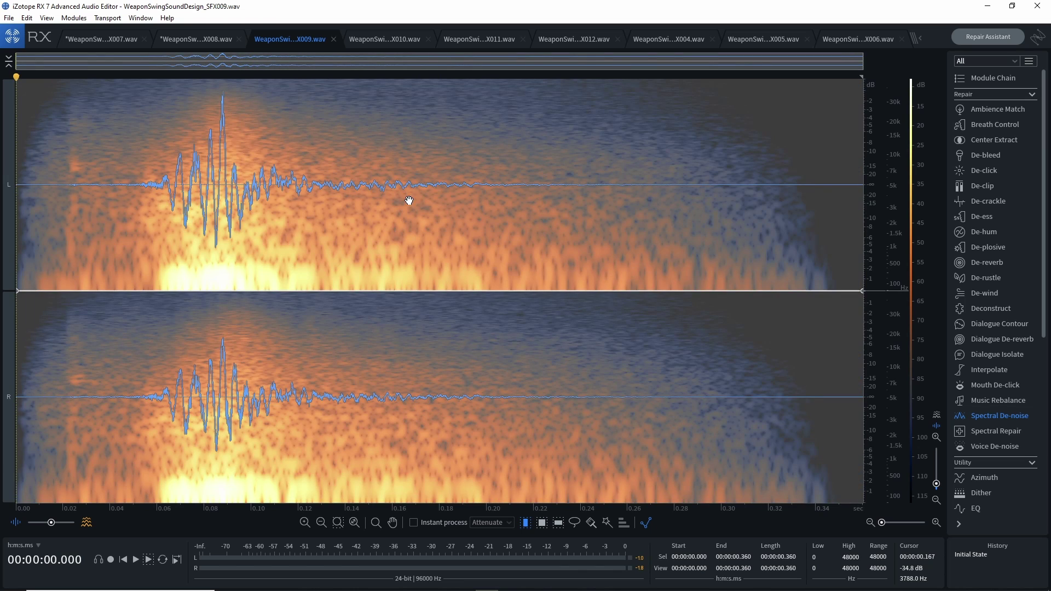
key("space")
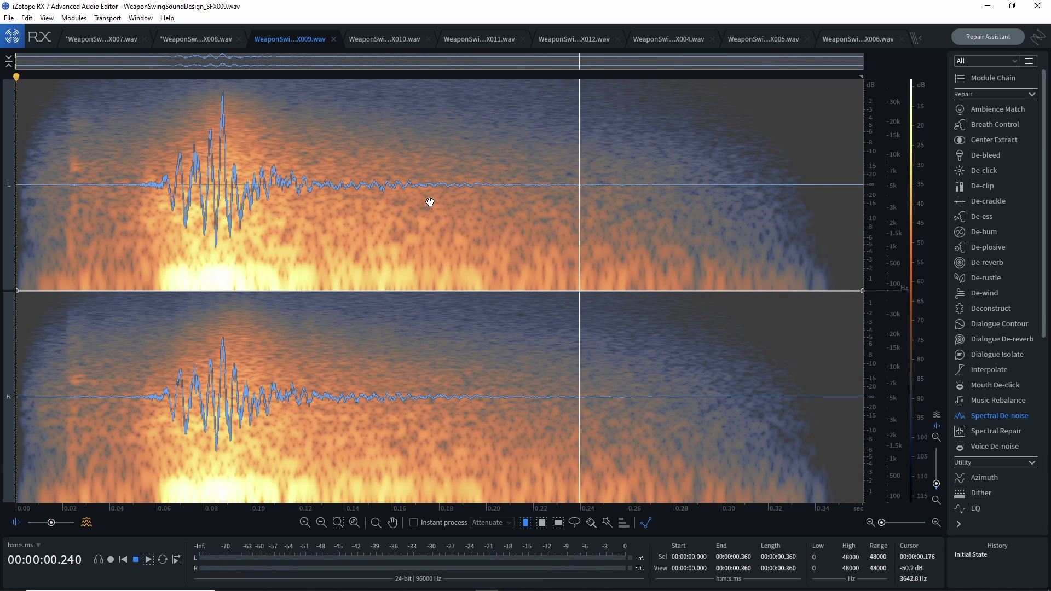
key("space")
- Audition WeaponSwingSoundDesign_SFX010.wav and the beginning of WeaponSwingSoundDesign_SFX011.wav
key("ctrl+Tab")
key("space")
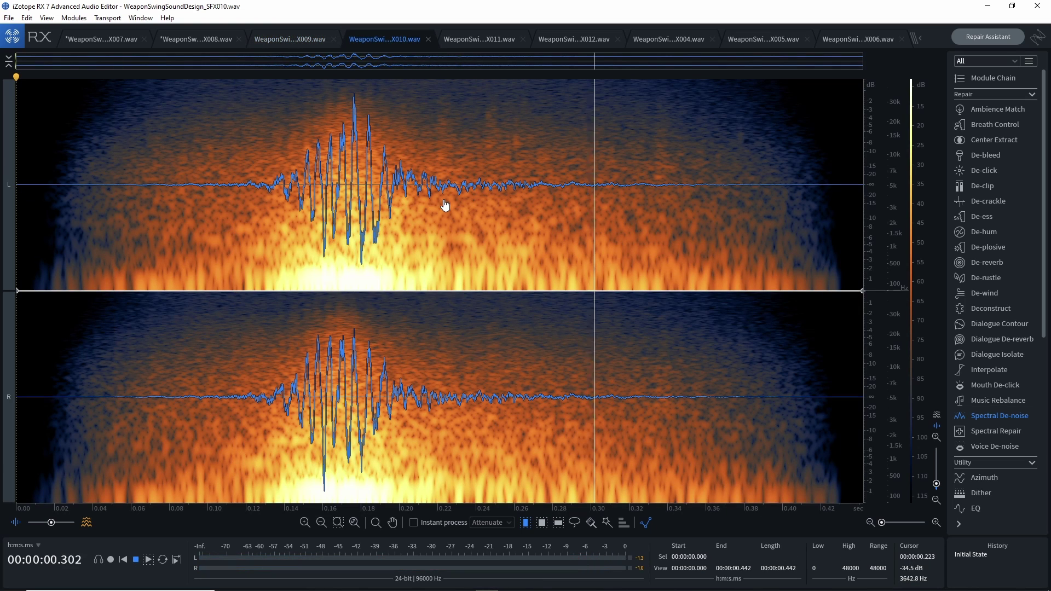
key("space")
key("ctrl+Tab")
key("space")
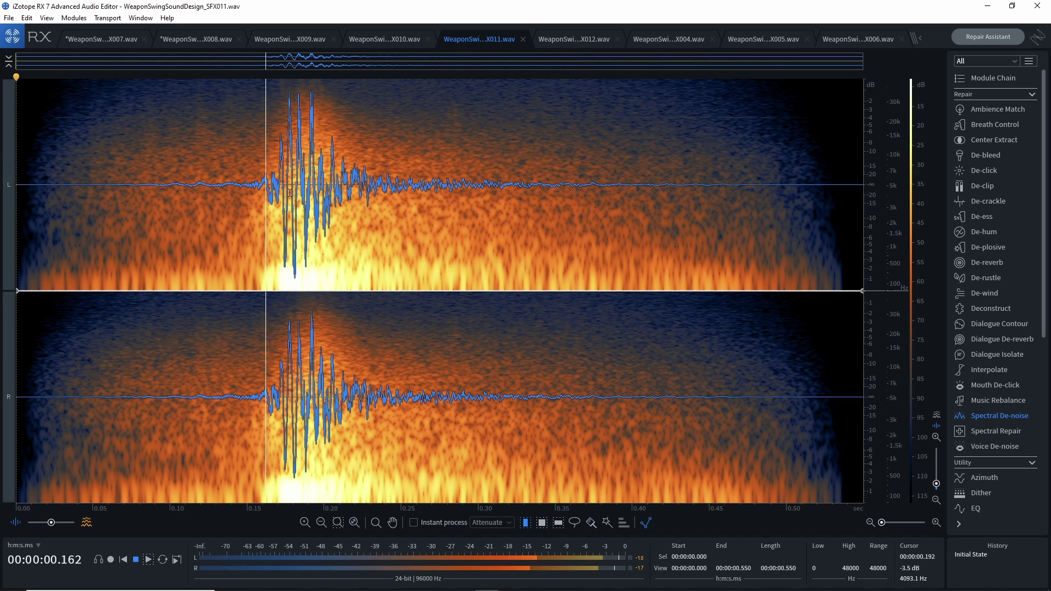
key("space")
- Delete the first 0.122 s of WeaponSwingSoundDesign_SFX011.wav and fade in the new beginning over about 0.04 s
left_click_drag(175, 189, 8, 223)
left_click(188, 185)
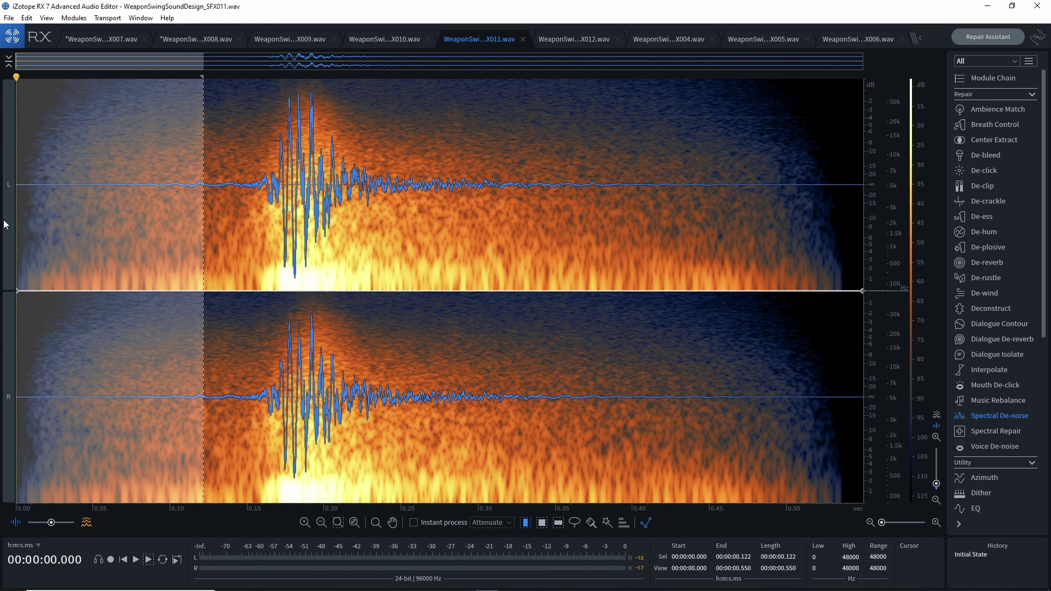
key("Delete")
left_click_drag(96, 178, 11, 208)
key("ctrl+shift+f")
- Audition the entire SFX011 effect with its shortened start
key("ctrl+a")
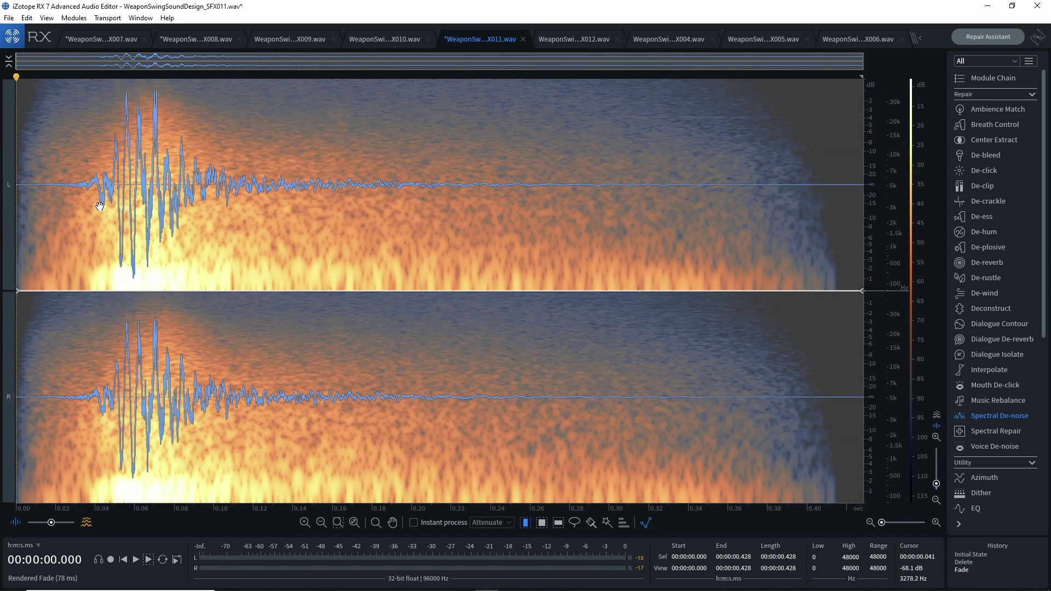
key("space")
key("space")
- Audition WeaponSwingSoundDesign_SFX012.wav and WeaponSwingSoundDesign_SFX004.wav, and bring up WeaponSwingSoundDesign_SFX005.wav
key("ctrl+Tab")
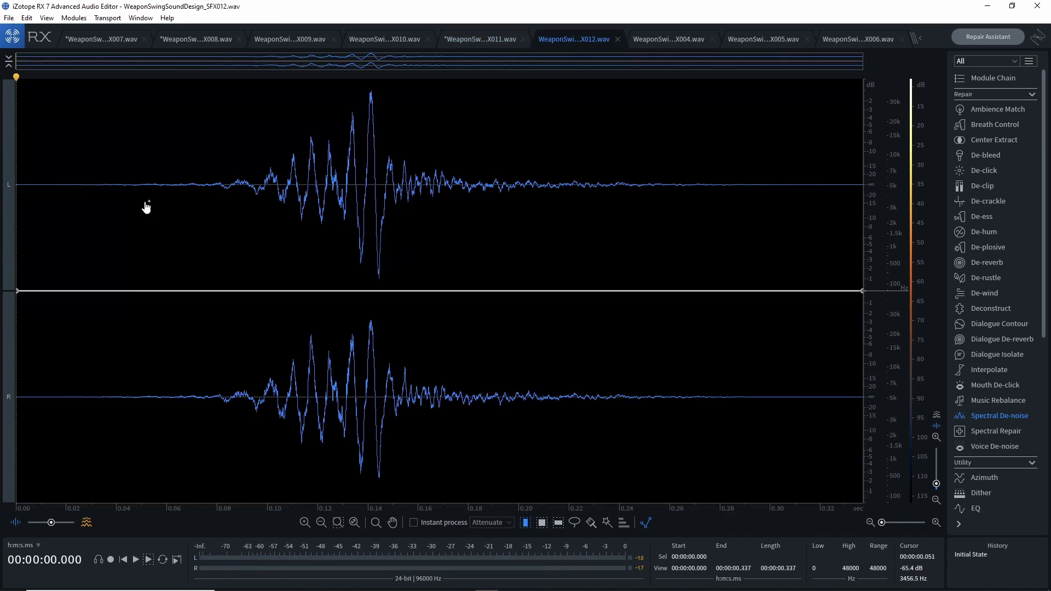
key("space")
key("ctrl+Tab")
key("space")
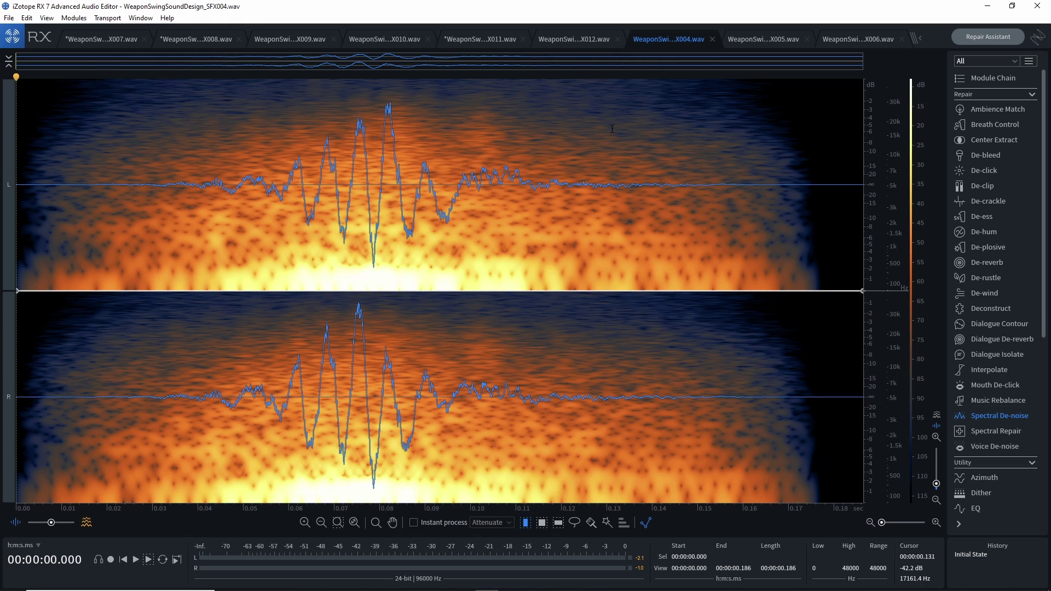
left_click(756, 40)
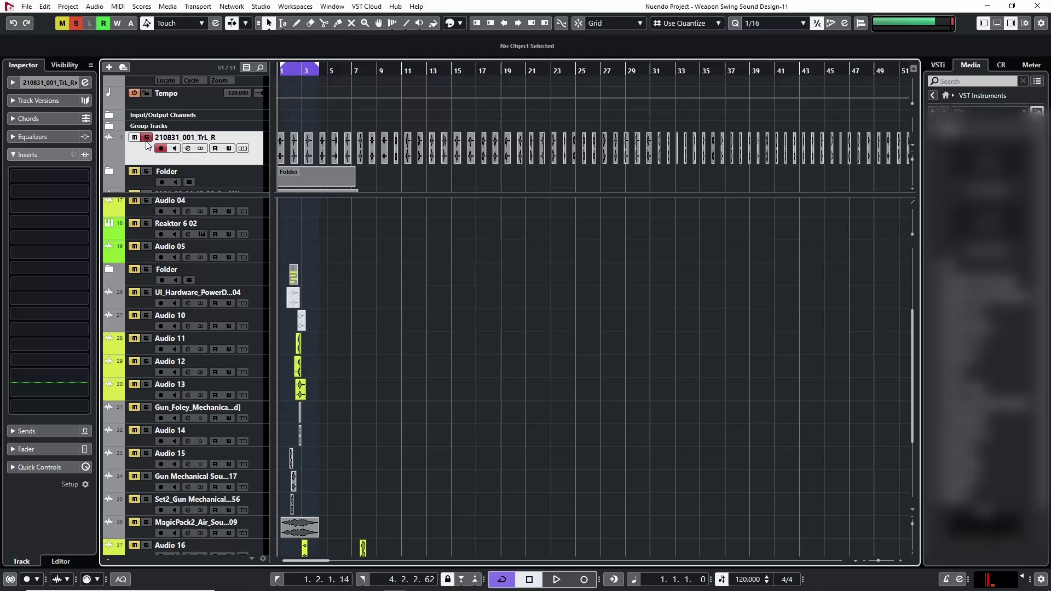
- Back in Nuendo, take the 210831_001_TrL_R track out of solo and mute it
left_click(135, 137)
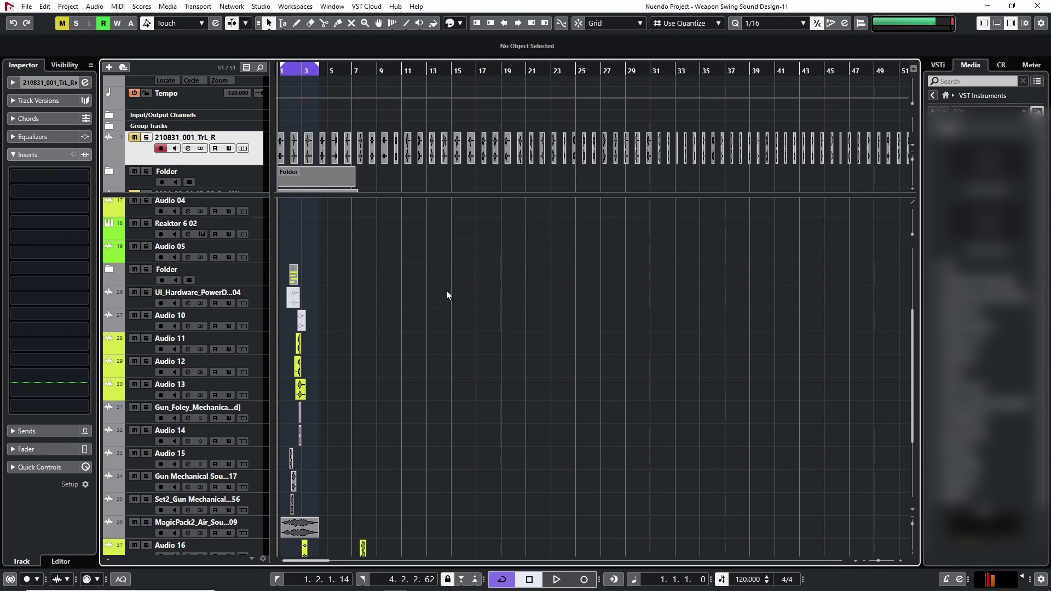
scroll(445, 291, "down", 3)
scroll(435, 292, "up", 6)
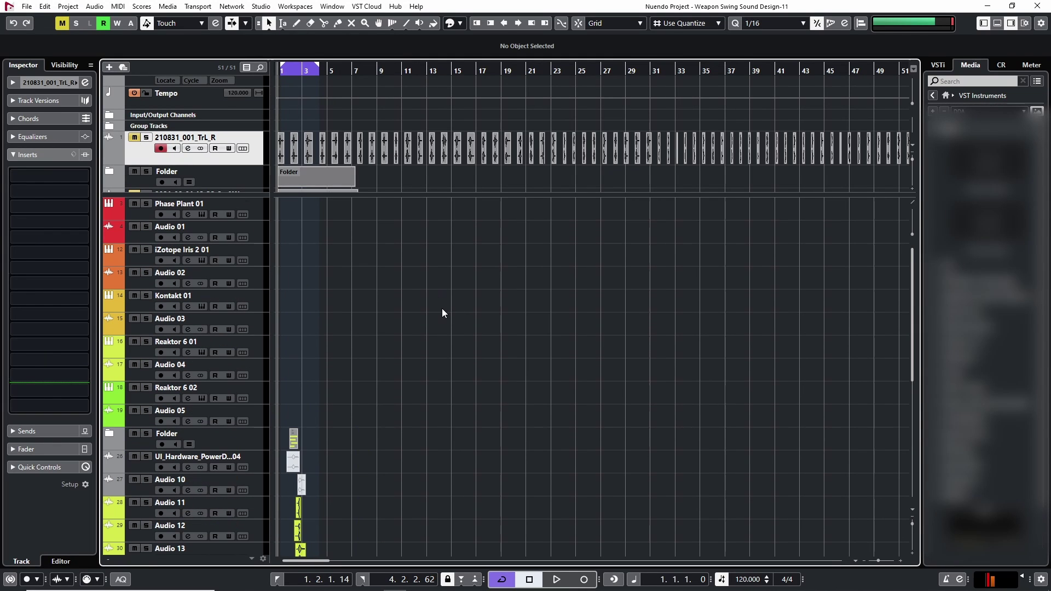
left_click(133, 396)
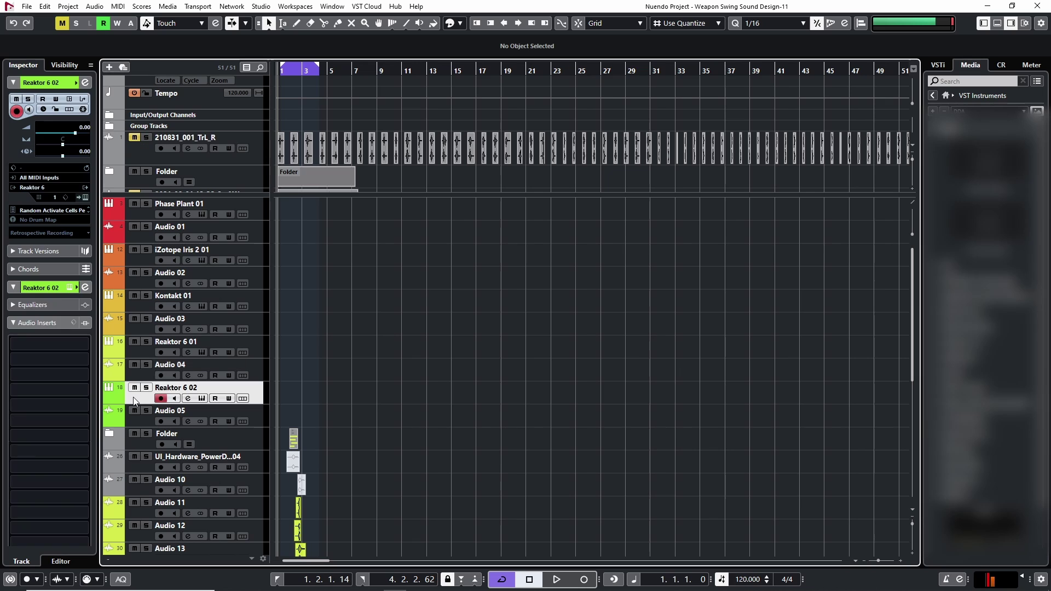
left_click(85, 198)
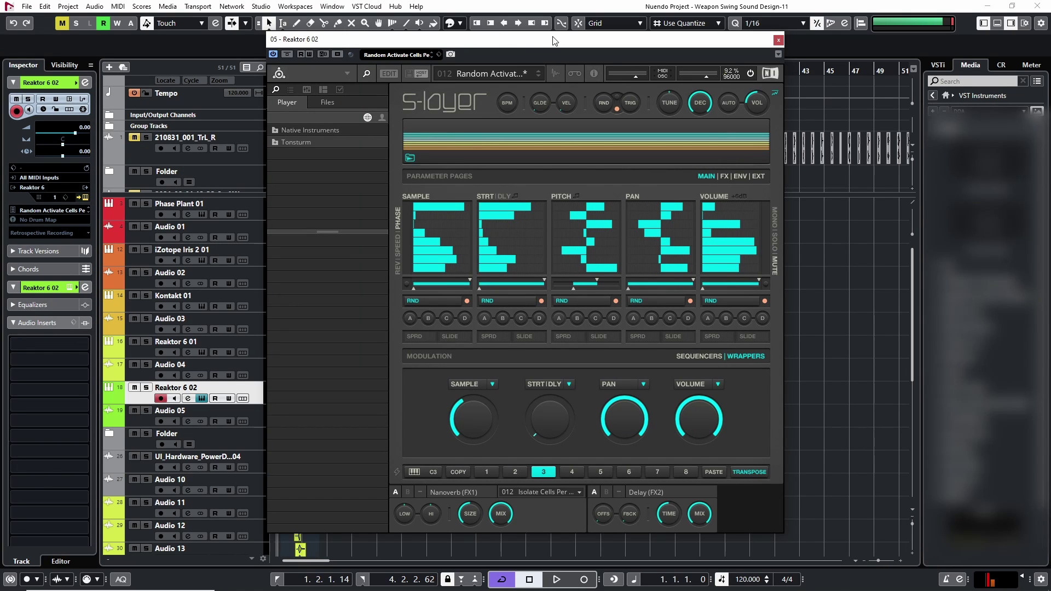
left_click_drag(520, 44, 573, 37)
left_click(419, 66)
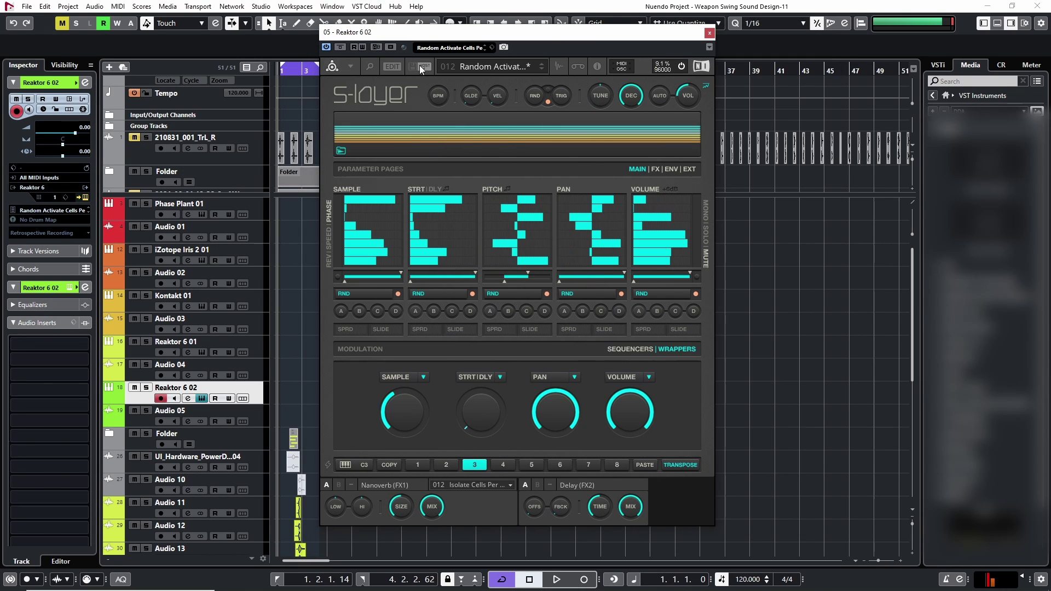
left_click(561, 66)
left_click_drag(587, 32, 666, 8)
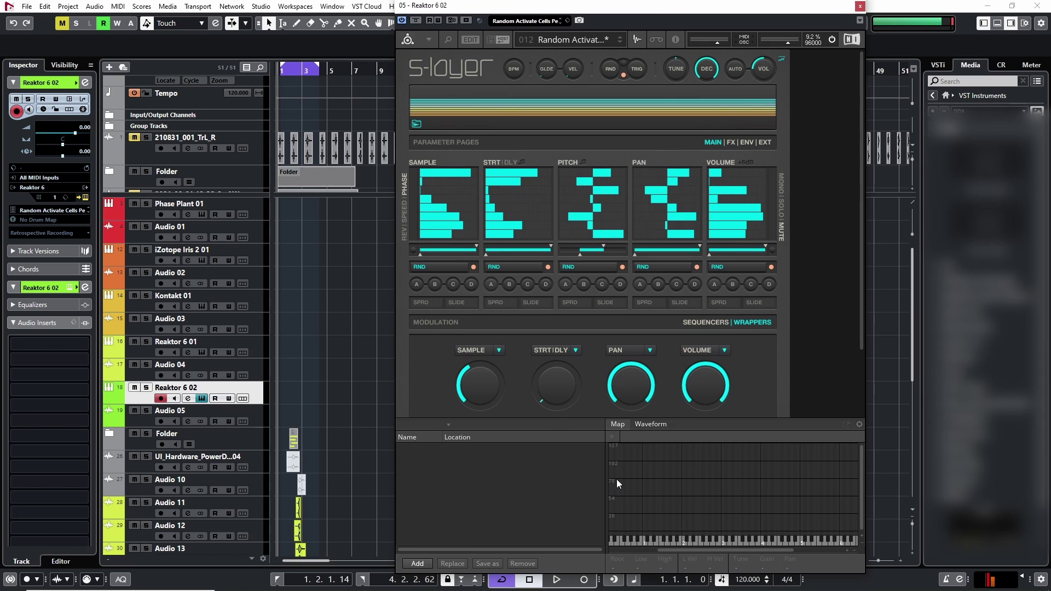
left_click(860, 6)
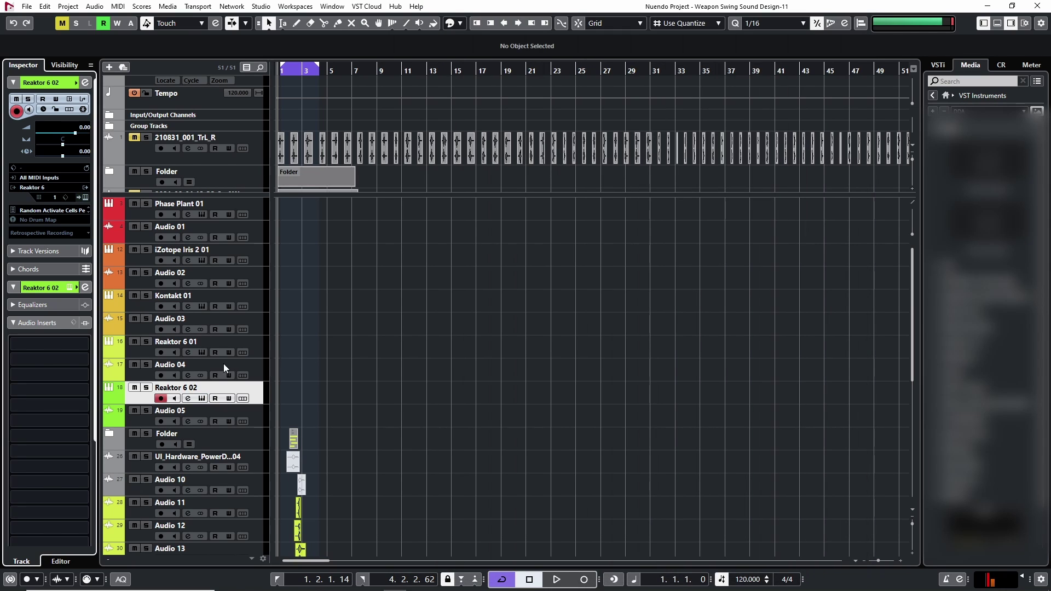
- Open the Reaktor 6 01 track's S-Layer instrument and inspect its sample map up to the highest mapped sample
left_click(149, 350)
left_click(202, 353)
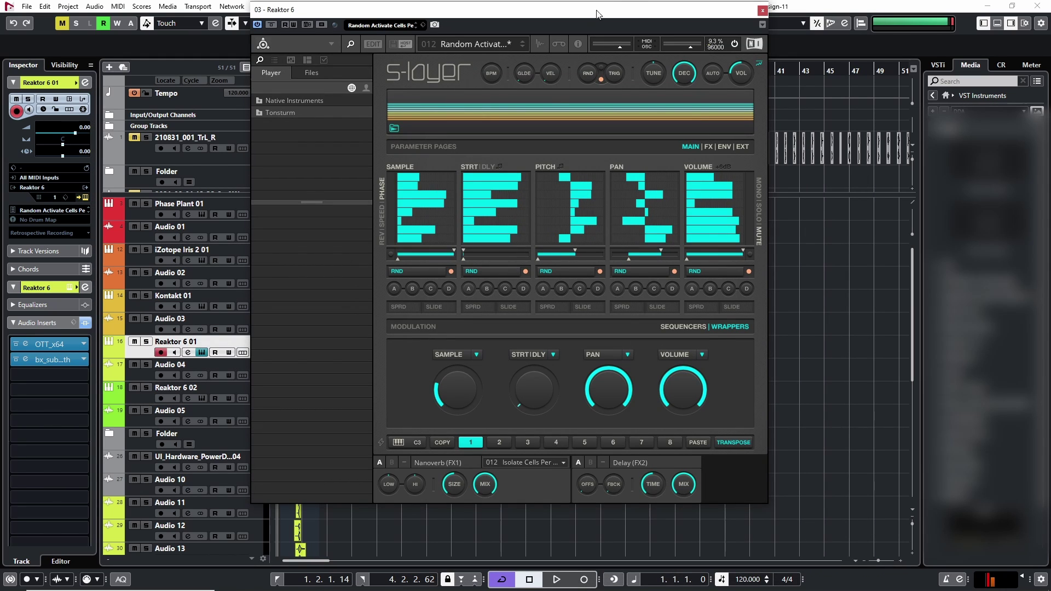
left_click(350, 43)
left_click(494, 45)
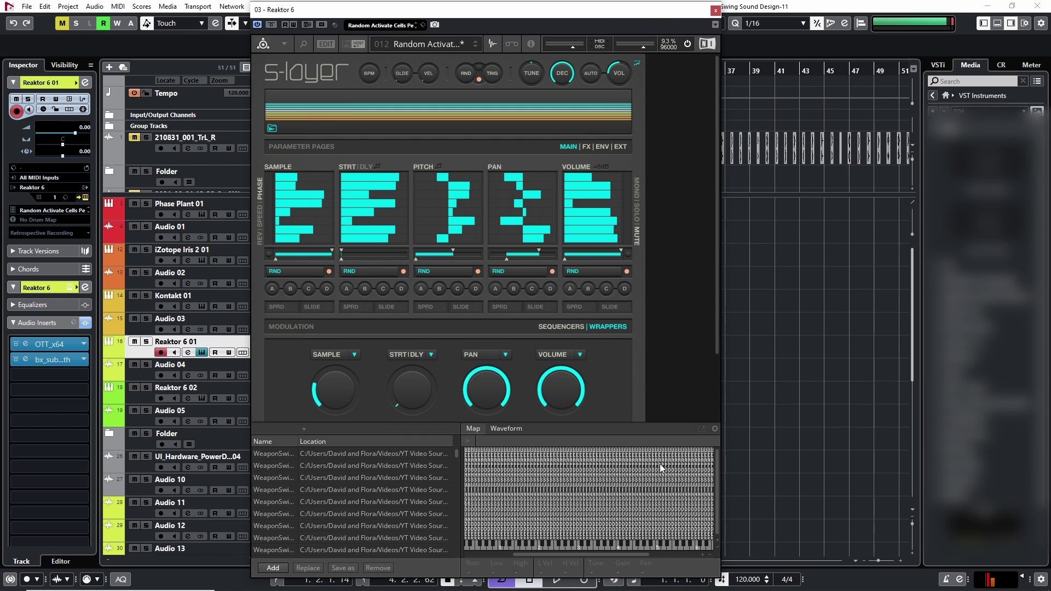
left_click_drag(564, 553, 688, 553)
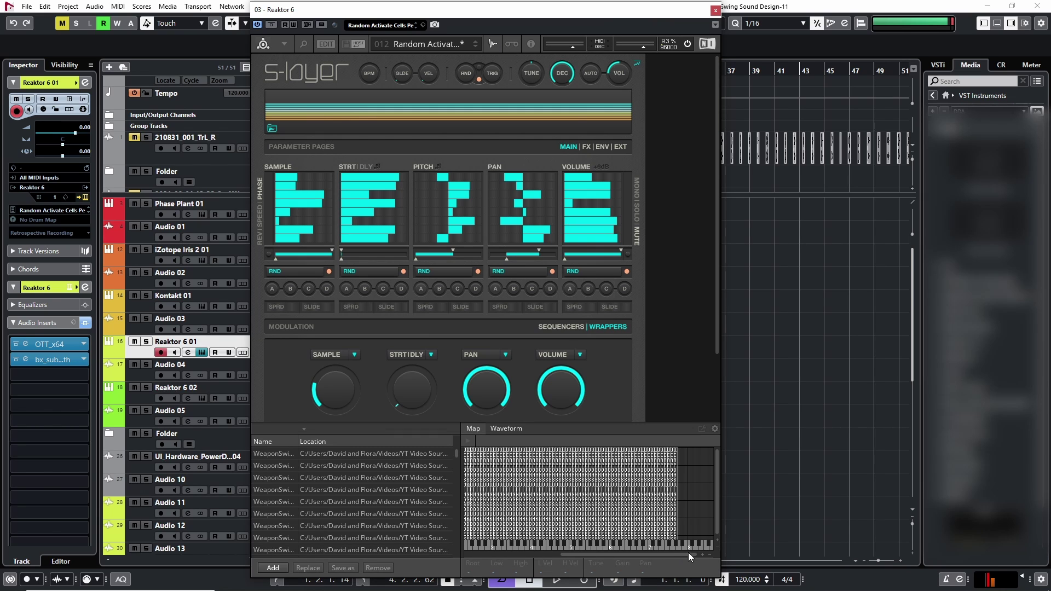
left_click(677, 498)
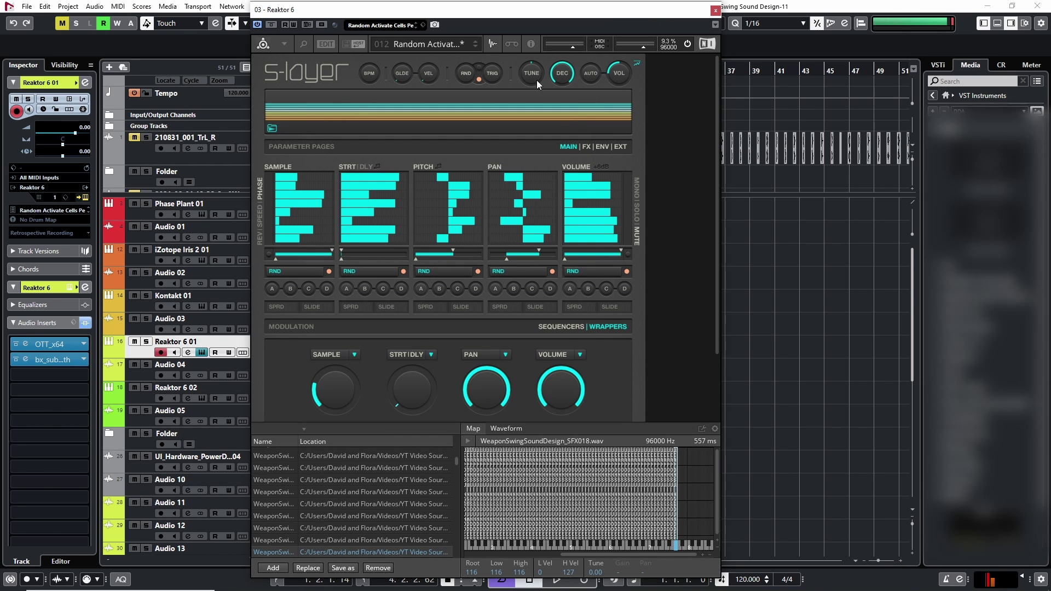
- Hide the Reaktor 6 01 sample map, and view the settings of the track's OTT_x64 and bx_subsynth inserts
left_click(492, 43)
left_click_drag(516, 11, 702, 44)
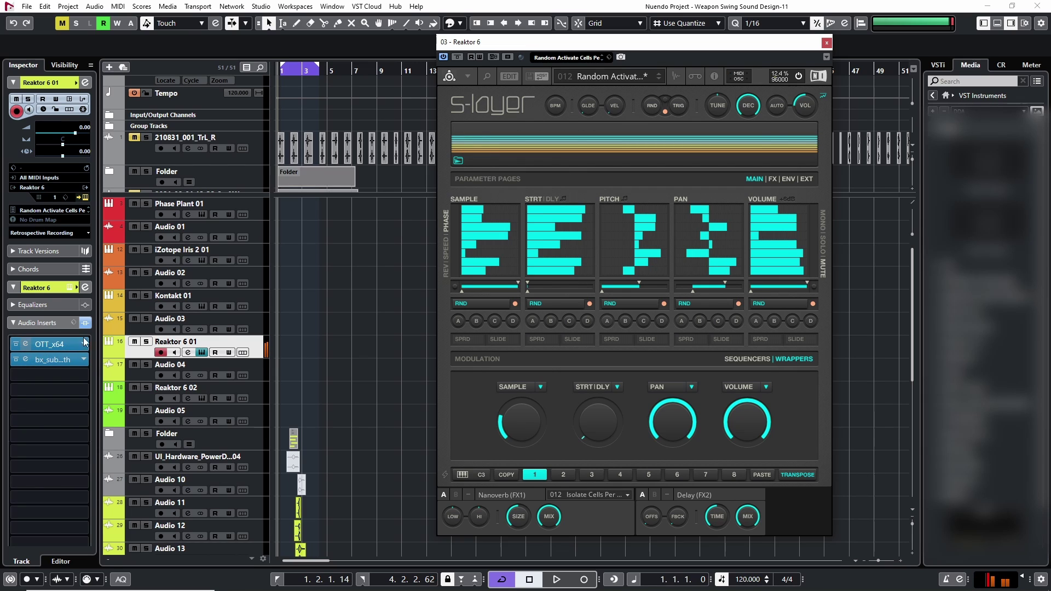
left_click(56, 344)
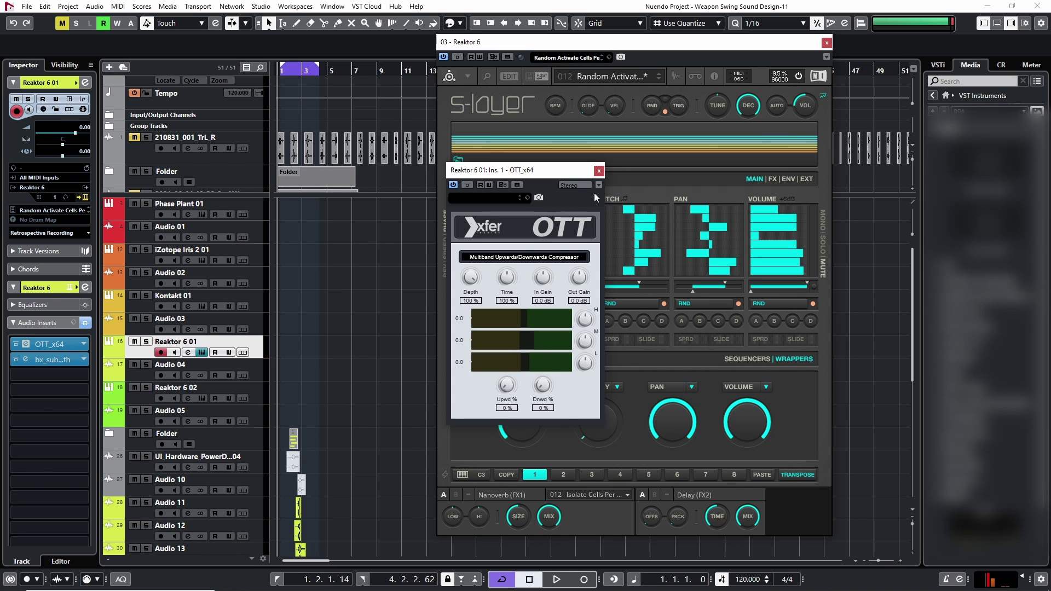
left_click(42, 359)
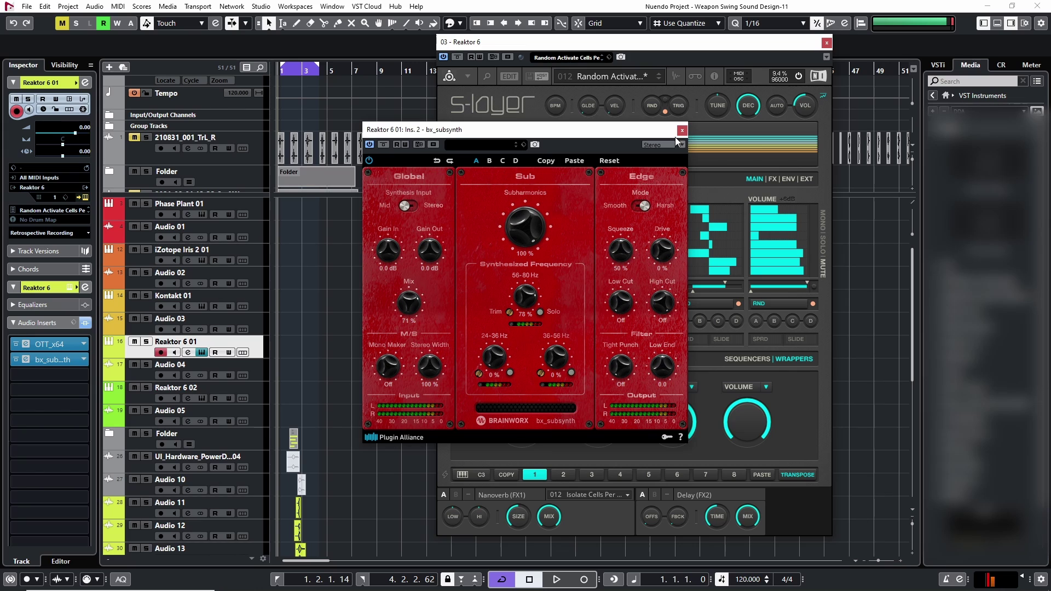
- Compare the Reaktor 6 01 sound with the bx_subsynth insert bypassed and active
left_click(384, 145)
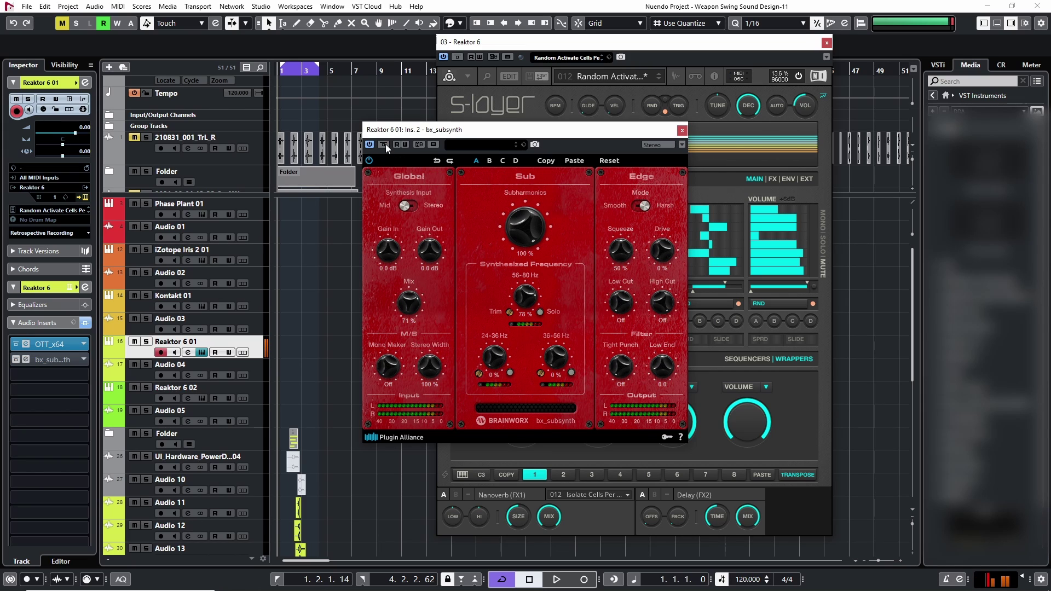
left_click(384, 145)
left_click(384, 144)
left_click(383, 145)
left_click(384, 145)
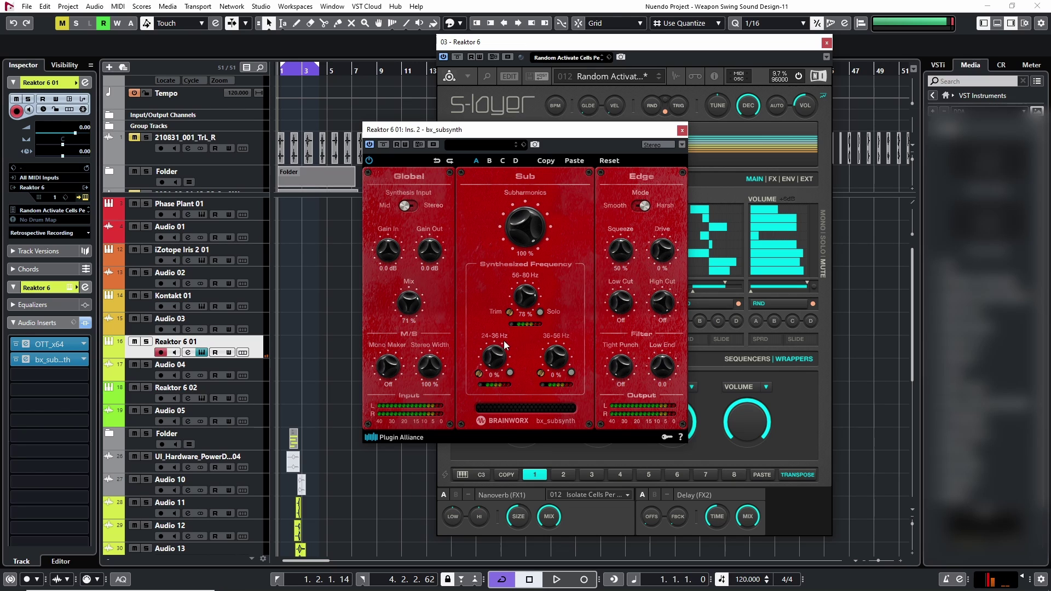
- Close the bx_subsynth and OTT_x64 windows, and nudge S-Layer's Sample modulation before closing the instrument
left_click(683, 131)
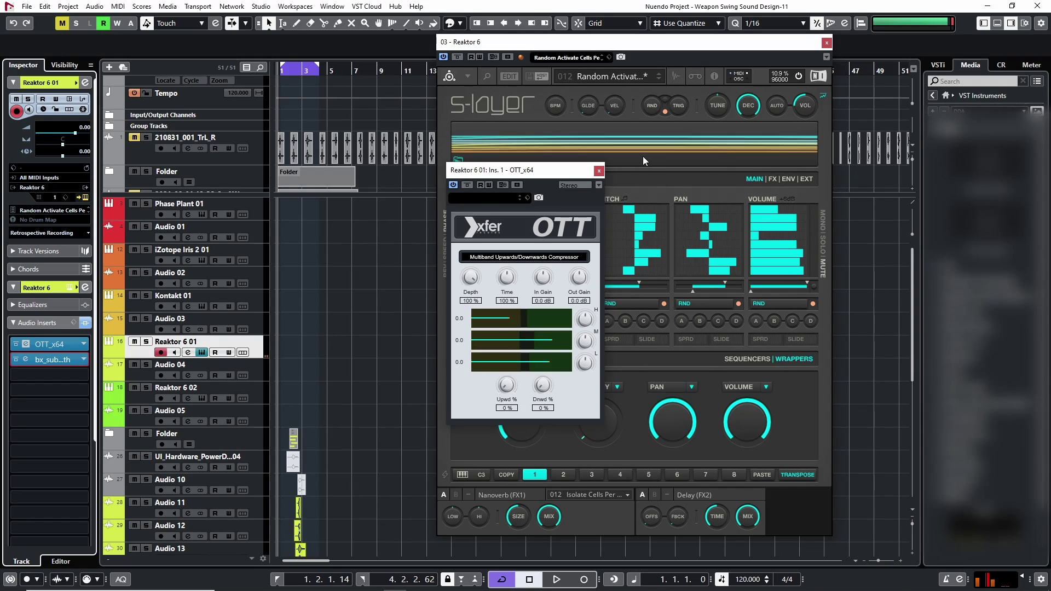
left_click(605, 169)
left_click_drag(524, 425, 524, 419)
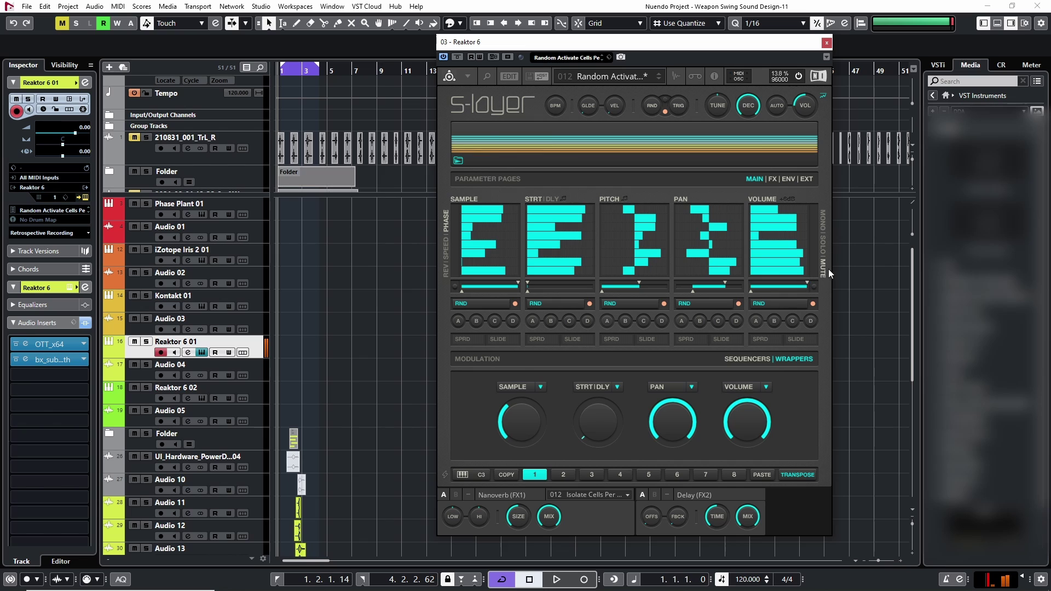
left_click(826, 44)
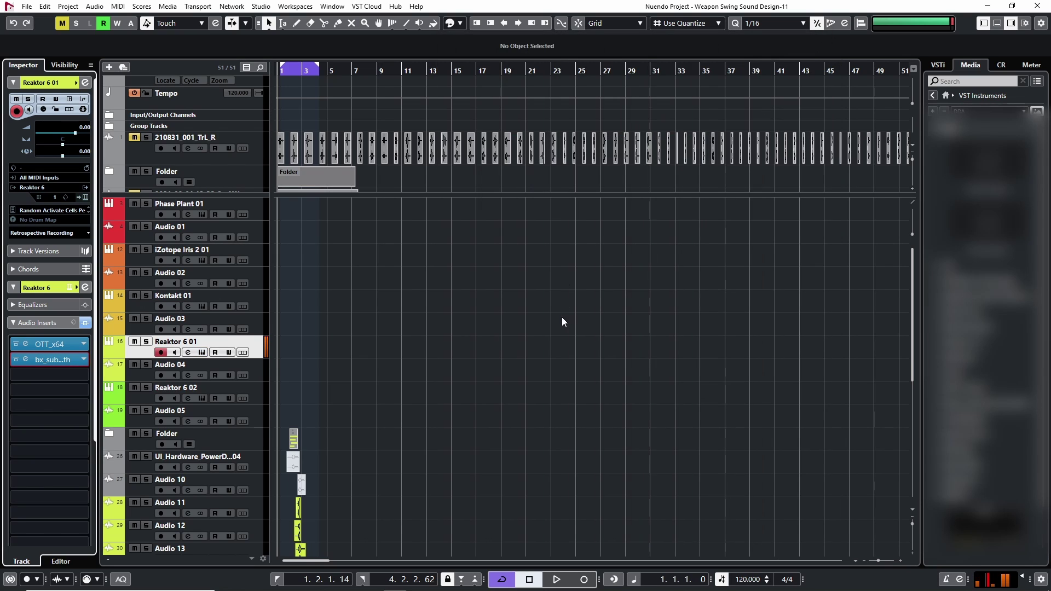
- Record-enable Audio 04 along with Reaktor 6 01 and record a take from about bar 11 to bar 13
scroll(554, 315, "down", 5)
scroll(556, 314, "up", 3)
scroll(565, 328, "up", 5)
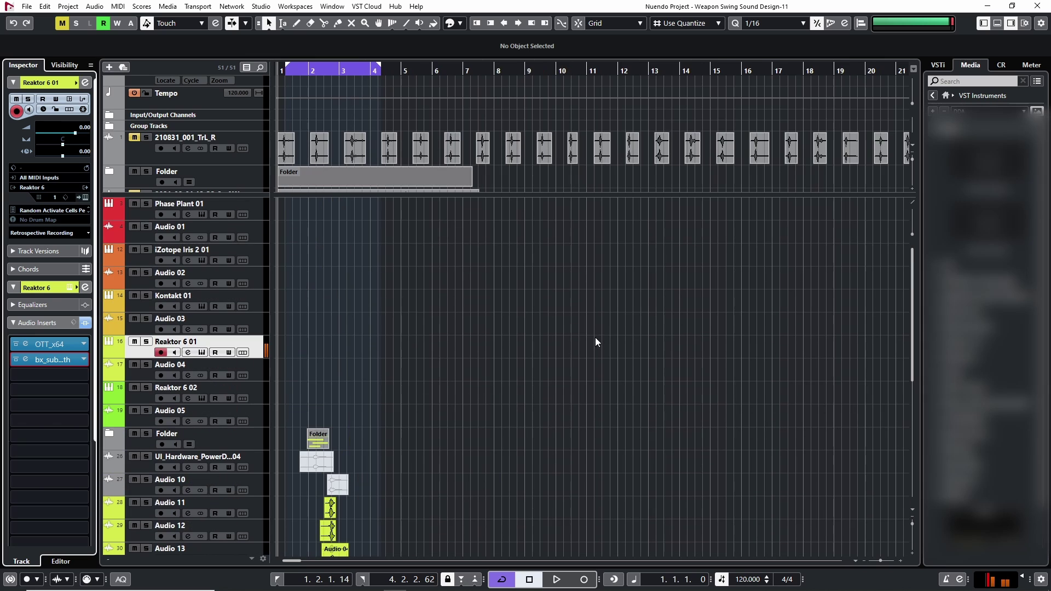
scroll(582, 286, "down", 8)
scroll(616, 324, "up", 7)
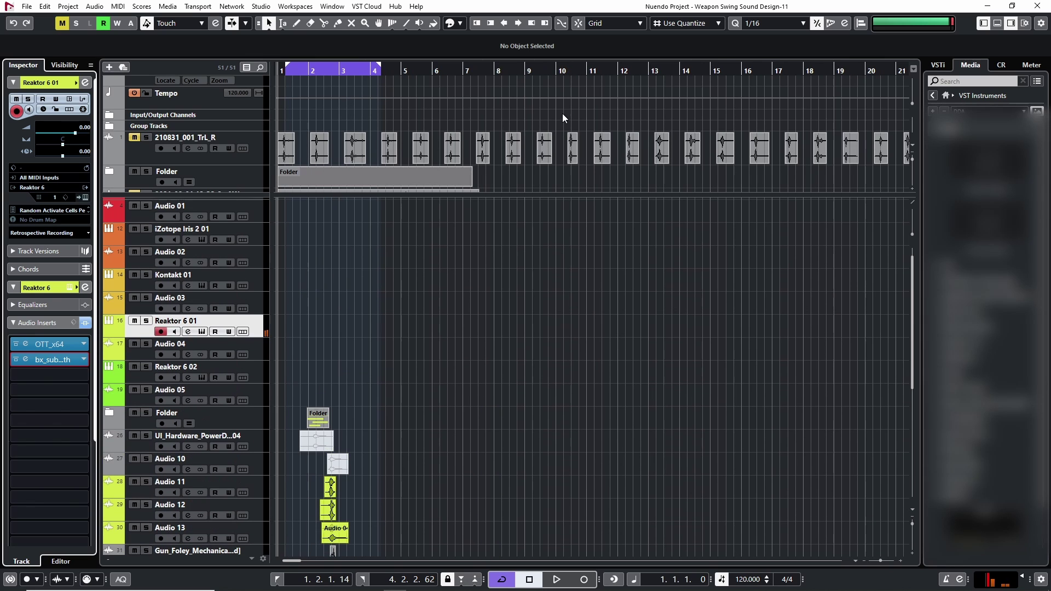
left_click(594, 73)
left_click(149, 353, "shift")
scroll(589, 332, "down", 4)
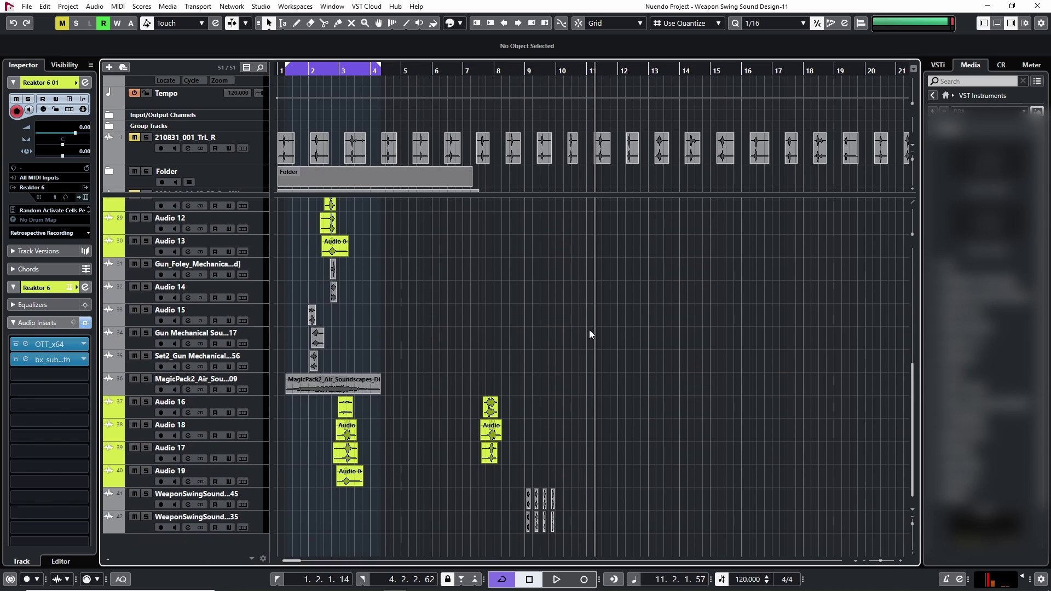
scroll(548, 306, "up", 3)
key("KP_Multiply")
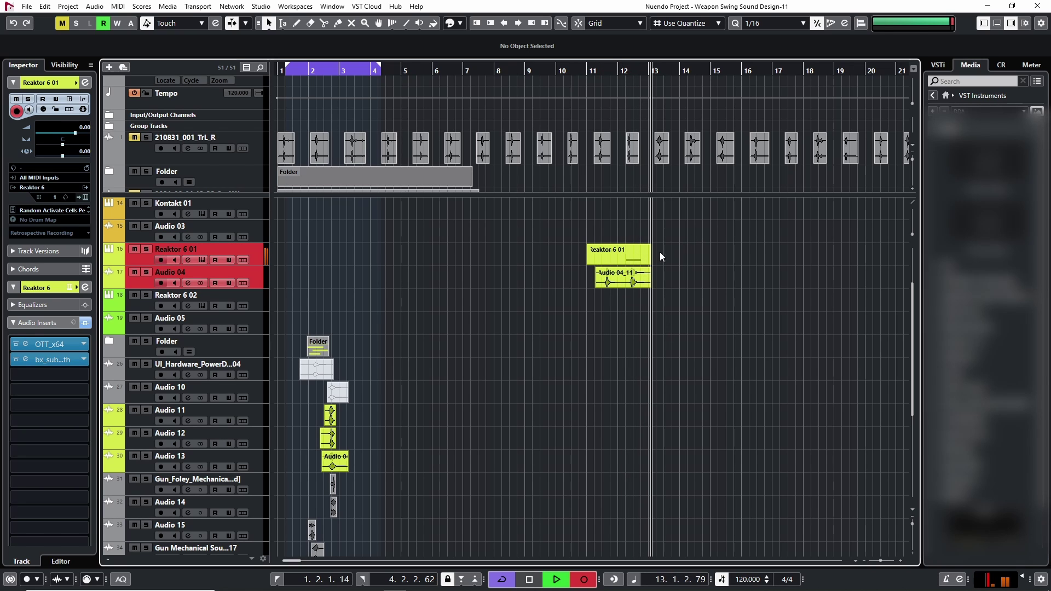
key("space")
- Randomize the layer parameters in the Reaktor 6 01 S-Layer instrument and raise its Sample modulation amount
left_click(201, 261)
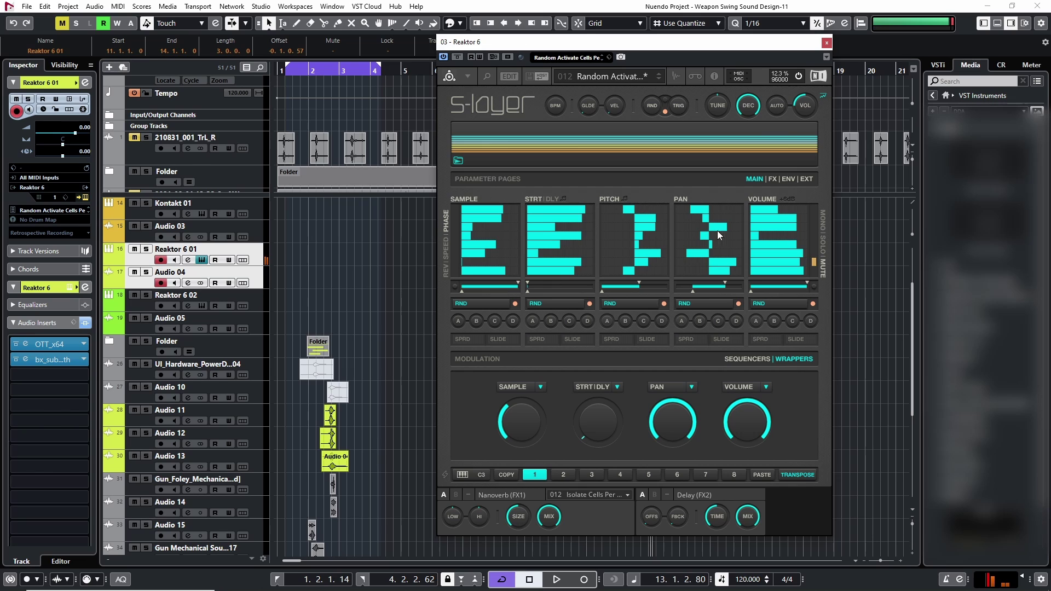
left_click(653, 107)
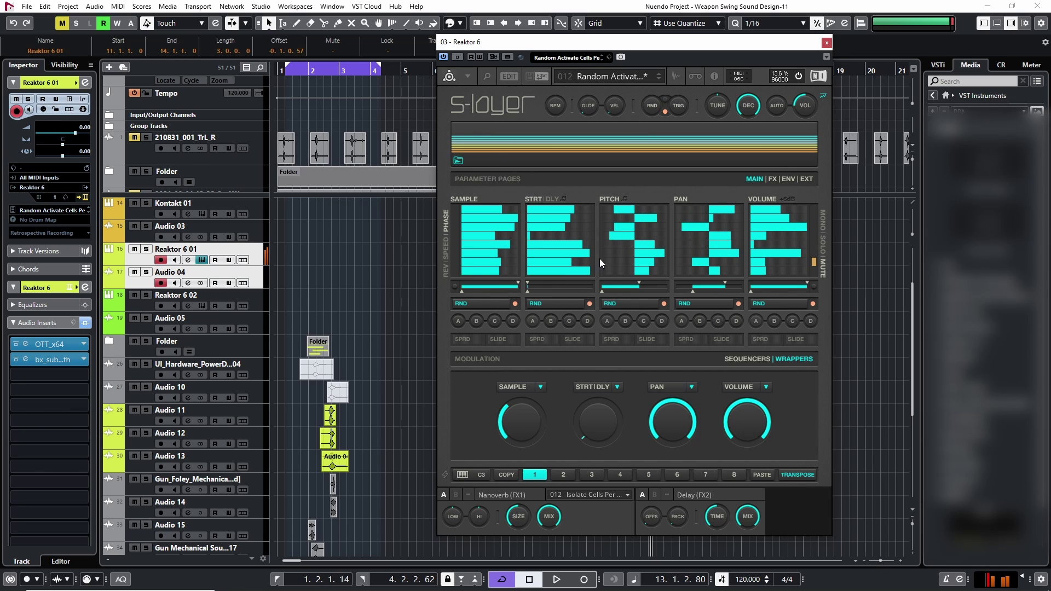
left_click_drag(522, 422, 521, 439)
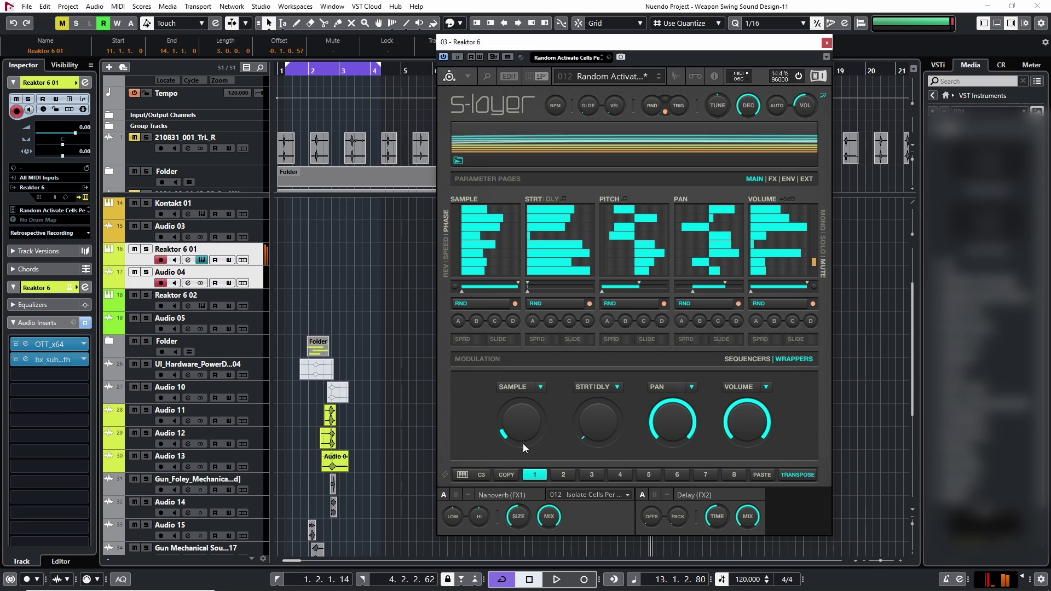
left_click_drag(520, 426, 521, 381)
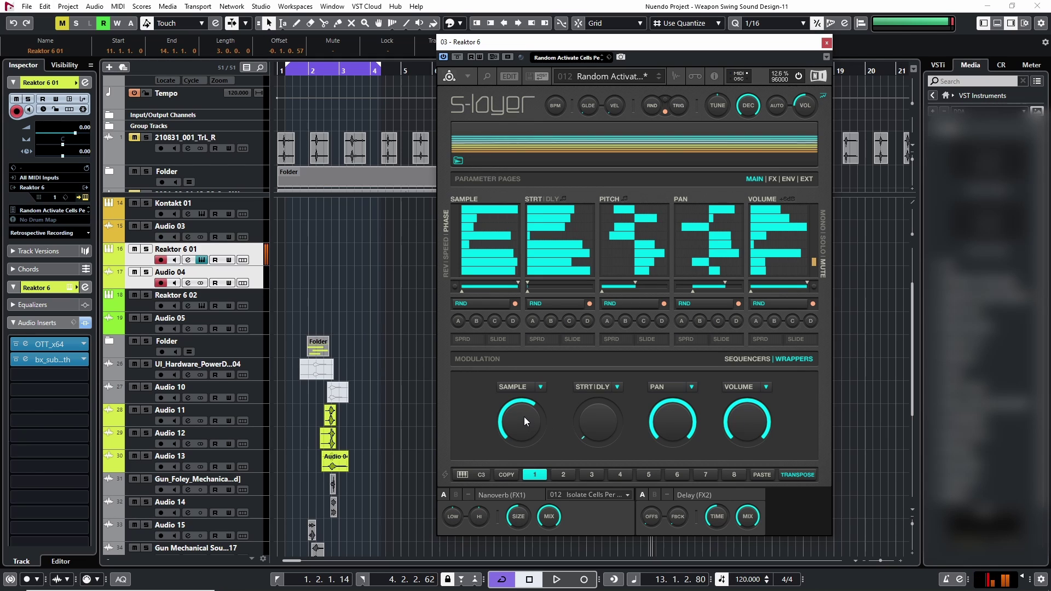
left_click(827, 42)
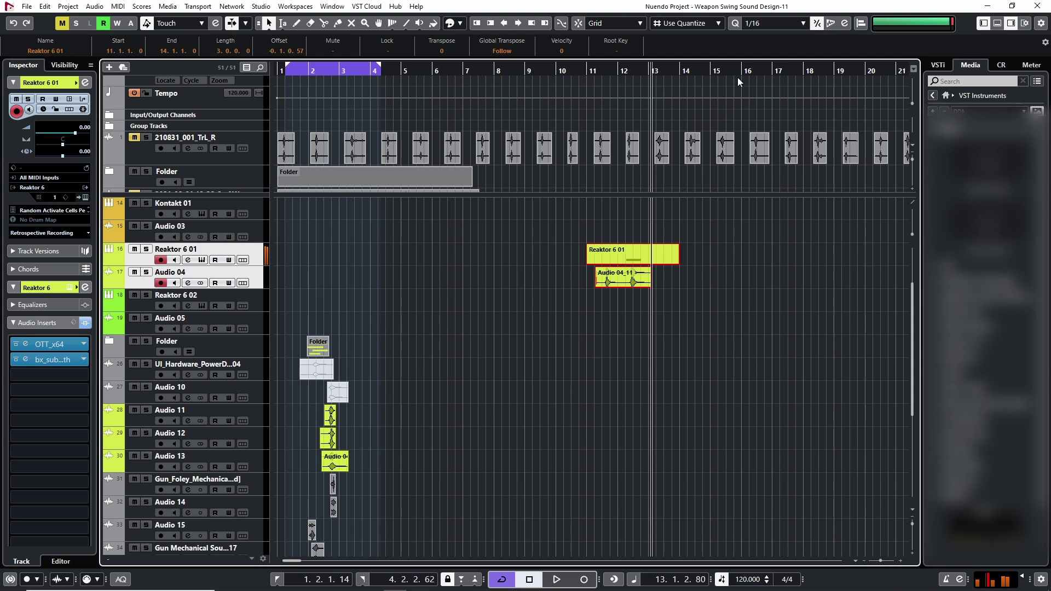
- Record a second take on Reaktor 6 01 and Audio 04 from bar 14 to bar 15
left_click(680, 75)
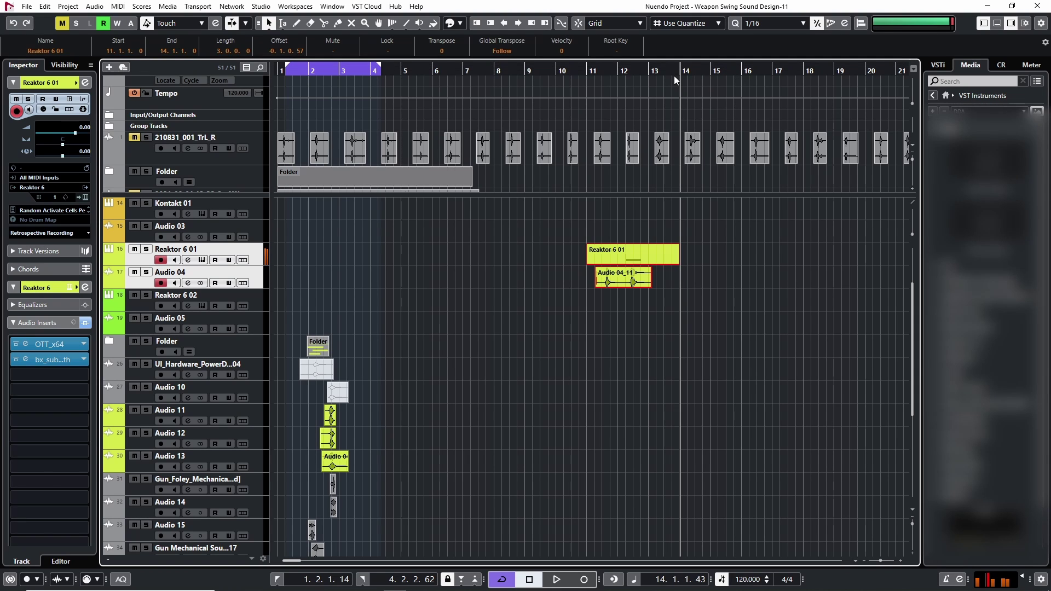
key("KP_Multiply")
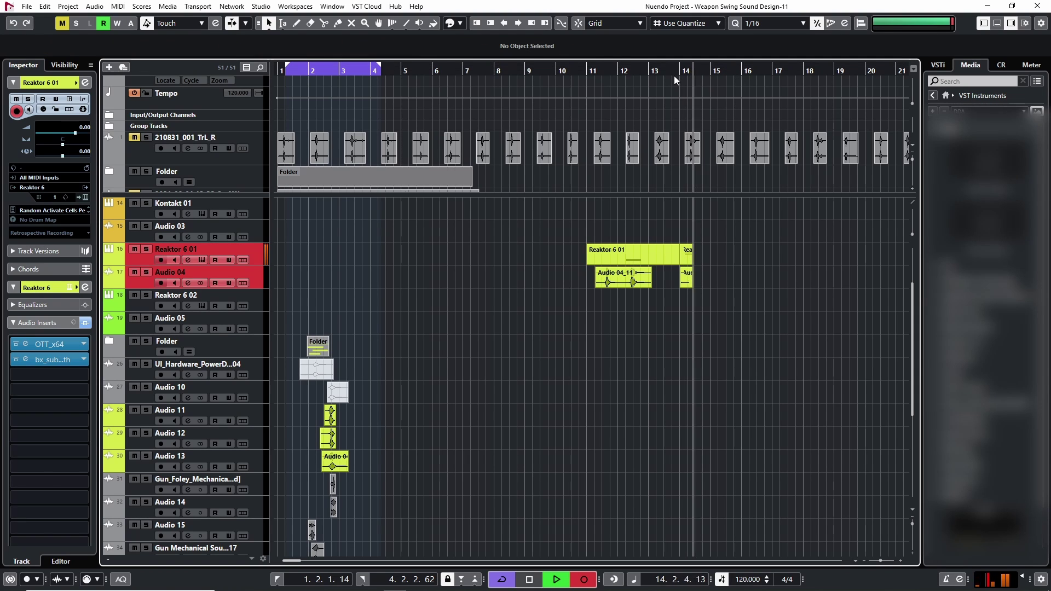
key("space")
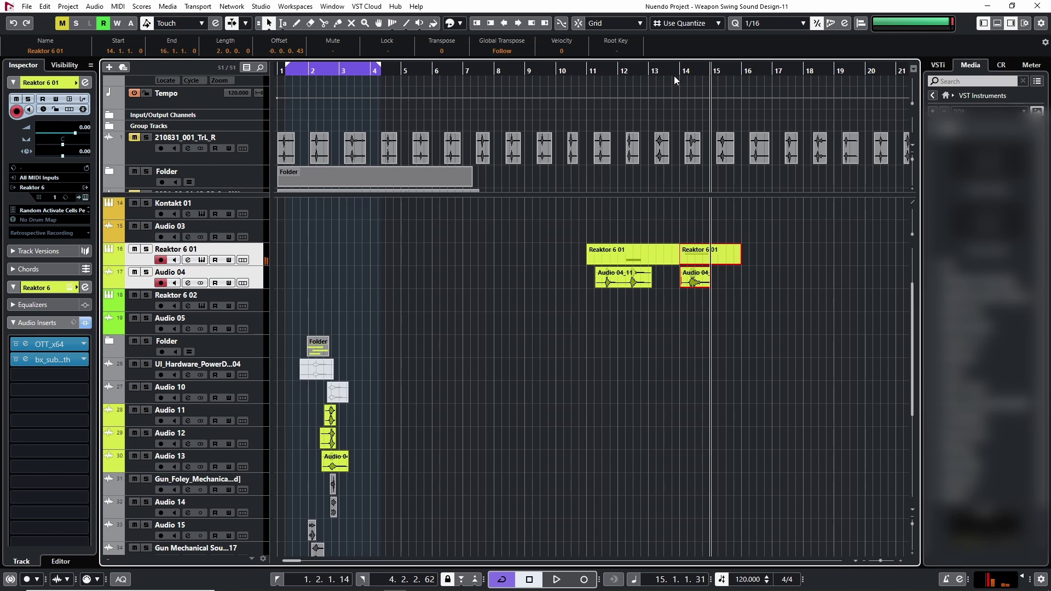
- Readjust S-Layer's Sample modulation and record a third take from bar 15 to about bar 16
key("e")
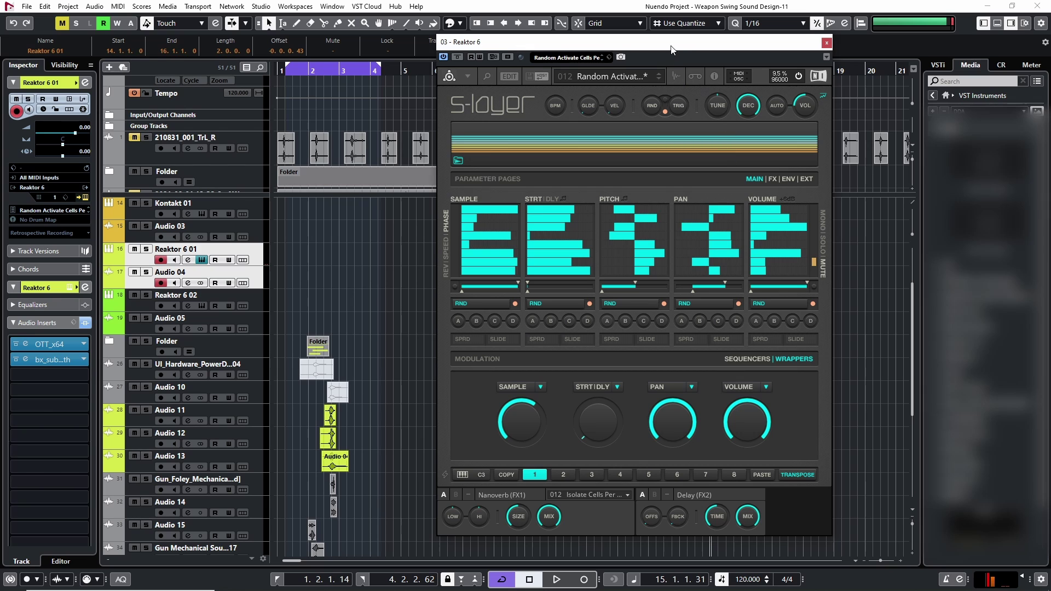
left_click_drag(673, 49, 791, 50)
left_click_drag(645, 424, 645, 416)
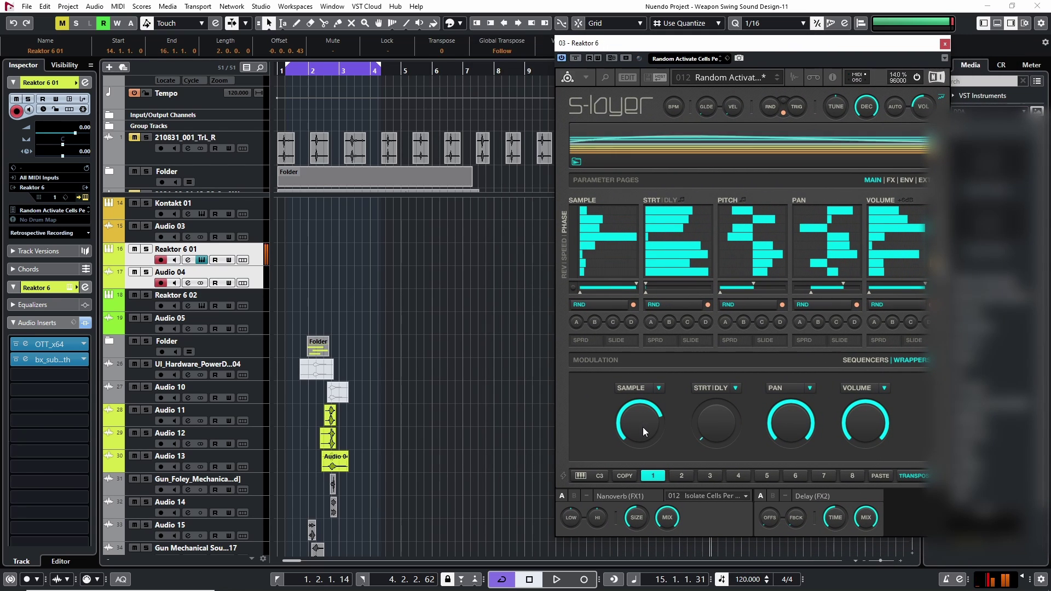
left_click(945, 43)
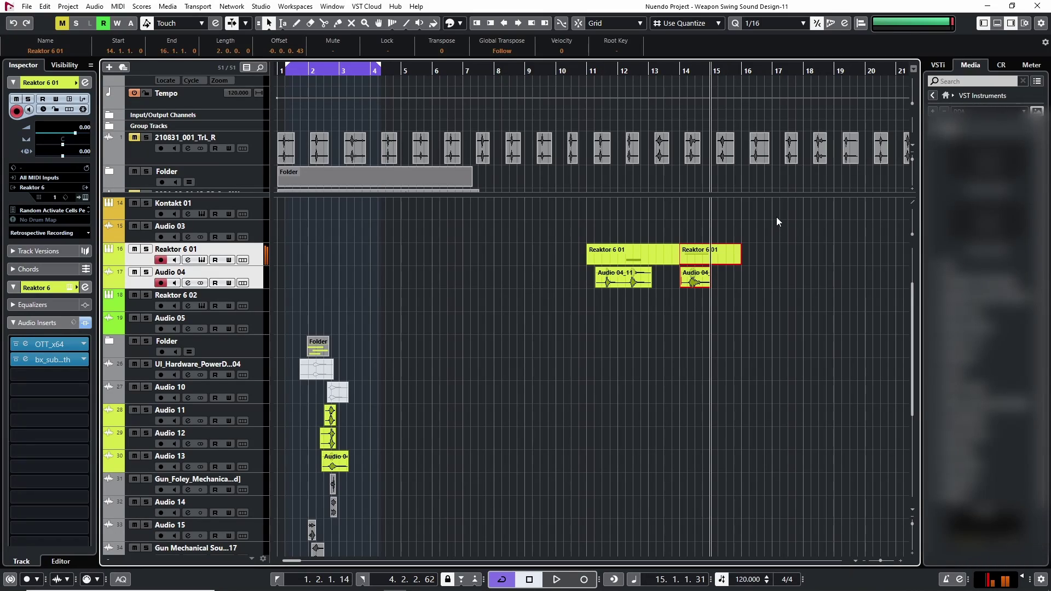
key("KP_Multiply")
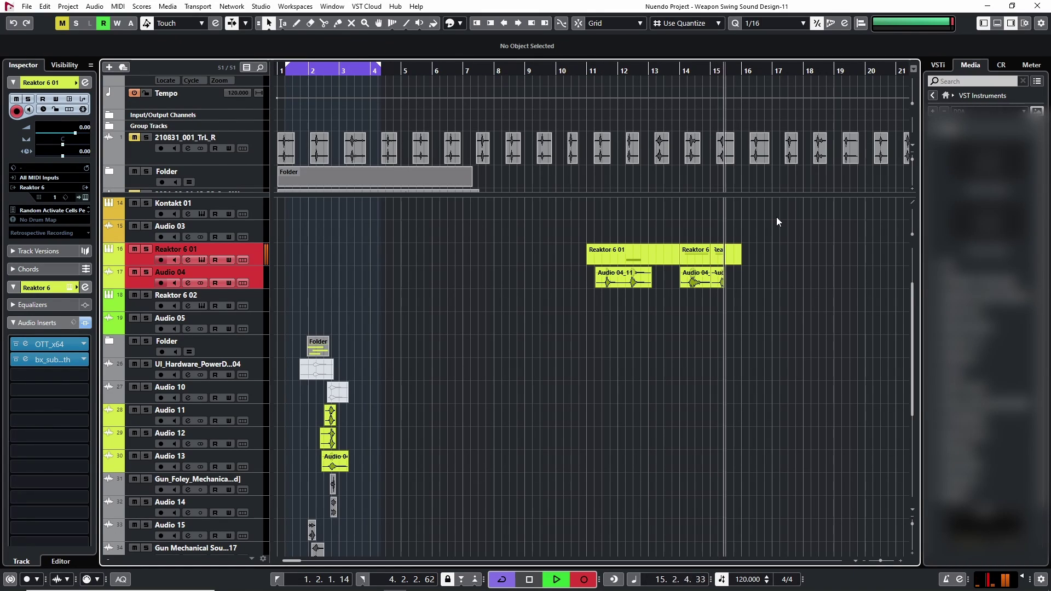
key("space")
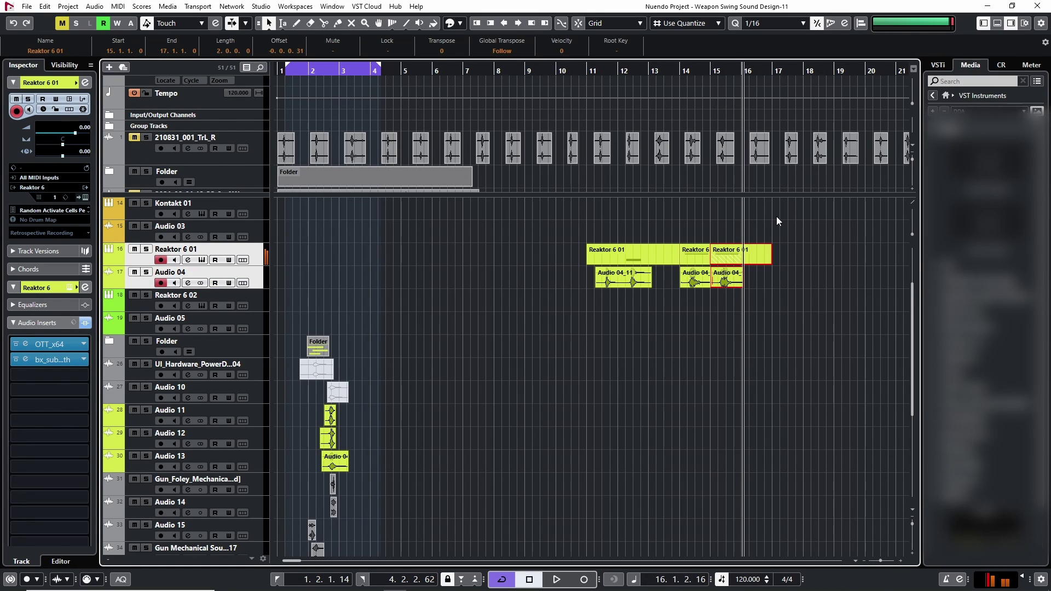
- Delete the three recorded MIDI parts on the Reaktor 6 01 track
left_click_drag(789, 234, 589, 252)
key("Delete")
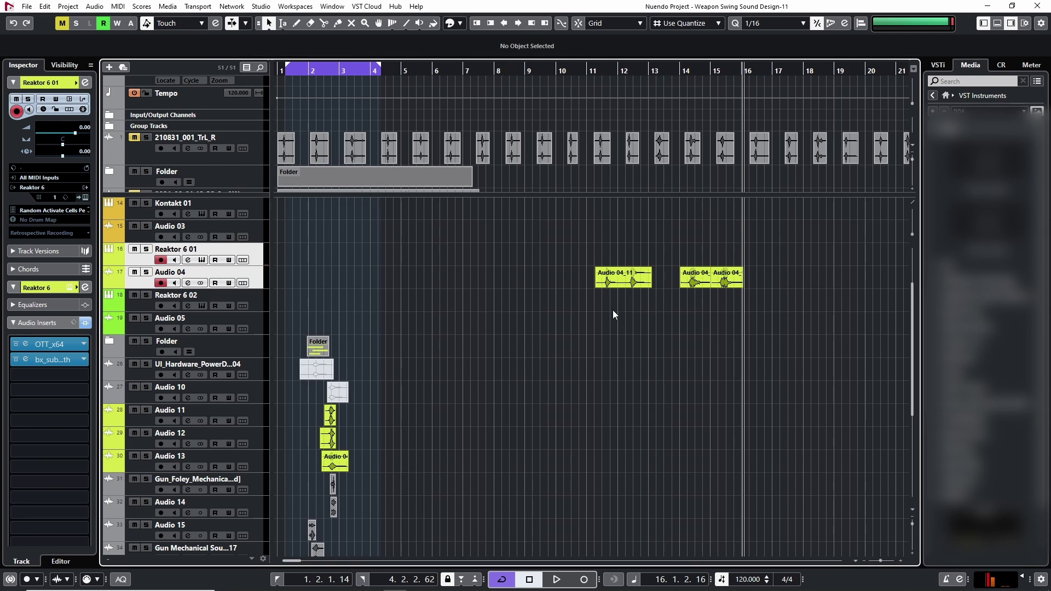
- Split the Audio 04_11 clip between its two recorded swing sounds
left_click_drag(603, 65, 645, 82)
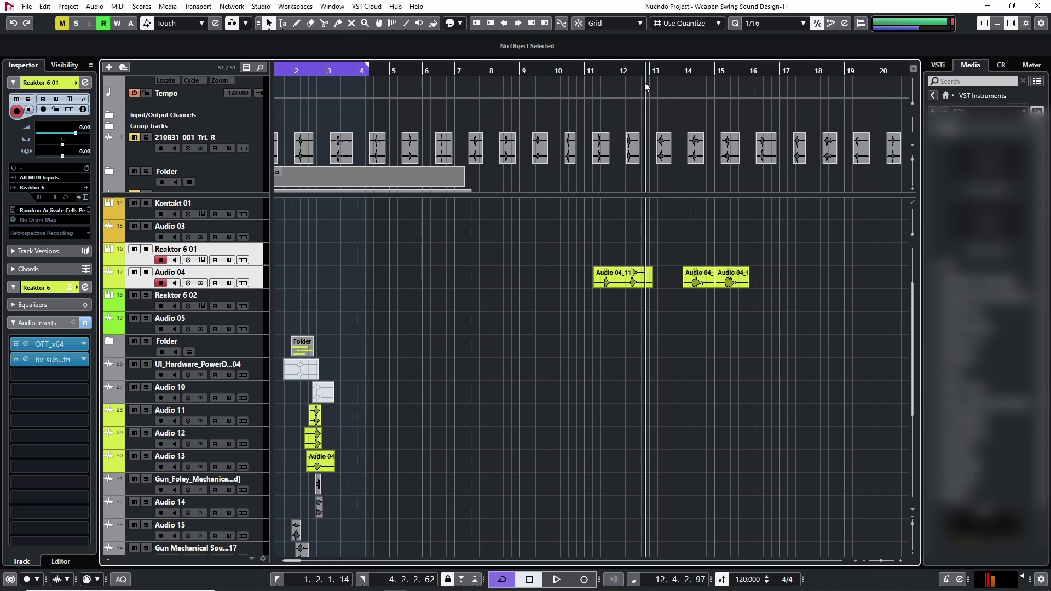
scroll(497, 328, "down", 4)
key("h")
key("h")
key("h")
key("h")
scroll(553, 302, "up", 4)
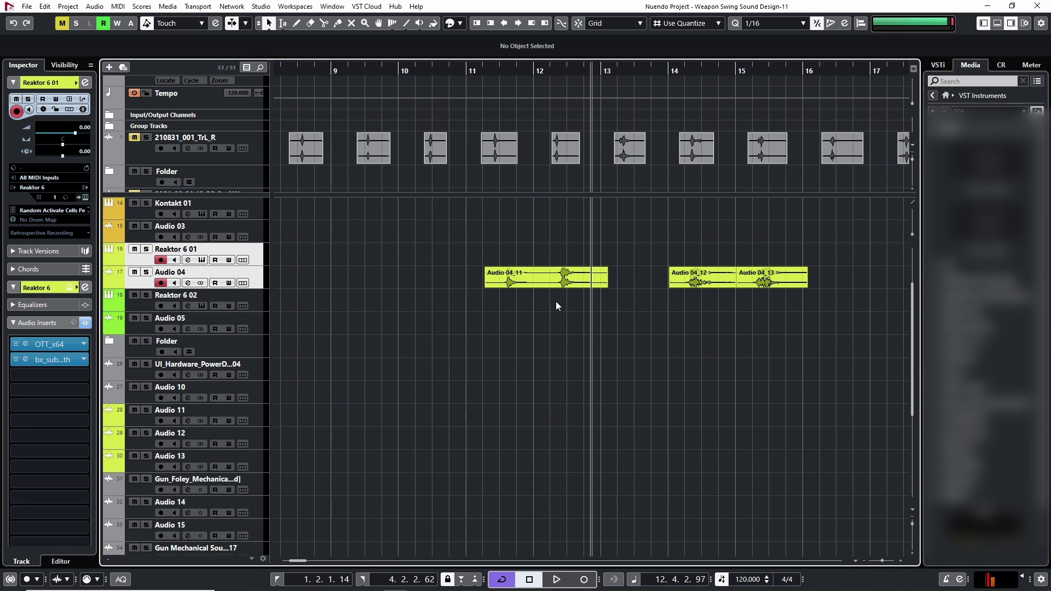
key("g")
key("g")
scroll(499, 325, "down", 6)
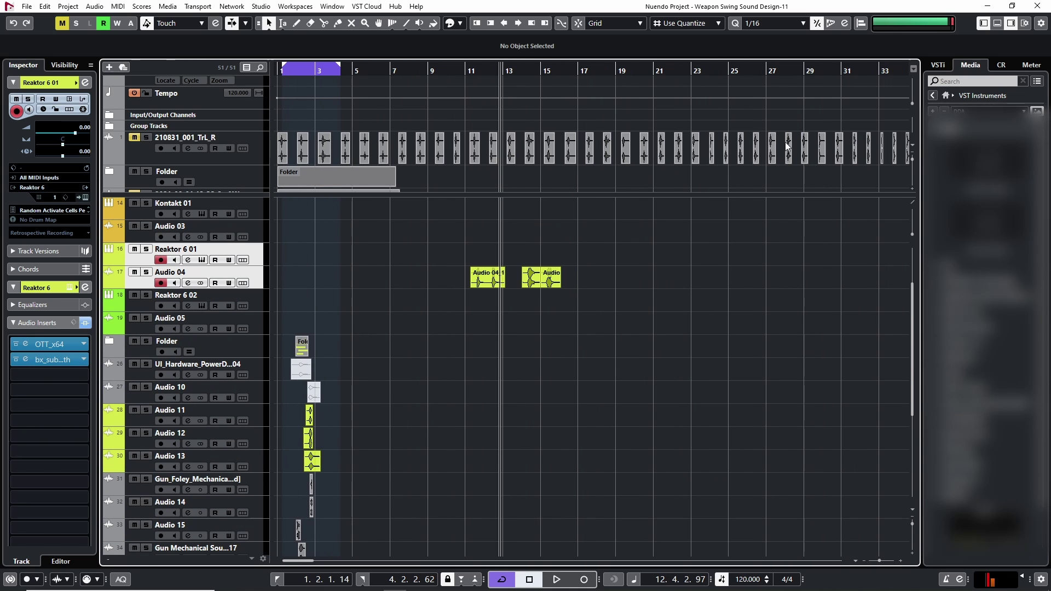
scroll(330, 340, "up", 4)
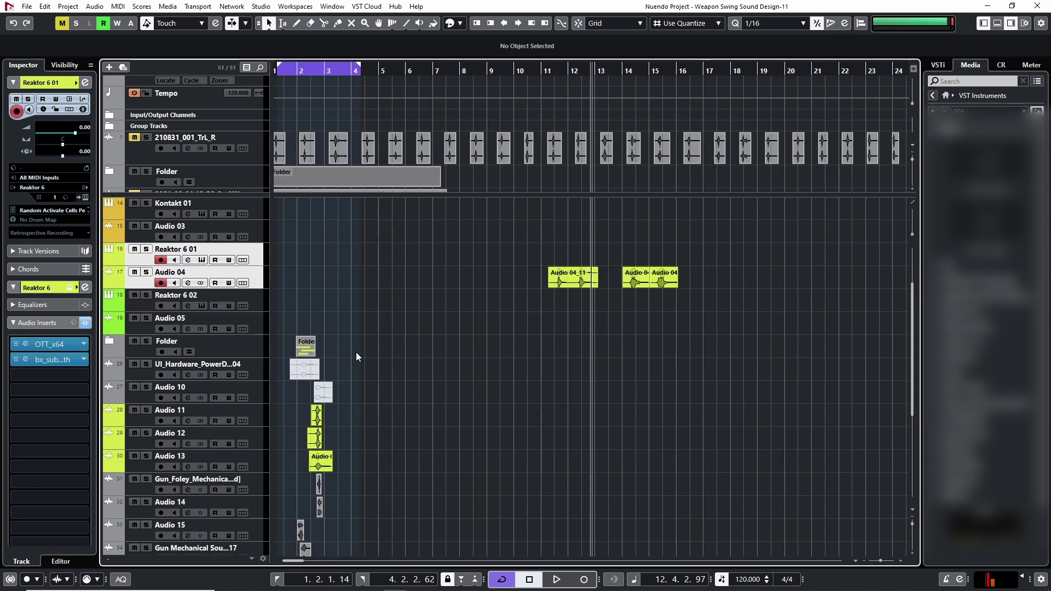
scroll(375, 338, "down", 5)
scroll(590, 326, "up", 5)
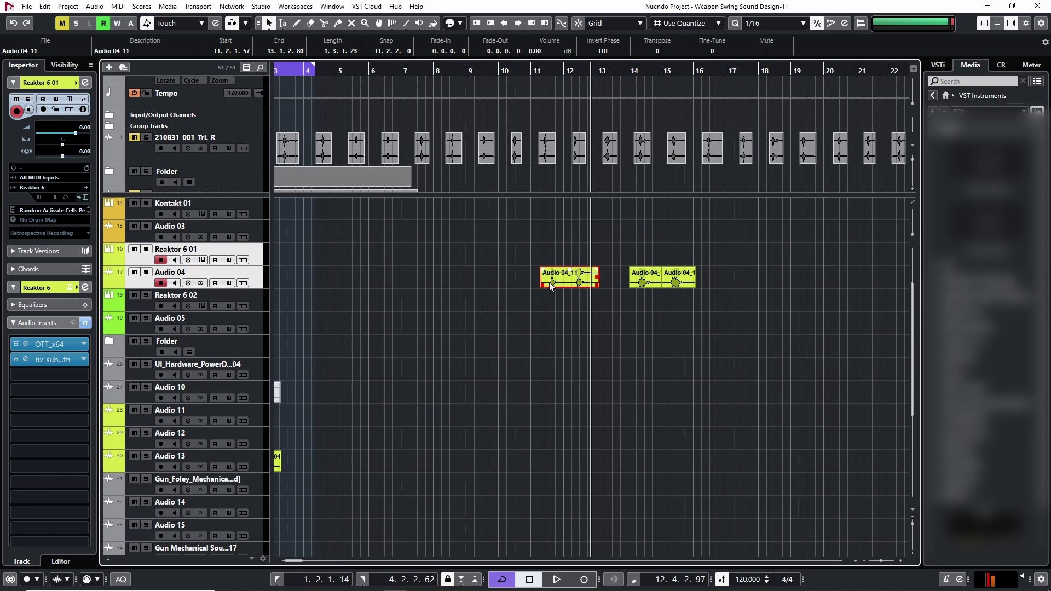
left_click(569, 279, "alt")
scroll(556, 301, "down", 1)
scroll(622, 310, "down", 1)
scroll(622, 309, "up", 2)
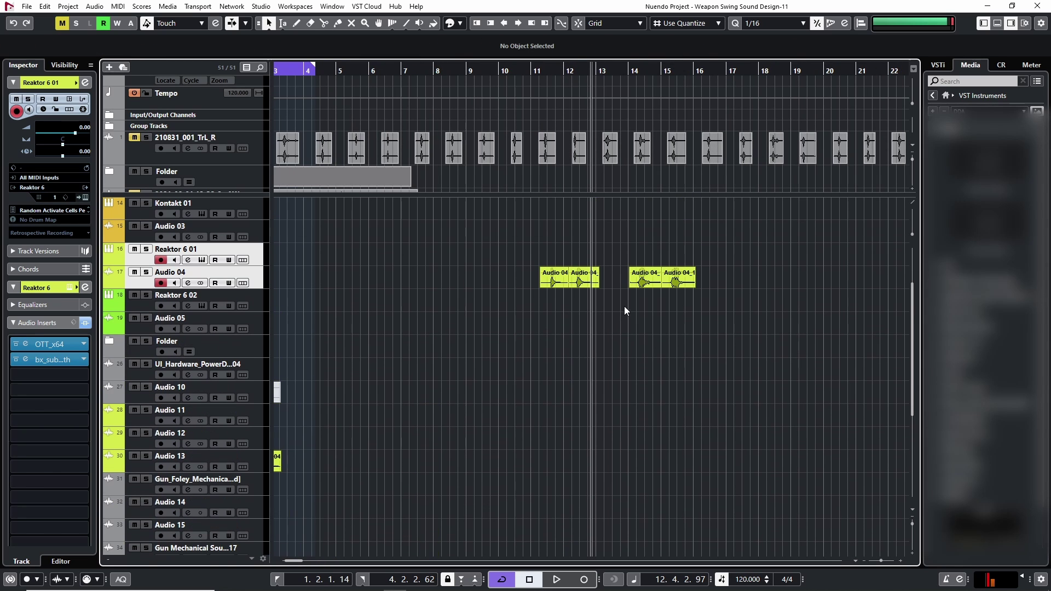
- Move all four recorded Audio 04 clips onto a new audio track below the existing tracks, starting around bar 12.5
left_click_drag(545, 312, 671, 278)
left_click_drag(595, 279, 652, 552)
left_click(668, 449)
scroll(679, 457, "down", 1)
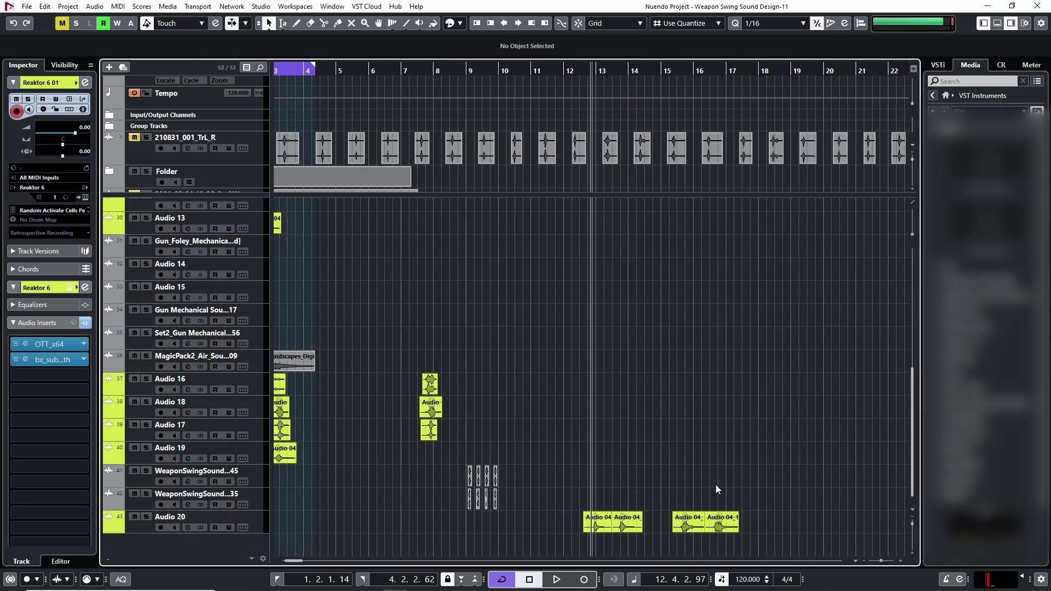
- Stack the Audio 04_12 clip on another new track beneath Audio 04_13, with its volume at -3.06 dB
key("h")
key("h")
key("h")
key("h")
key("g")
key("g")
key("g")
left_click_drag(704, 527, 733, 527)
left_click(755, 506, "shift")
left_click(753, 535)
left_click_drag(730, 490, 726, 517)
key("g")
key("g")
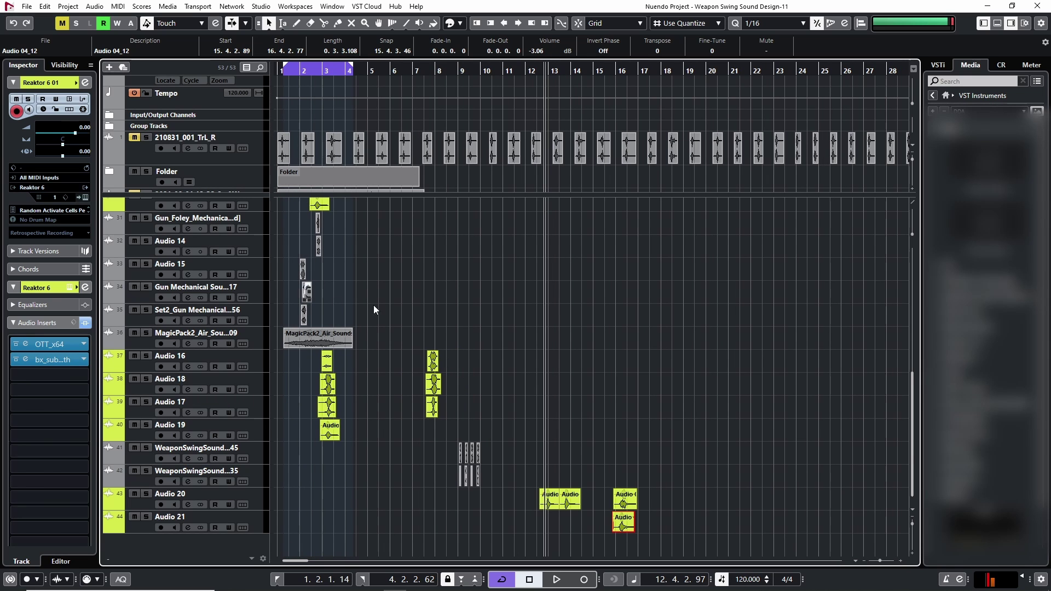
- Align the Audio 04_12 clip under Audio 04_13 to start at 15.4.3.75, and lower its volume to -6.76 dB
key("h")
key("h")
key("h")
key("h")
key("h")
key("h")
key("h")
key("h")
key("h")
scroll(660, 487, "right", 3)
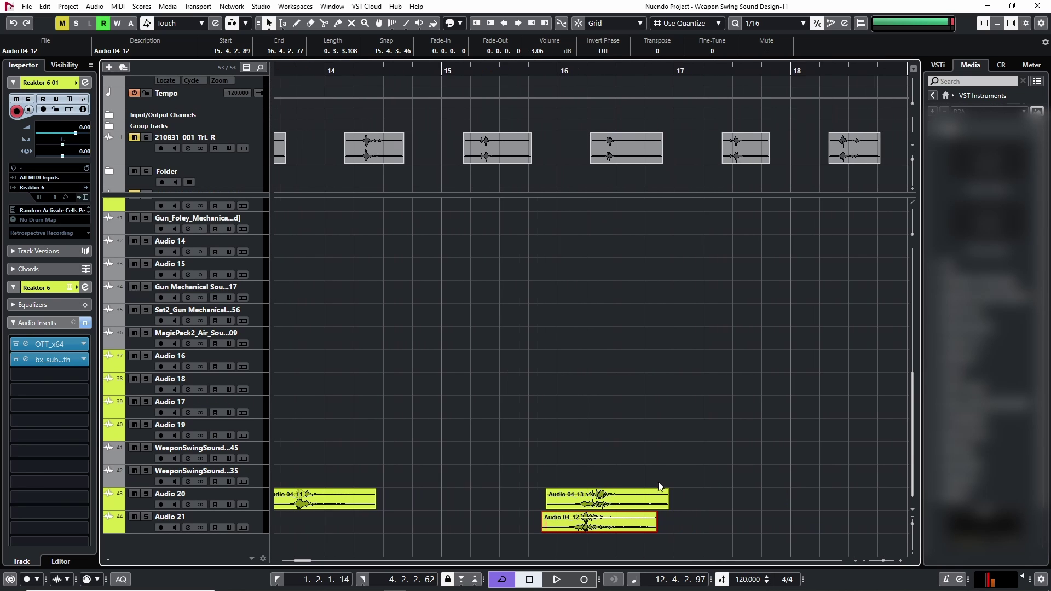
key("h")
left_click_drag(603, 514, 606, 524)
- Solo Audio 20 and play a loop over the two stacked clips from 15.4.3.44 to 17.2.4.30
left_click(500, 80)
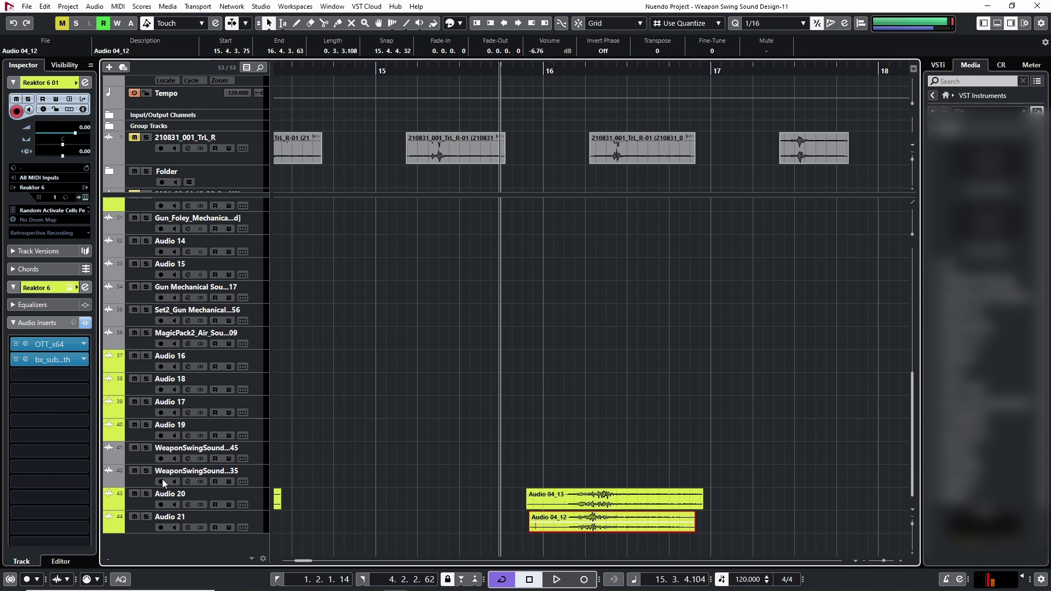
left_click(146, 494)
left_click(760, 549)
left_click_drag(760, 546, 671, 499)
key("p")
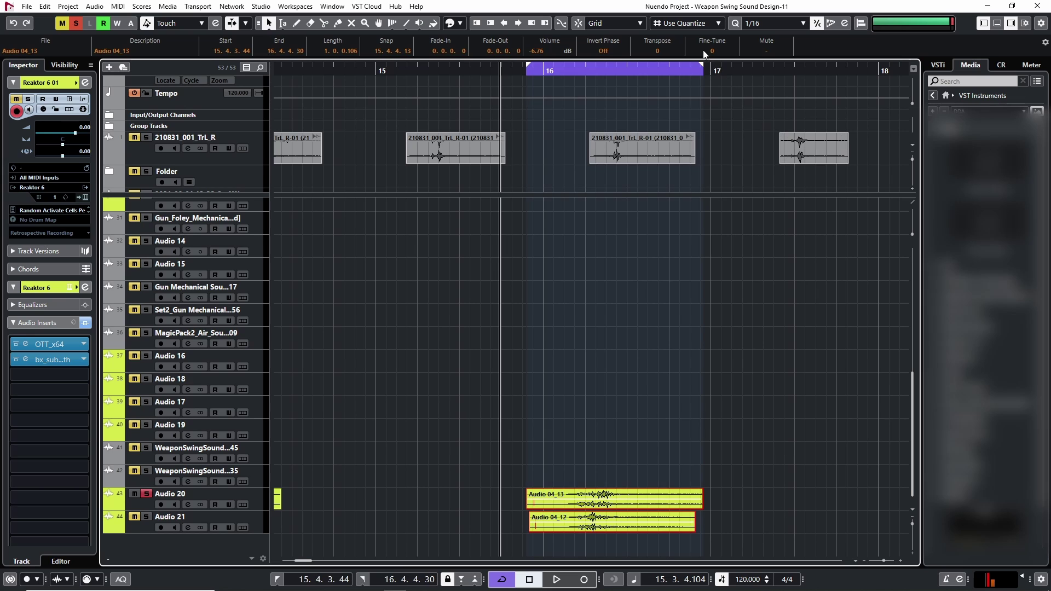
left_click_drag(704, 66, 786, 75)
key("space")
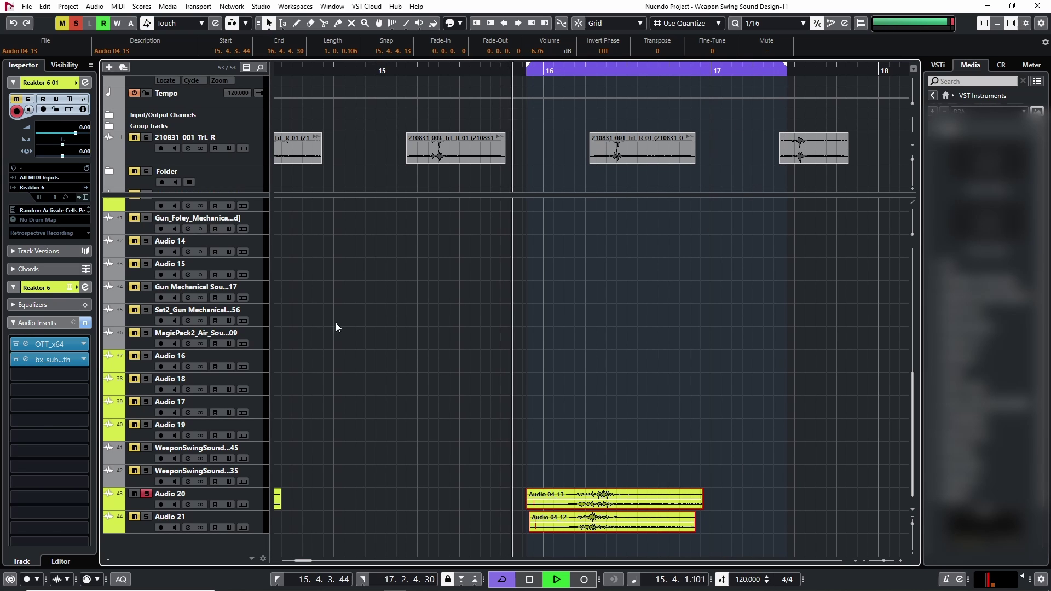
- Audition the Audio 21 track alone, and clear the solos to hear both stacked clips together
left_click(147, 516)
left_click(147, 494)
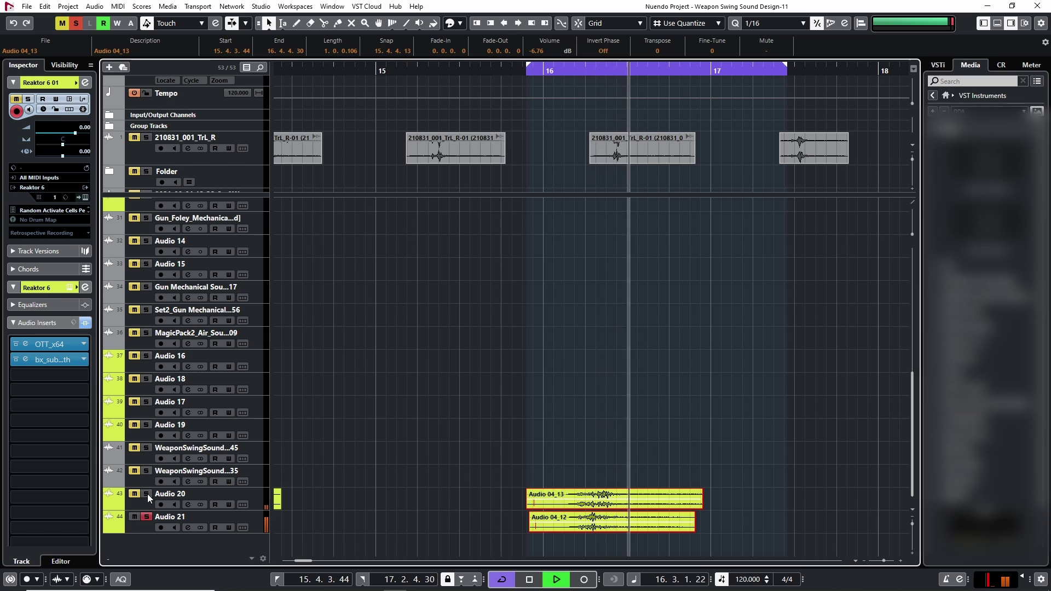
left_click(146, 517)
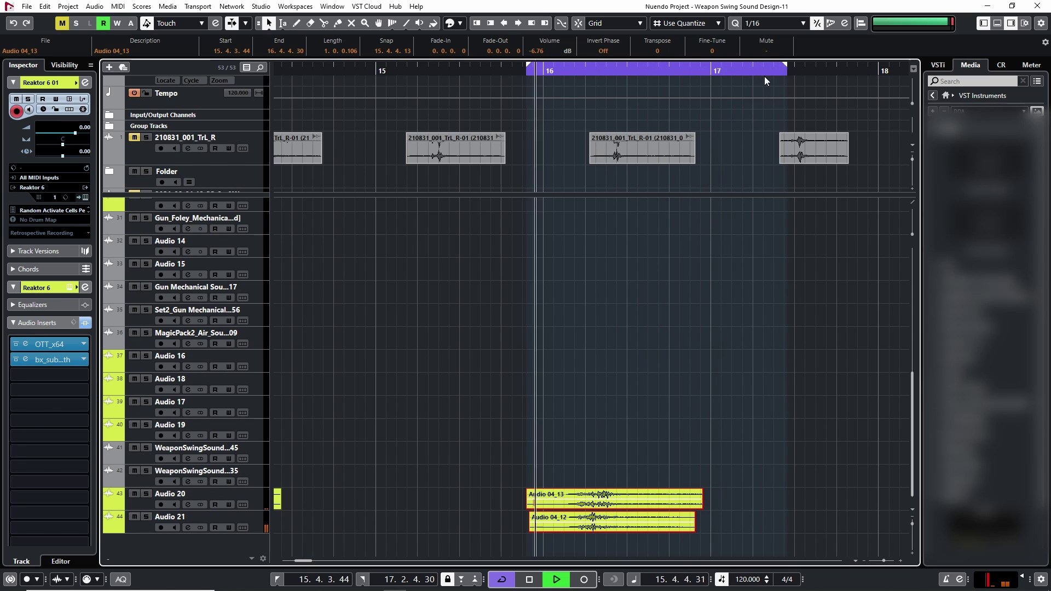
- Shorten the loop to end at 17.1.3.84, stop playback and deselect the clips
left_click_drag(785, 68, 739, 71)
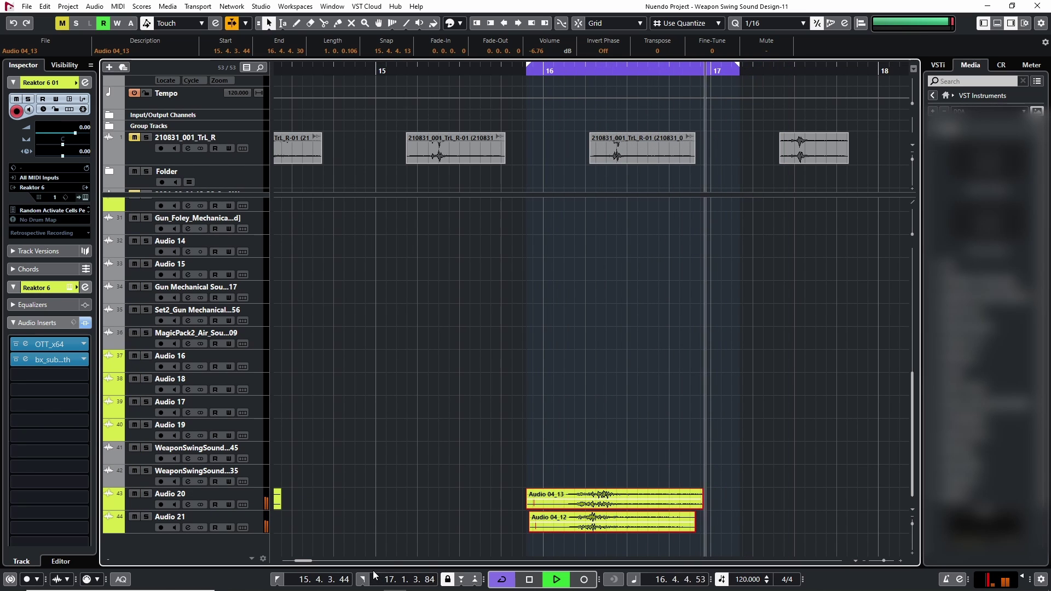
key("g")
key("g")
key("g")
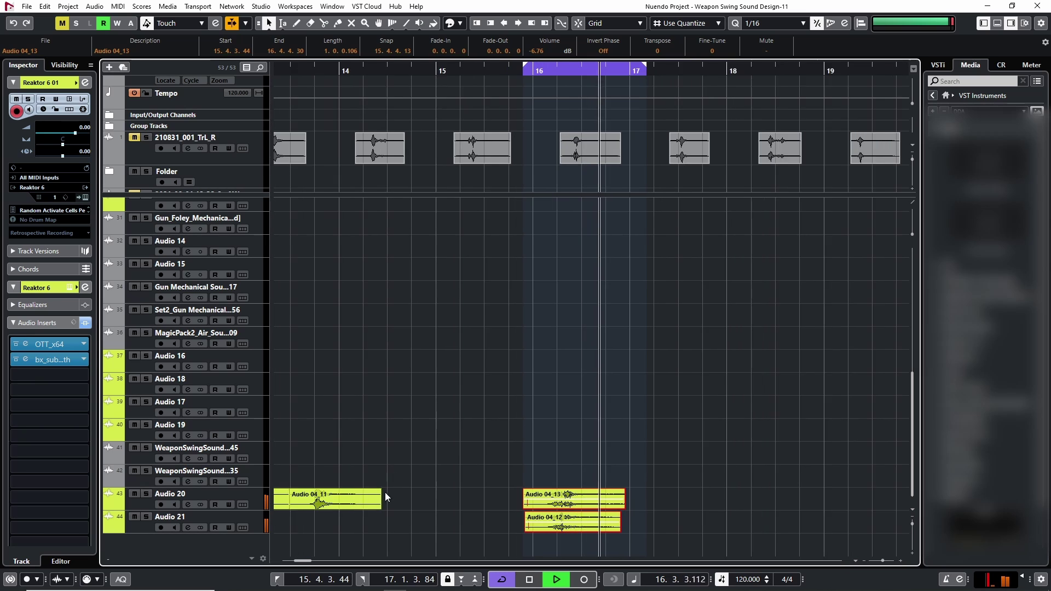
key("space")
left_click(400, 512)
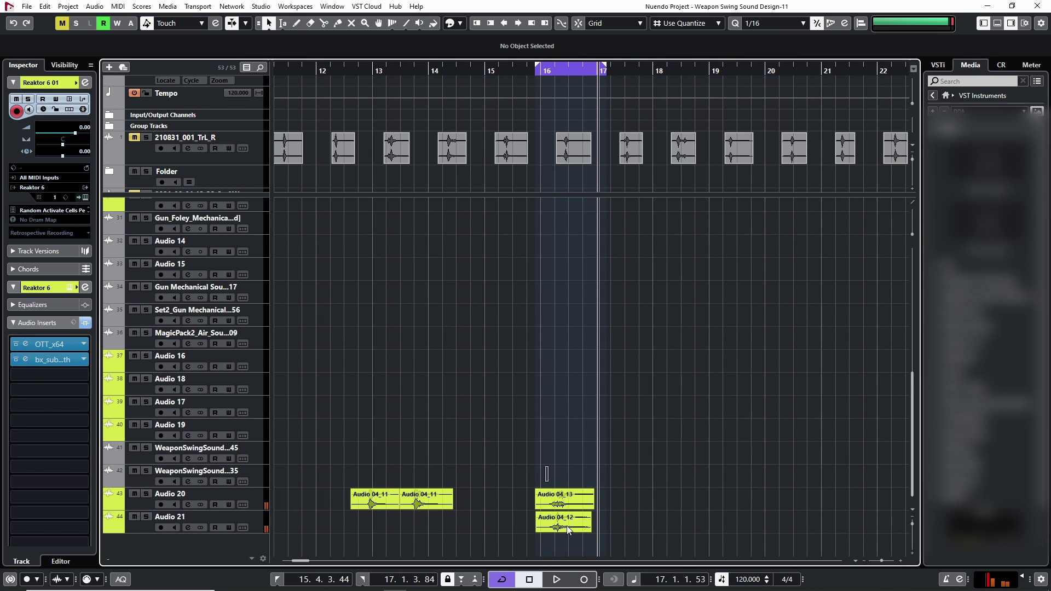
- Time-stretch the stacked Audio 04_13 and Audio 04_12 clips shorter, giving Audio 04_13 a length of 0.3.2.40, and play the result
key("1")
key("1")
left_click_drag(567, 525, 585, 529)
key("h")
key("h")
key("h")
key("h")
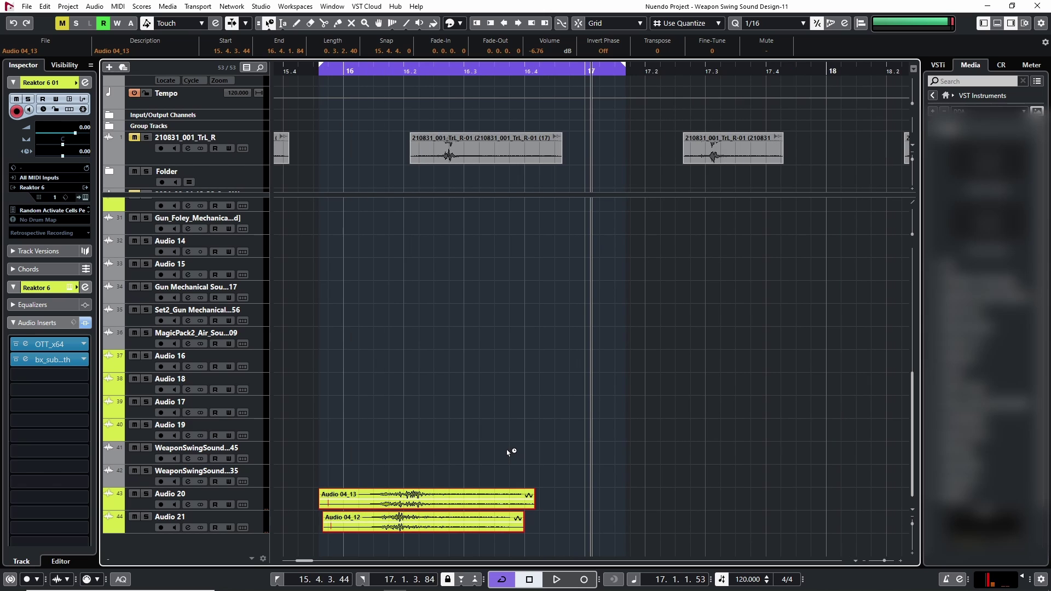
key("1")
key("space")
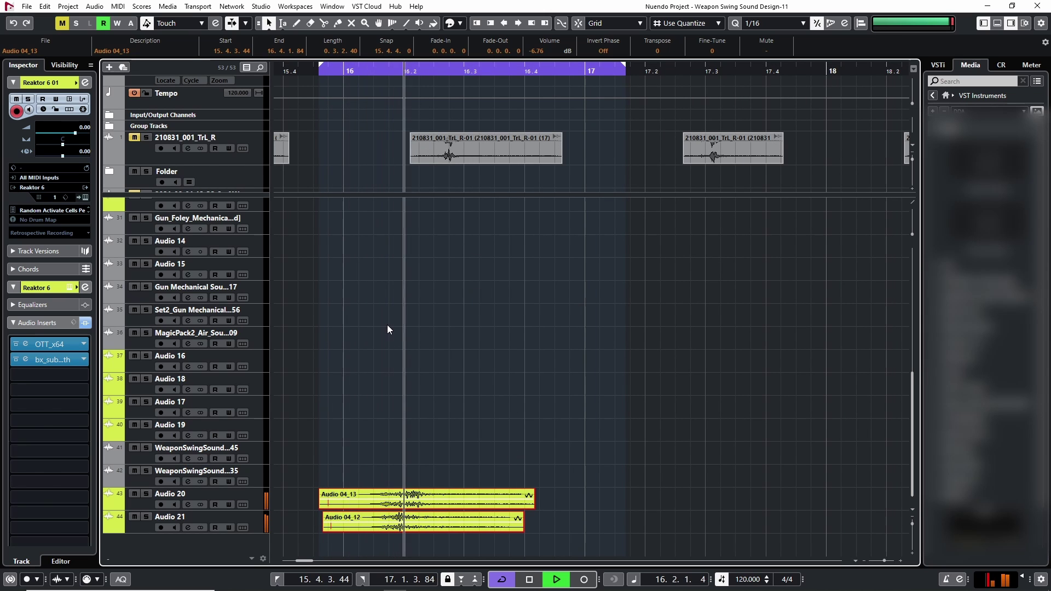
key("space")
- Move the second Audio 04_11 clip onto a new audio track beneath the stacked clips, starting at 15.4.4.44
key("g")
key("g")
key("g")
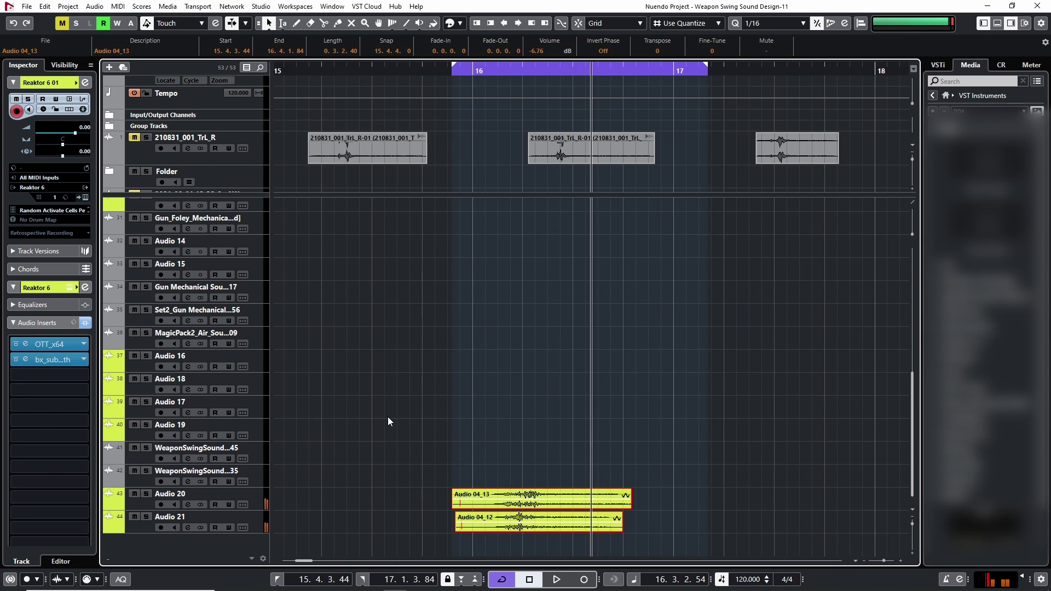
left_click_drag(431, 508, 629, 482)
left_click_drag(624, 438, 625, 453)
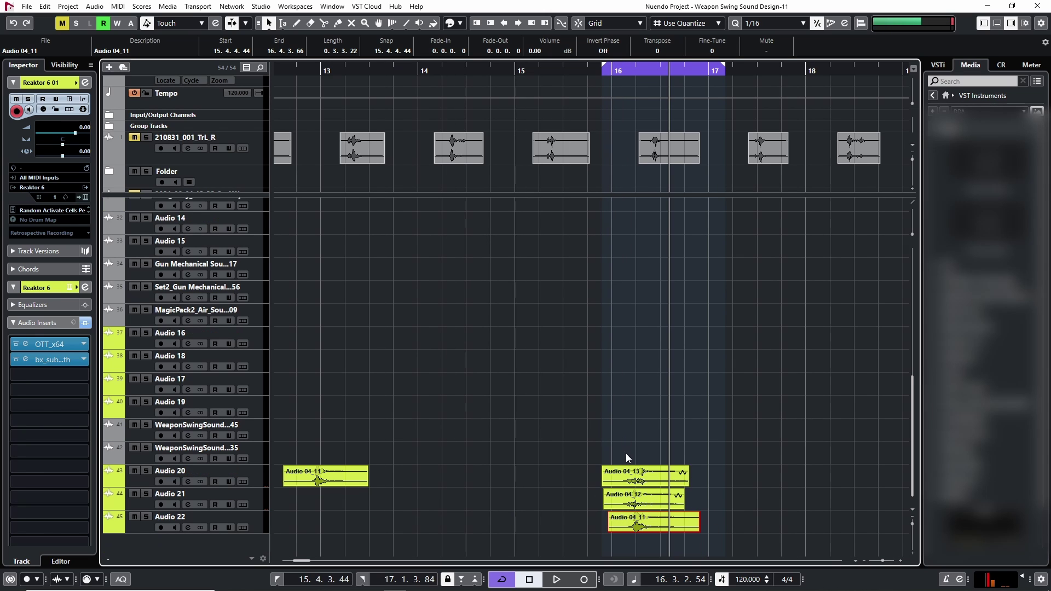
- Shift the stacked Audio 04_11 clip to start at 15.4.3.110 and lower its volume to -3.76 dB, checking it in playback
key("h")
key("h")
key("h")
left_click_drag(437, 80, 434, 80)
left_click_drag(430, 71, 421, 71)
left_click_drag(528, 520, 521, 524)
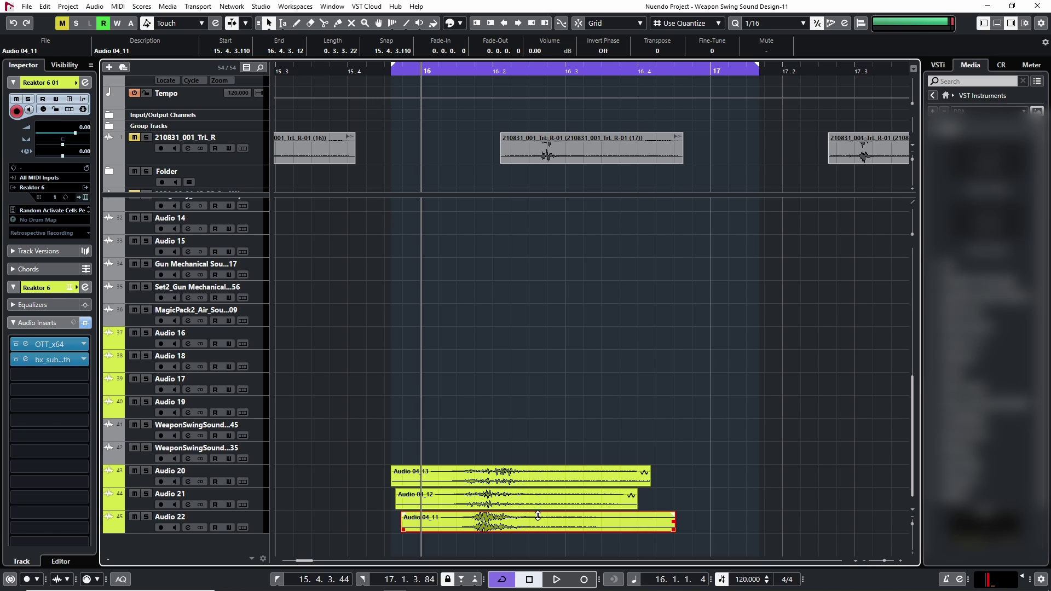
key("space")
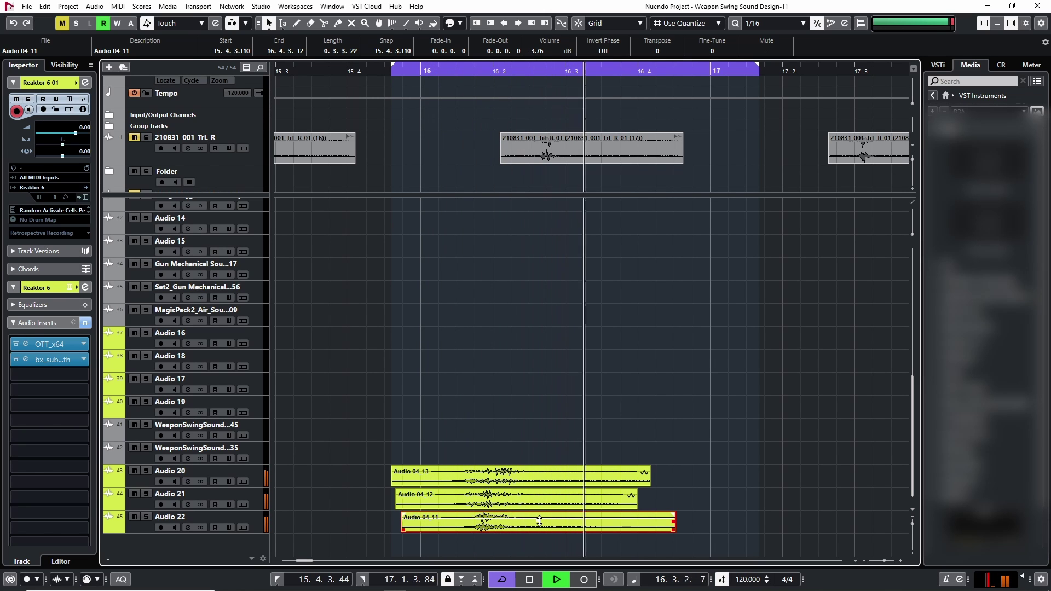
key("g")
key("g")
key("g")
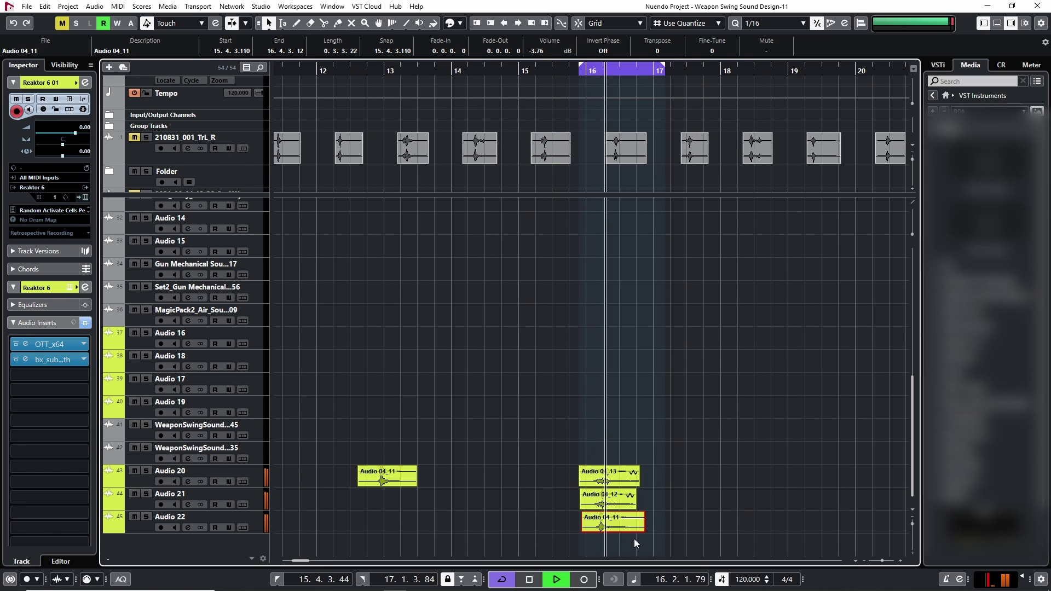
key("space")
- Nudge the stacked Audio 04_11 clip earlier to start at 15.4.3.62, and play the three-clip stack
key("h")
key("h")
key("h")
key("h")
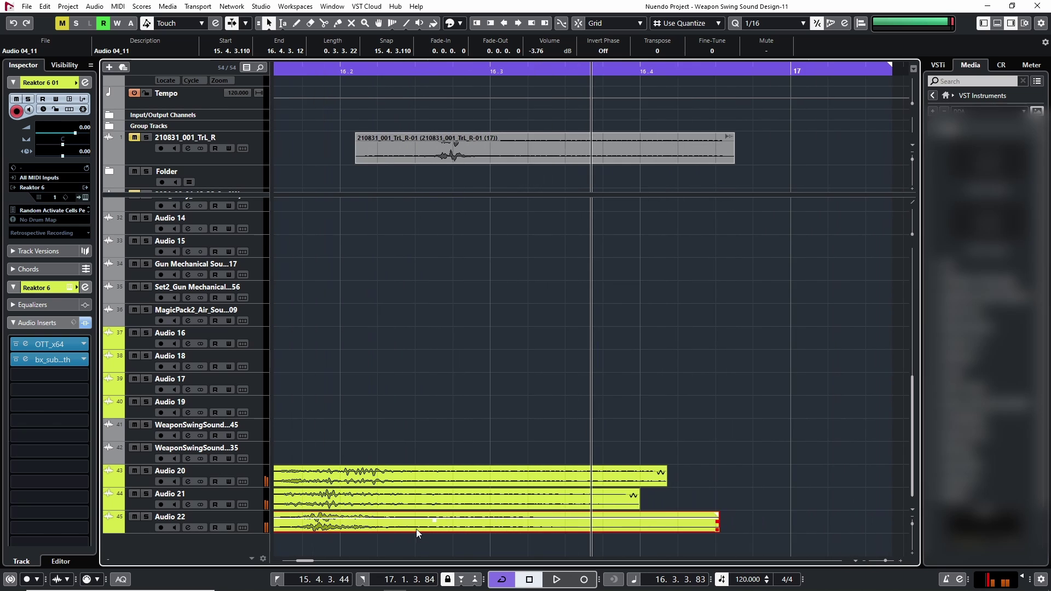
left_click_drag(576, 524, 563, 524)
key("space")
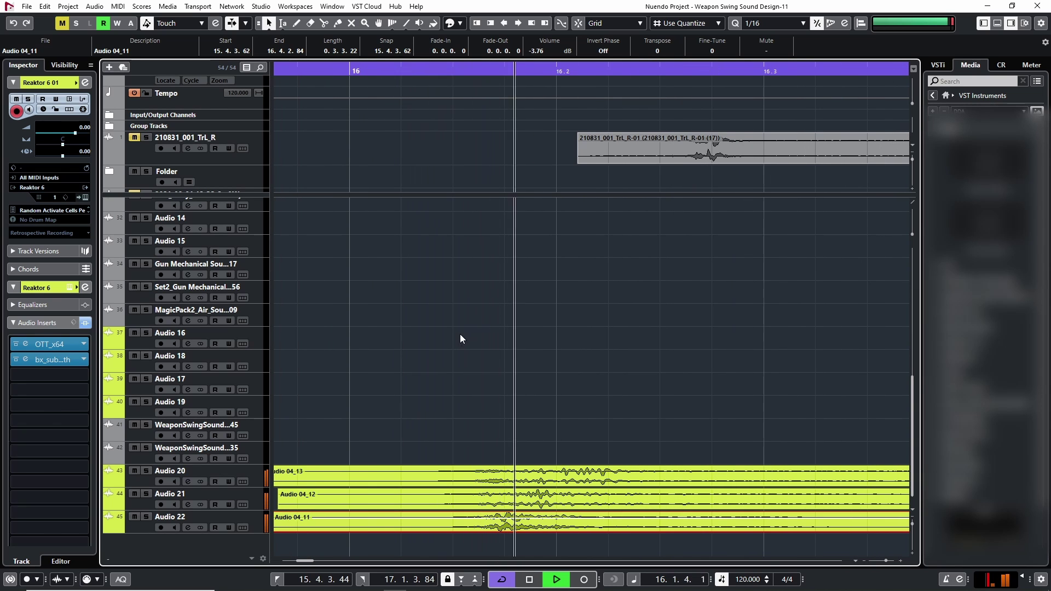
key("g")
key("g")
key("g")
key("g")
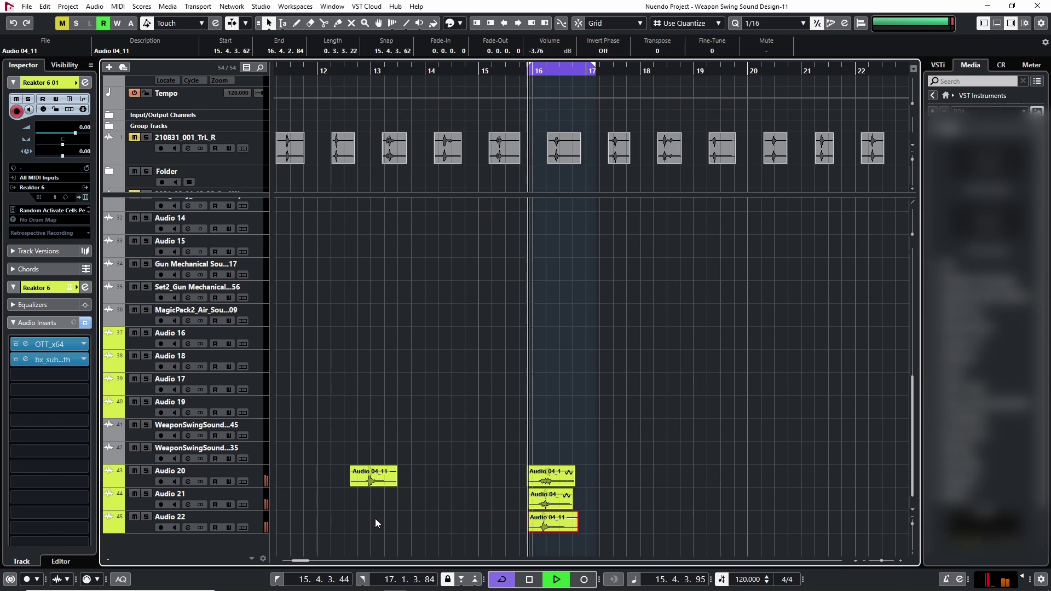
key("space")
- Move the remaining Audio 04_11 clip from around bar 12.5 onto a new audio track beneath the three-clip stack
key("h")
key("h")
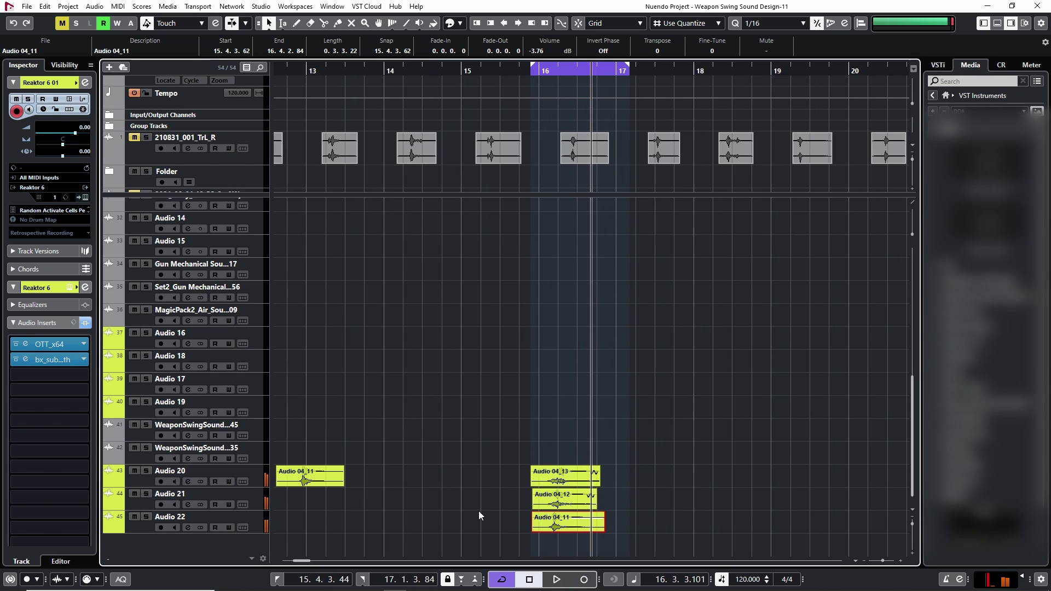
key("g")
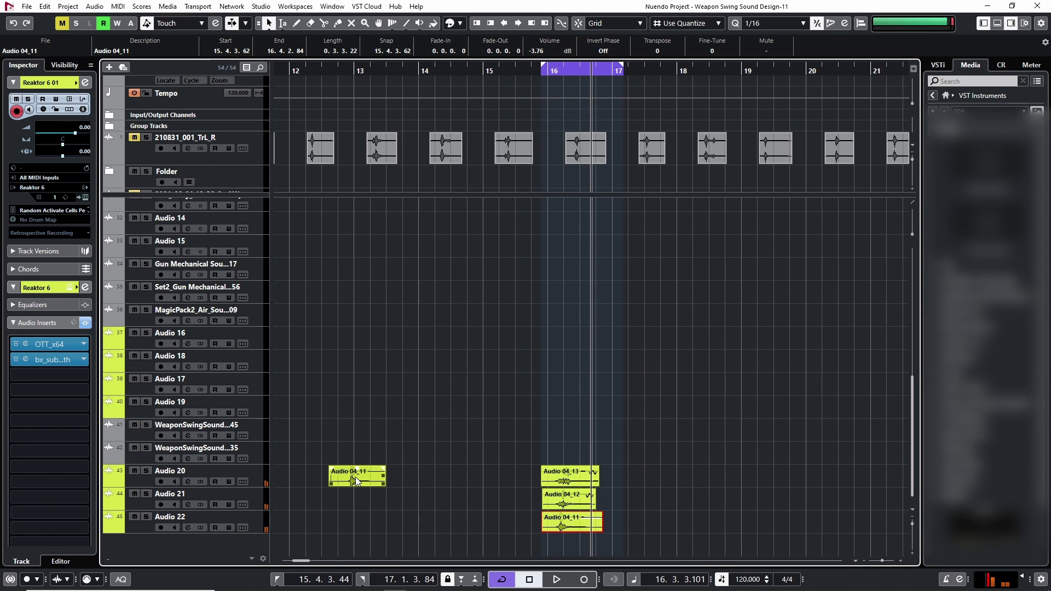
left_click_drag(356, 477, 584, 538)
key("h")
key("h")
key("h")
key("h")
key("h")
- Duplicate the three upper stacked clips to 17.2.4.117 and move the Audio 23 clip beneath the copies
left_click_drag(600, 377, 548, 501)
key("ctrl+d")
left_click_drag(678, 464, 780, 461)
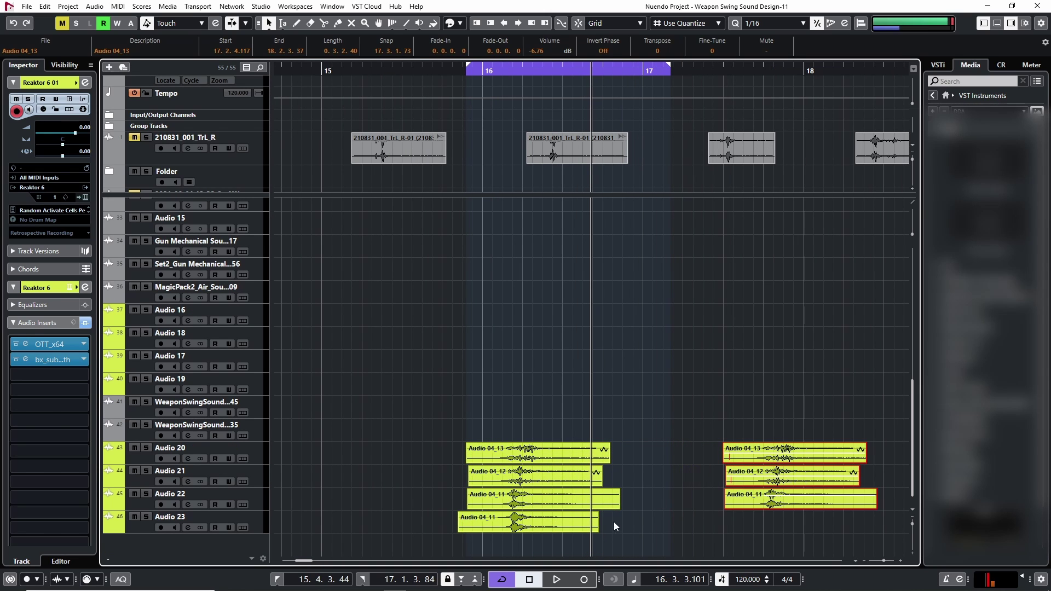
left_click_drag(578, 523, 804, 520)
- Set the loop around the new four-clip stack, from 17.2.4.26 to 18.2.4.37, and play it
left_click_drag(780, 394, 848, 533)
key("p")
left_click(718, 72)
key("space")
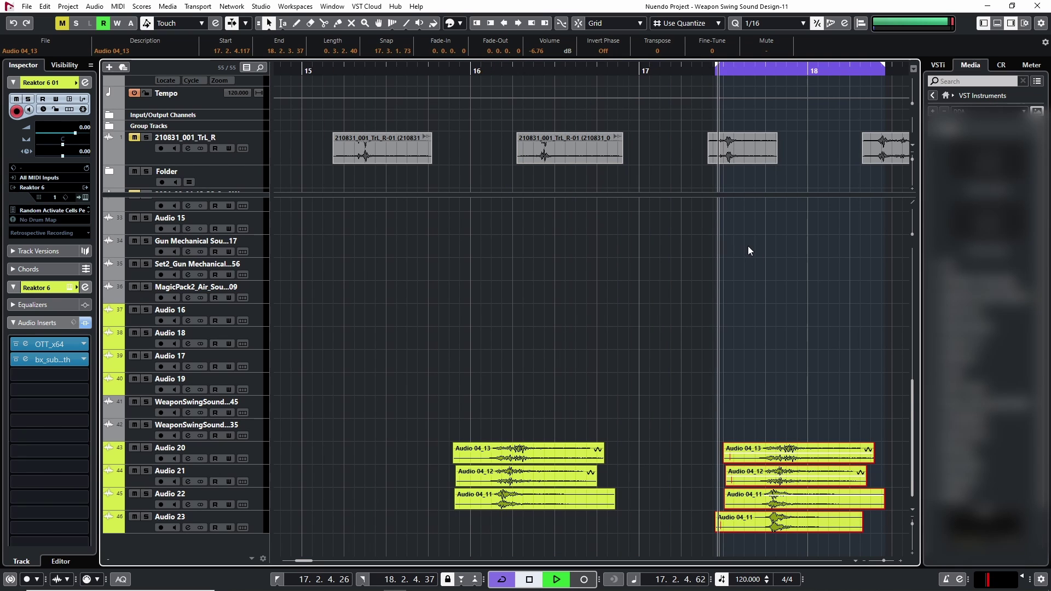
key("space")
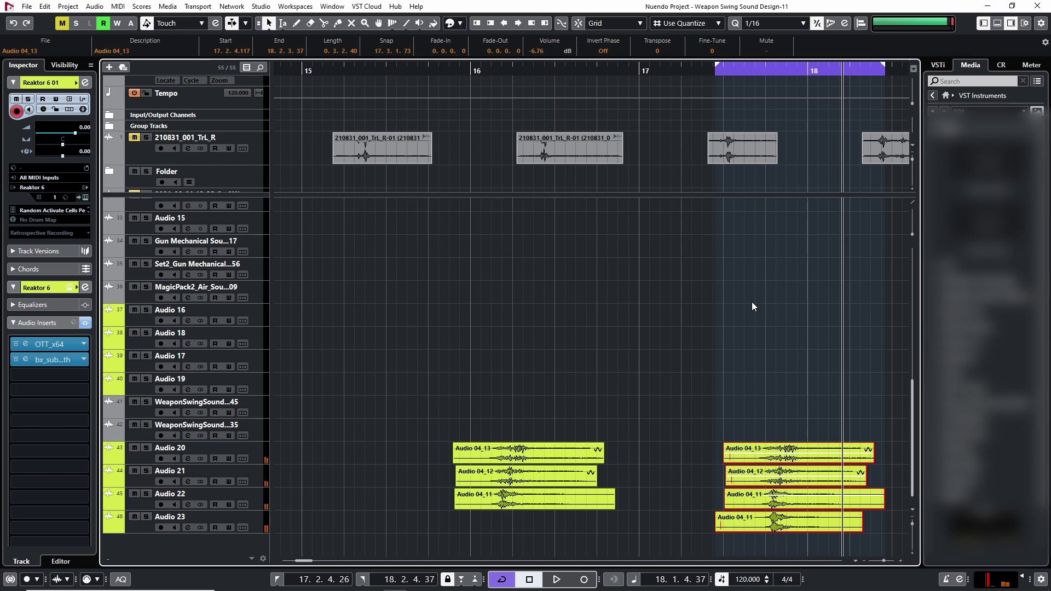
- Play from the project start, and replay the four-clip stack around bar 18 with the Audio 22 track selected
key("Home")
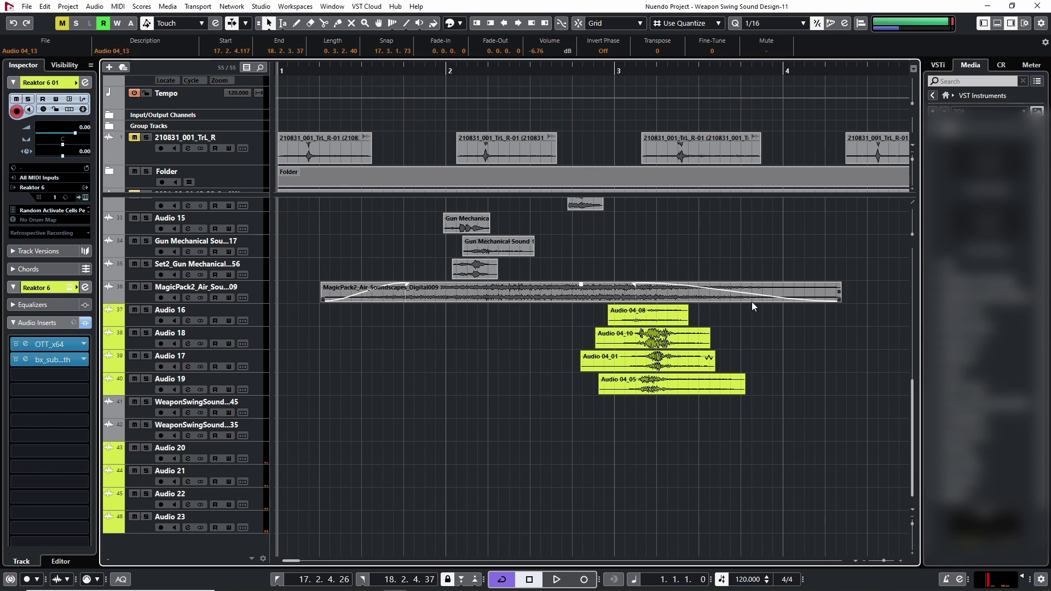
key("space")
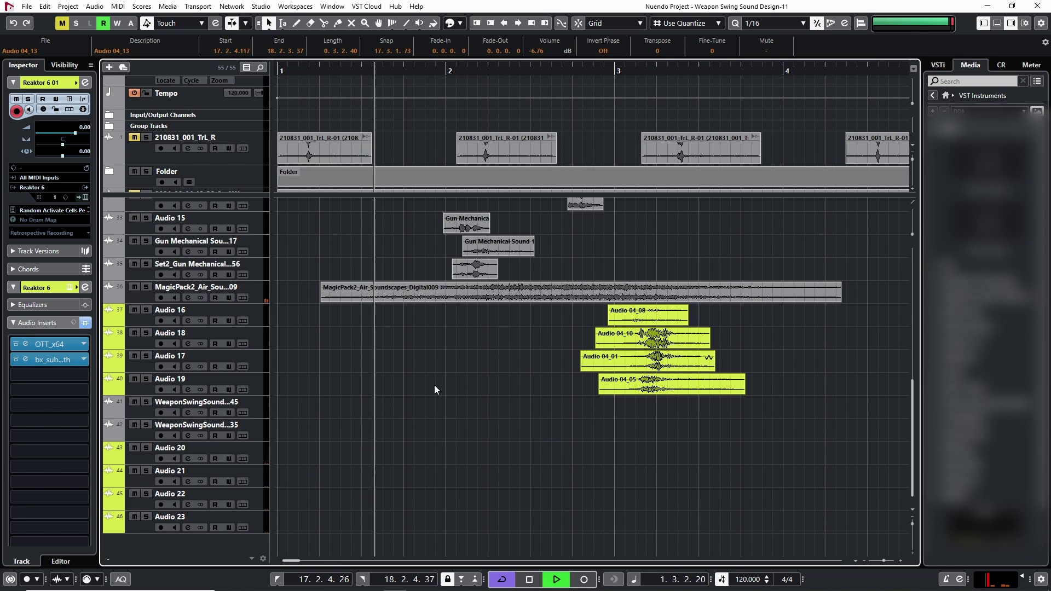
left_click(159, 496)
key("n")
key("n")
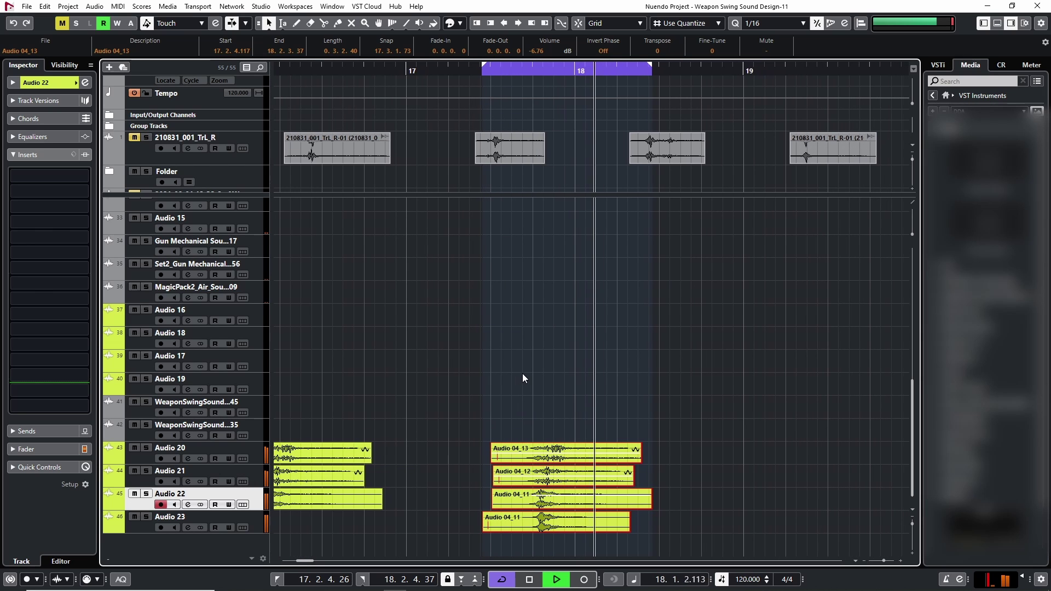
key("space")
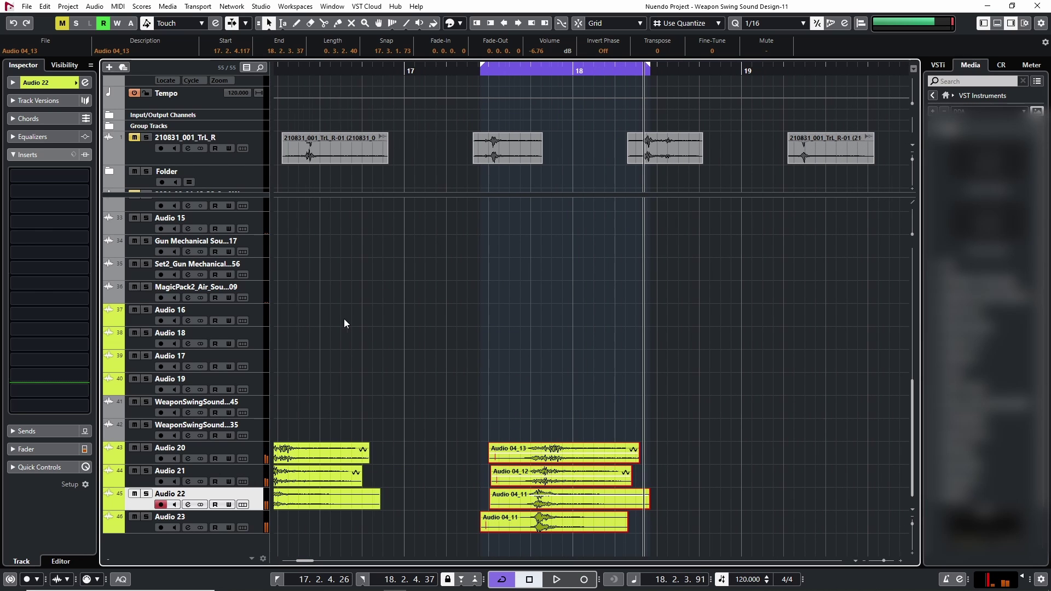
key("alt+space")
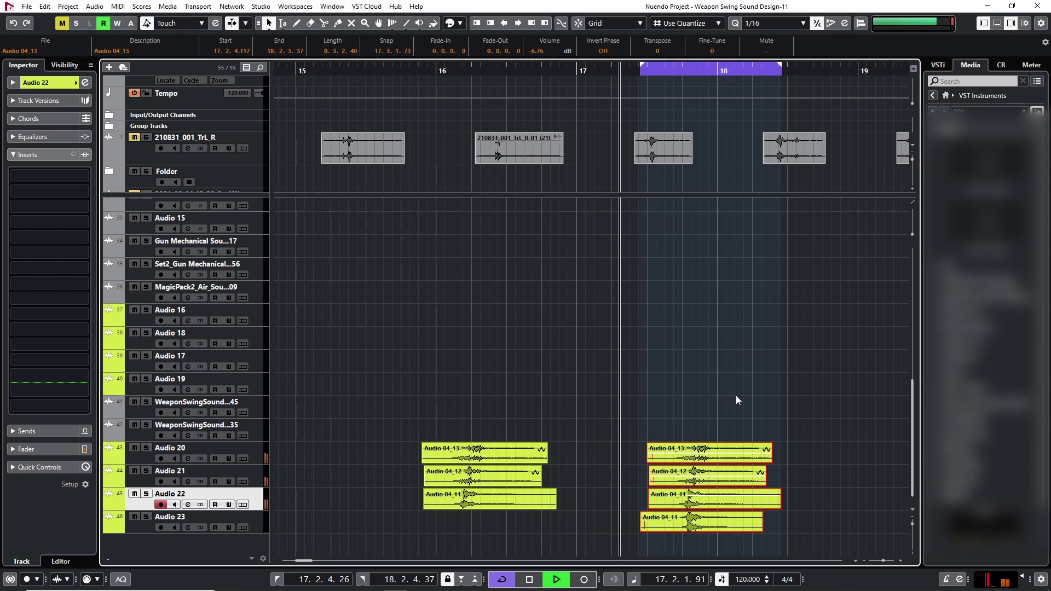
key("space")
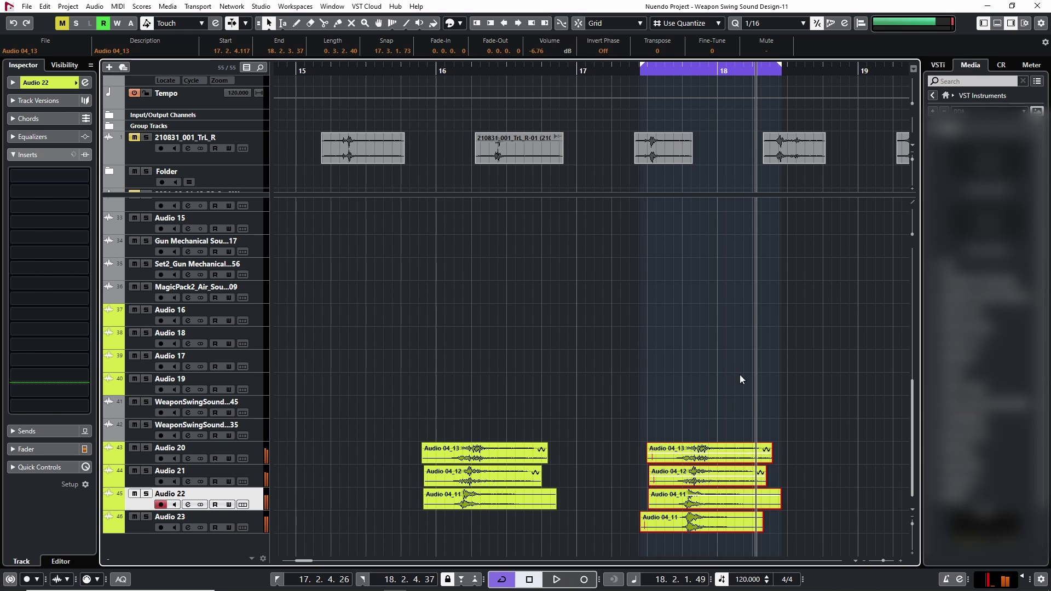
key("g")
key("h")
key("h")
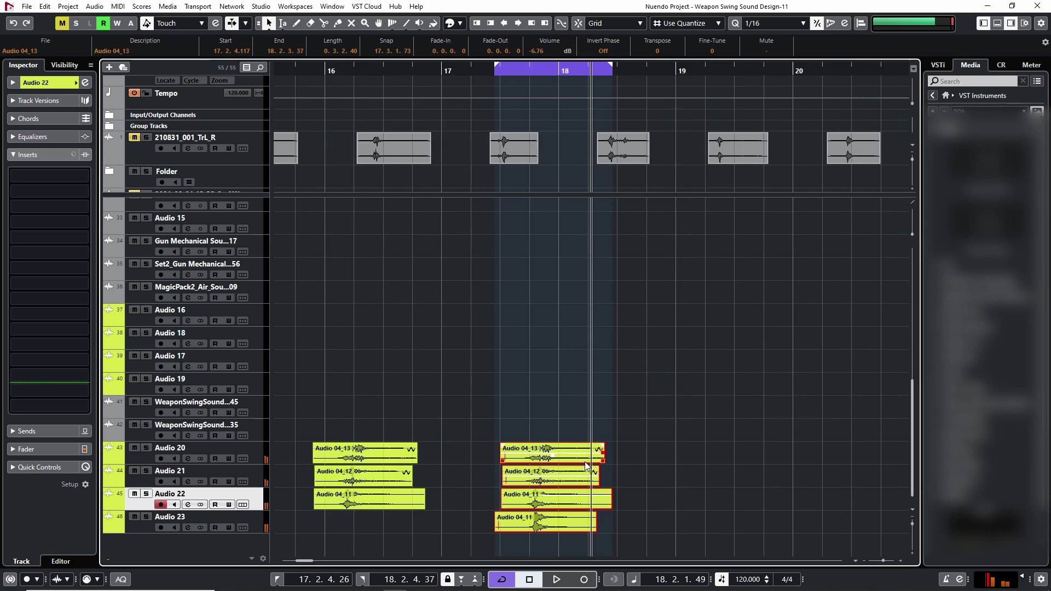
key("g")
key("g")
key("g")
left_click(504, 366)
key("g")
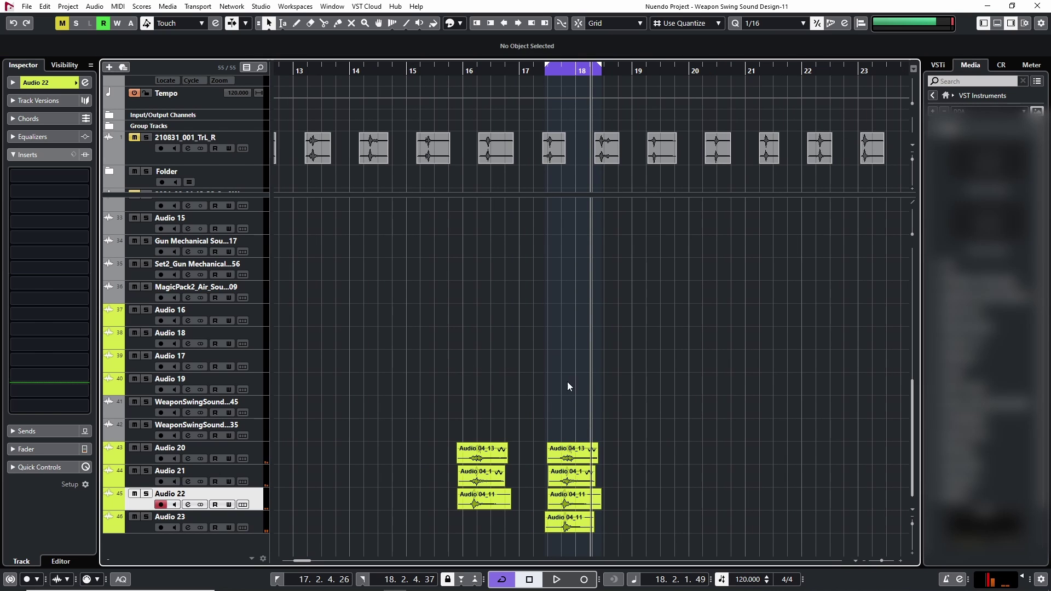
left_click_drag(567, 383, 609, 534)
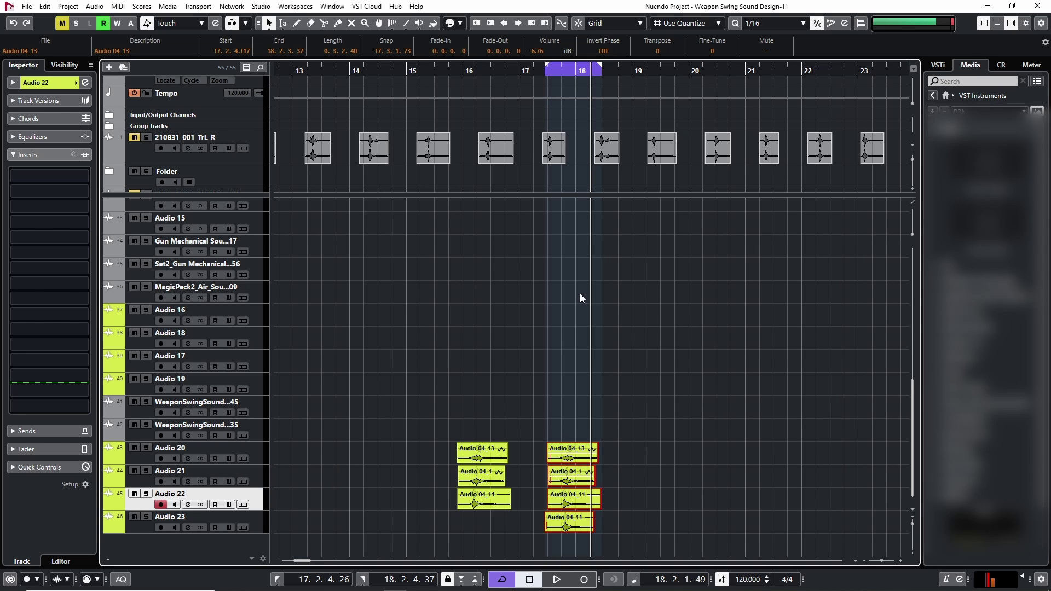
key("h")
key("h")
key("h")
key("h")
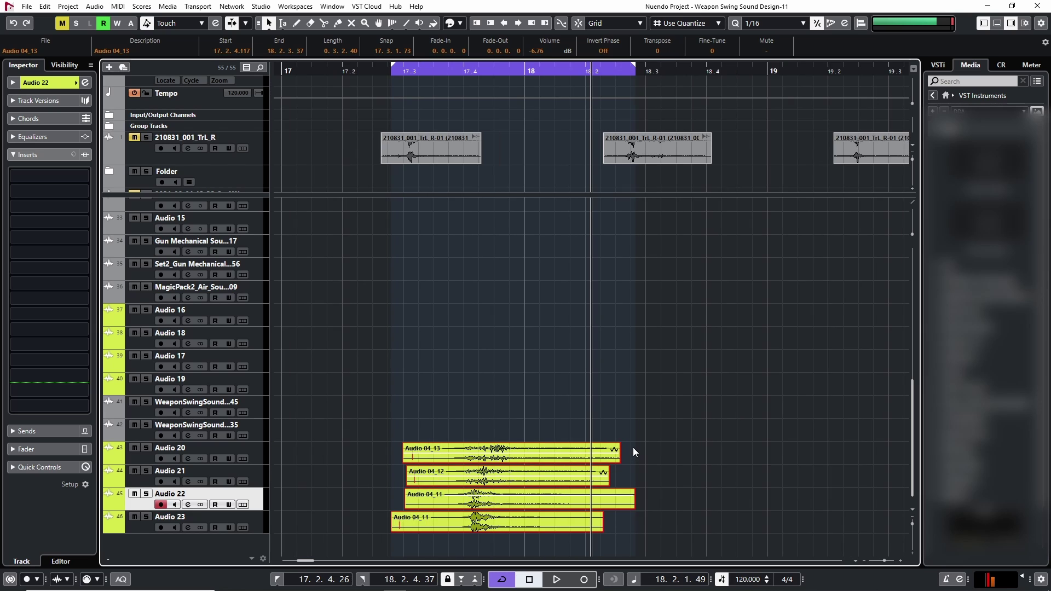
key("g")
key("g")
key("h")
key("h")
left_click(648, 370)
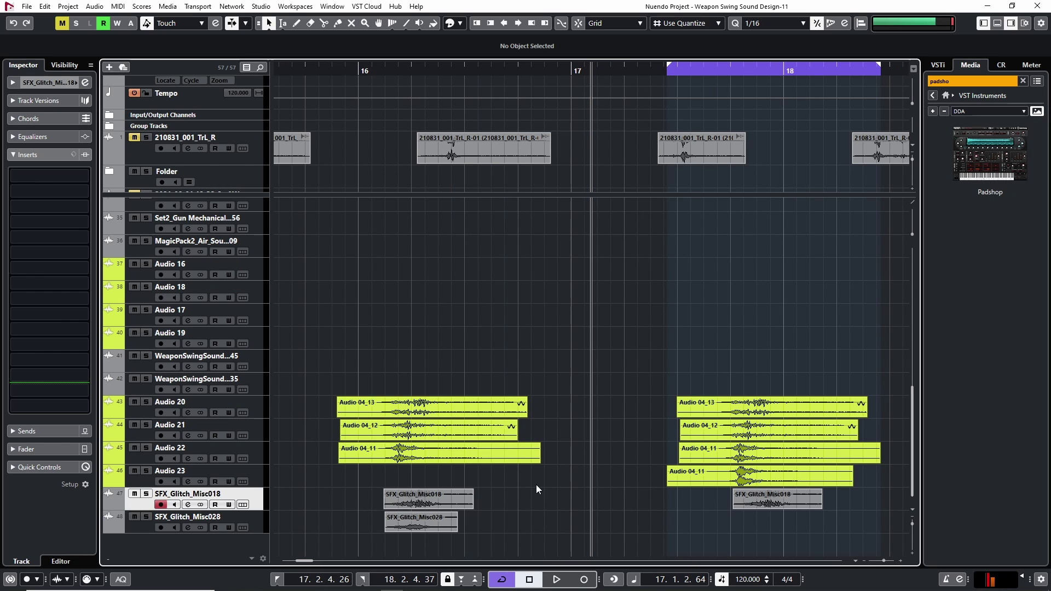
- Import the SFX_Glitch_Misc051 audio file onto a new track beneath the second stack near bar 17.4, copying it to the project folder
key("g")
key("g")
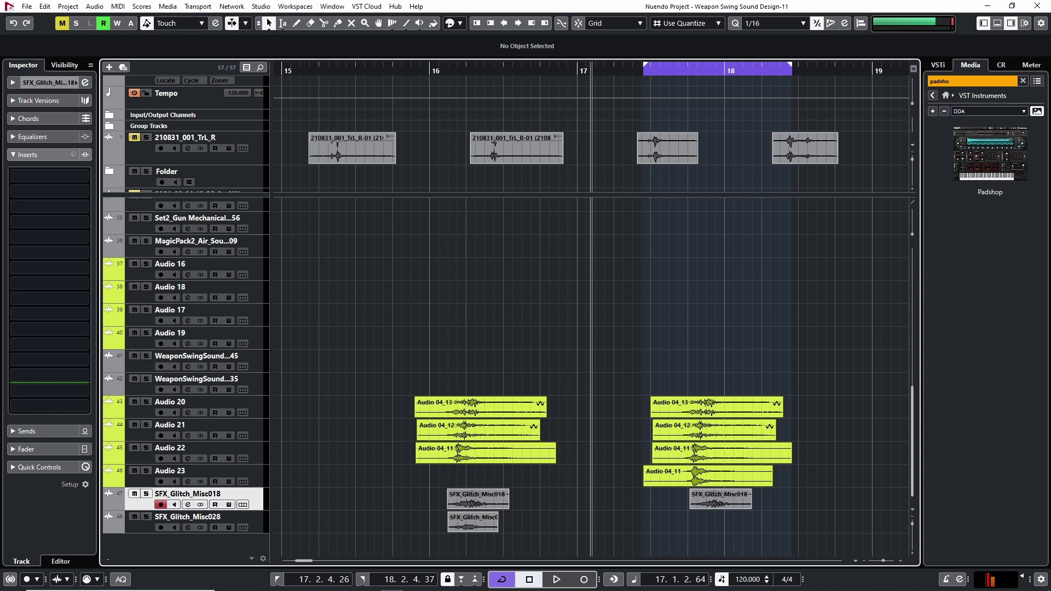
key("alt+Tab")
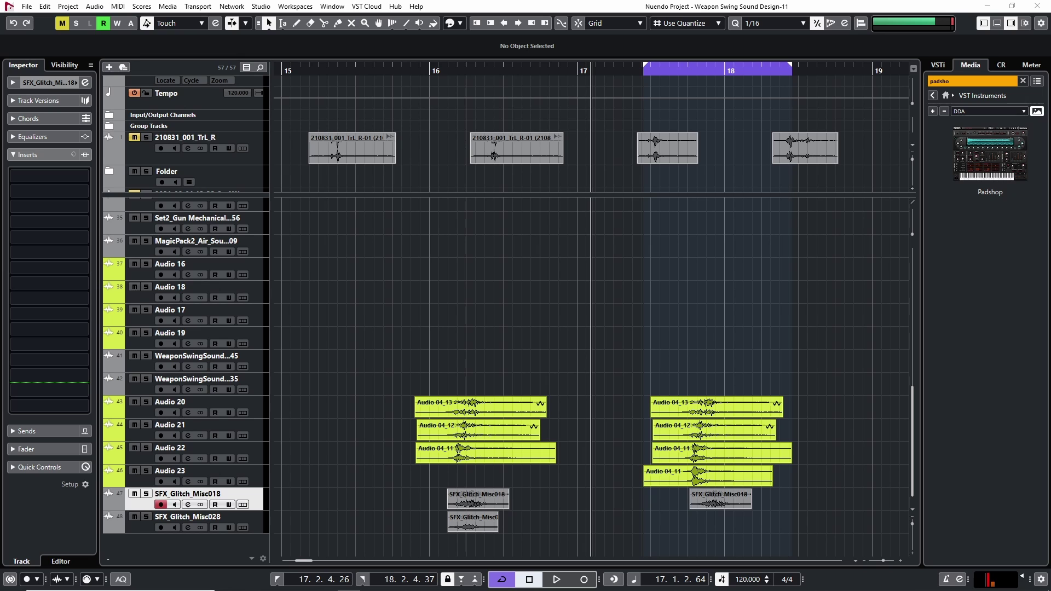
left_click_drag(767, 548, 669, 548)
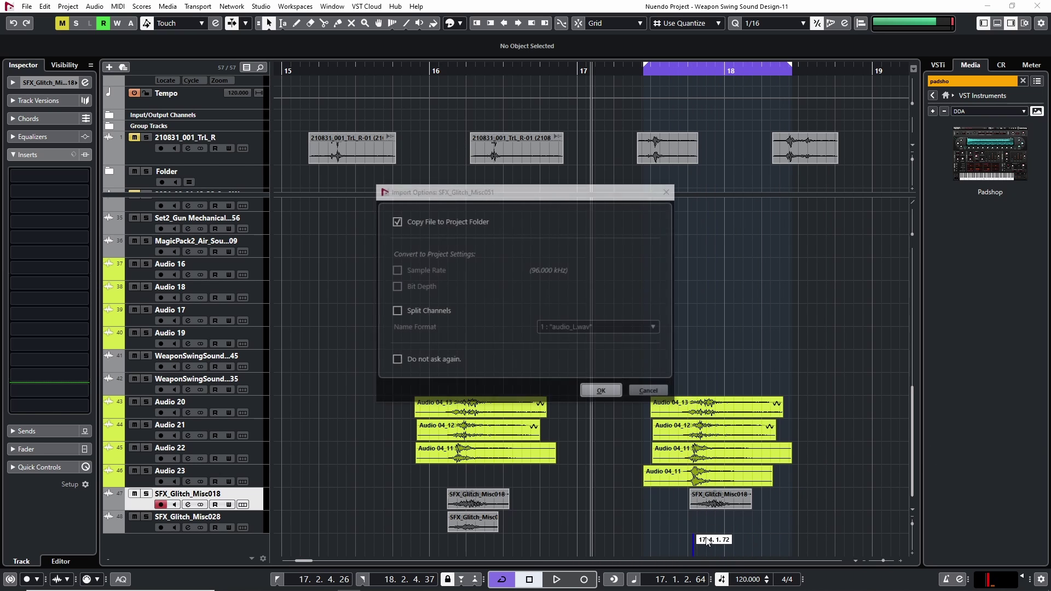
left_click(596, 389)
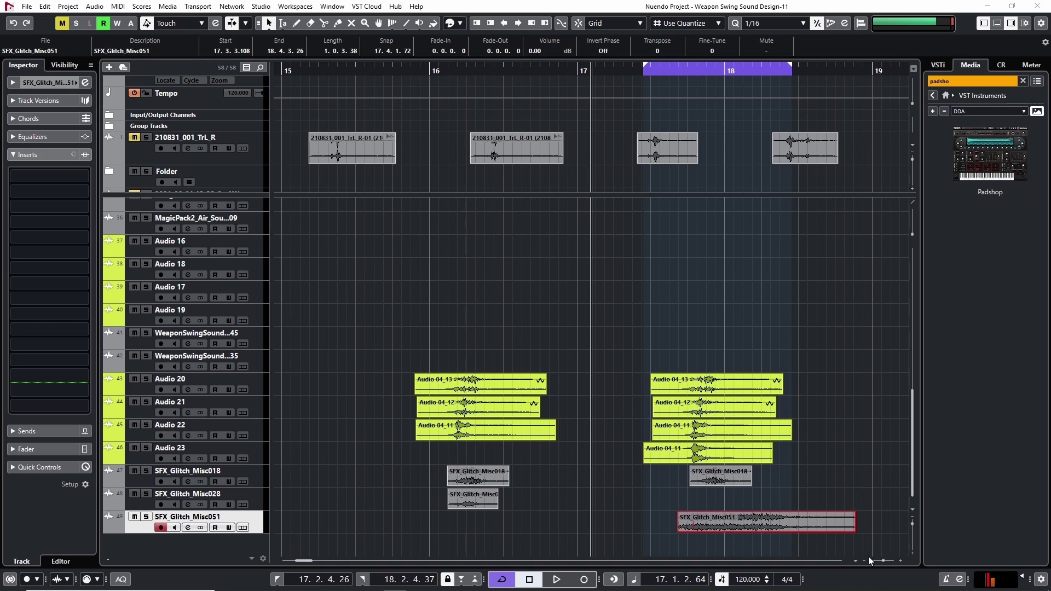
- Import the SFX_Glitch_Misc062 audio file onto a new track beneath SFX_Glitch_Misc051, placing it near bar 17.4
left_click_drag(868, 556, 680, 543)
left_click(601, 392)
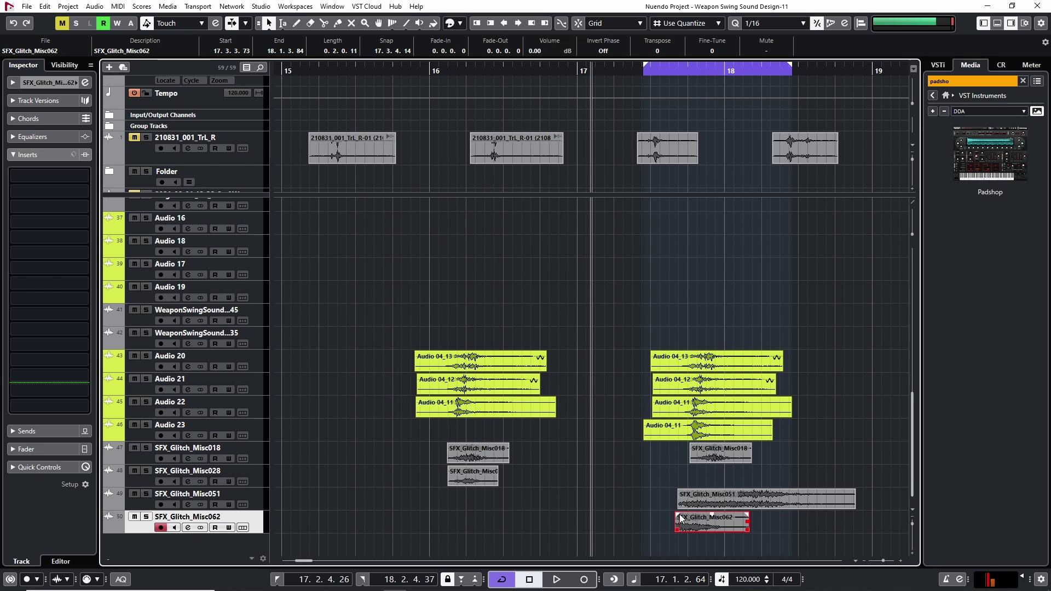
- Mute the SFX_Glitch_Misc018 and SFX_Glitch_Misc062 clips in the second stack and play the loop with SFX_Glitch_Misc051 underneath
left_click_drag(655, 72, 630, 72)
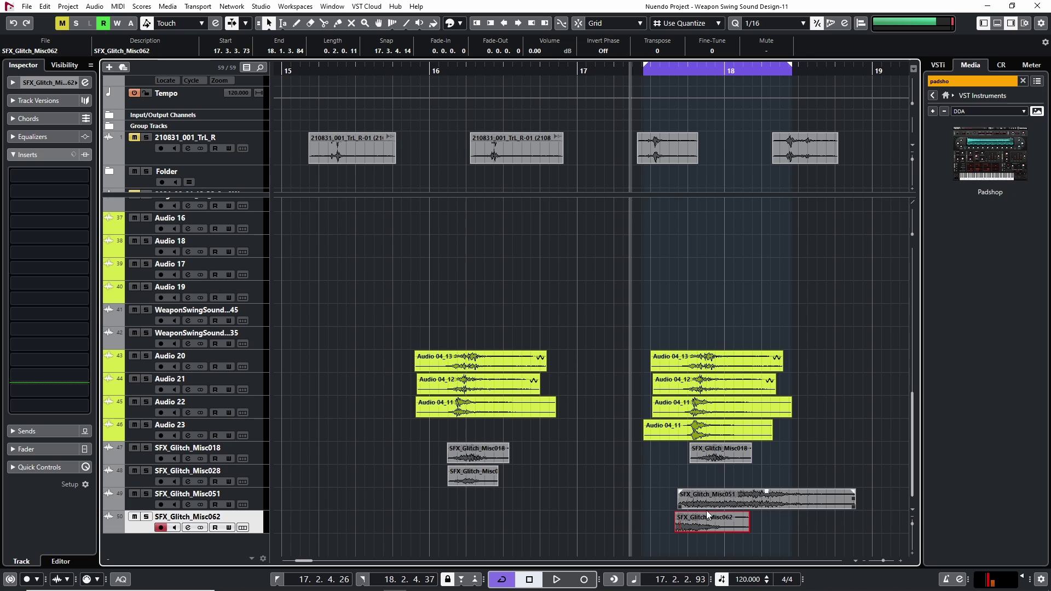
left_click(631, 461)
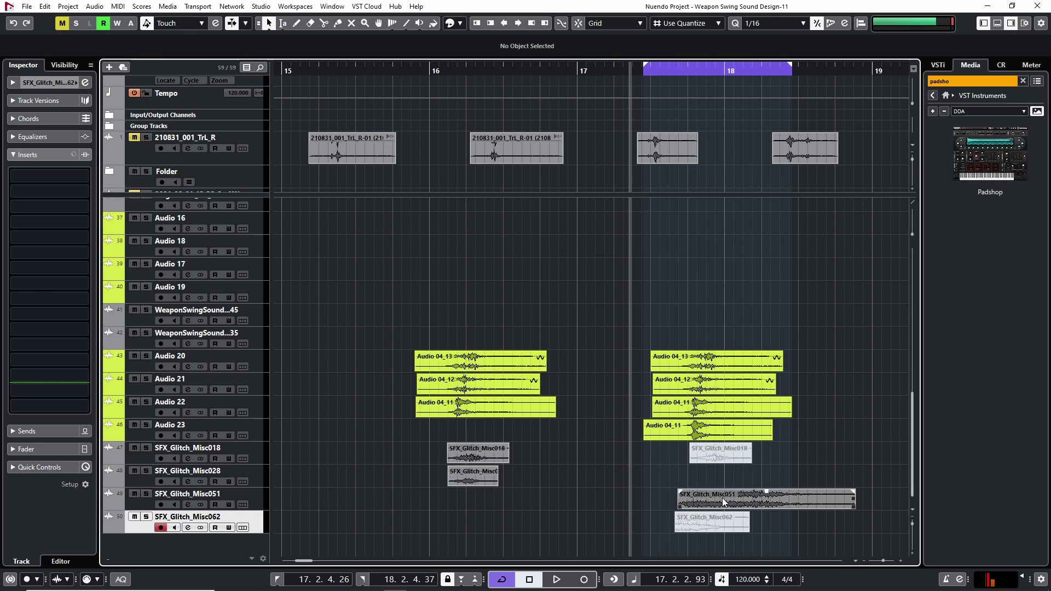
key("space")
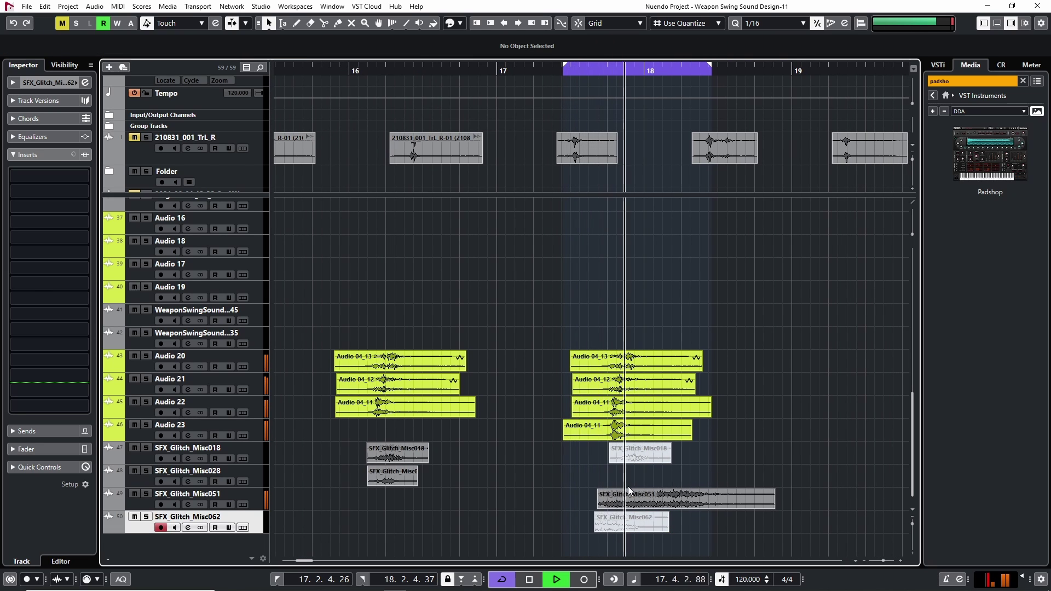
key("space")
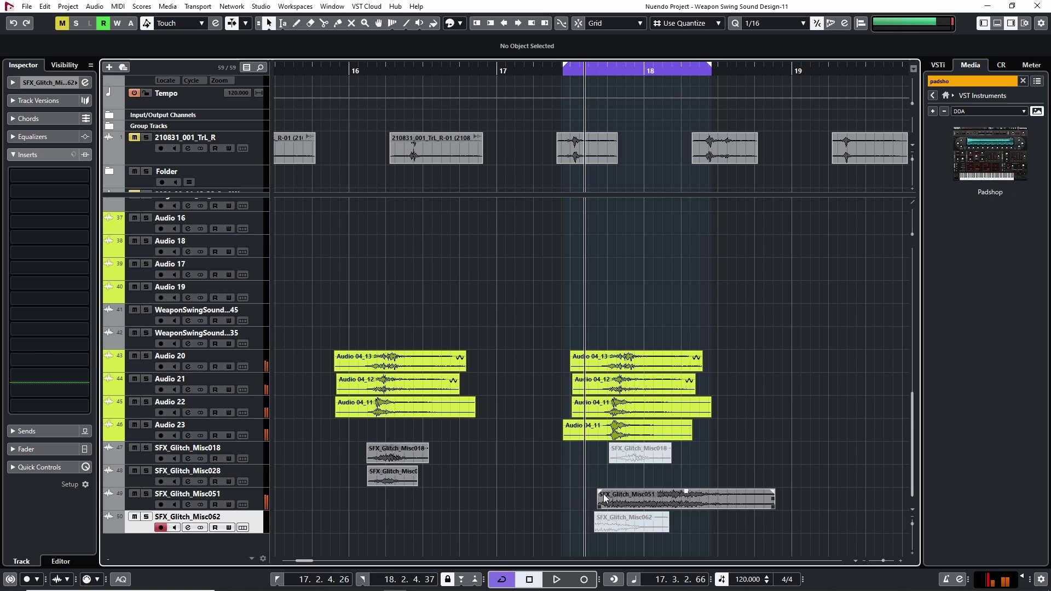
- Give the SFX_Glitch_Misc051 clip a fade-in of about 0.1.0.11 and move its start to 17.3.3.30
left_click_drag(601, 492, 629, 493)
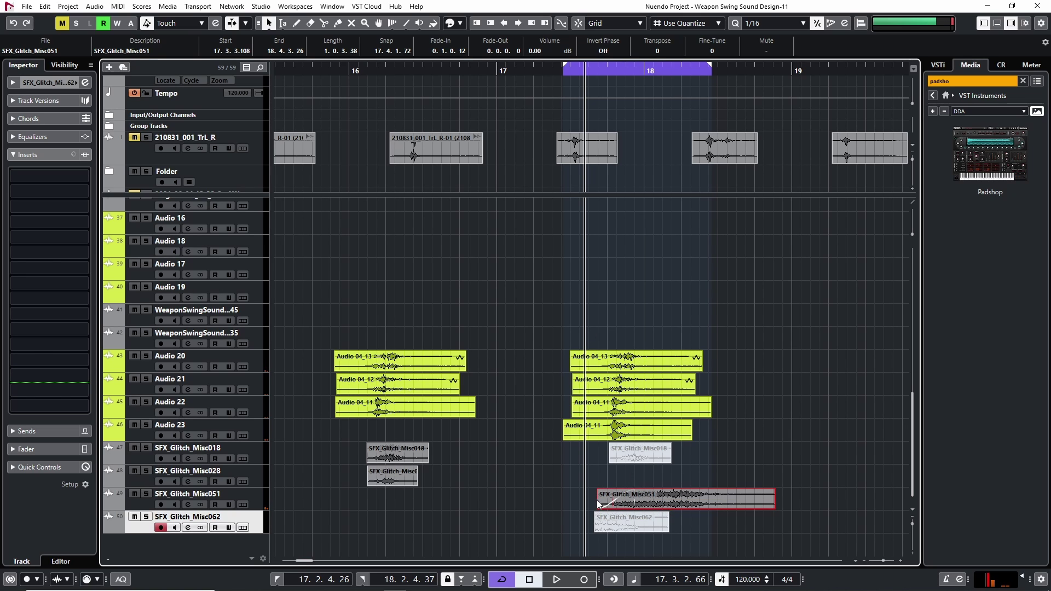
left_click_drag(646, 504, 640, 503)
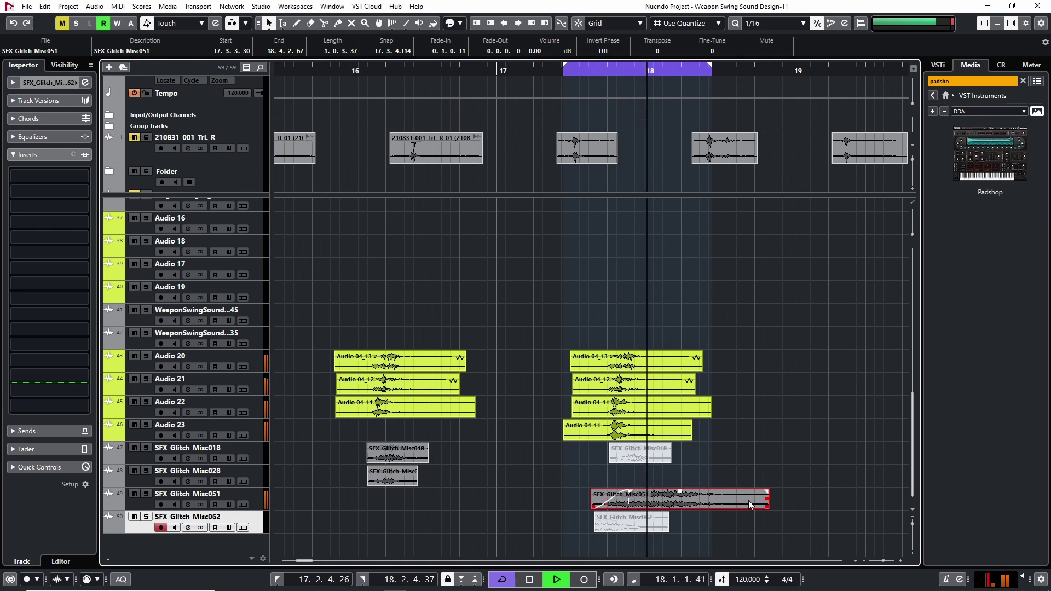
key("space")
- Shorten the SFX_Glitch_Misc051 clip to end at 18.1.2.85 with a 0.0.3.9 fade-out, checking it against the looping stack
left_click_drag(742, 507, 657, 506)
key("space")
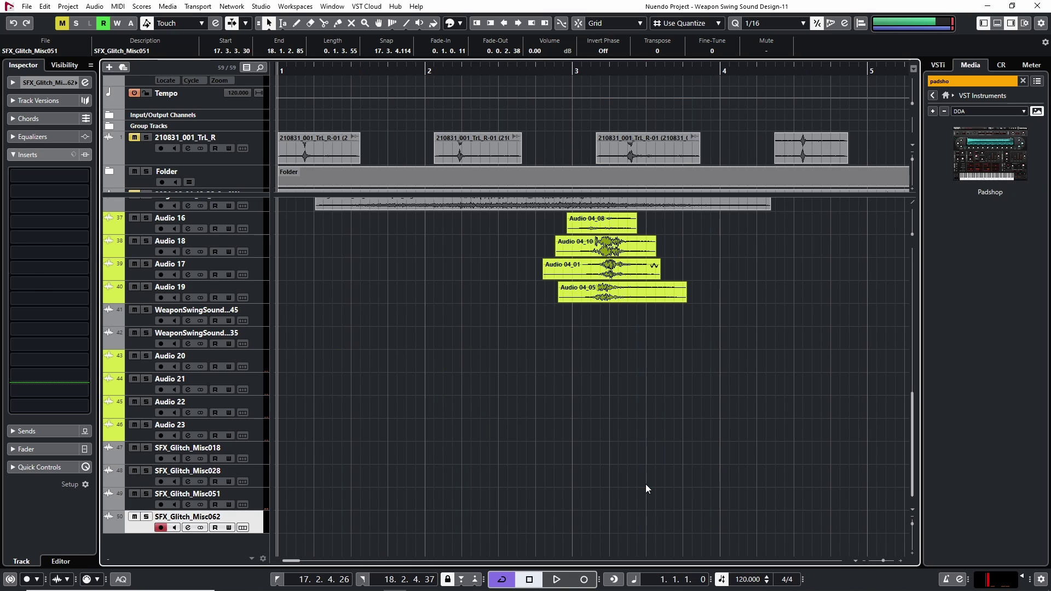
key("h")
key("h")
key("h")
key("h")
key("h")
key("h")
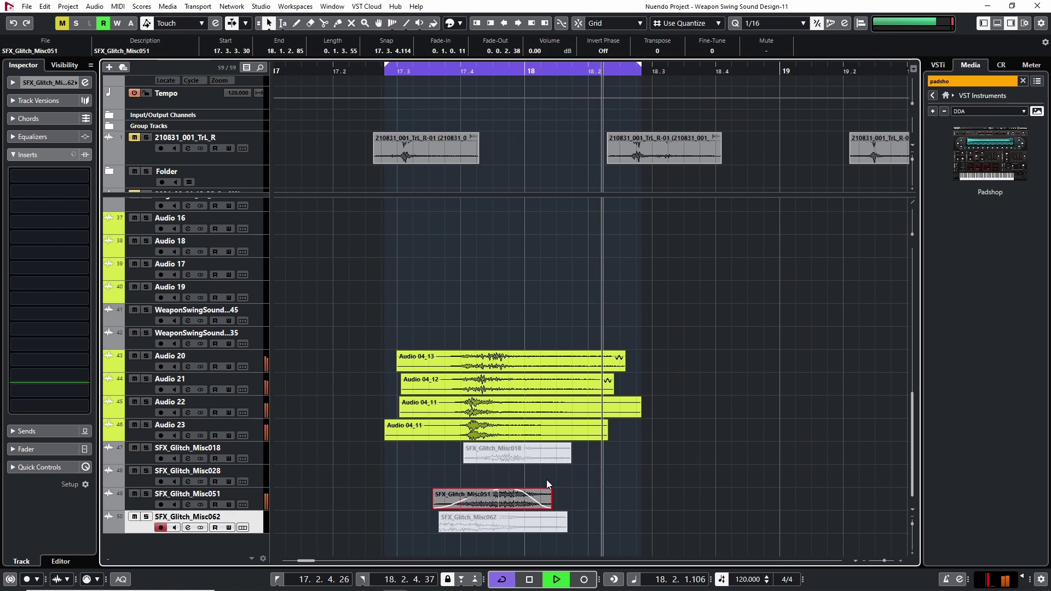
key("space")
key("space")
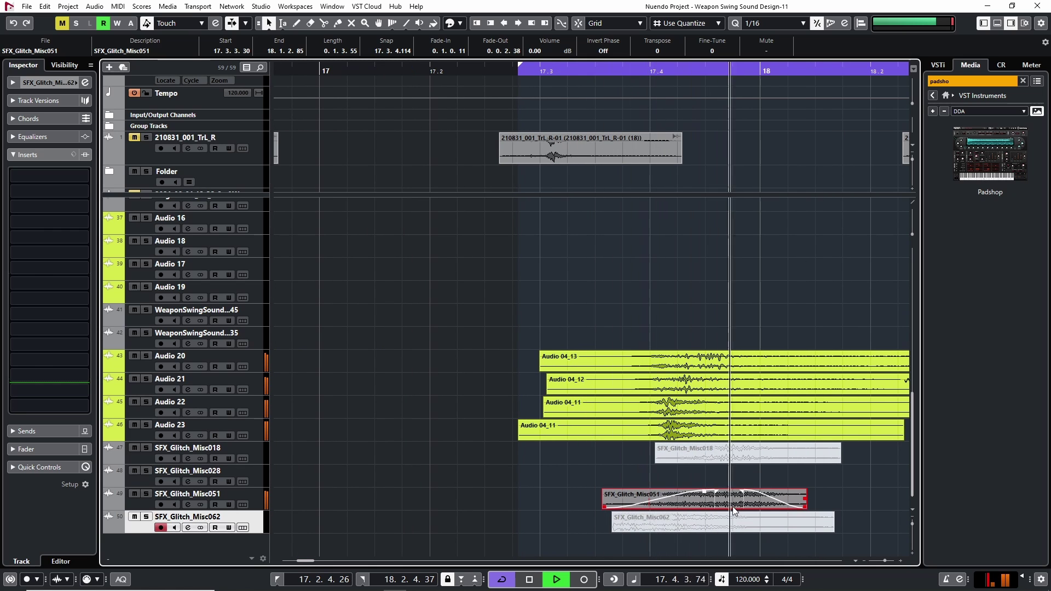
key("space")
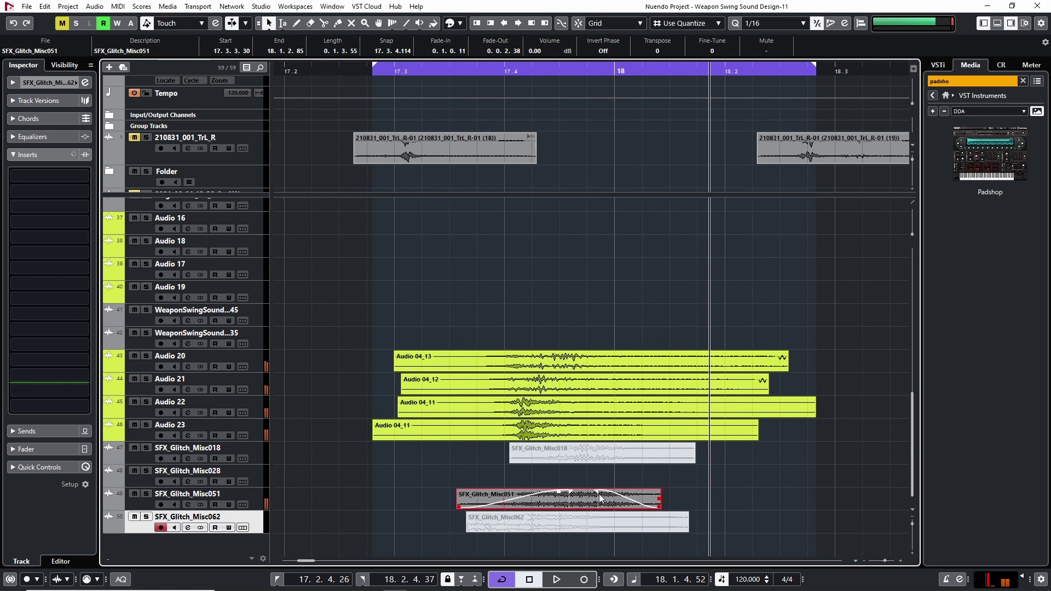
key("space")
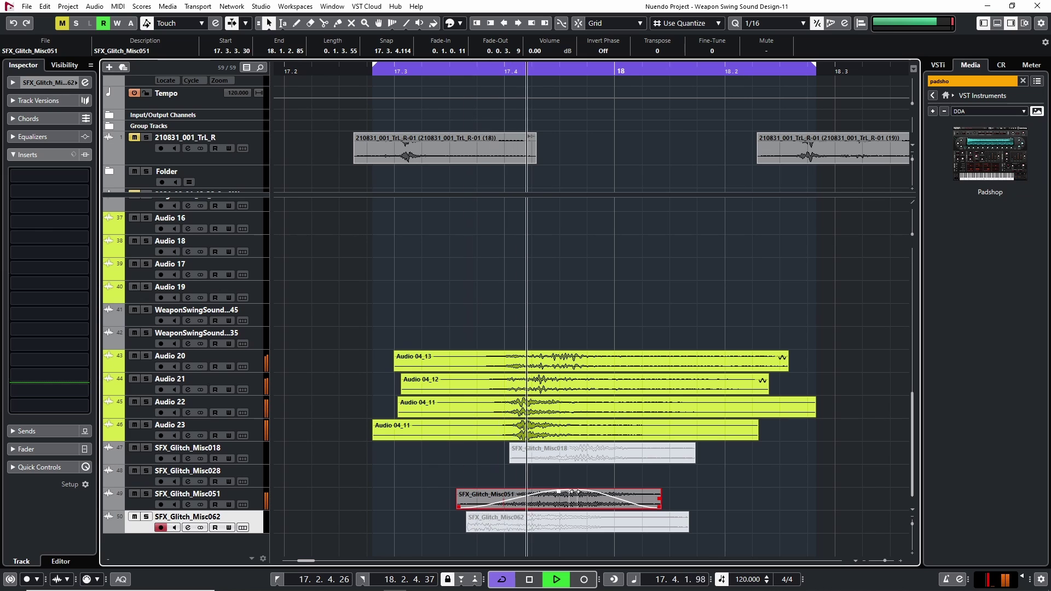
- Insert Blue Cat's Gain 3 (Stereo) on the SFX_Glitch_Misc051 track and set its gain to -4.00 dB
left_click(241, 495)
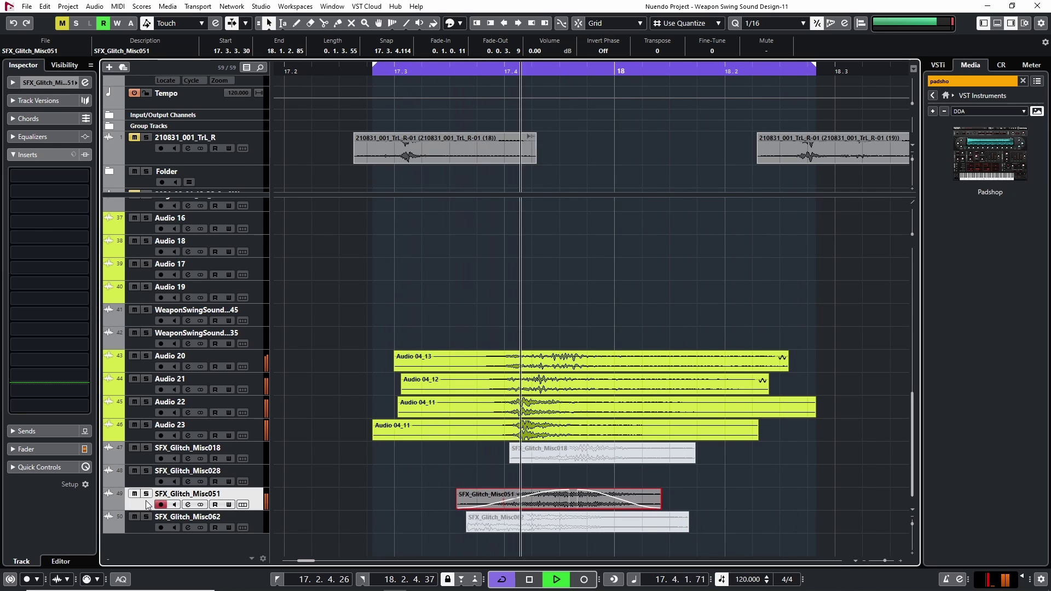
key("space")
left_click(82, 179)
type("gain")
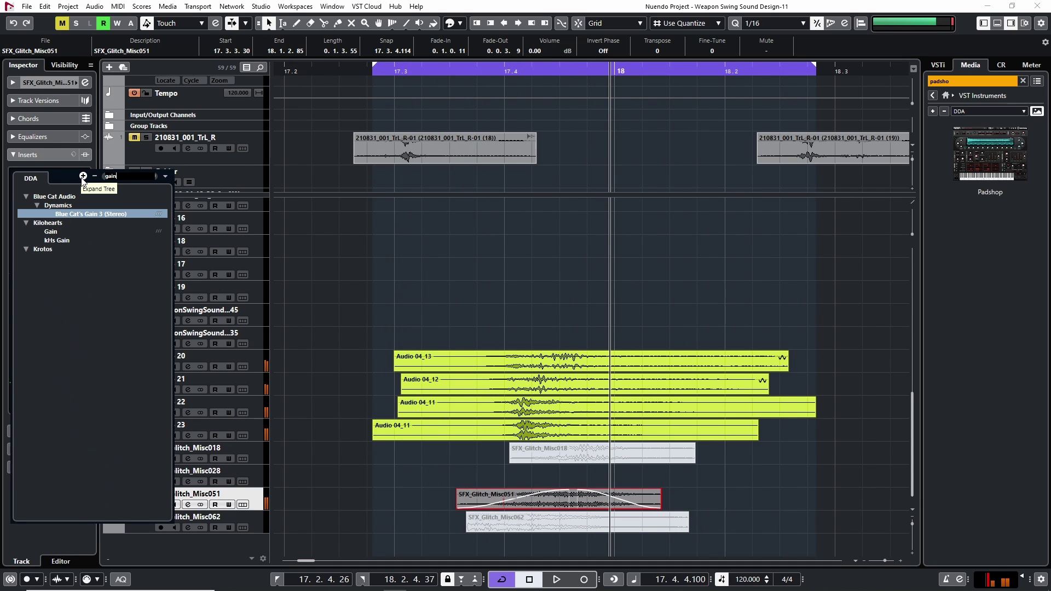
key("Return")
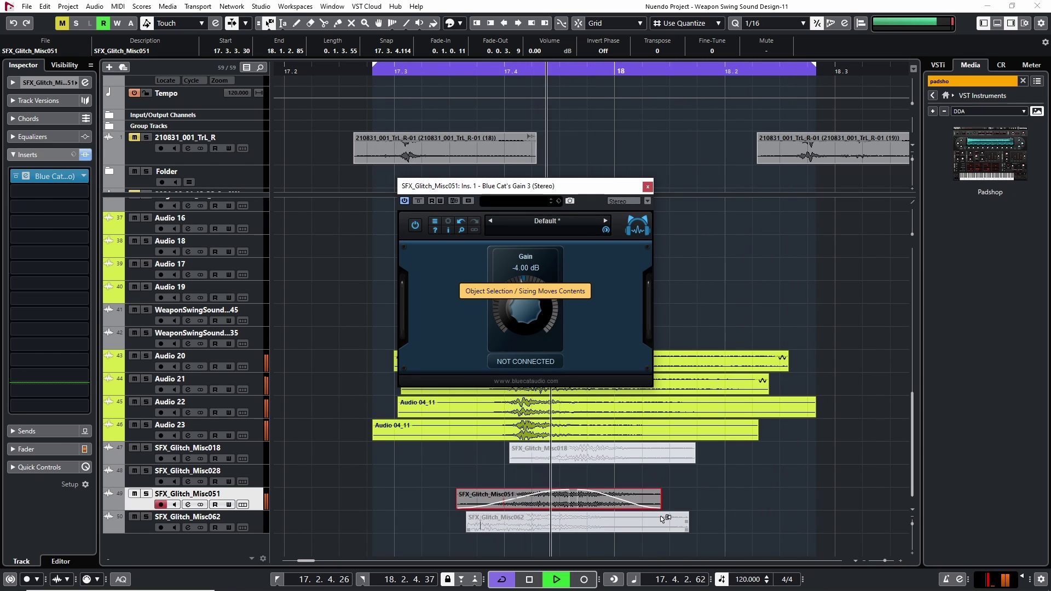
- Slide the audio within the borders of the SFX_Glitch_Misc051 clip while replaying the loop, and close the gain plug-in window
key("space")
left_click_drag(648, 503, 631, 506)
key("ctrl+z")
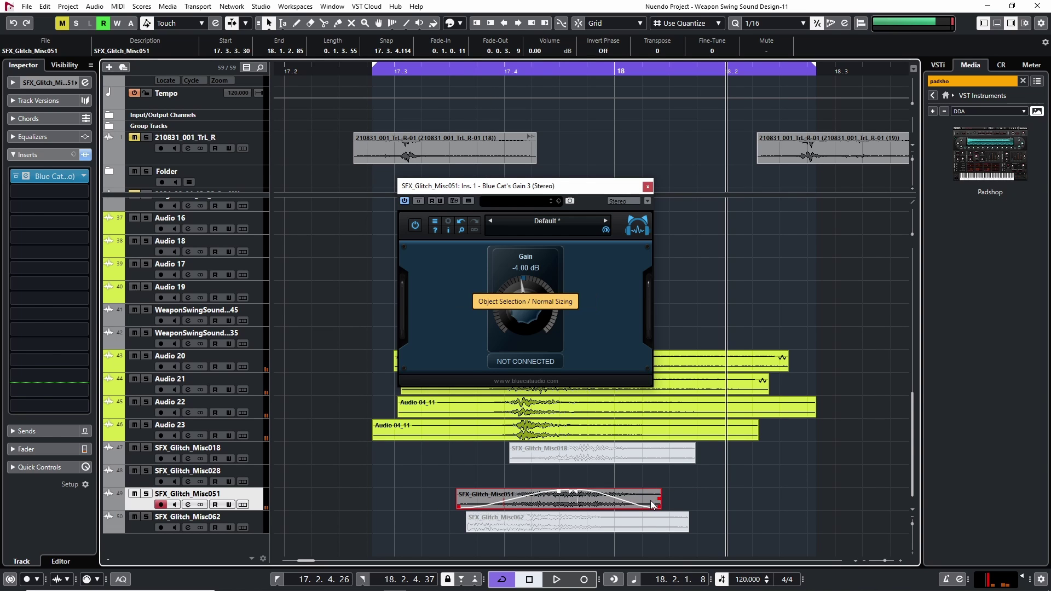
key("space")
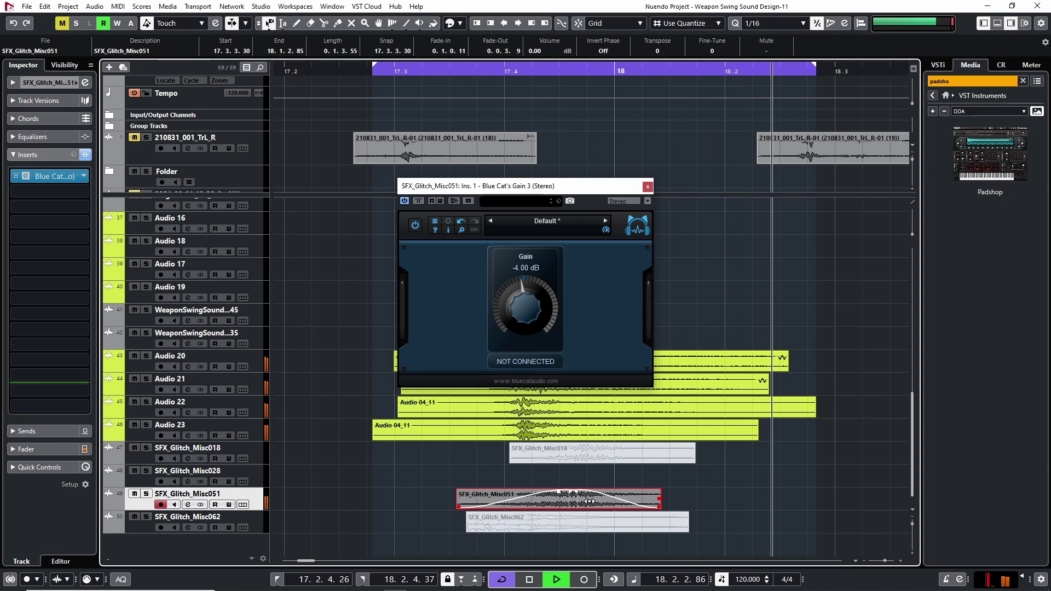
key("space")
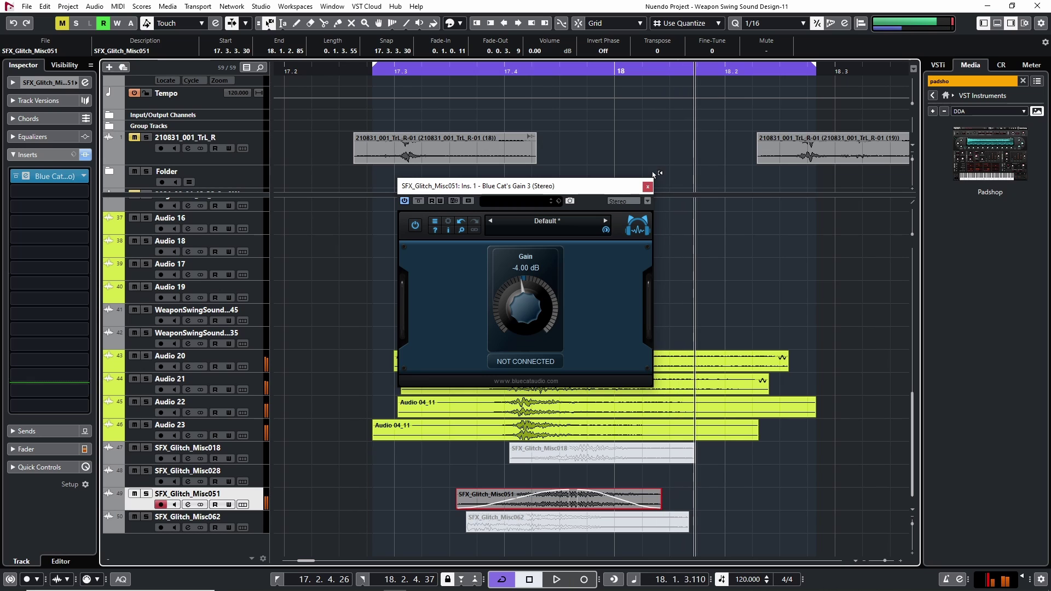
left_click(646, 188)
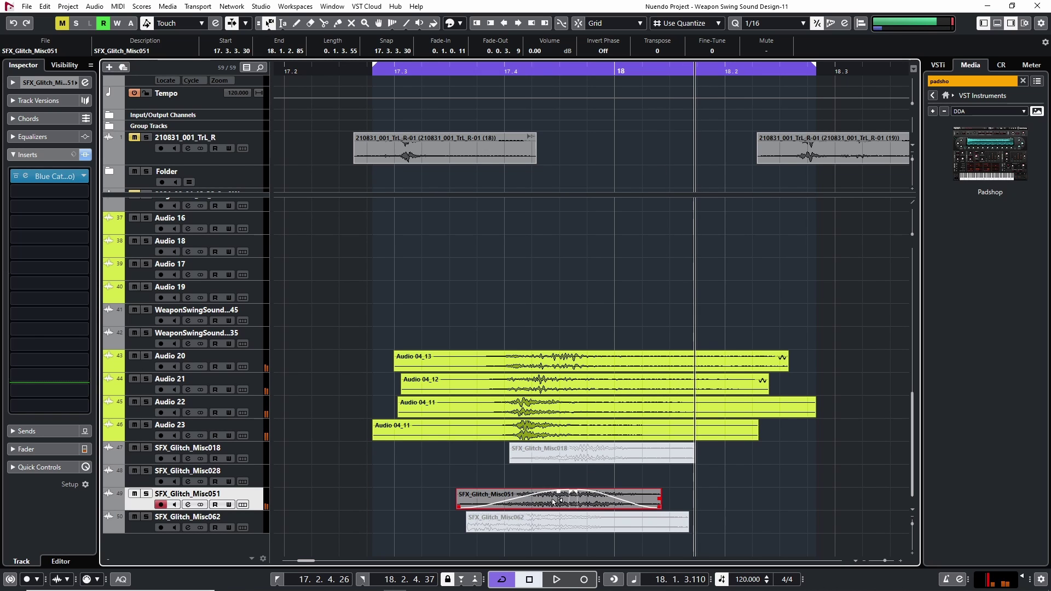
key("space")
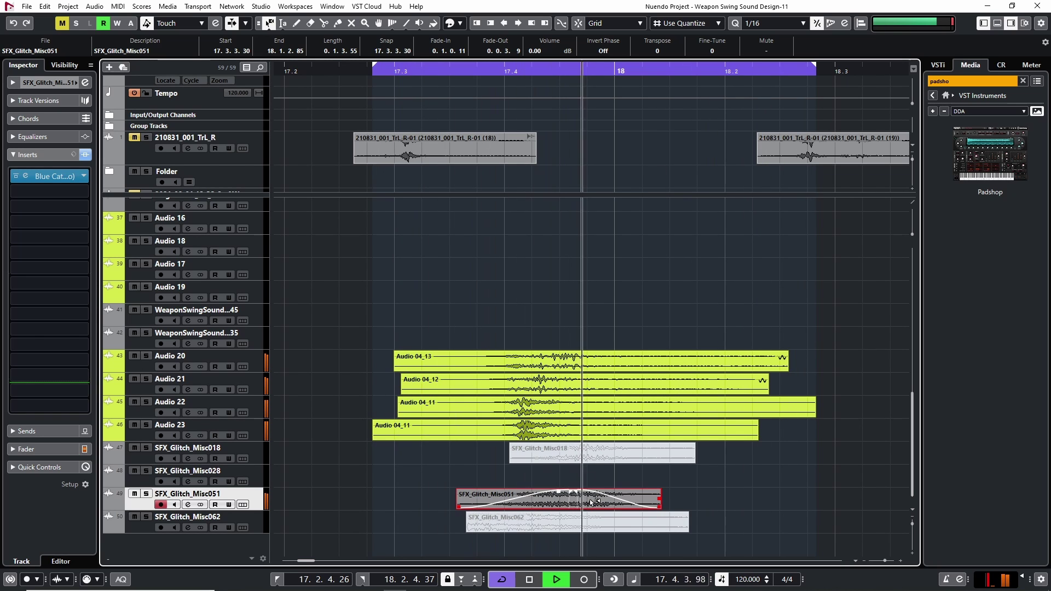
left_click_drag(593, 501, 557, 505)
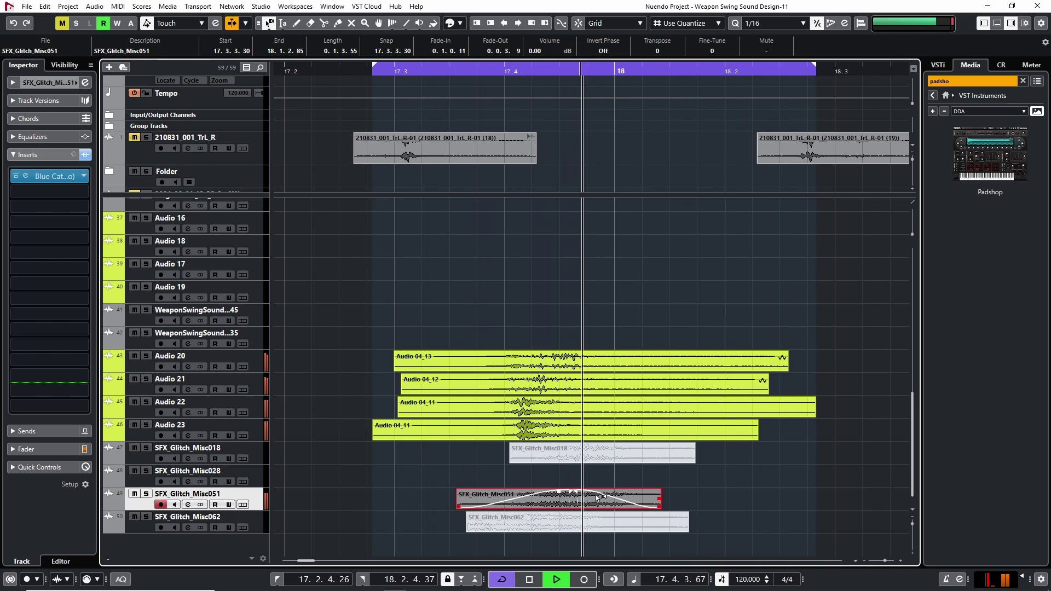
key("space")
- Mute the SFX_Glitch_Misc051 clip and unmute the SFX_Glitch_Misc062 clip beneath the second stack
key("g")
key("g")
key("g")
key("g")
key("g")
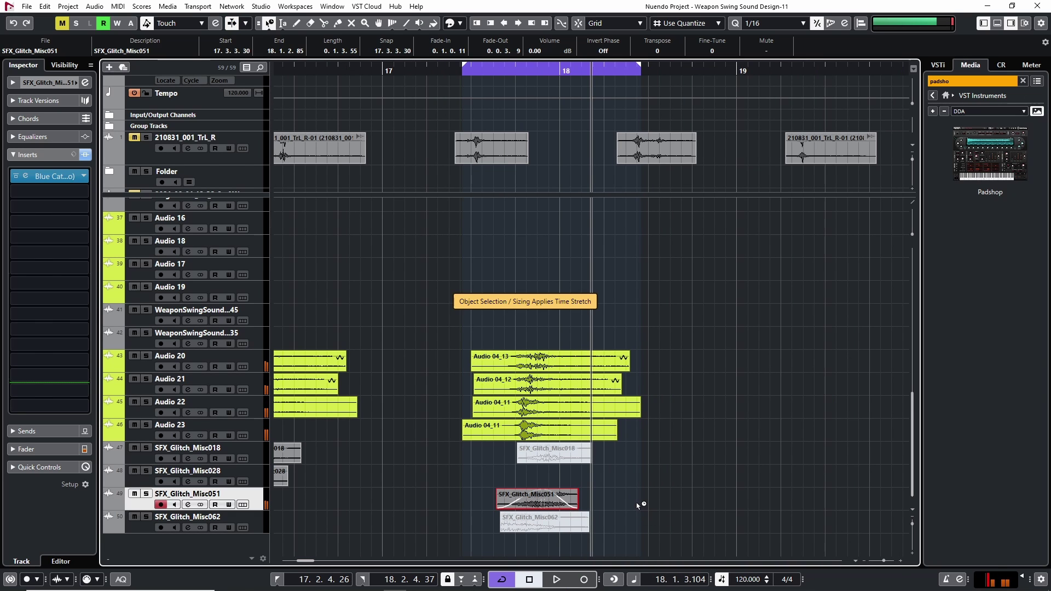
scroll(626, 504, "left", 3)
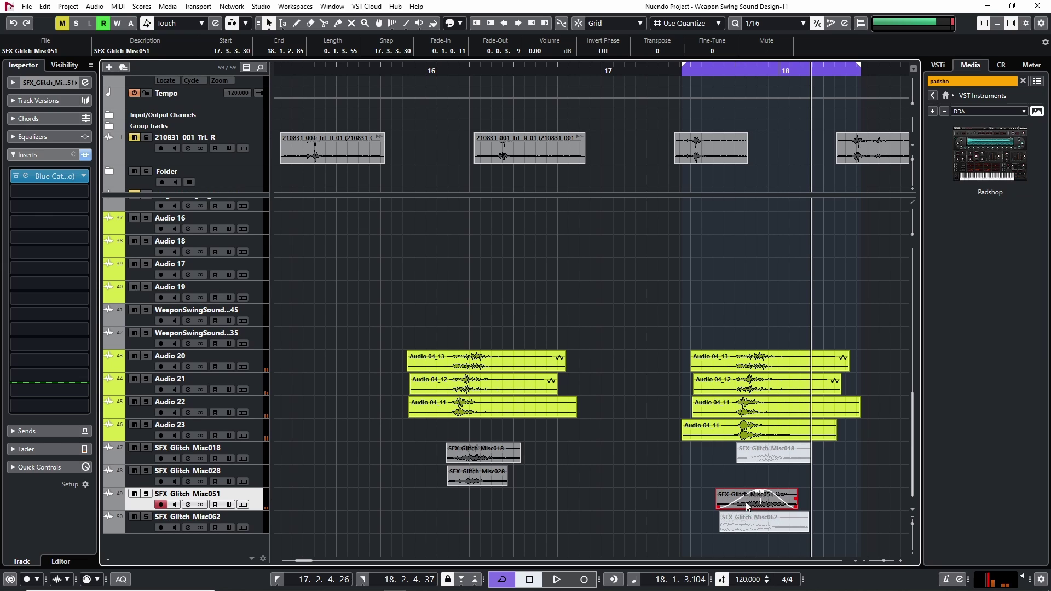
left_click(751, 475)
left_click(765, 521)
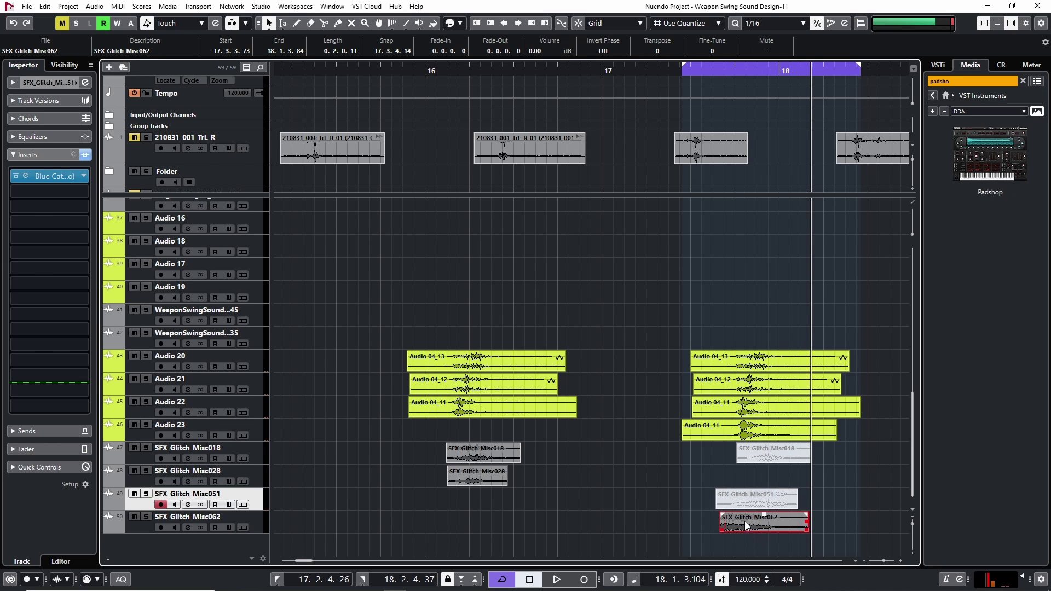
- Trim the SFX_Glitch_Misc062 clip's start to 17.3.4.40 and give it a 0.0.2.16 fade-in and a 0.0.3.98 fade-out while looping
key("h")
key("h")
key("h")
key("h")
key("h")
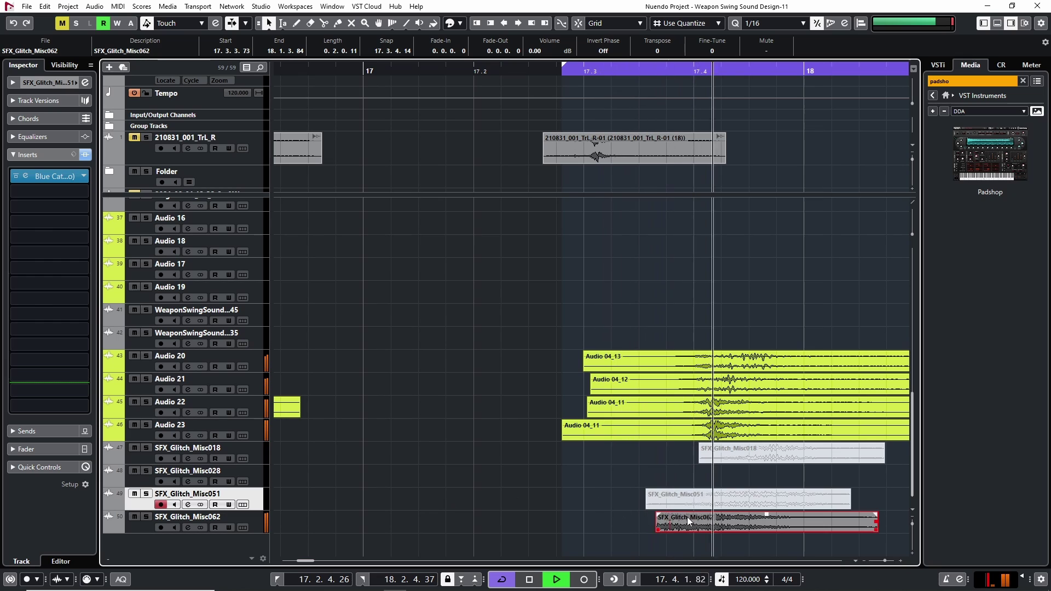
scroll(517, 497, "right", 3)
key("space")
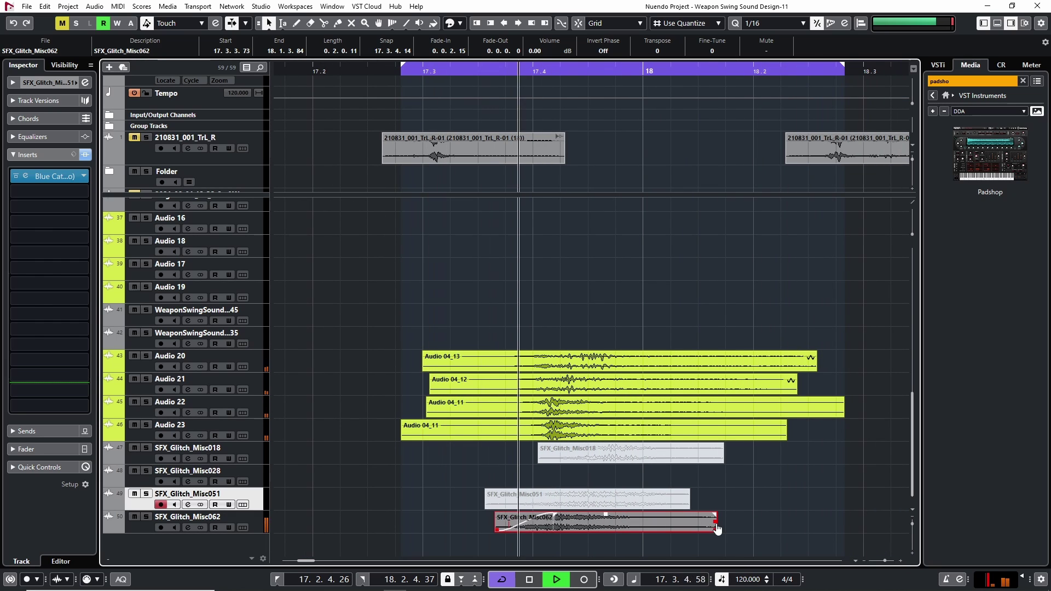
left_click_drag(716, 529, 528, 530)
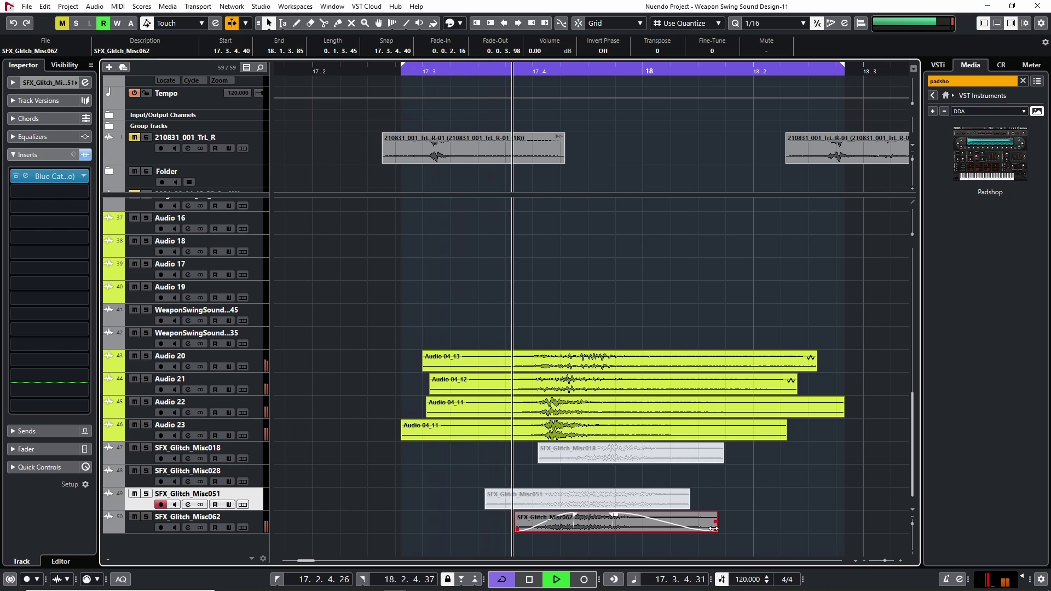
- Shorten the SFX_Glitch_Misc062 clip to end at 18.1.1.113 with a 0.0.1.95 fade-in, and stop the looped playback
left_click_drag(715, 528, 668, 529)
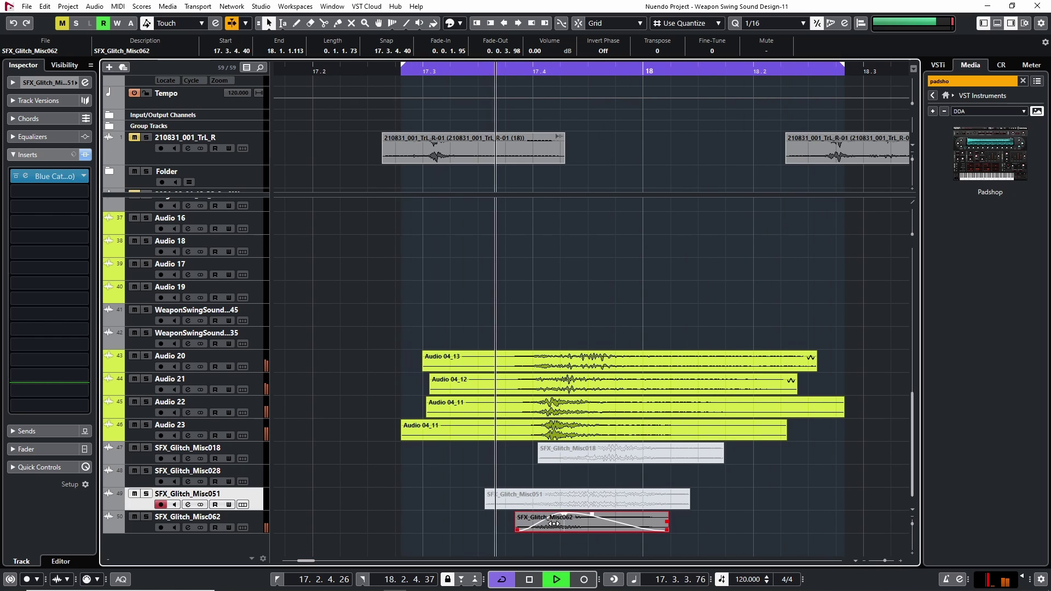
left_click(774, 505)
key("space")
scroll(714, 497, "down", 6, "ctrl")
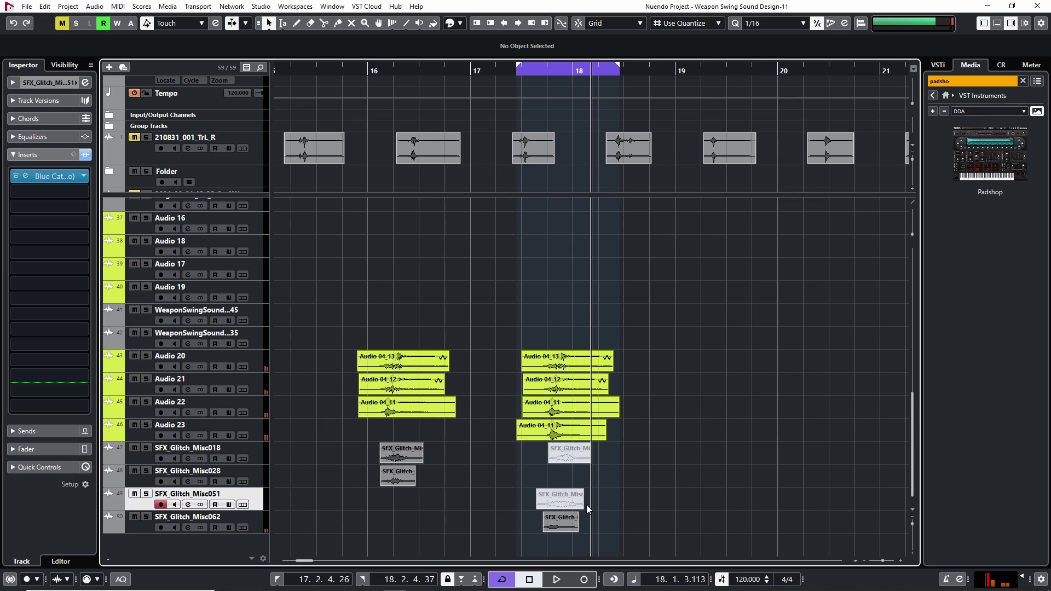
- Mute the SFX_Glitch_Misc062 clip and delete all four SFX_Glitch tracks, from Misc018 through Misc062, with their clips
left_click(556, 528)
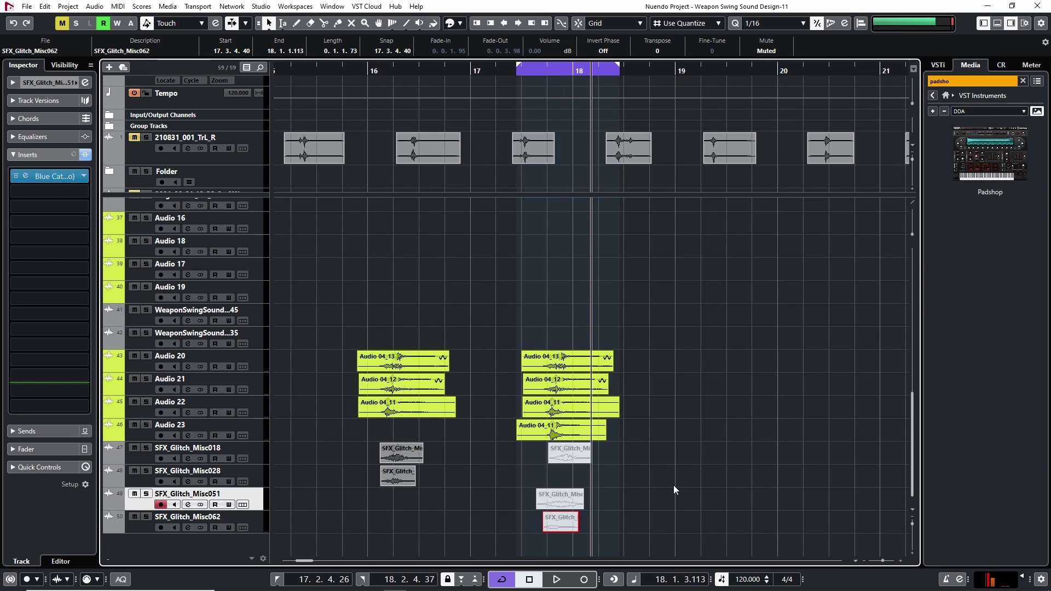
left_click(145, 459)
left_click(139, 524, "shift")
key("Delete")
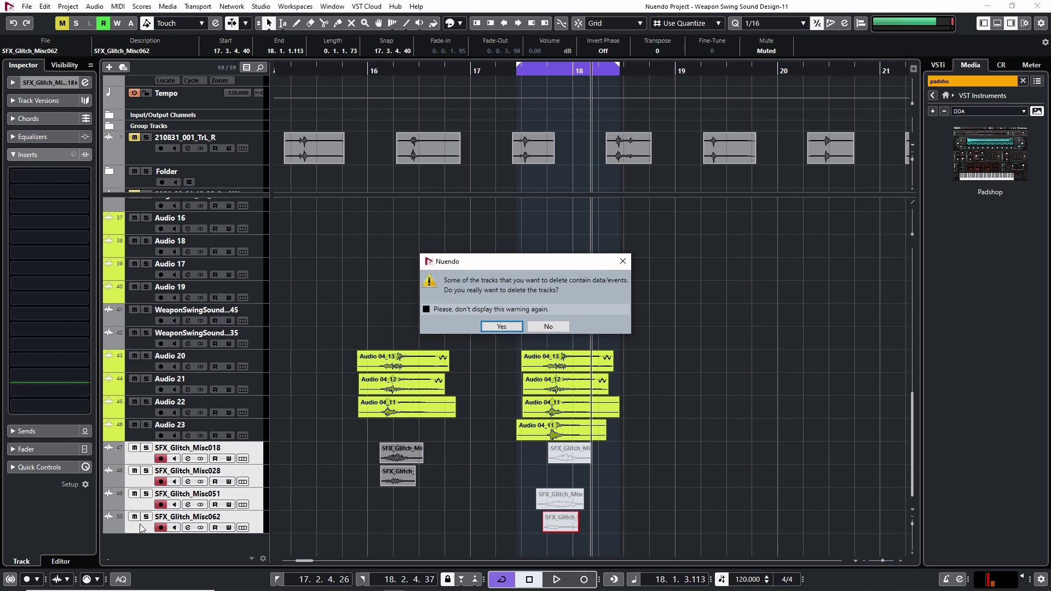
key("Return")
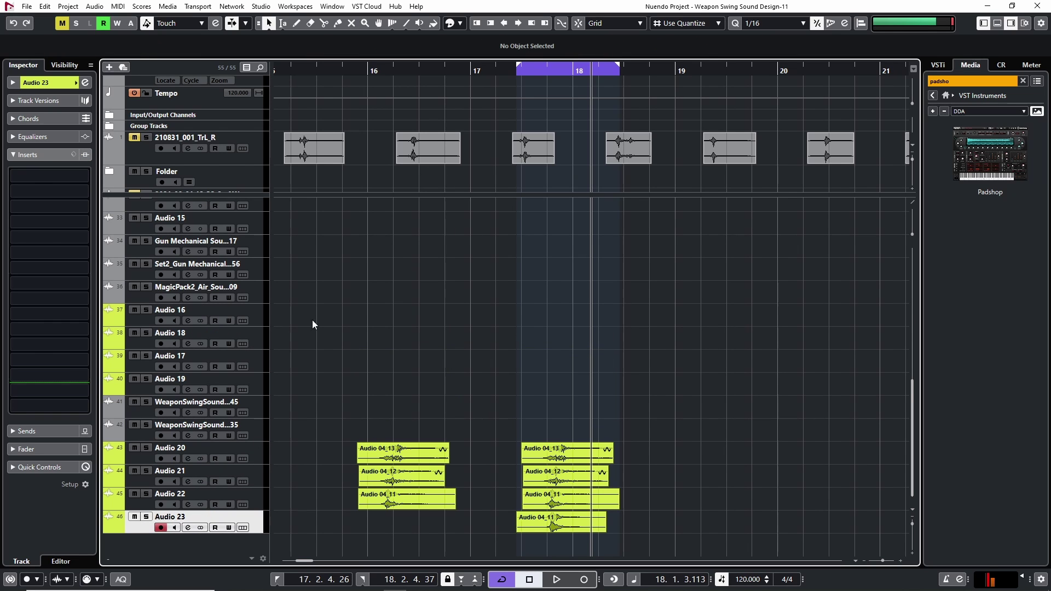
key("g")
key("g")
key("g")
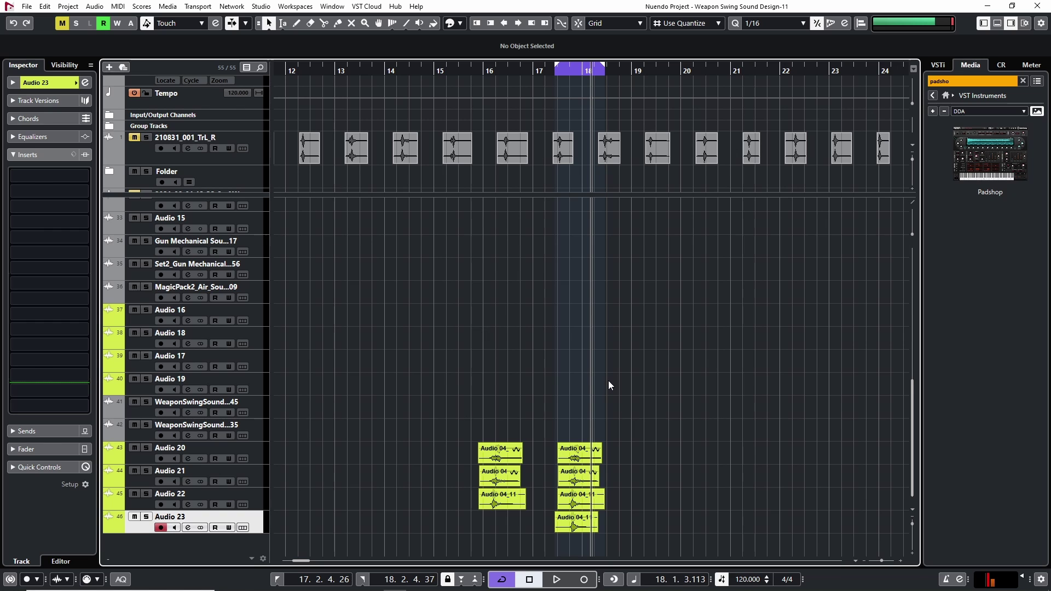
key("g")
key("g")
key("h")
key("h")
key("h")
key("h")
key("h")
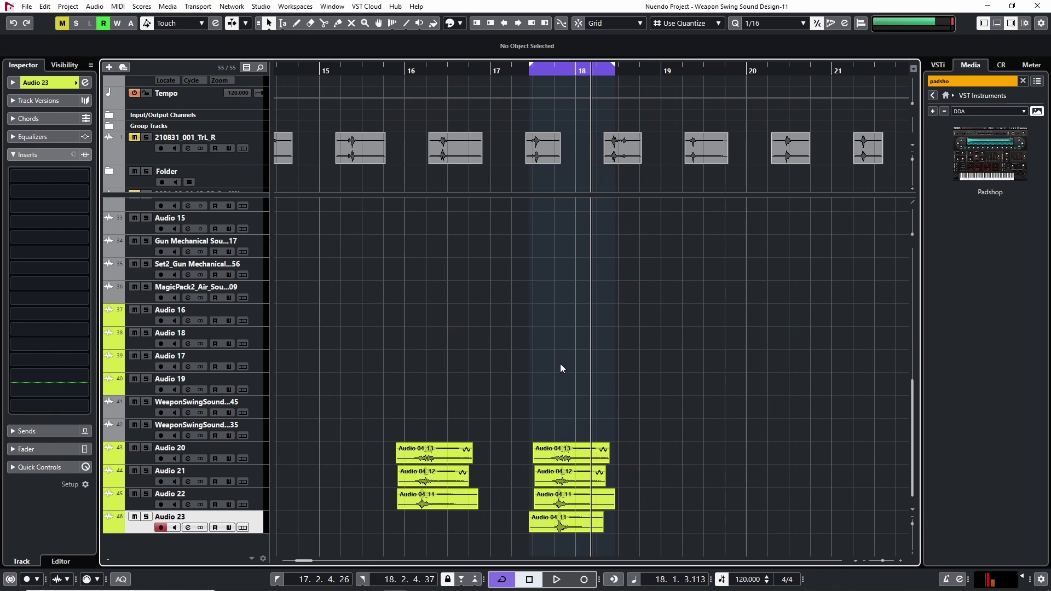
key("h")
key("h")
key("g")
key("g")
key("h")
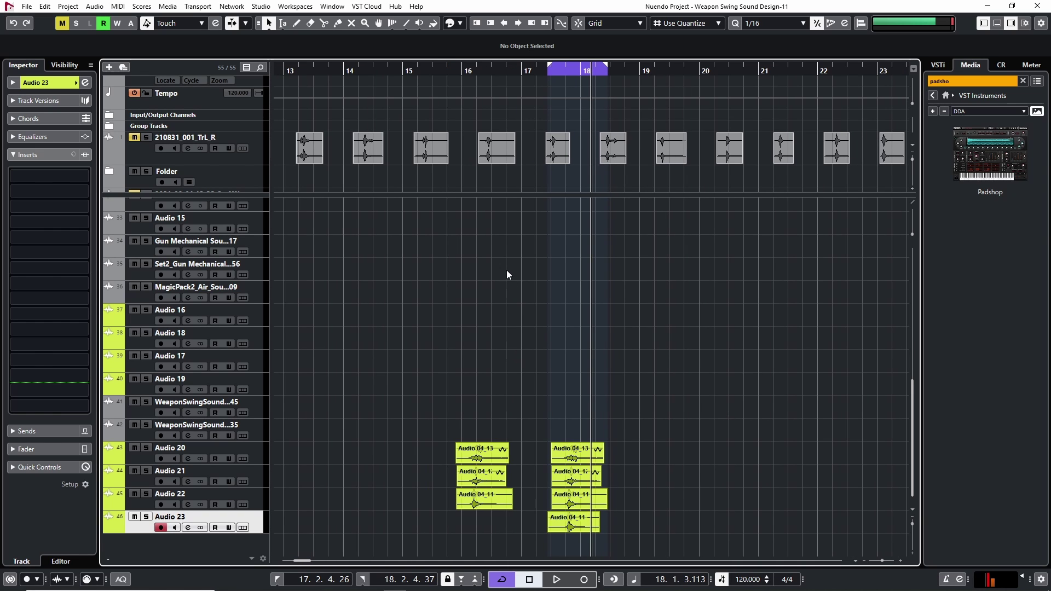
- Return the playhead to the project start and examine the earlier layered clips between bars 1 and 4
key("g")
key("g")
key("g")
key("g")
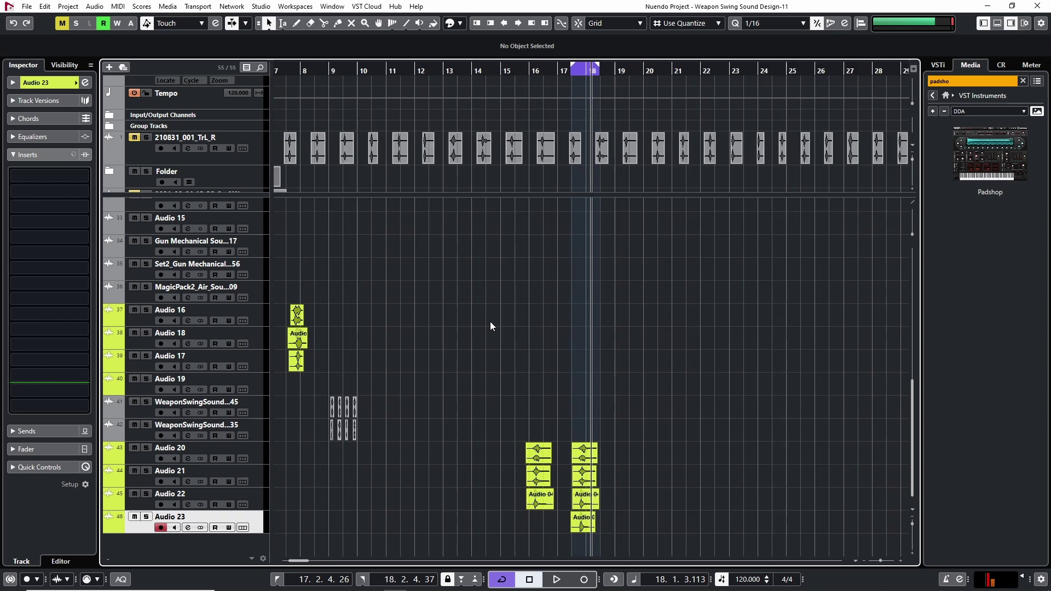
scroll(208, 335, "up", 5)
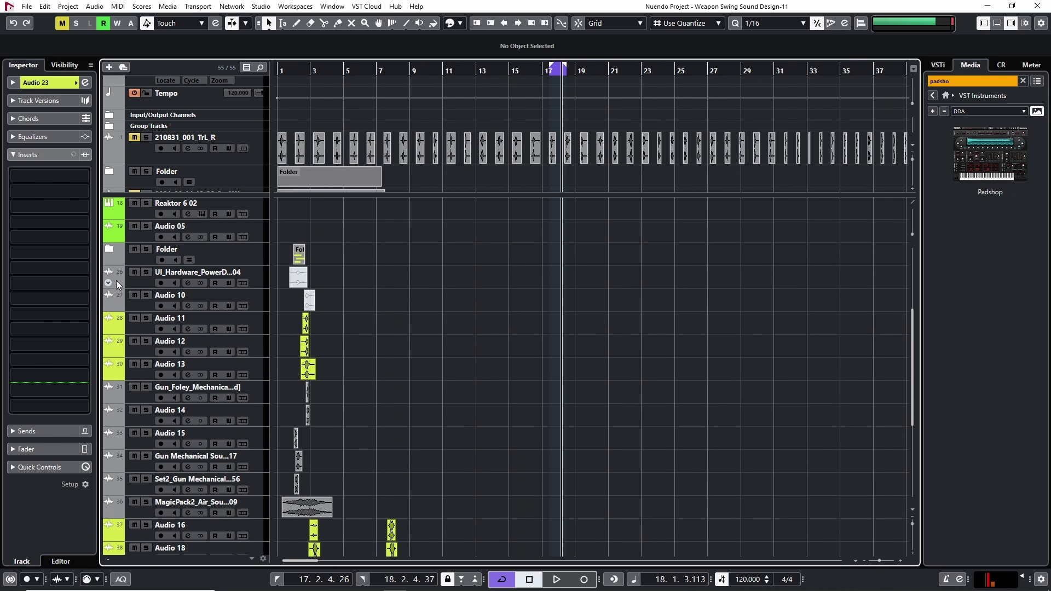
left_click(277, 70)
key("h")
key("h")
key("h")
key("h")
key("h")
key("h")
key("h")
key("h")
key("h")
key("h")
key("h")
key("h")
key("h")
key("h")
key("h")
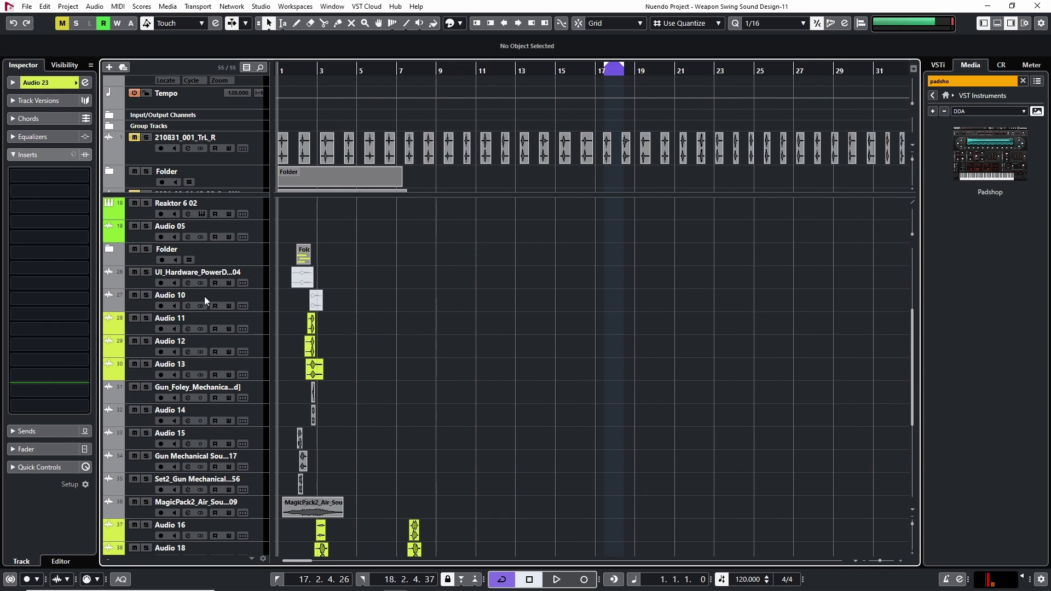
key("g")
key("g")
key("g")
key("h")
key("h")
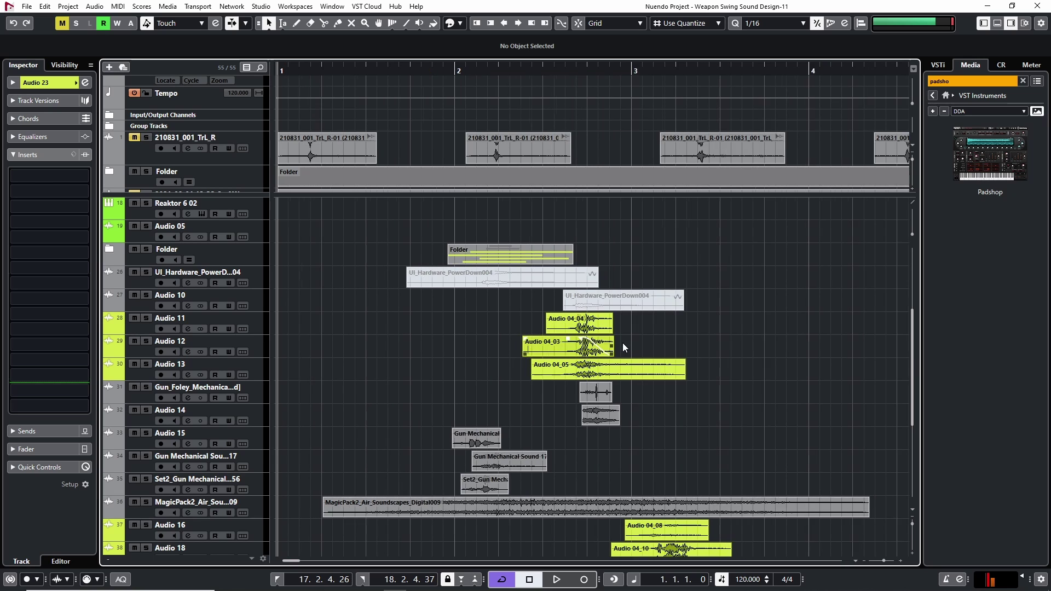
left_click_drag(730, 343, 633, 283)
key("g")
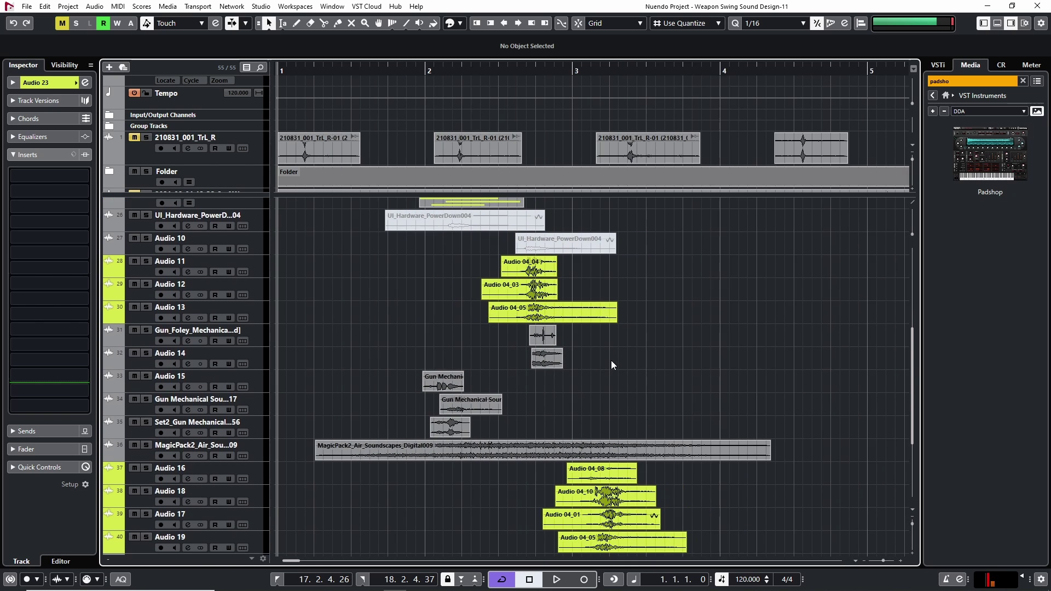
- Set the cycle range around the early clip stacks, from 1.2.1.14 to 4.2.2.62, and deselect the clips
scroll(613, 363, "down", 3)
key("g")
left_click_drag(594, 452, 317, 376)
key("p")
scroll(373, 284, "down", 5)
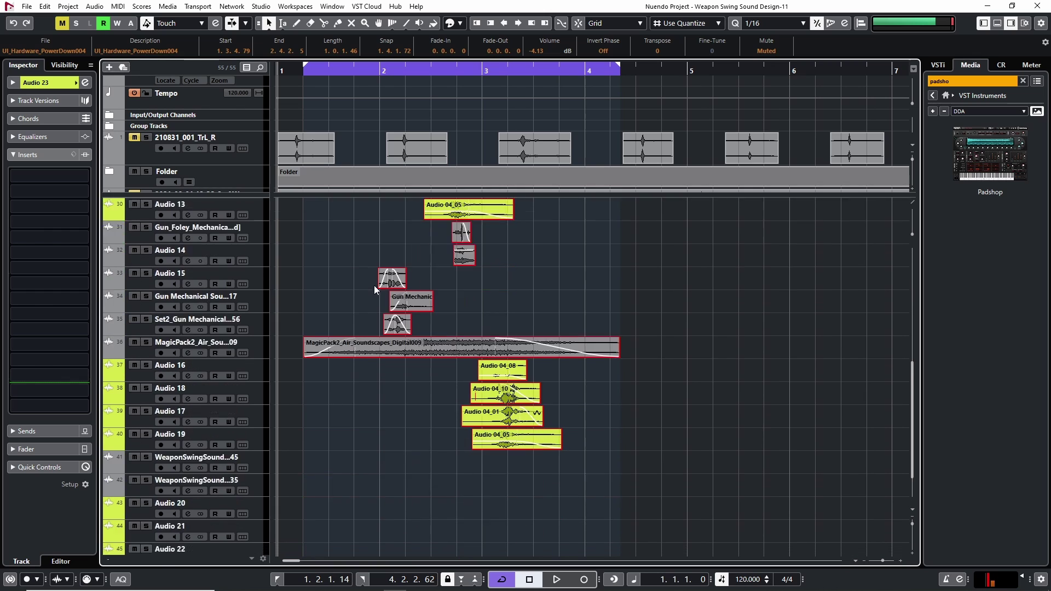
scroll(408, 300, "up", 3)
left_click(574, 317)
key("h")
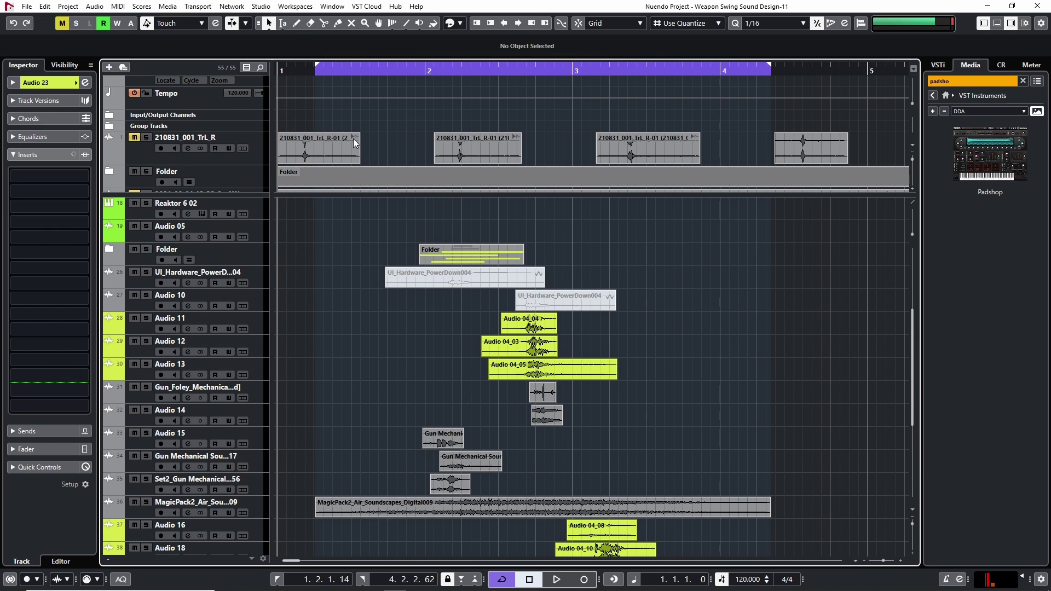
- Play the early clip stacks once from the project start through the end of the cycle range
scroll(353, 139, "down", 2)
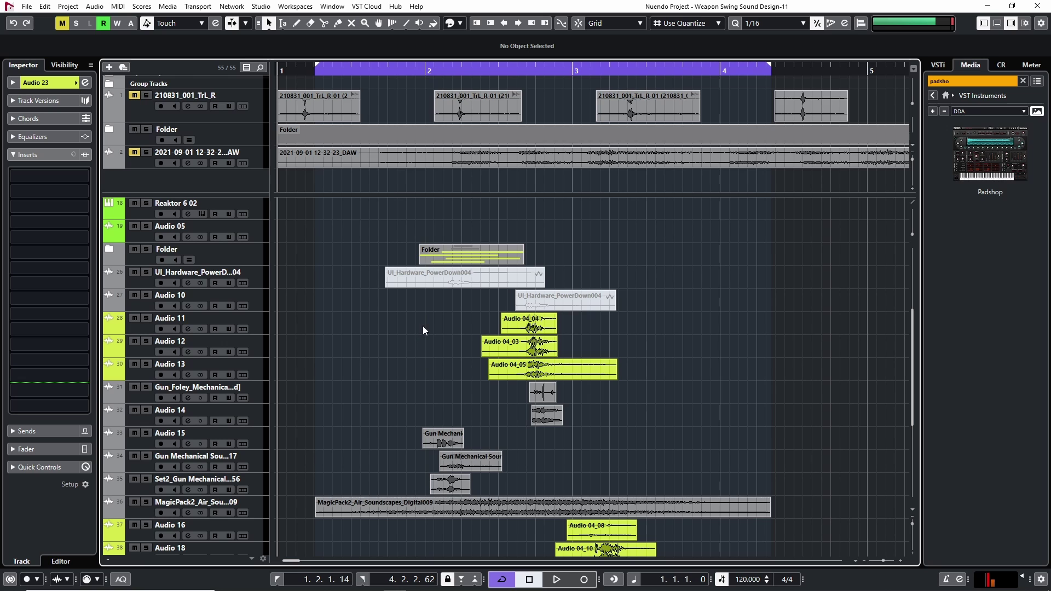
key("space")
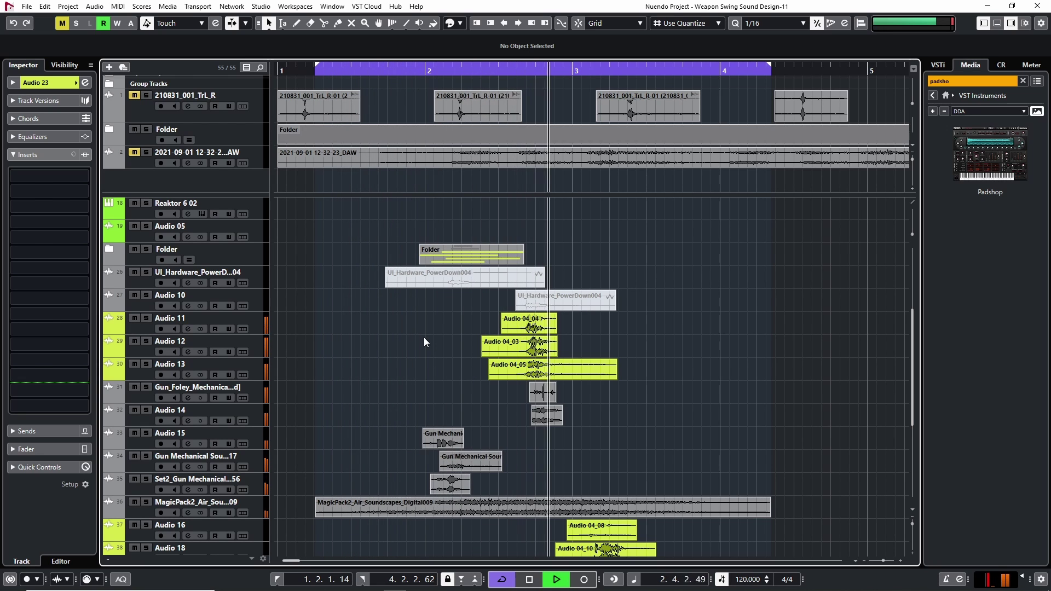
scroll(424, 338, "down", 5)
scroll(423, 337, "up", 5)
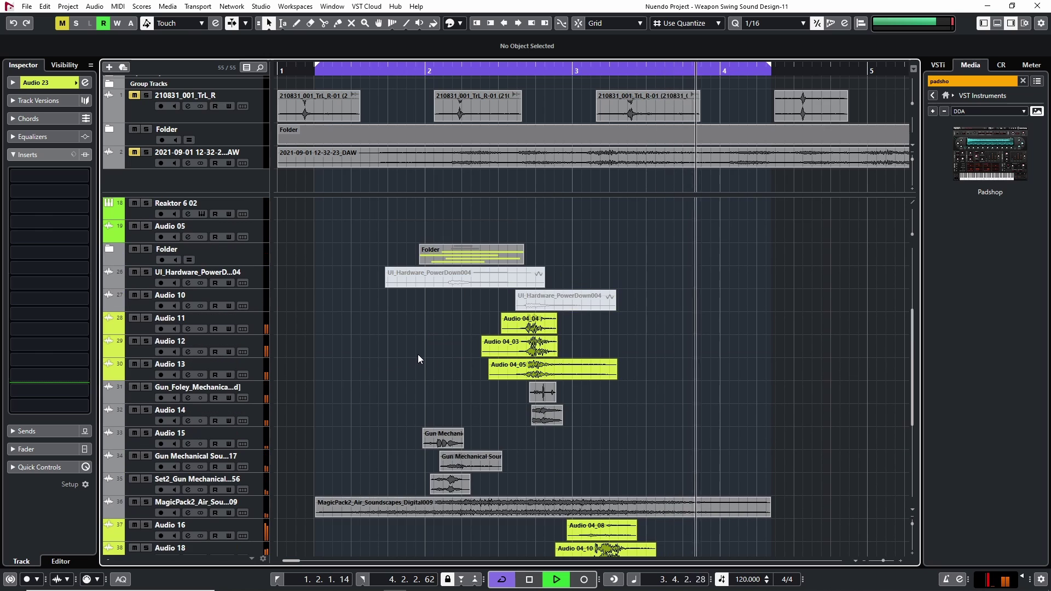
key("space")
- Expand the folder below Audio 05 and solo it along with Audio 15, Gun Mechanical Sound 17 and Set2_Gun Mechanical Sound 56
left_click(110, 249)
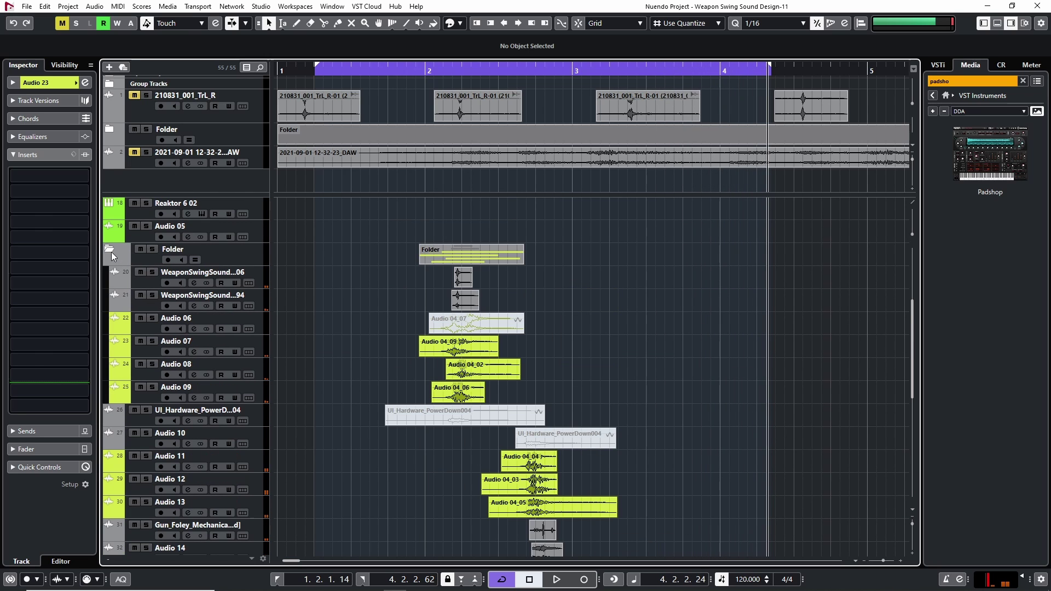
scroll(389, 320, "down", 5)
scroll(394, 334, "up", 6)
scroll(398, 346, "down", 1)
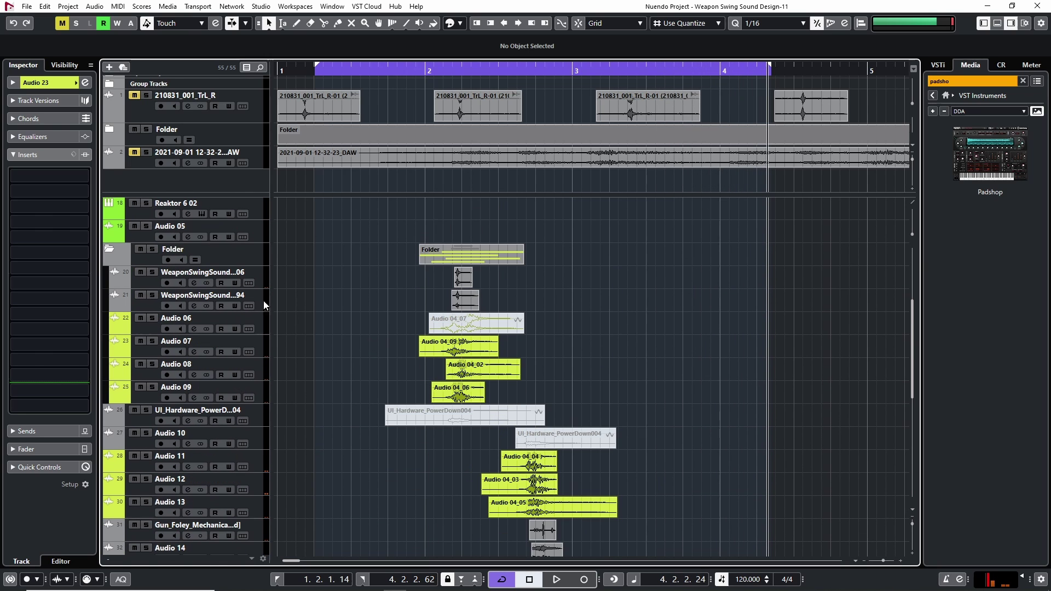
left_click(152, 249)
scroll(354, 348, "down", 3)
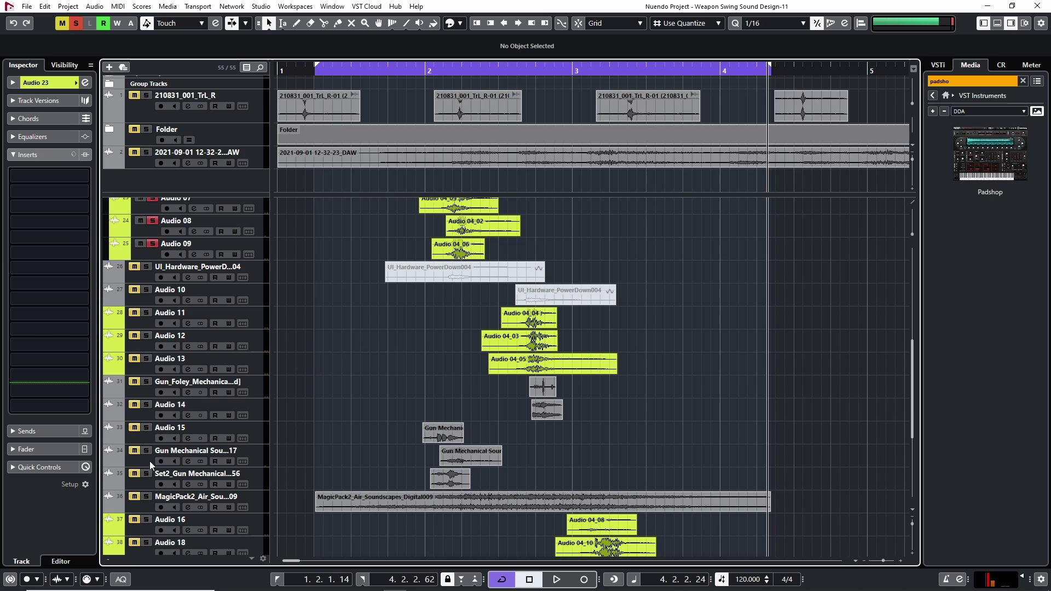
left_click(146, 427)
left_click(147, 451)
- Move the Audio 15, Gun Mechanical Sound 17 and Set2_Gun Mechanical Sound 56 tracks into the folder beneath Audio 09
left_click(144, 440)
left_click(140, 489, "shift")
scroll(141, 459, "up", 2)
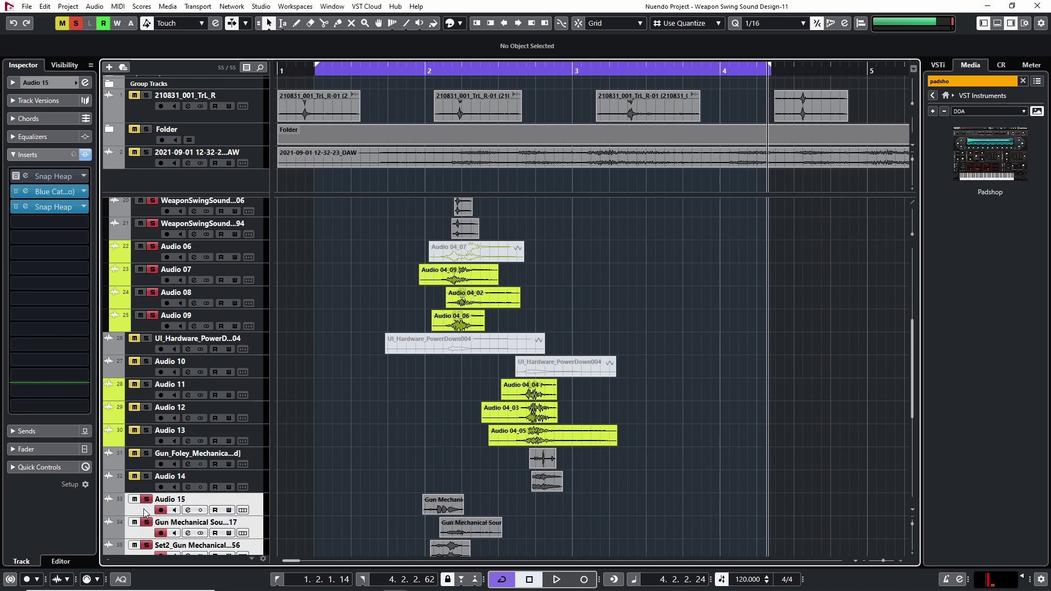
left_click_drag(145, 512, 145, 329)
scroll(145, 391, "up", 3)
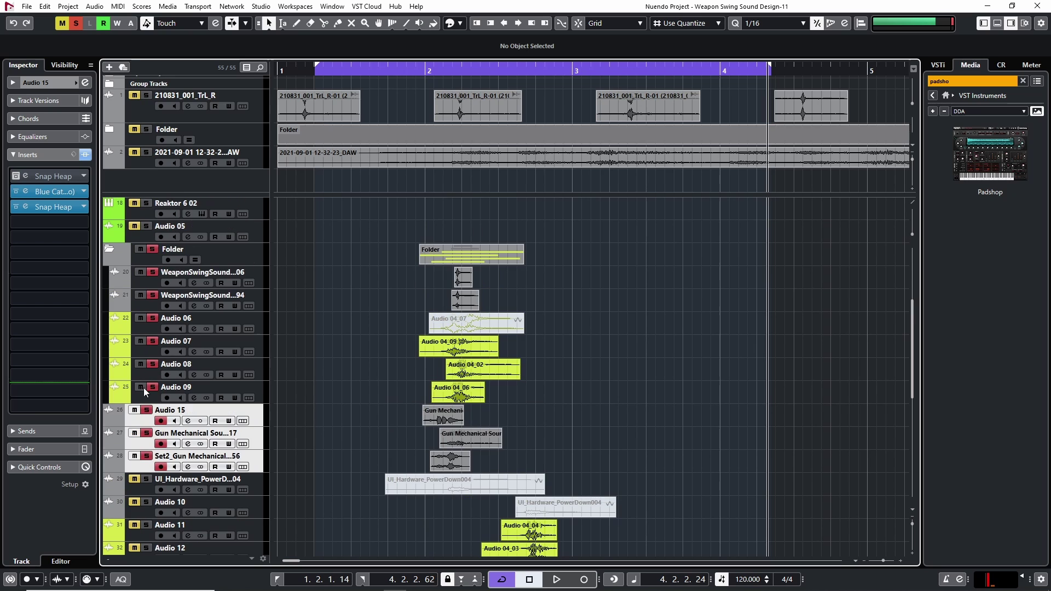
mouse_move(146, 423)
left_mouse_down()
mouse_move(152, 359)
mouse_move(138, 421)
left_mouse_up()
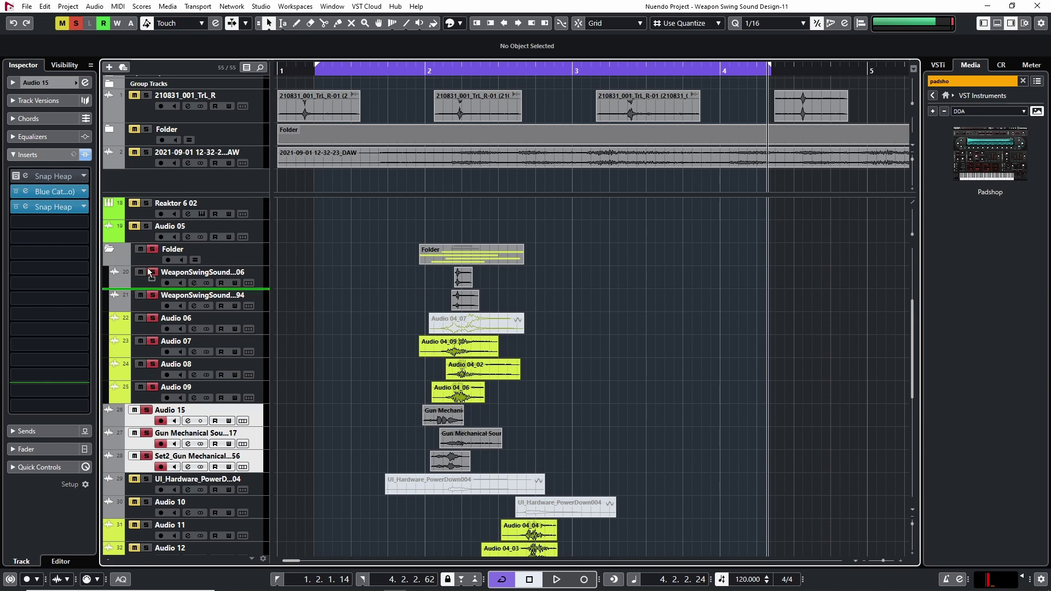
left_click_drag(150, 260, 151, 262)
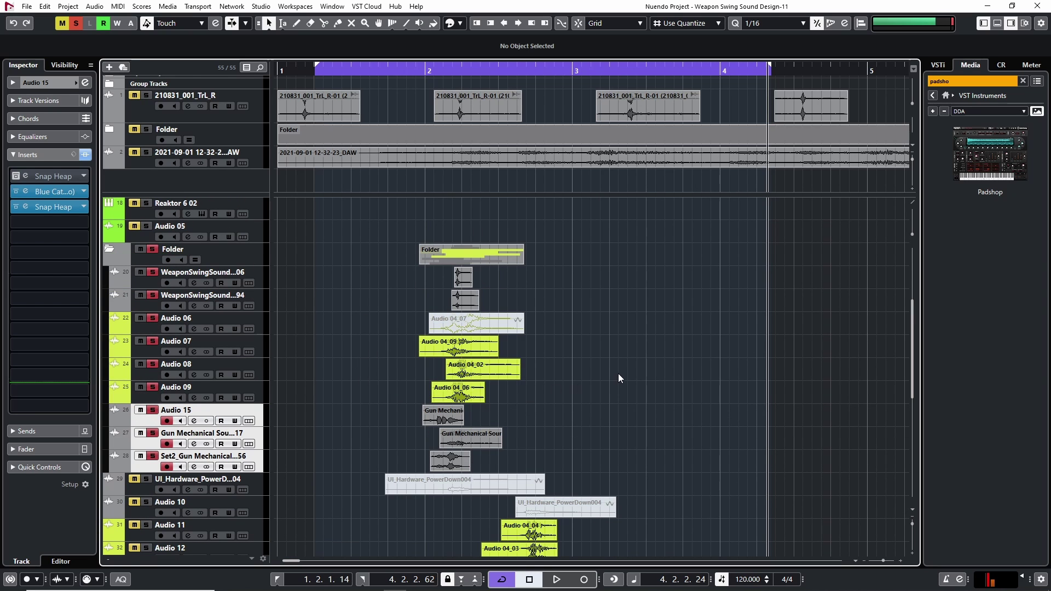
- Play the soloed folder's layers twice from around bar 2
key("h")
key("h")
left_click_drag(411, 386, 869, 337)
scroll(509, 201, "up", 3)
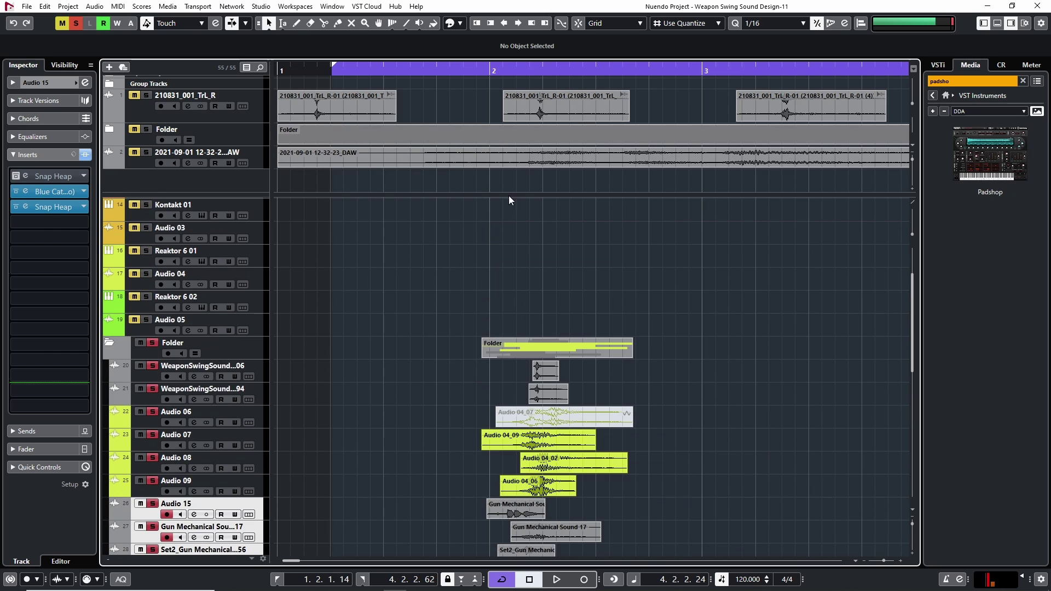
left_click(494, 73)
key("space")
scroll(652, 417, "down", 5)
scroll(652, 417, "up", 4)
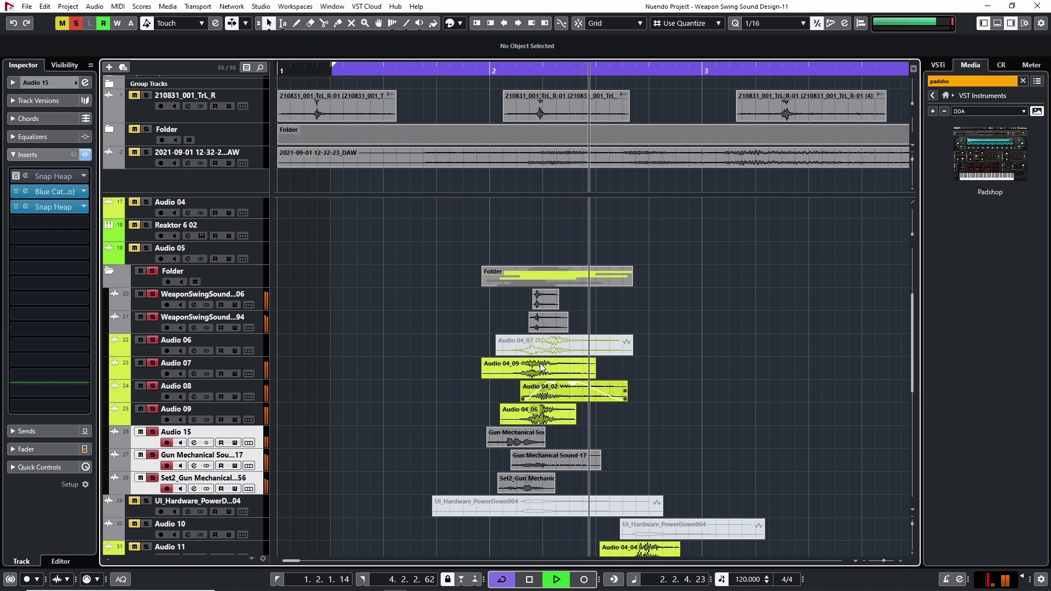
key("space")
left_click(480, 72)
key("space")
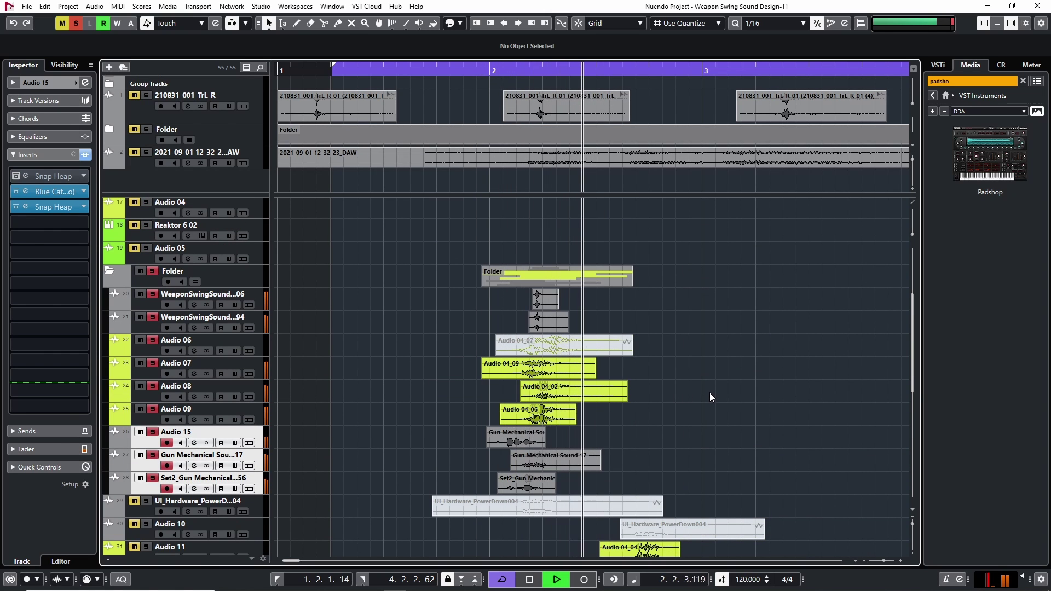
key("space")
- Clear the folder's solo and audition only its WeaponSwingSoundDesign_SFX106 track from around bar 2, unsoloing that track at the end
scroll(546, 420, "up", 3, "ctrl")
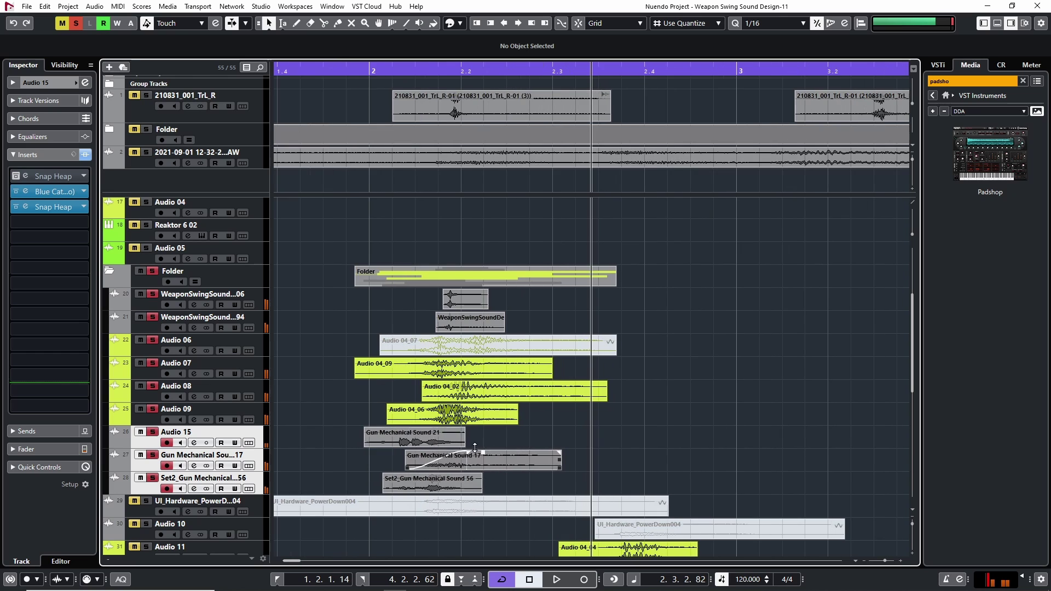
scroll(446, 455, "down", 2, "ctrl")
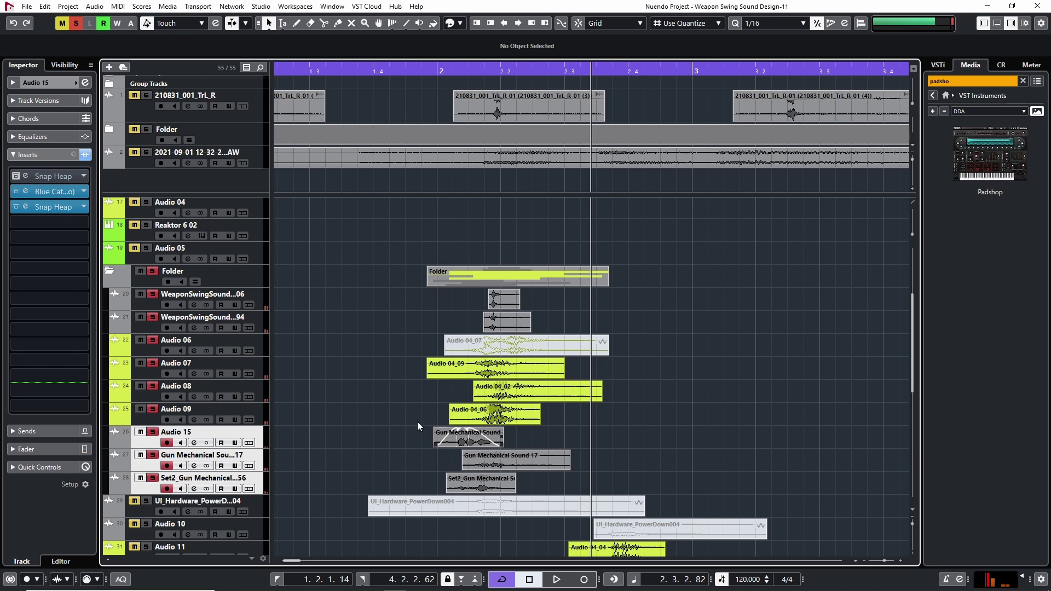
scroll(417, 426, "up", 2, "ctrl")
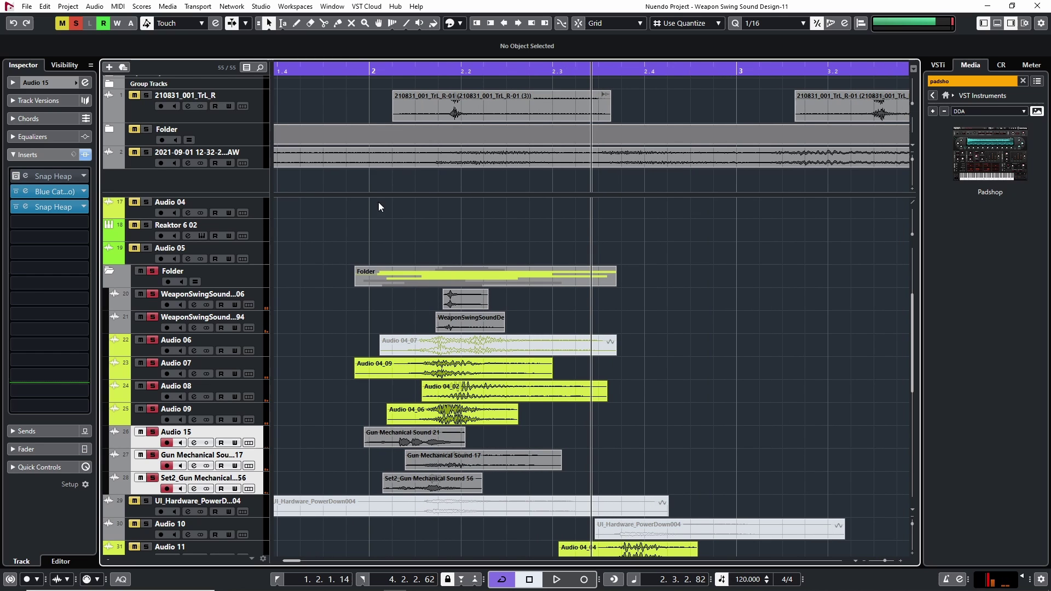
left_click(153, 271)
left_click_drag(446, 67, 402, 68)
key("h")
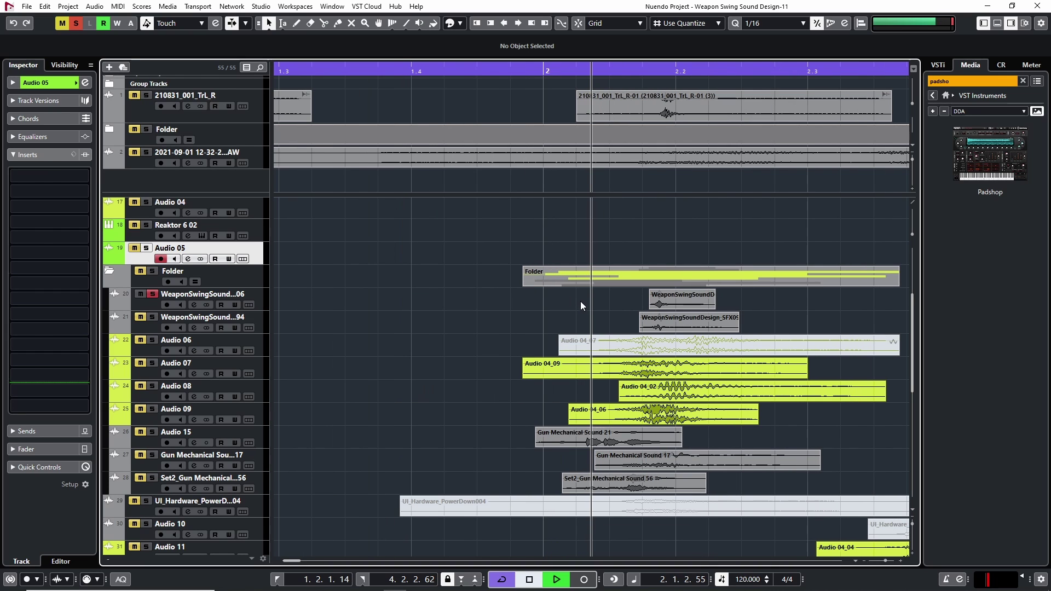
key("space")
key("space")
left_click(154, 296)
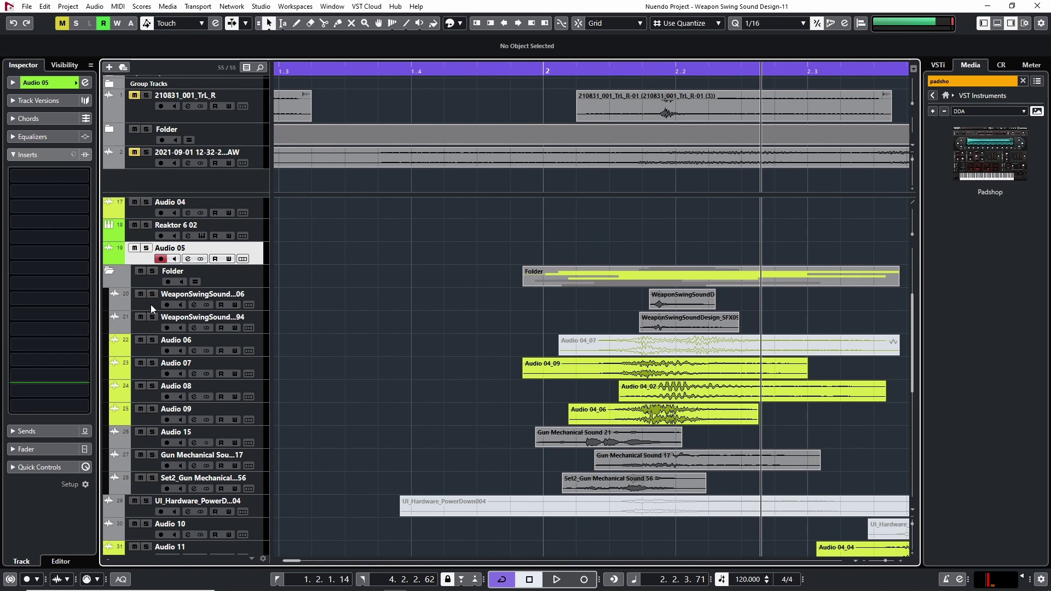
- Solo the two WeaponSwingSoundDesign tracks at the top of the folder and play them together from just after bar 2
left_click(157, 305)
left_click(169, 319)
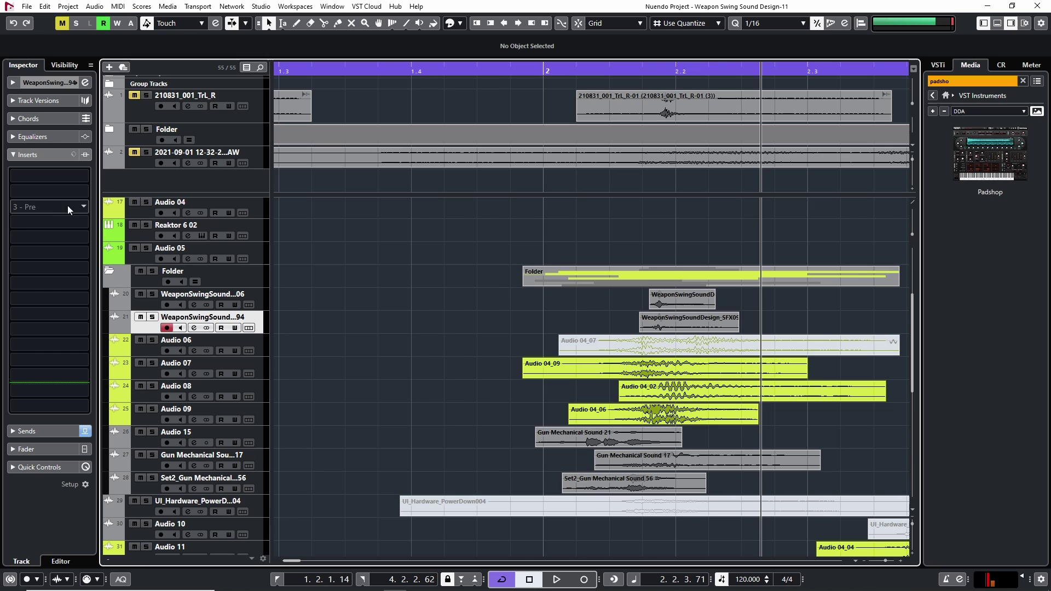
left_click(143, 307)
left_click_drag(151, 318, 153, 295)
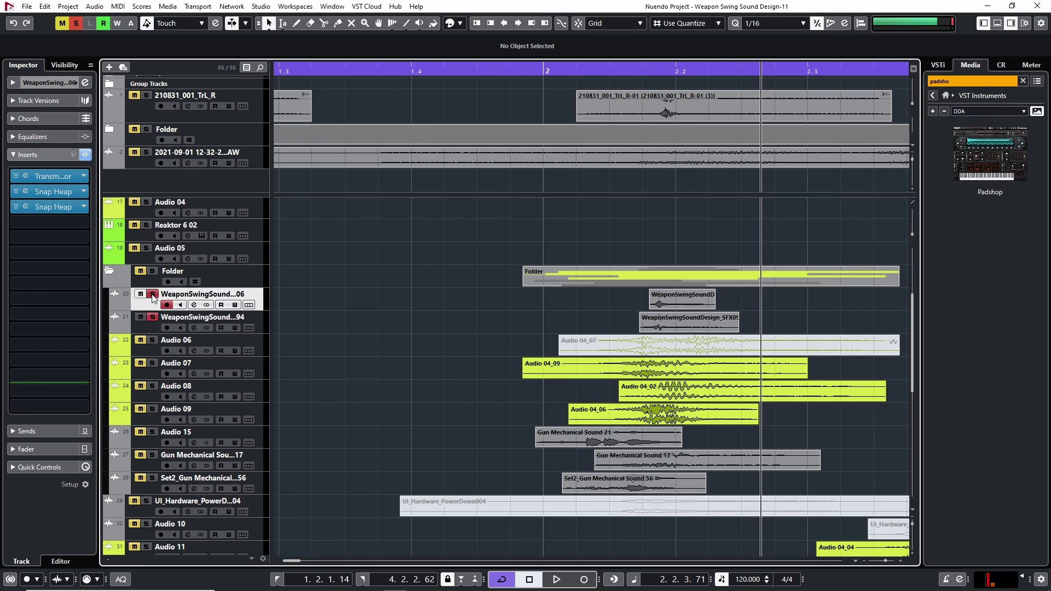
key("KP_Subtract")
key("space")
key("space")
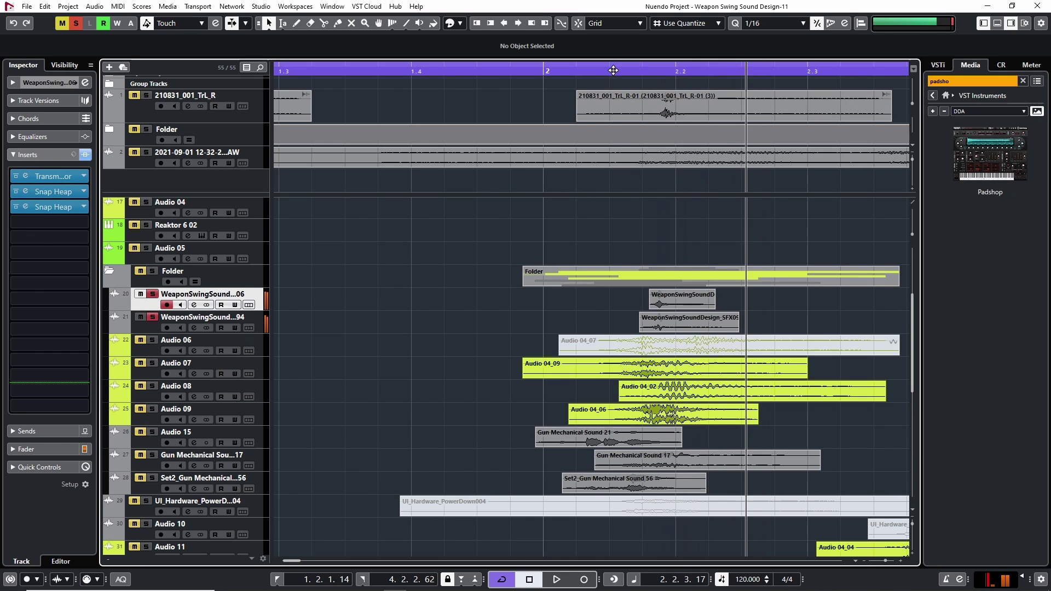
left_click(609, 71)
key("space")
key("space")
- Set the cycle range around both WeaponSwingSoundDesign clips, from 2.1.3.11 to 2.3.1.92, and start playback just before it
key("g")
key("g")
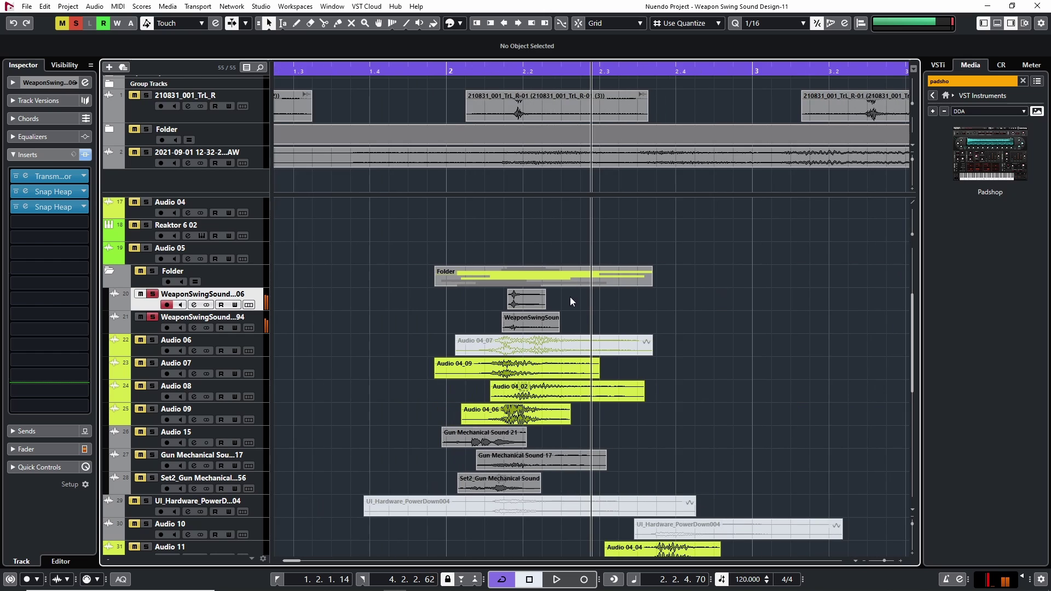
left_click_drag(570, 329, 570, 329)
key("p")
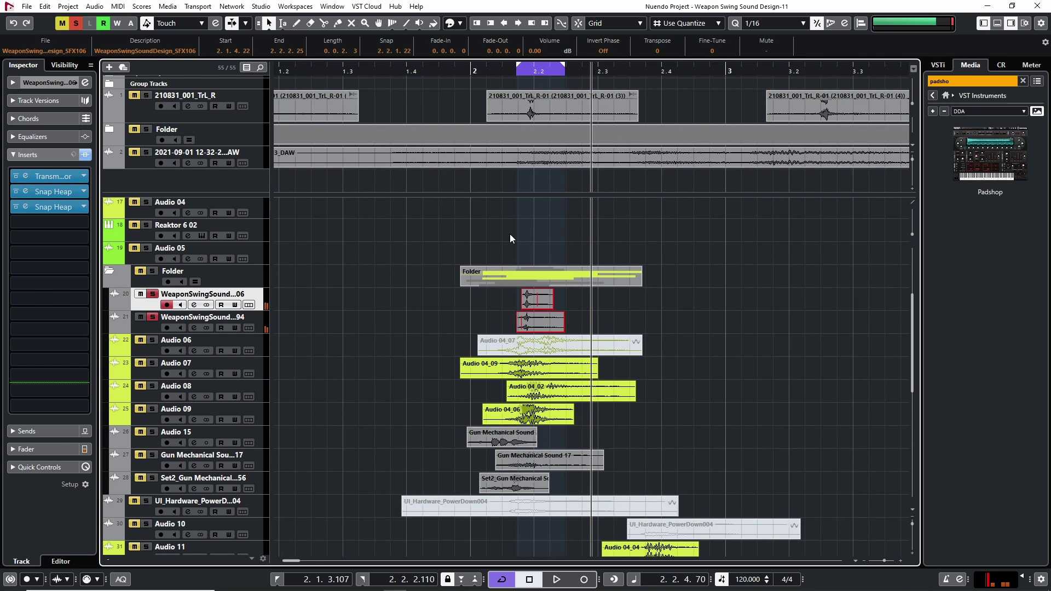
left_click_drag(518, 67, 604, 68)
left_click(486, 72)
key("space")
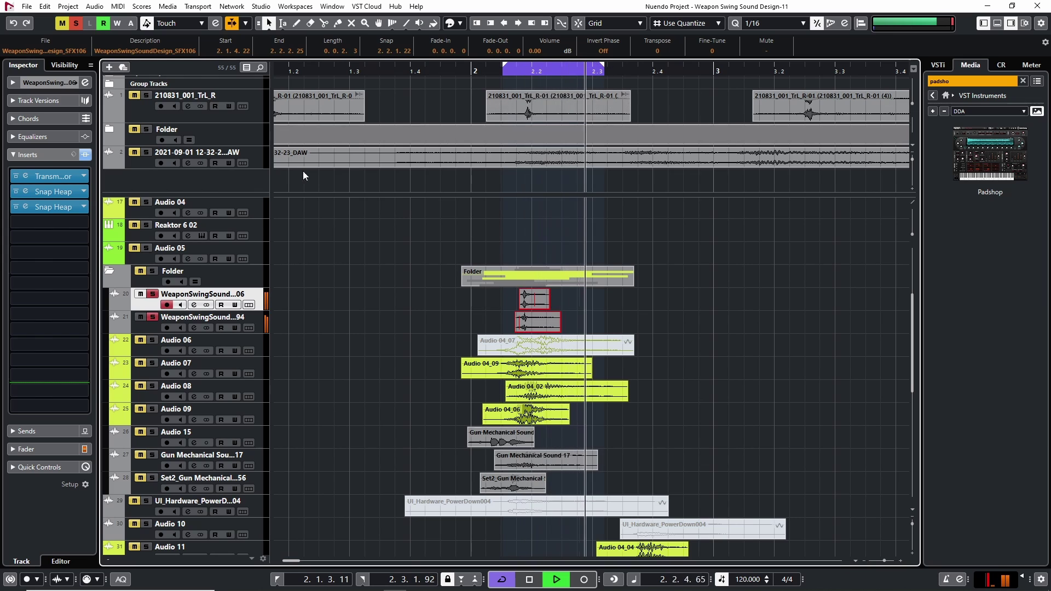
- Open the Transmutator insert on the WeaponSwingSoundDesign_SFX106 track, stop playback and move the plug-in window clear of the clips
left_click(54, 177)
key("space")
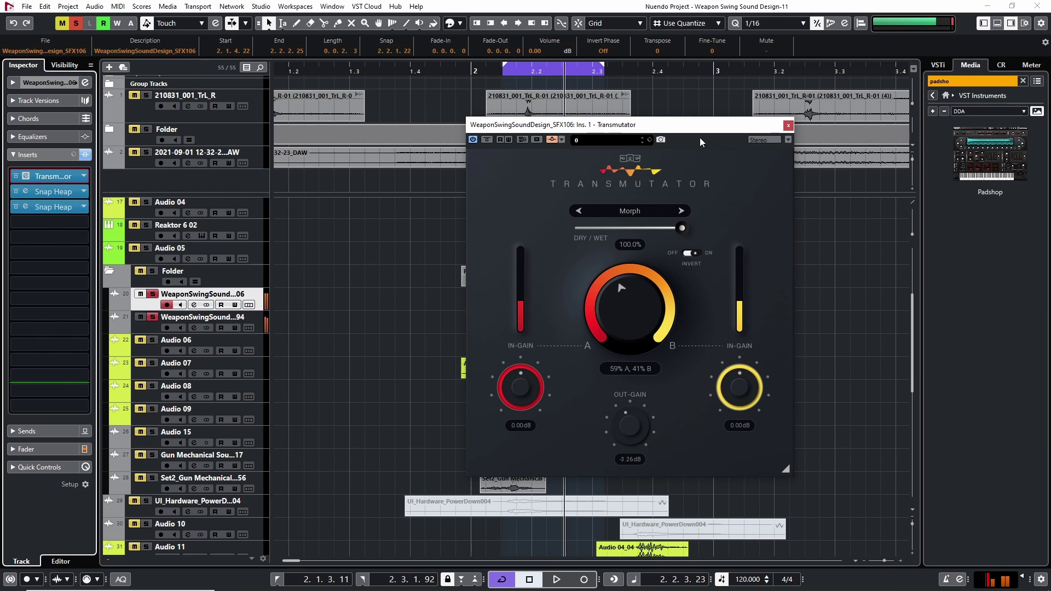
left_click_drag(700, 128, 923, 118)
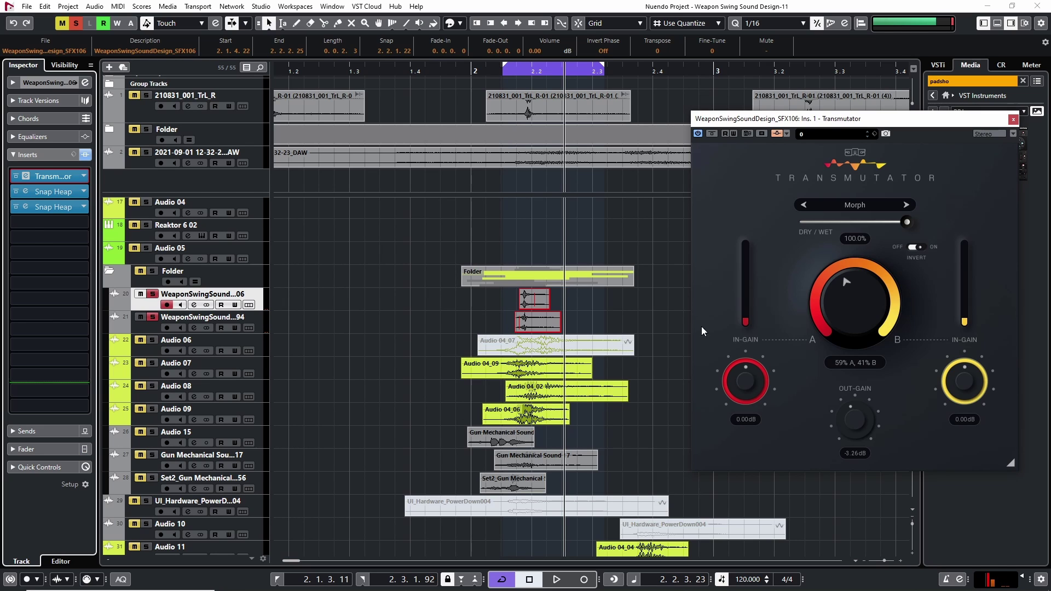
left_click_drag(817, 121, 758, 125)
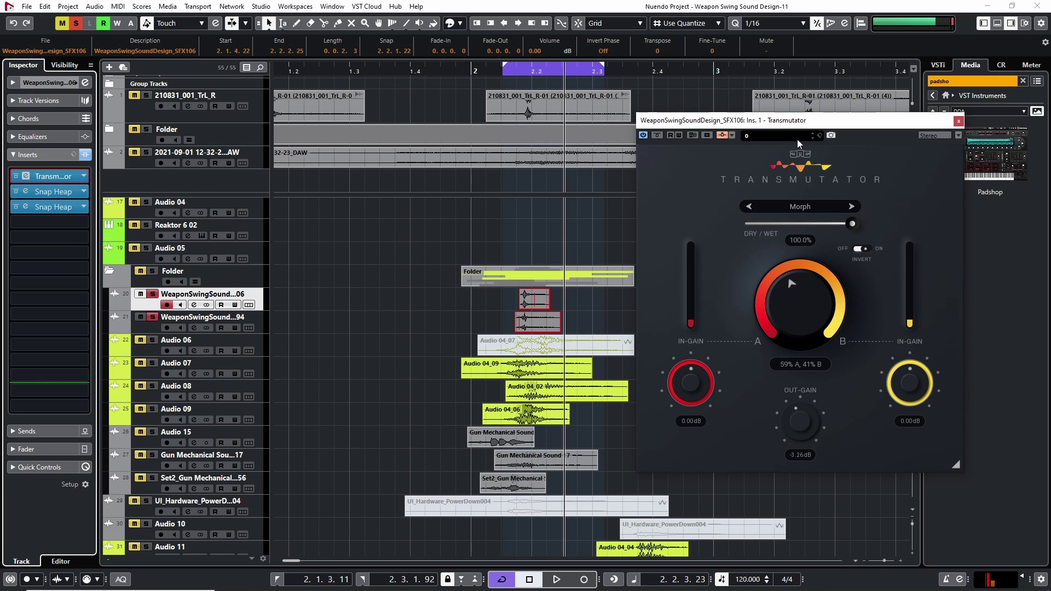
left_click_drag(839, 123, 828, 96)
scroll(529, 291, "down", 3)
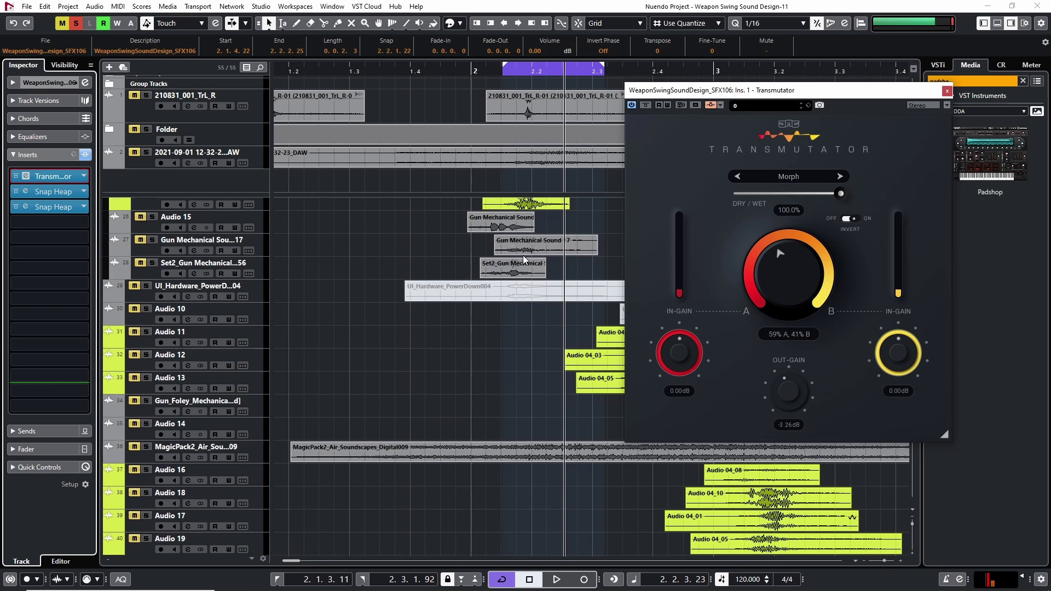
- Compare the Transmutator's effect by auditioning the cycle with dry/wet at 0% and back at 100%
scroll(517, 269, "up", 1)
key("h")
key("h")
scroll(503, 307, "up", 2)
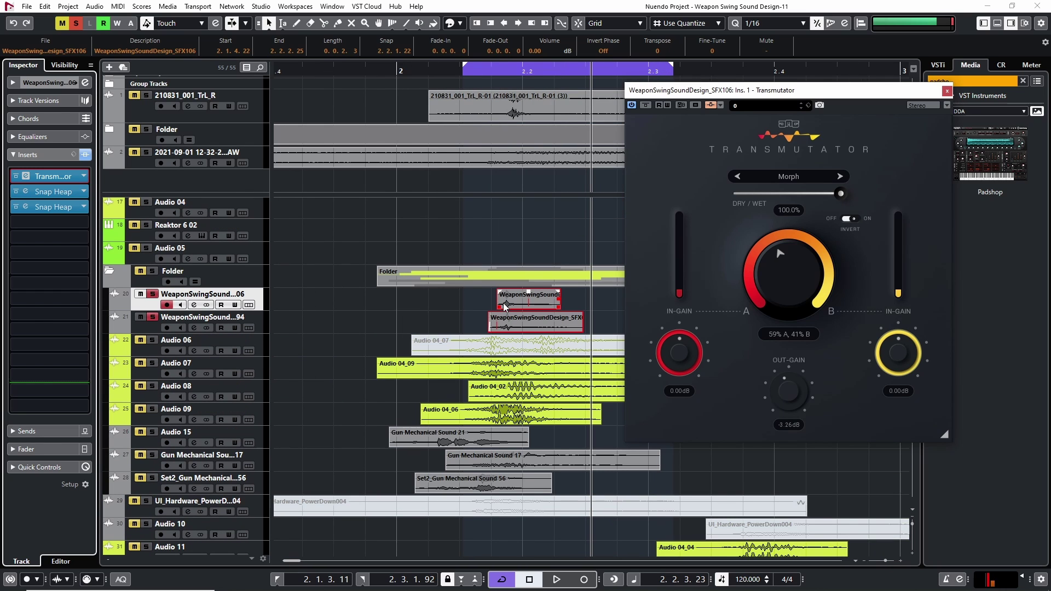
scroll(504, 306, "up", 2)
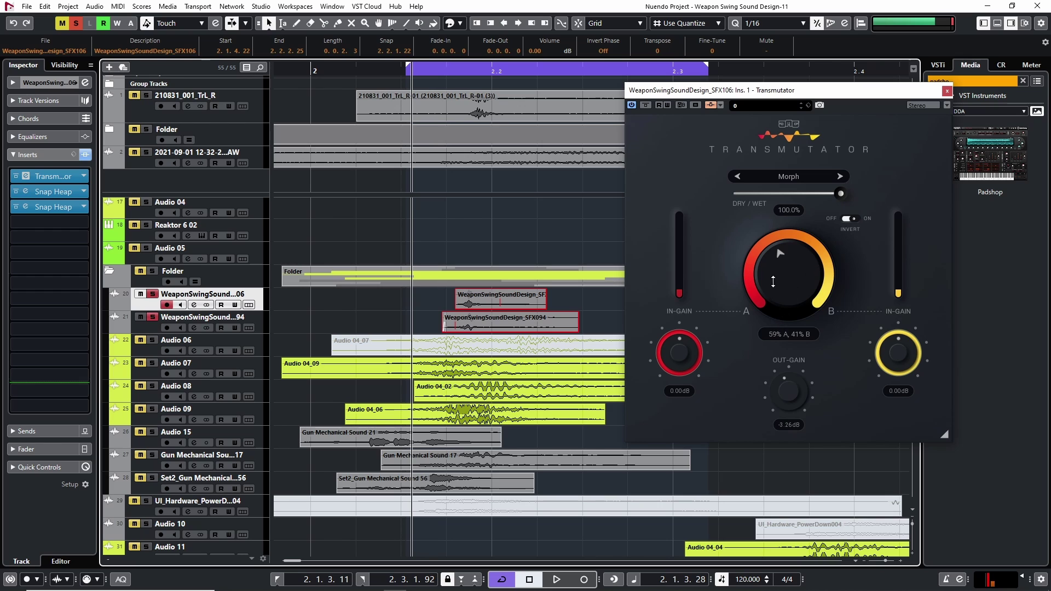
left_click(845, 194)
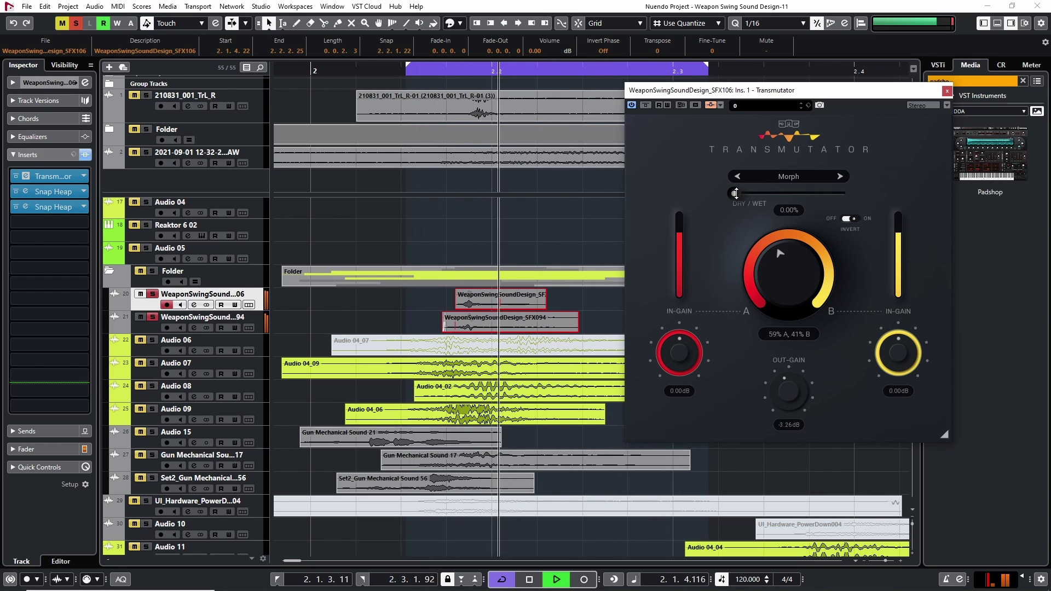
key("space")
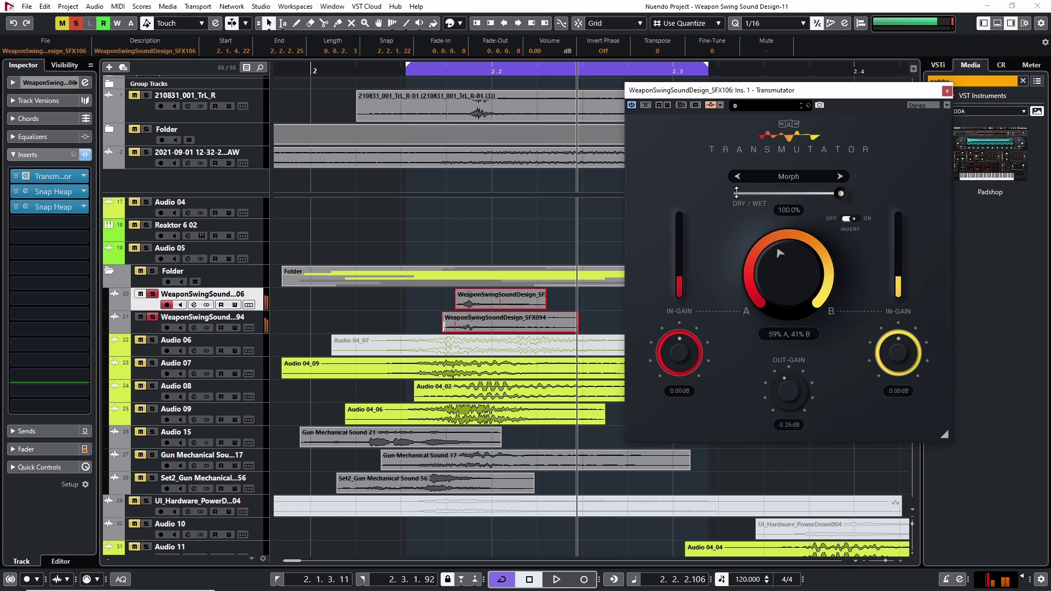
key("space")
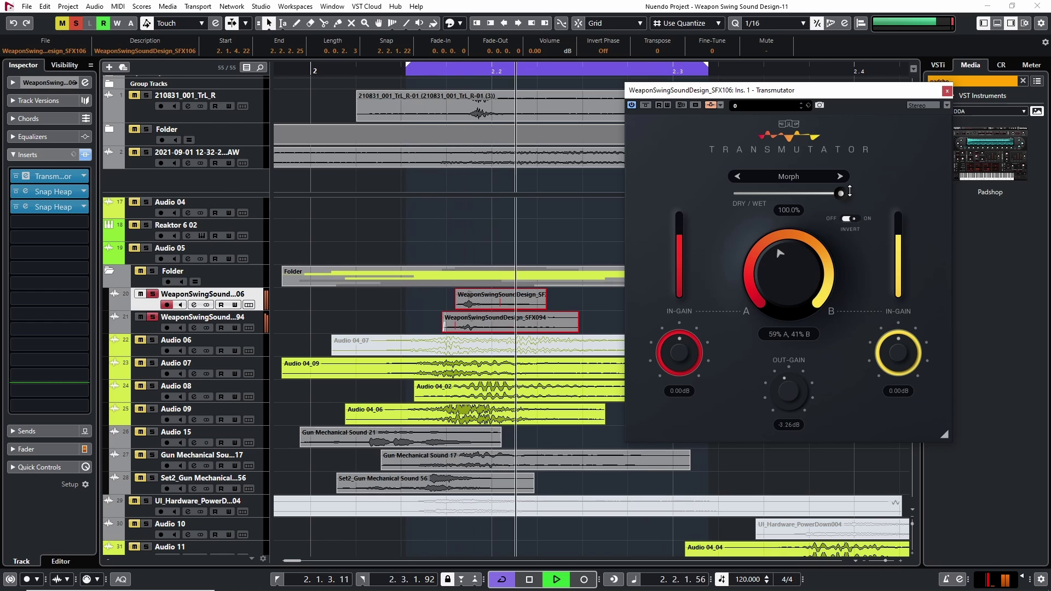
key("space")
- Open the first Snap Heap insert beside the clips, compare playback with its Phase Distortion off and on, and close it
left_click(26, 191)
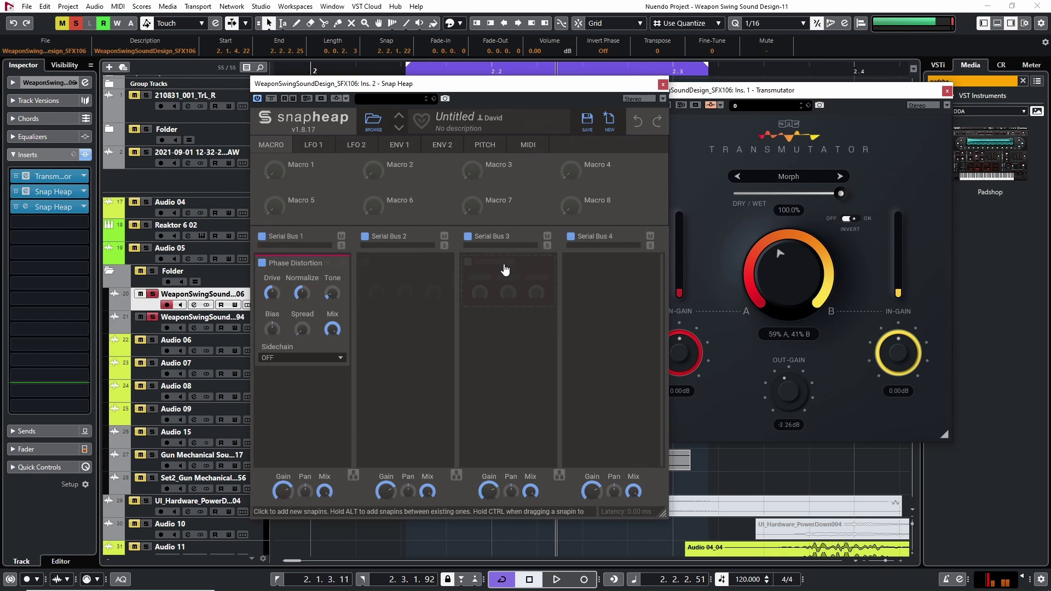
left_click_drag(625, 83, 1027, 94)
left_click(439, 72)
key("space")
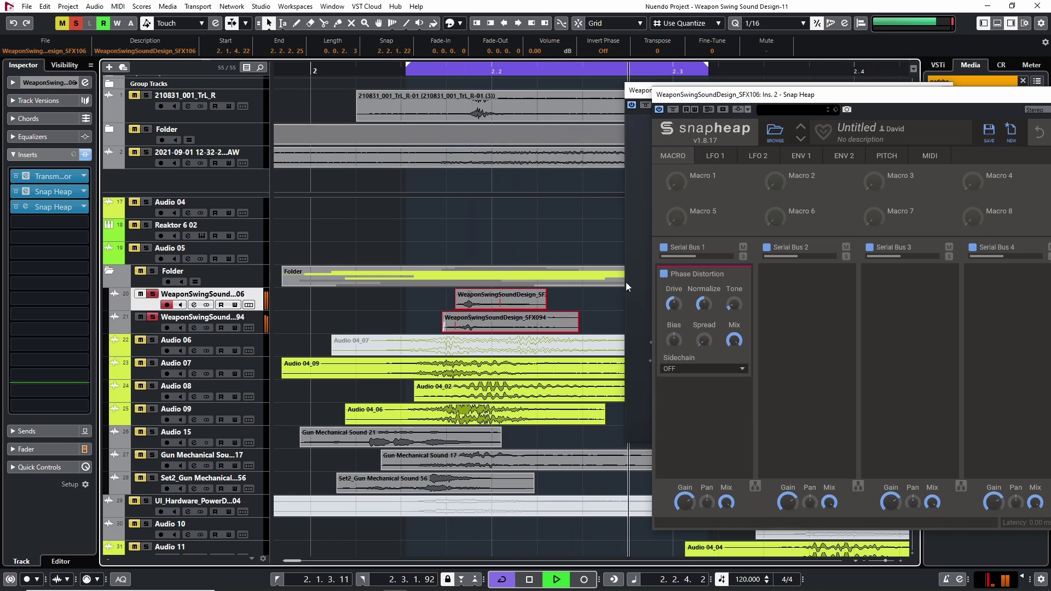
left_click(664, 274)
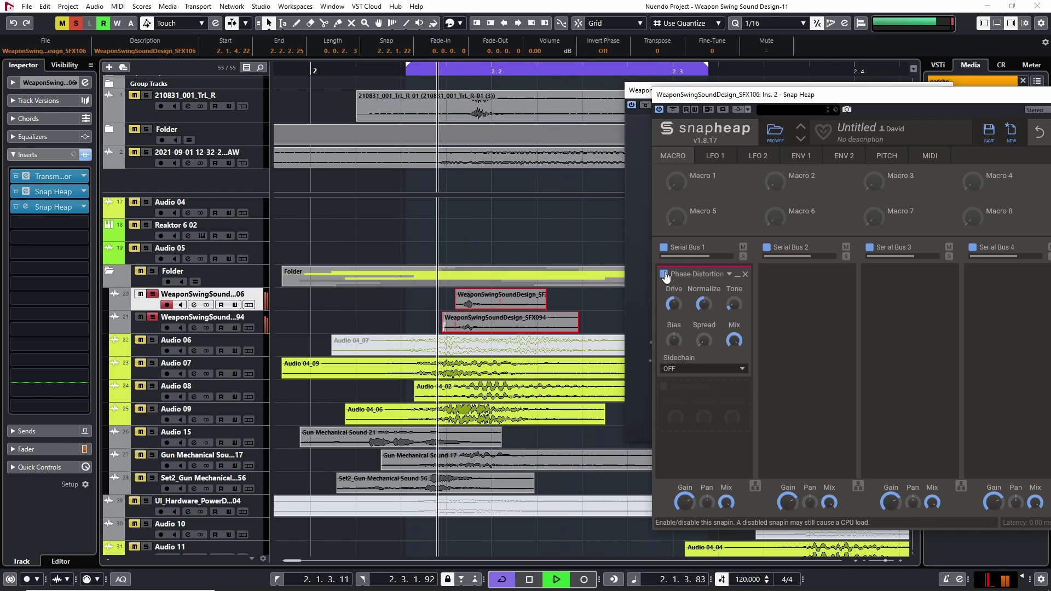
left_click(664, 273)
key("space")
left_click_drag(980, 90, 734, 102)
left_click(819, 106)
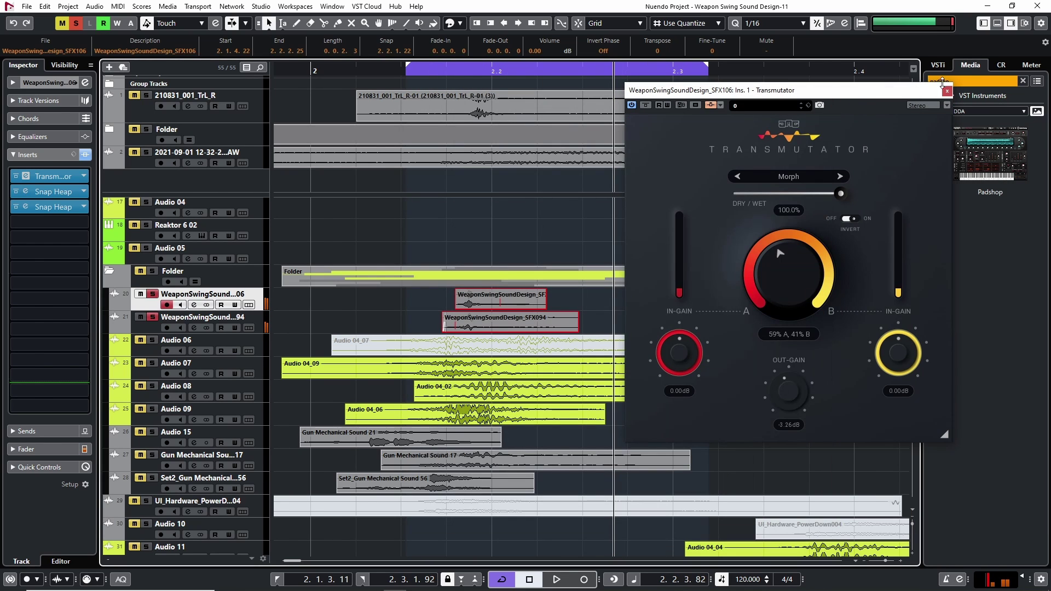
- Unsolo both WeaponSwingSoundDesign tracks, select Audio 07, place the playhead just before bar 2 and close the Transmutator window
left_click(154, 295)
left_click(152, 372)
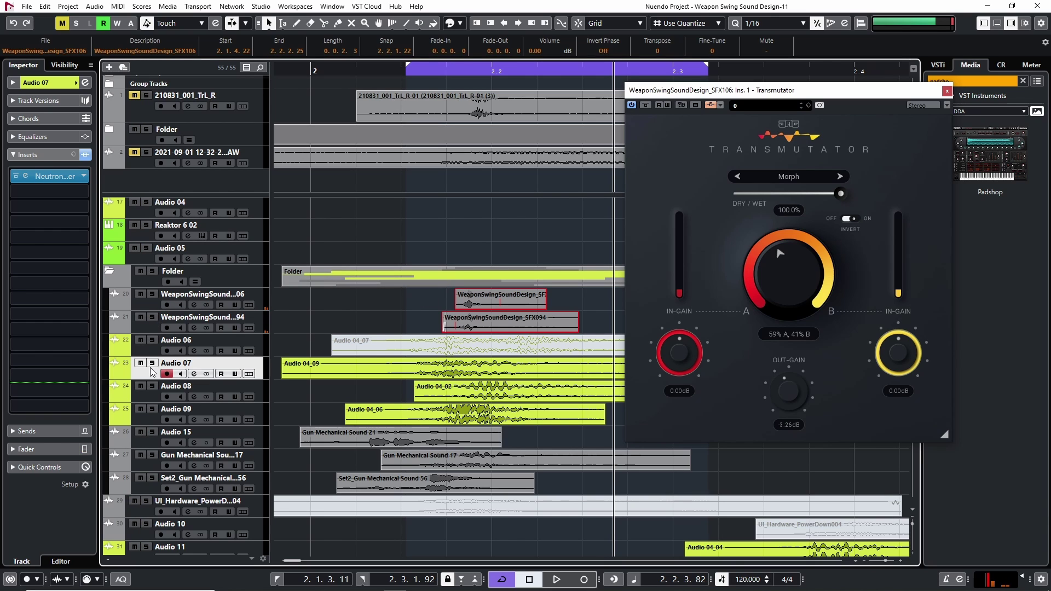
left_click_drag(396, 74, 268, 74)
key("g")
key("g")
key("g")
key("g")
key("g")
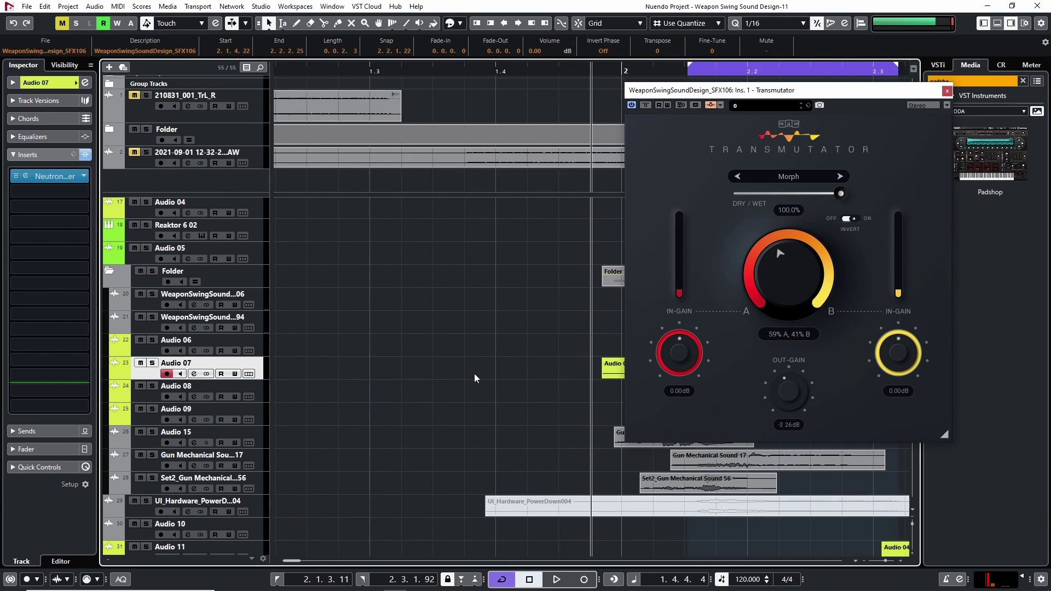
left_click(947, 91)
- Set the cycle range around the Audio 04_09, 04_02 and 04_06 clips, from 1.4.4.44 to 2.3.3.44, and audition Audio 07 soloed
left_click_drag(770, 430, 661, 359)
key("p")
left_click(152, 364)
key("space")
key("space")
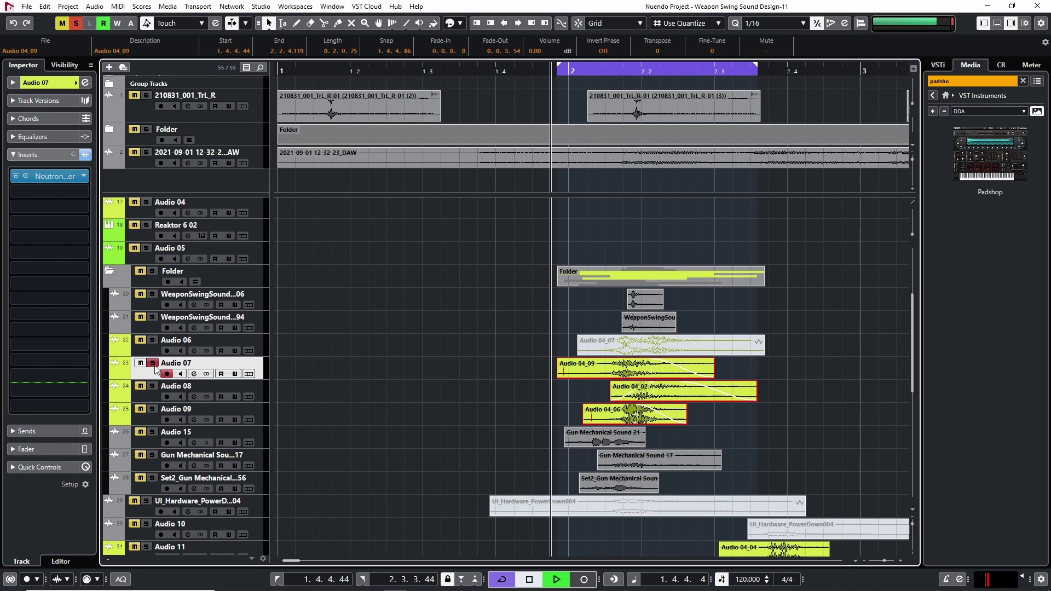
- Open the Neutron 2 Equalizer on Audio 07, examine its band 3 cut at 352 Hz during playback, and close it
left_click(31, 177)
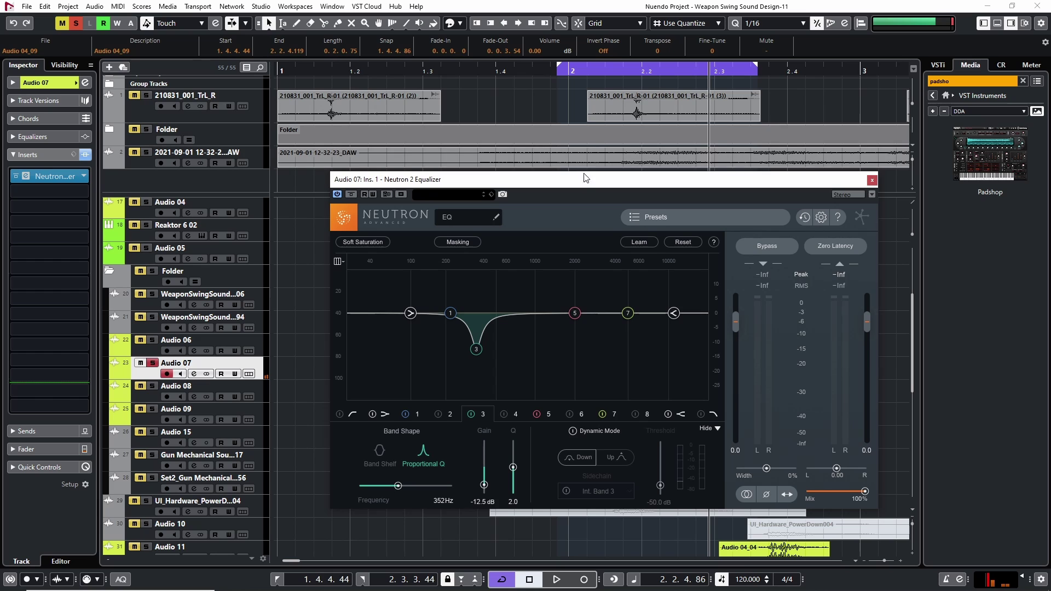
left_click_drag(585, 178, 628, 105)
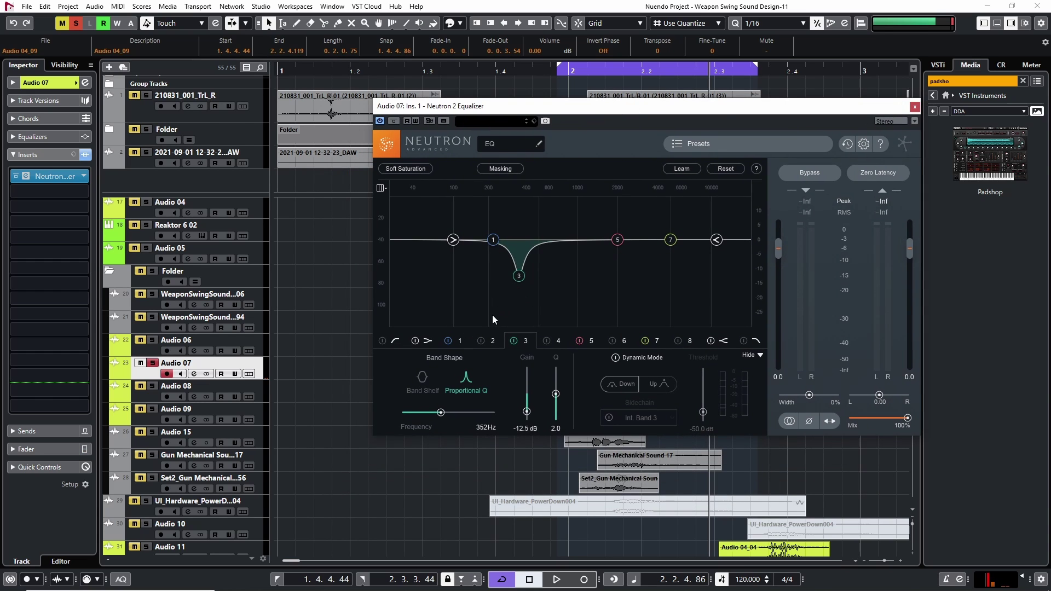
key("space")
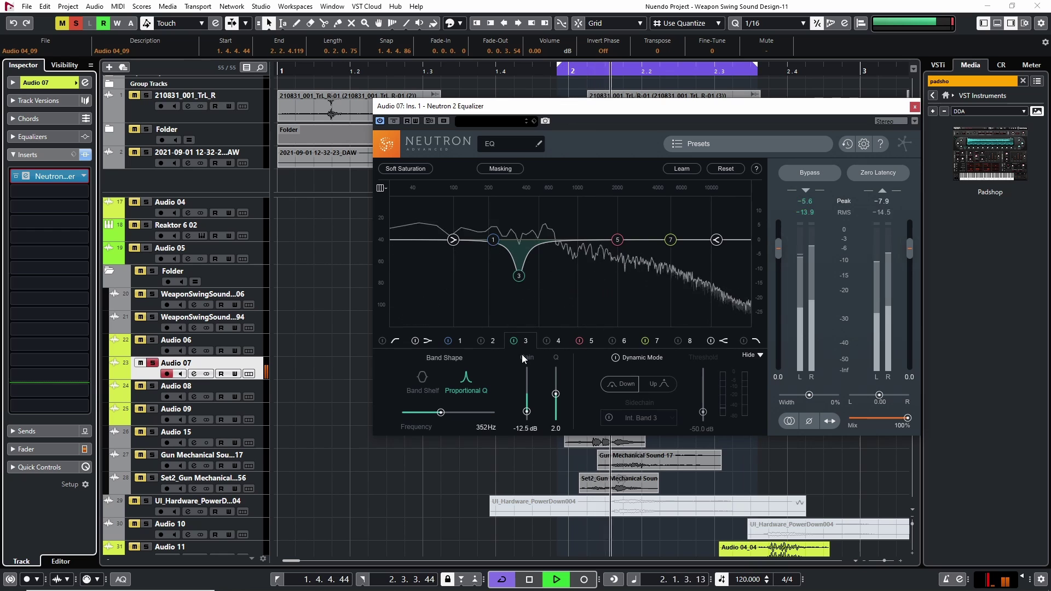
left_click(520, 277)
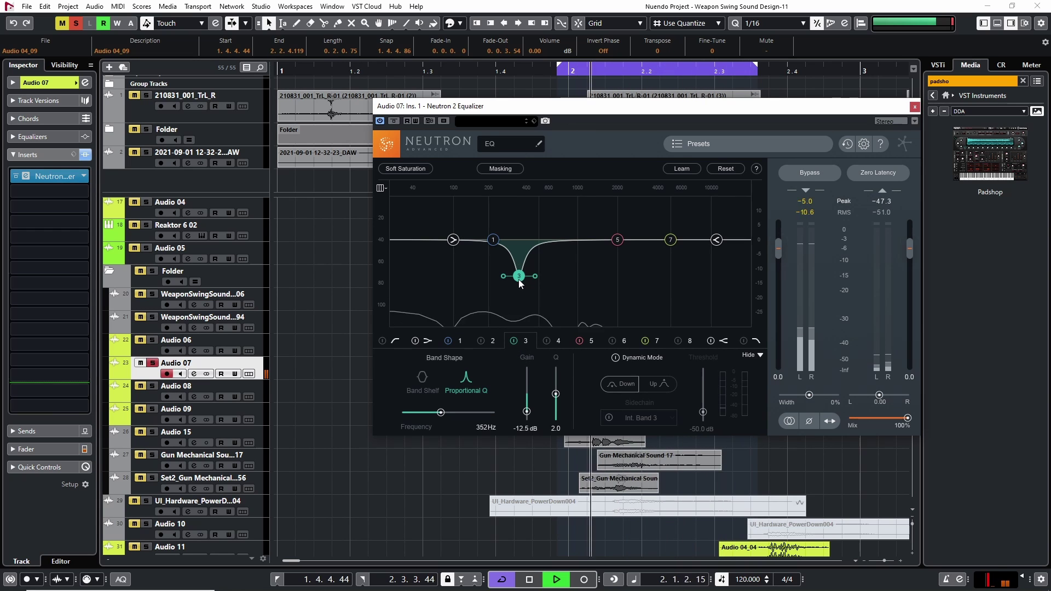
left_click(914, 106)
key("space")
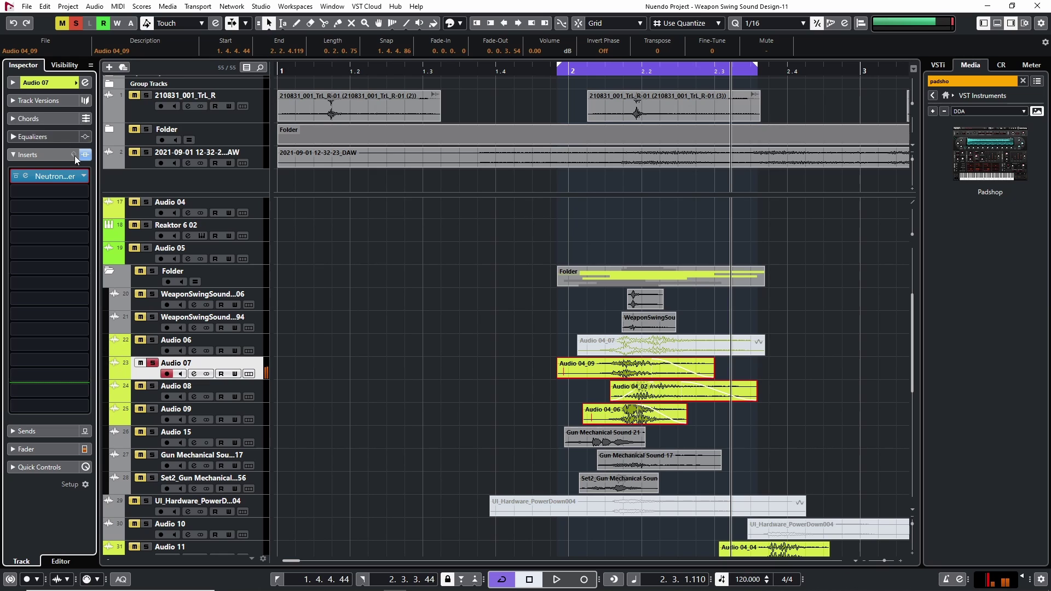
- Audition Audio 07 with its Neutron equalizer insert bypassed and again with it active
left_click(15, 176)
key("space")
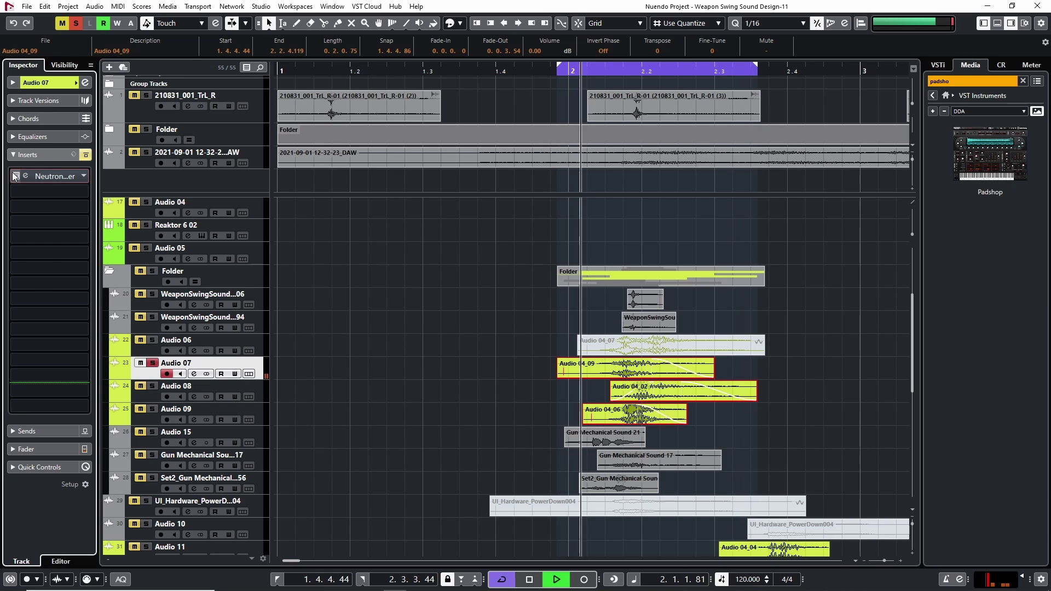
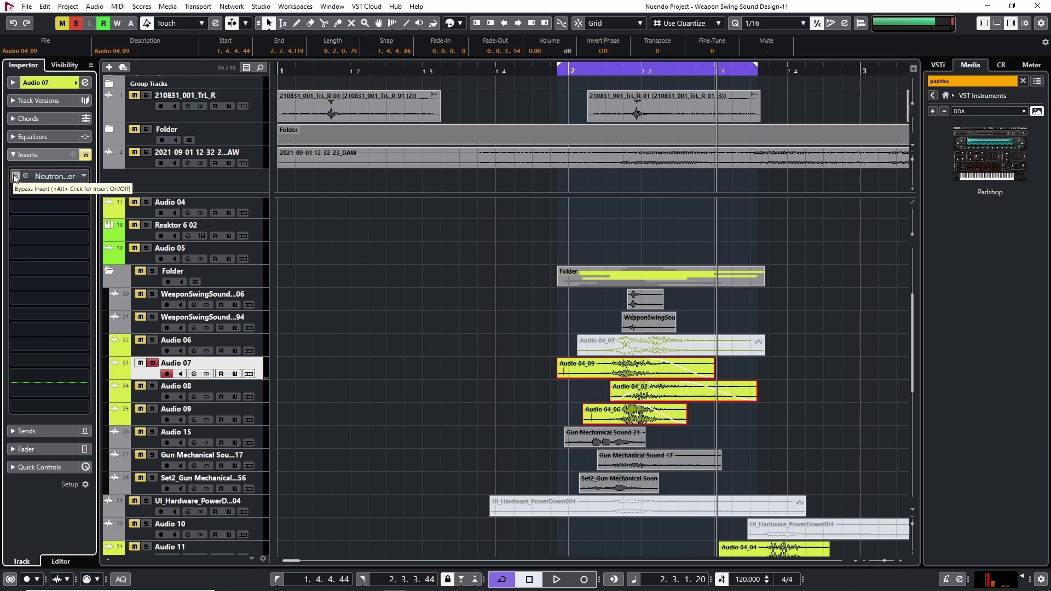
left_click(15, 176)
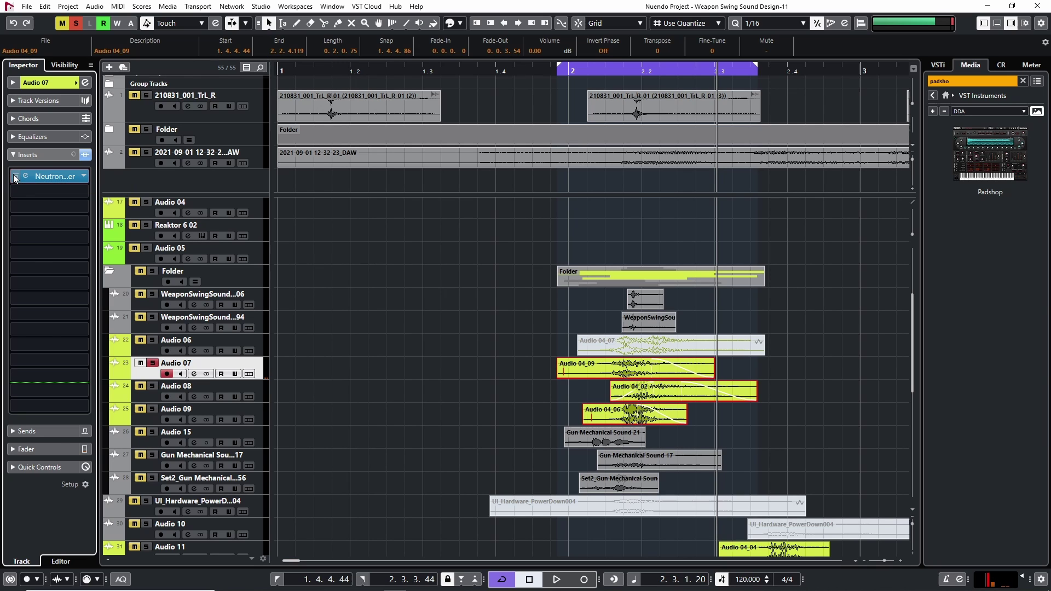
key("space")
- Move the solo from Audio 07 to Audio 08 and audition its Audio 04_02 clip
left_click(153, 362)
left_click(155, 386)
left_click(162, 399)
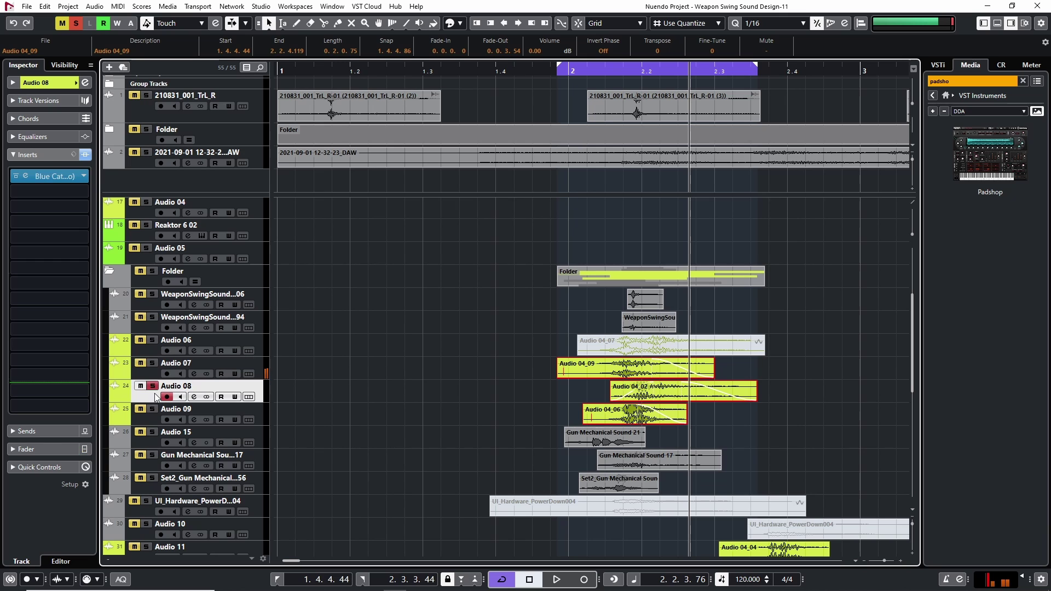
key("space")
scroll(382, 334, "down", 2)
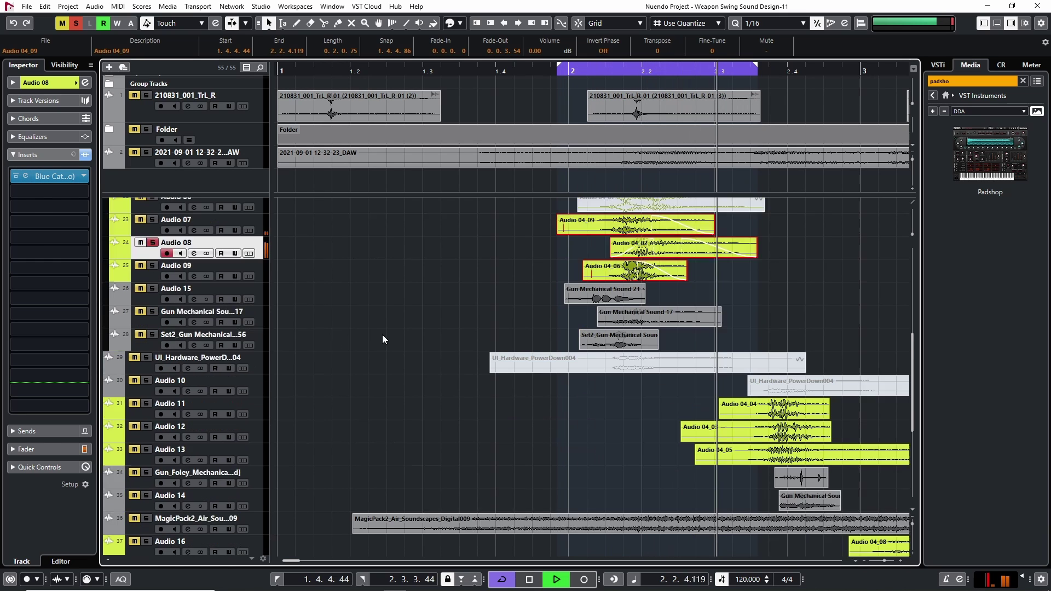
key("space")
- Look at the Audio 04_02 clip and the Blue Cat insert on Audio 08, closing the plug-in window at the end
scroll(493, 337, "up", 1)
key("h")
key("h")
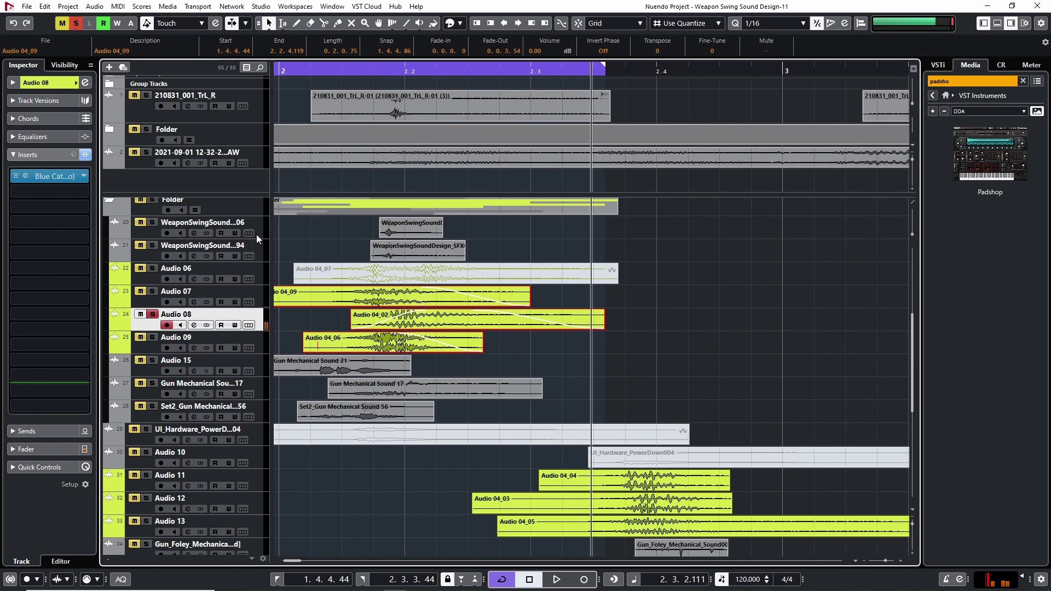
left_click_drag(366, 319, 447, 324)
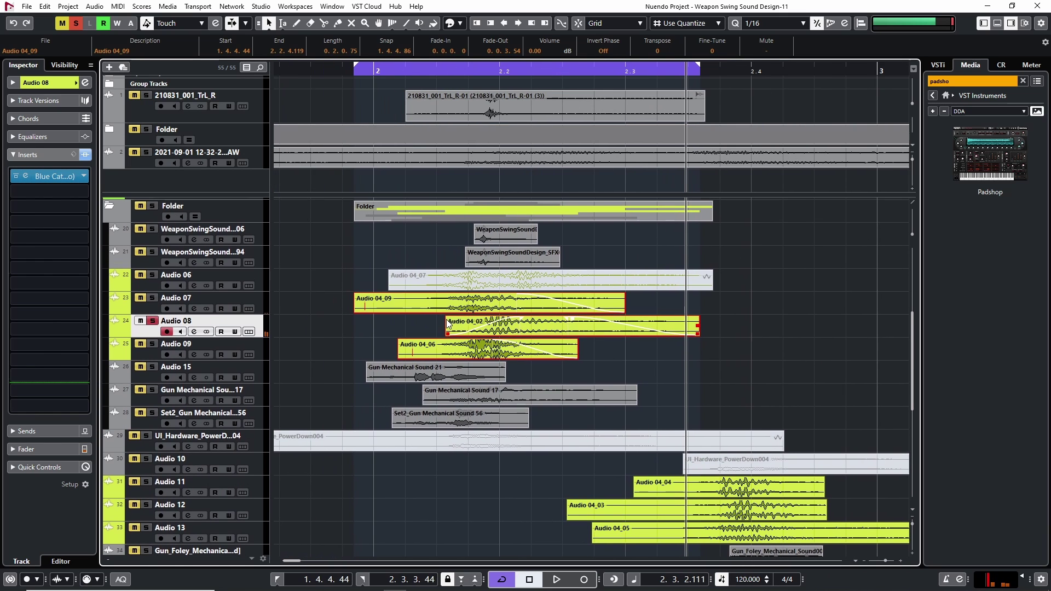
left_click(27, 177)
left_click(649, 187)
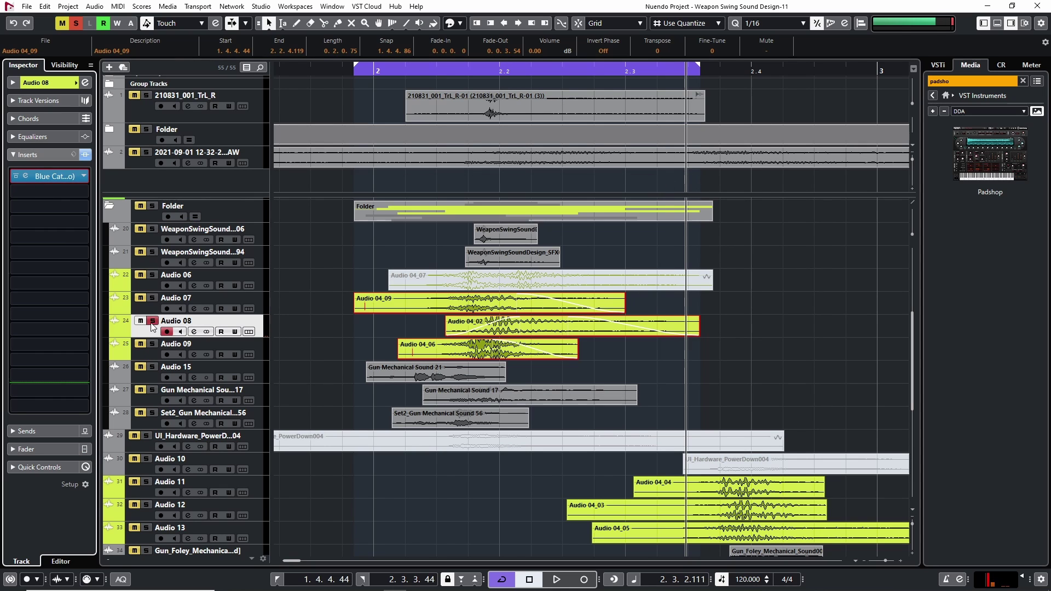
- Move the solo from Audio 08 to Audio 09 and play its Audio 04_06 clip from around bar 2
left_click(152, 322)
left_click(152, 345)
left_click_drag(369, 298, 423, 295)
scroll(423, 299, "left", 1)
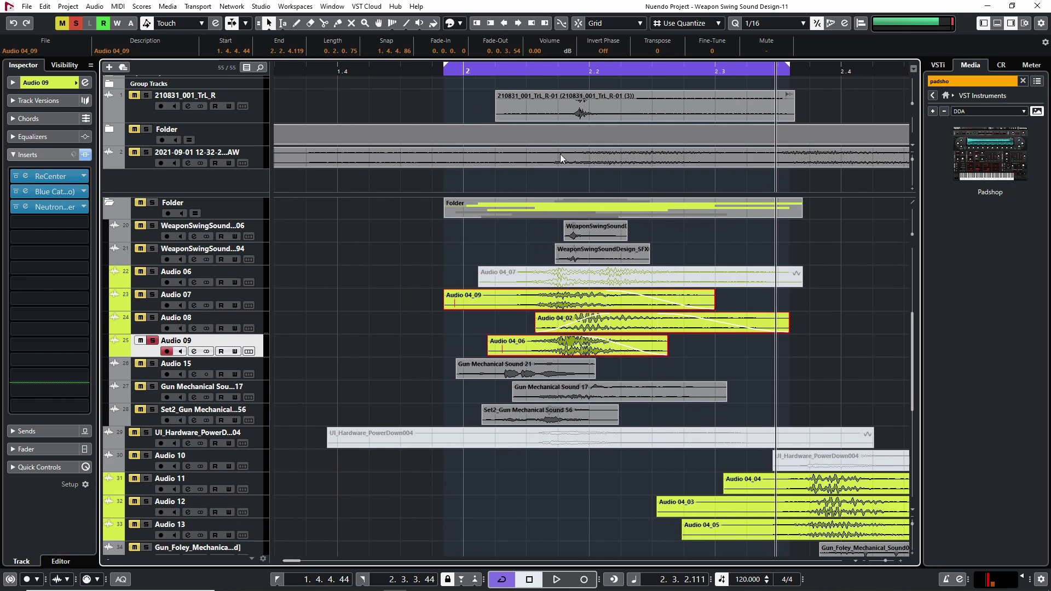
left_click_drag(508, 70, 235, 173)
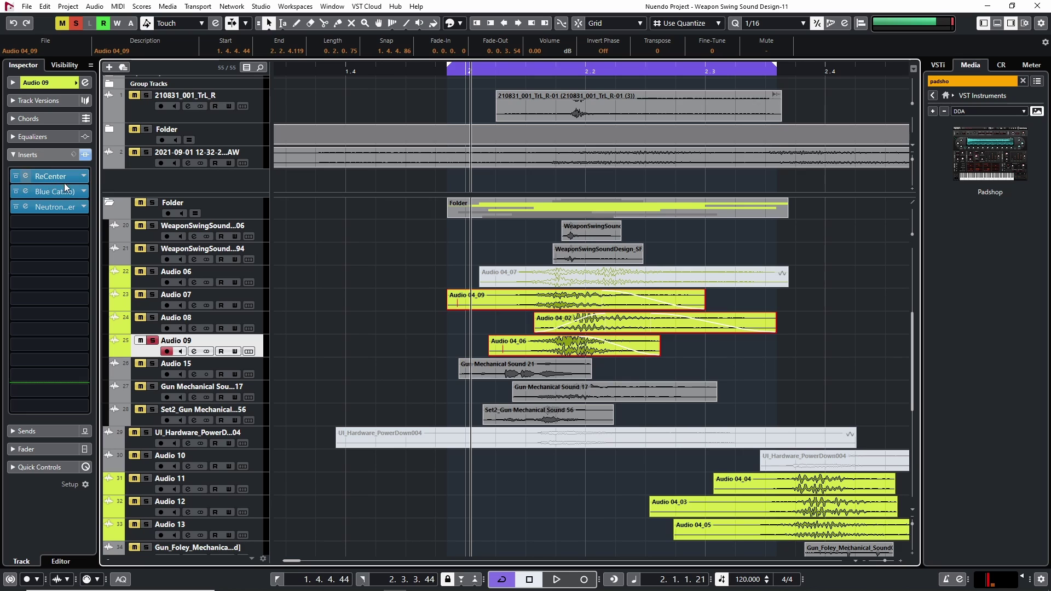
key("space")
key("space")
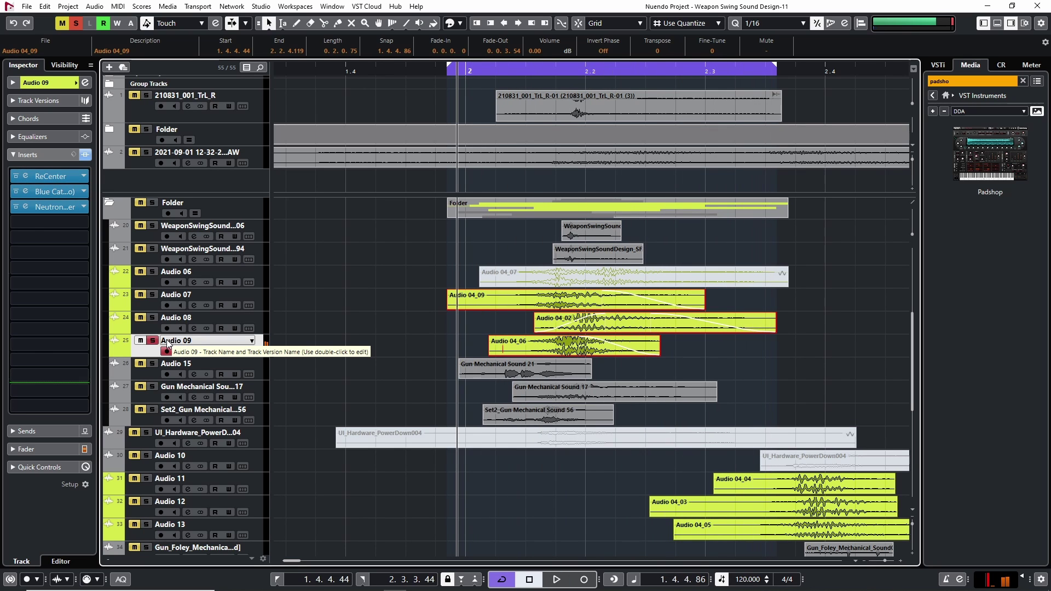
key("space")
key("space")
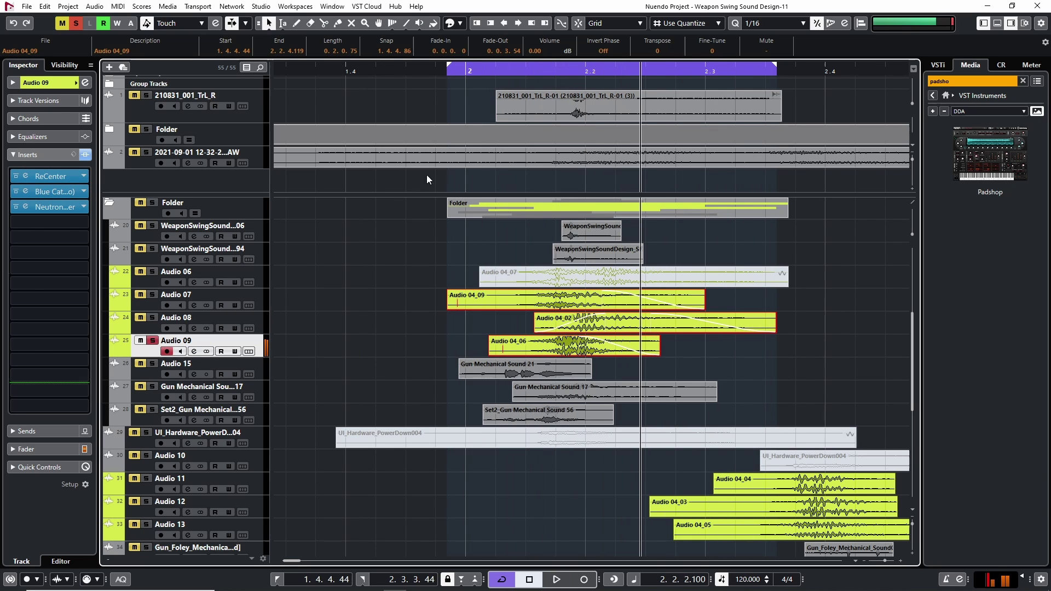
- Audition Audio 09 from bar 2 with all its inserts bypassed, and reactivate them
left_click(466, 68)
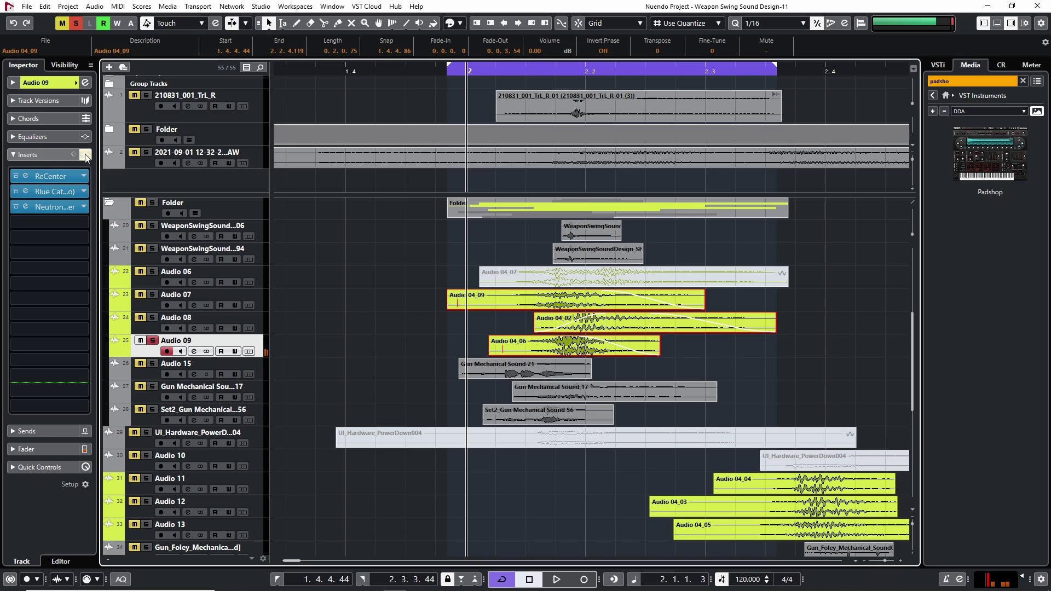
left_click(86, 156)
key("space")
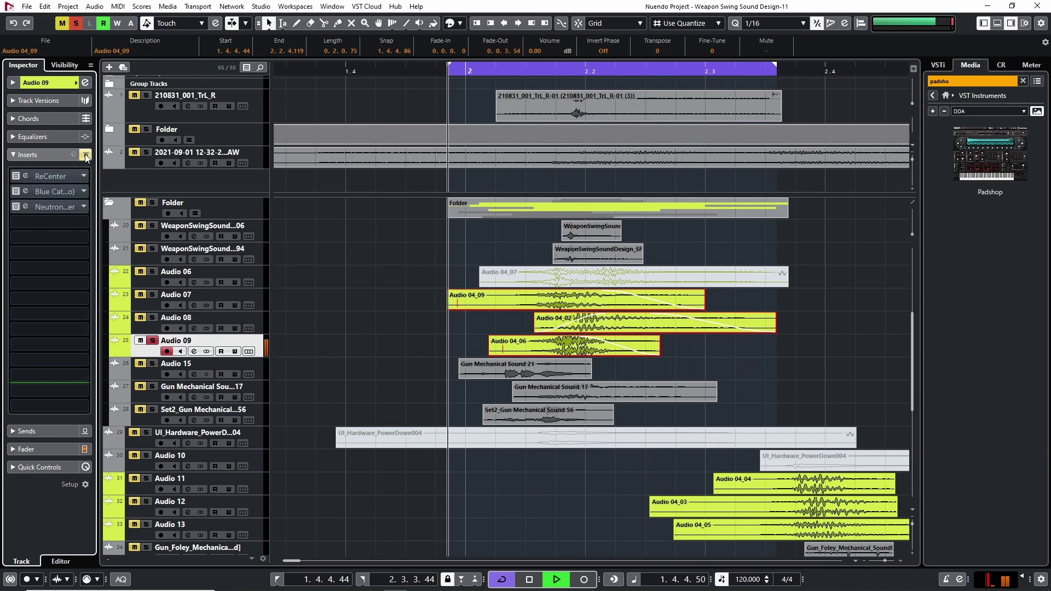
key("space")
left_click(85, 156)
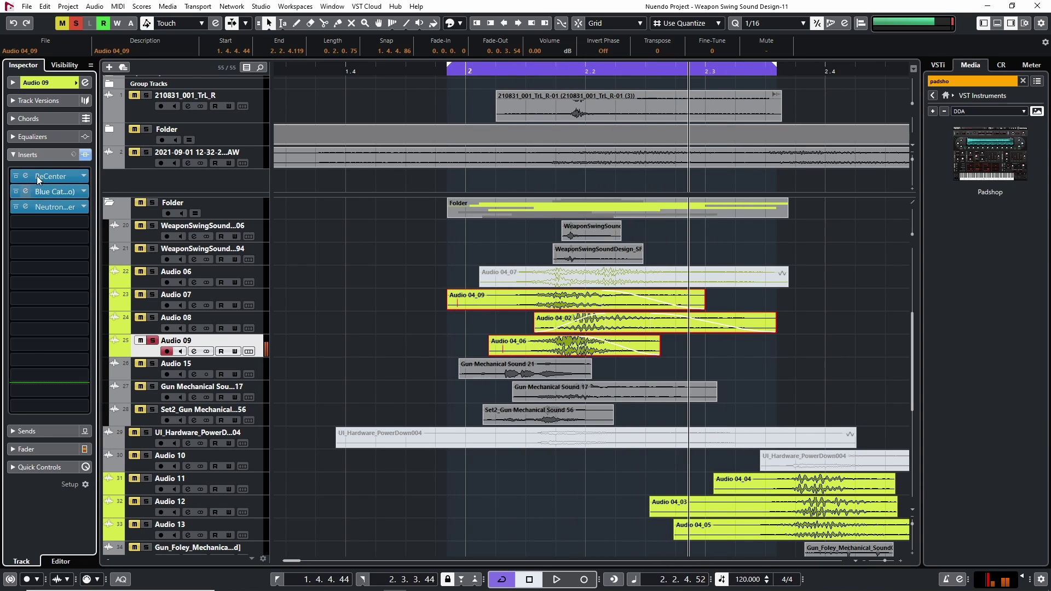
- Bypass Audio 09's inserts except ReCenter, open the ReCenter window and watch its stereo display during playback
left_click(86, 156)
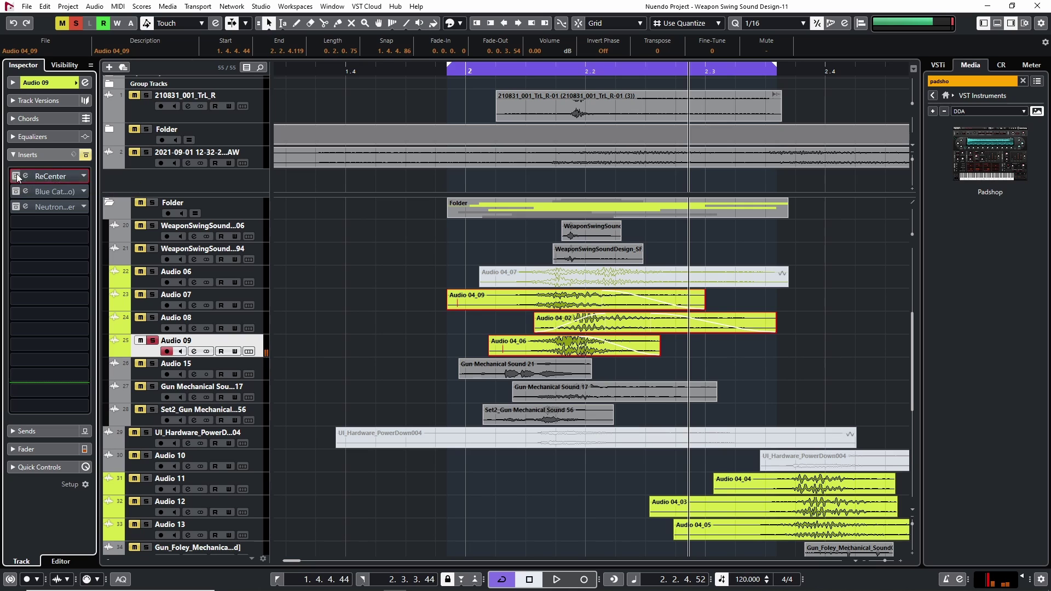
left_click(25, 175)
key("space")
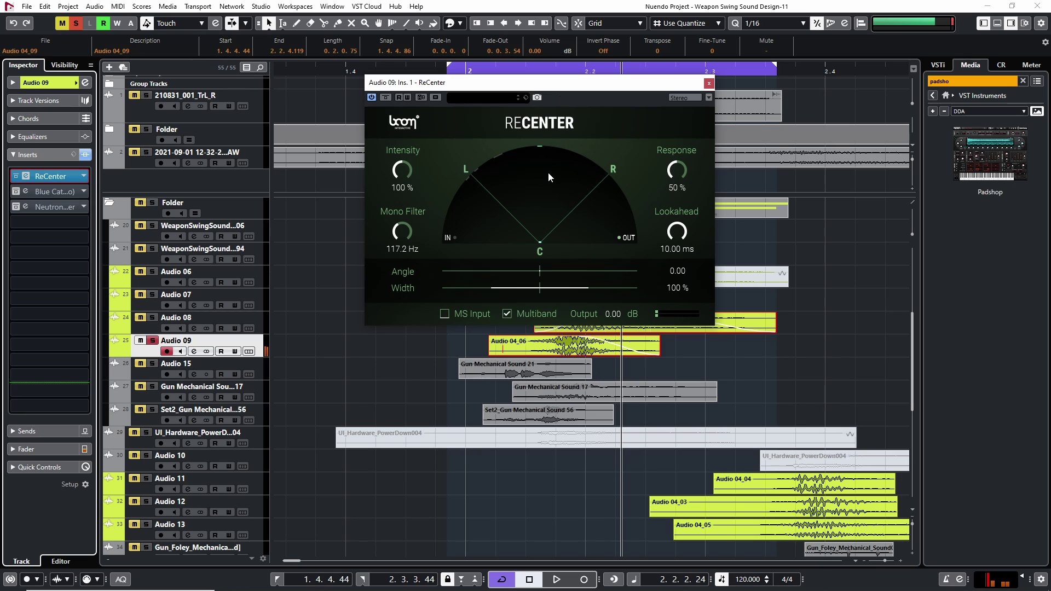
key("space")
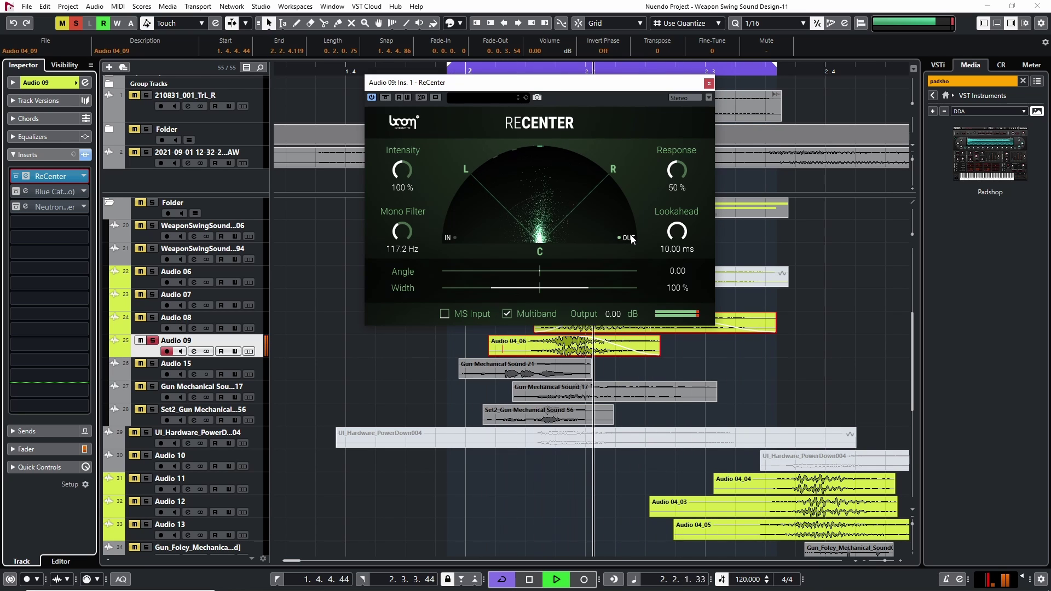
- Stop playback, close the ReCenter window and reactivate the Blue Cat insert on Audio 09
key("space")
left_click(710, 83)
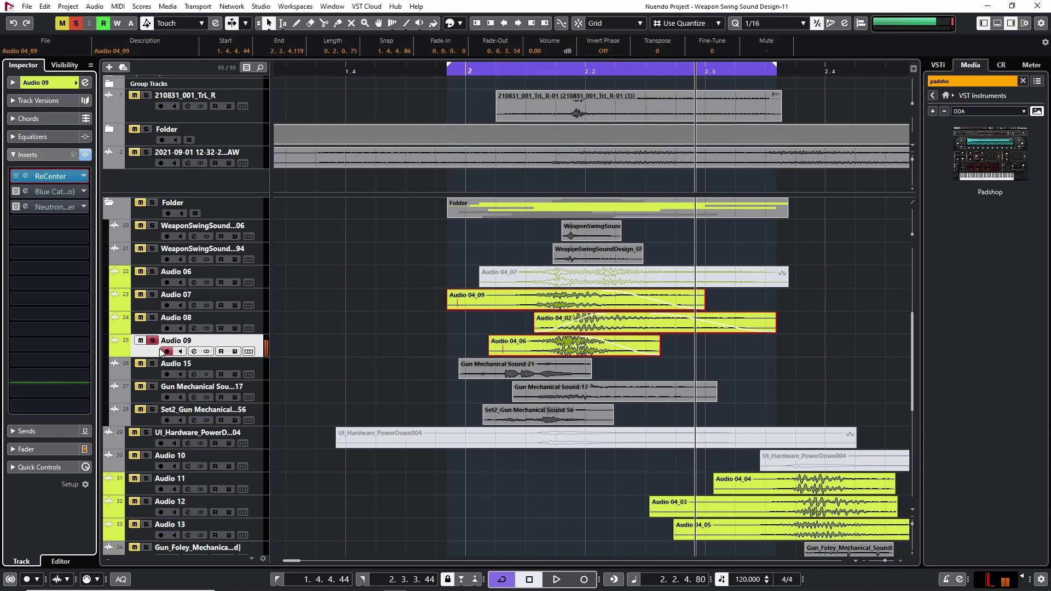
left_click(18, 191)
left_click(28, 191)
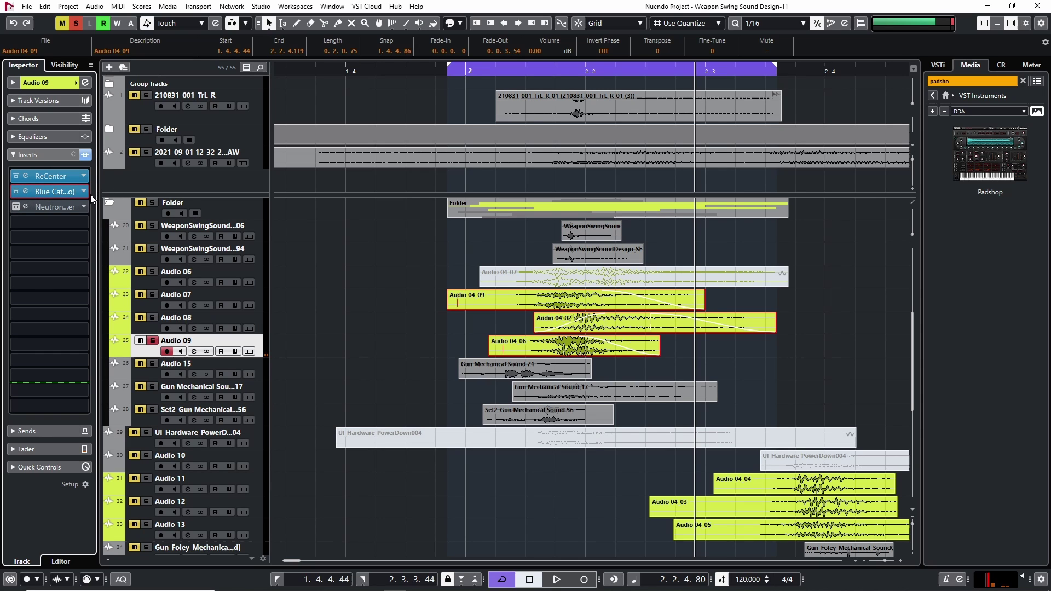
- Reactivate the Neutron 2 Equalizer insert on Audio 09 and watch its EQ display during playback, closing its window at the end
left_click(24, 207)
left_click(31, 207)
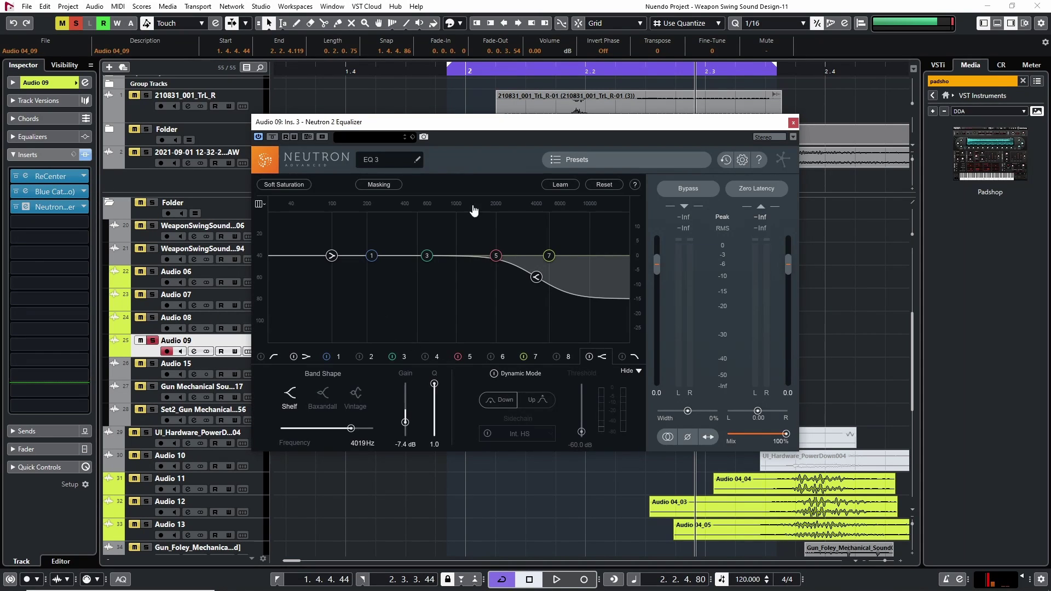
key("space")
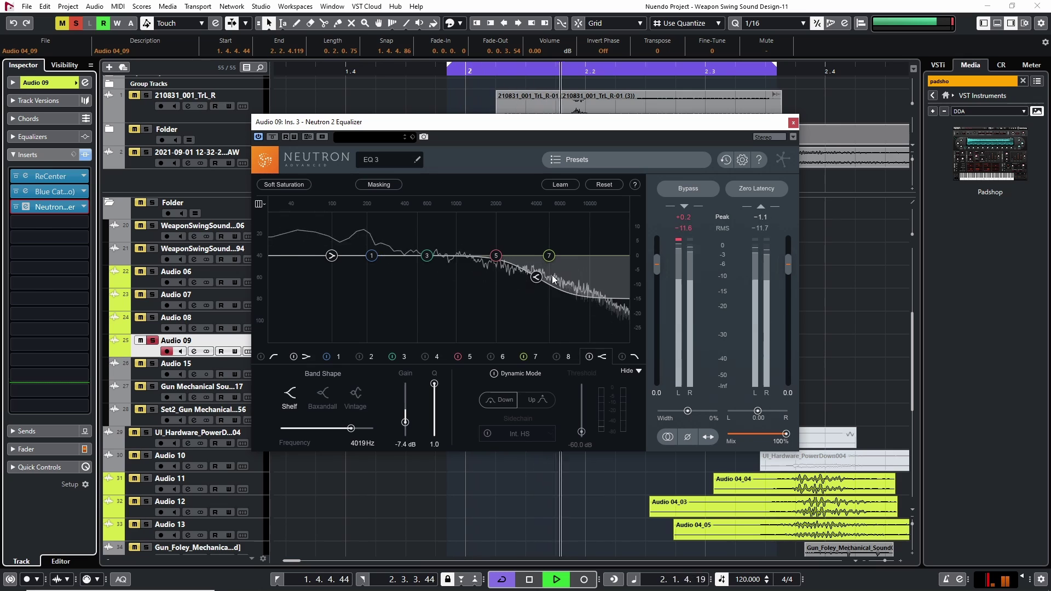
left_click(793, 122)
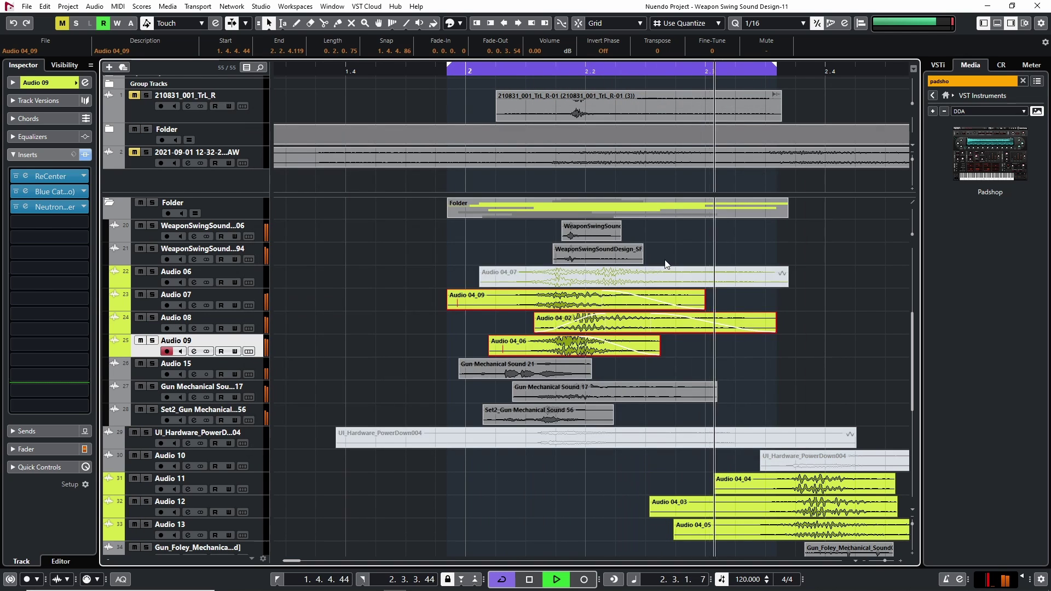
key("space")
- Solo Audio 15 and the two gun mechanical tracks below it, and audition them together from around bar 2
left_click(151, 364)
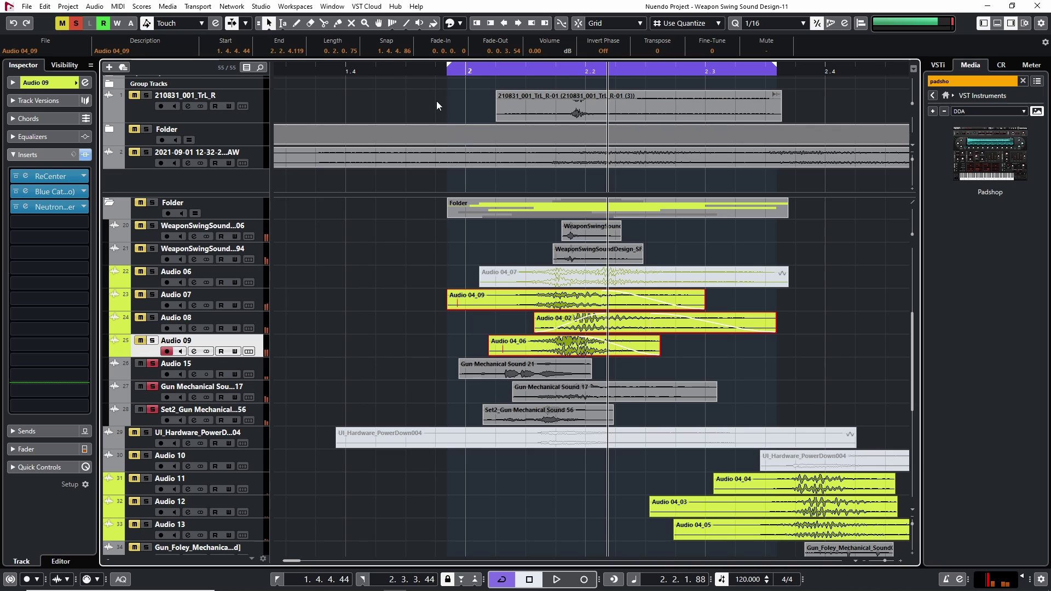
left_click_drag(480, 72, 456, 70)
key("space")
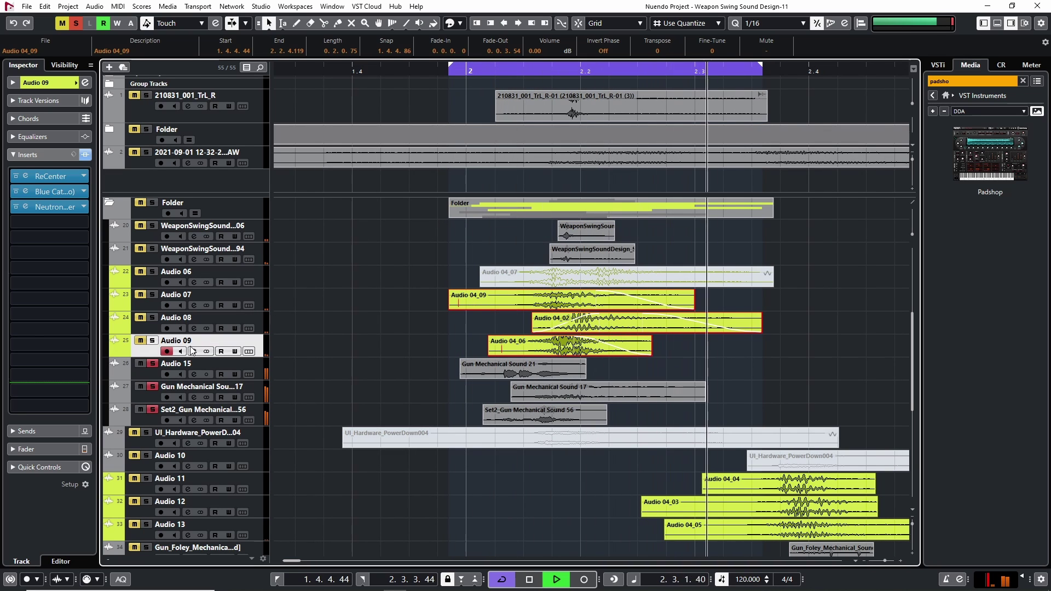
key("space")
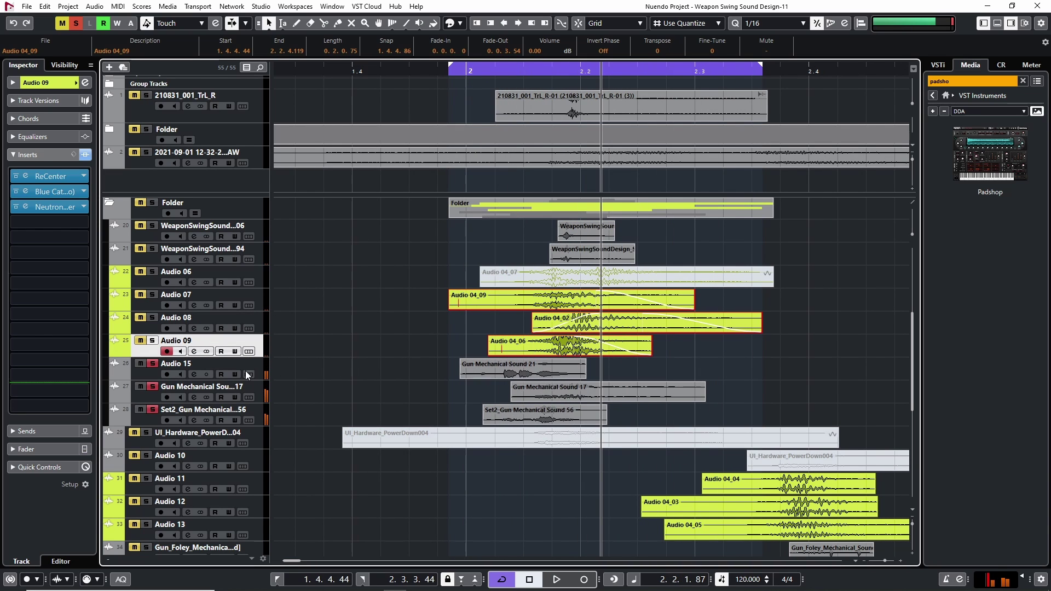
- Select the Audio 15 track and its Gun Mechanical Sound 21 clip from among the soloed gun mechanical layers
left_click(163, 372)
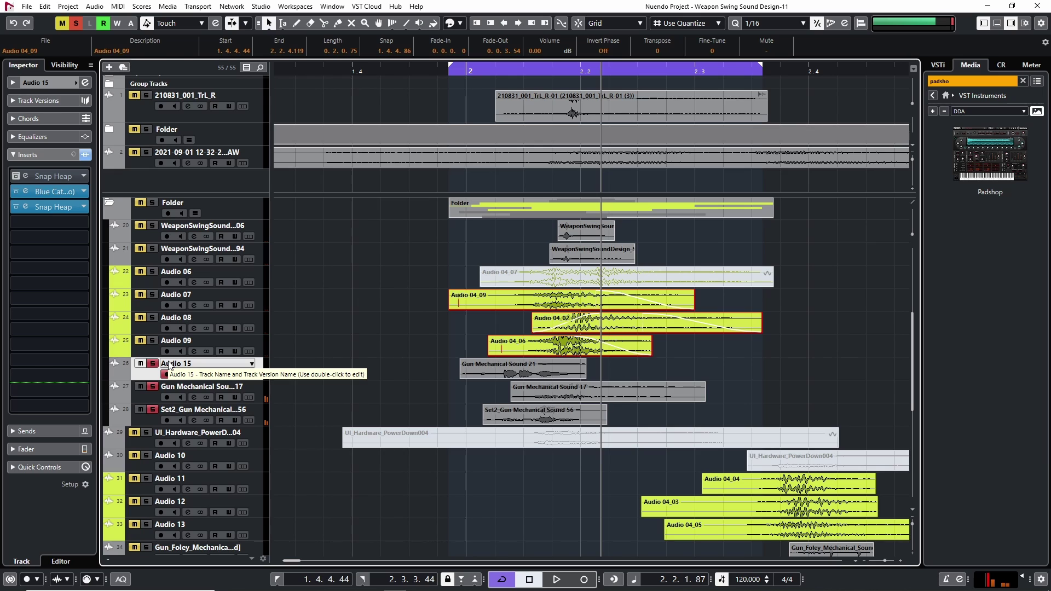
key("Down")
key("Up")
key("Down")
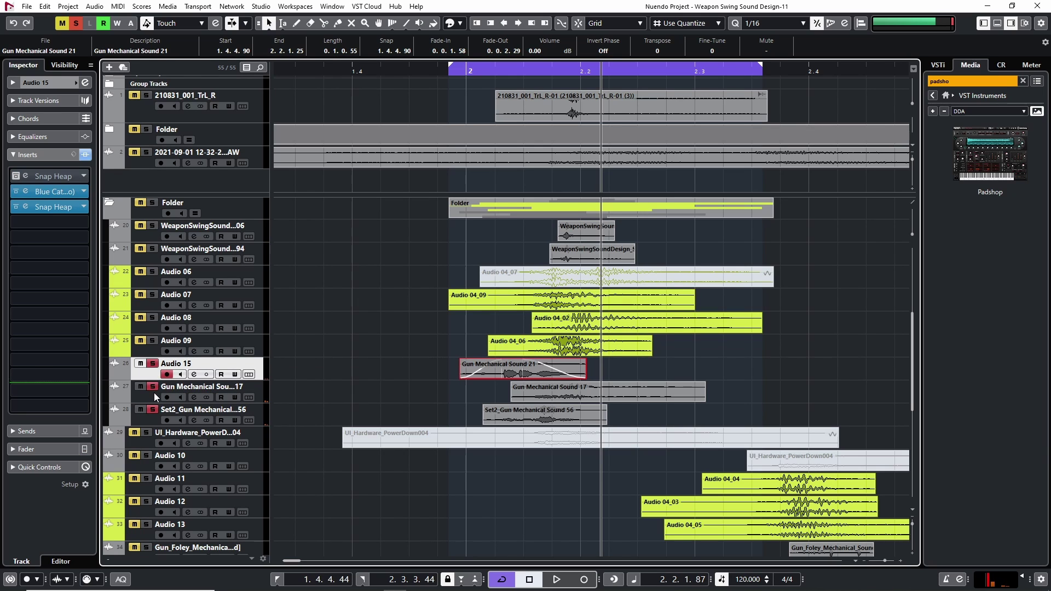
left_click(152, 399)
key("Up")
left_click(149, 420)
left_click(150, 369)
- Open the active Snap Heap insert on Audio 15, show its ENV 1 settings and move the window clear of the tracks
left_click(52, 208)
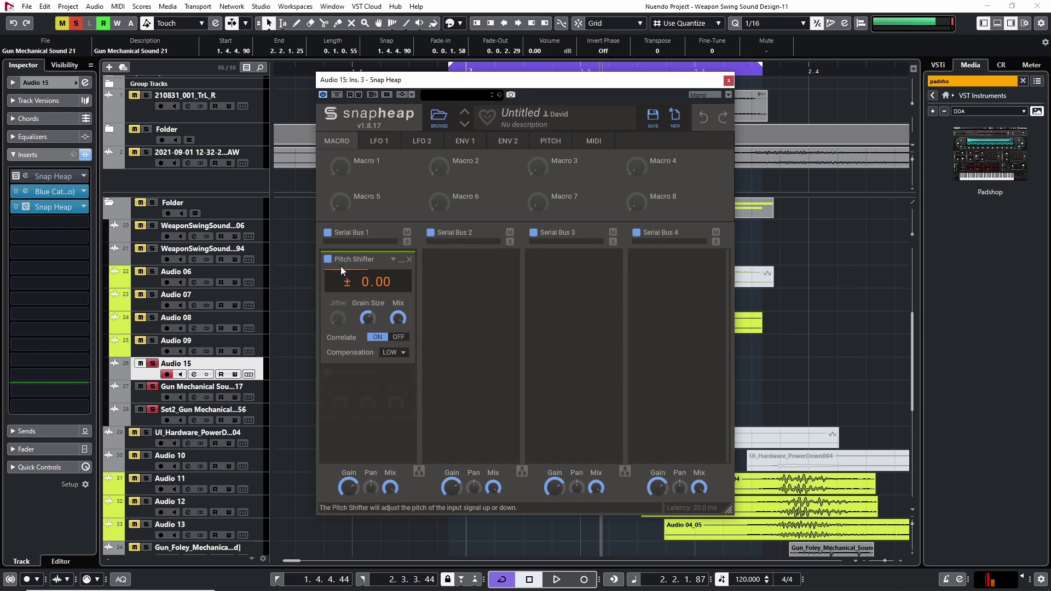
left_click(465, 141)
left_click_drag(504, 85, 860, 77)
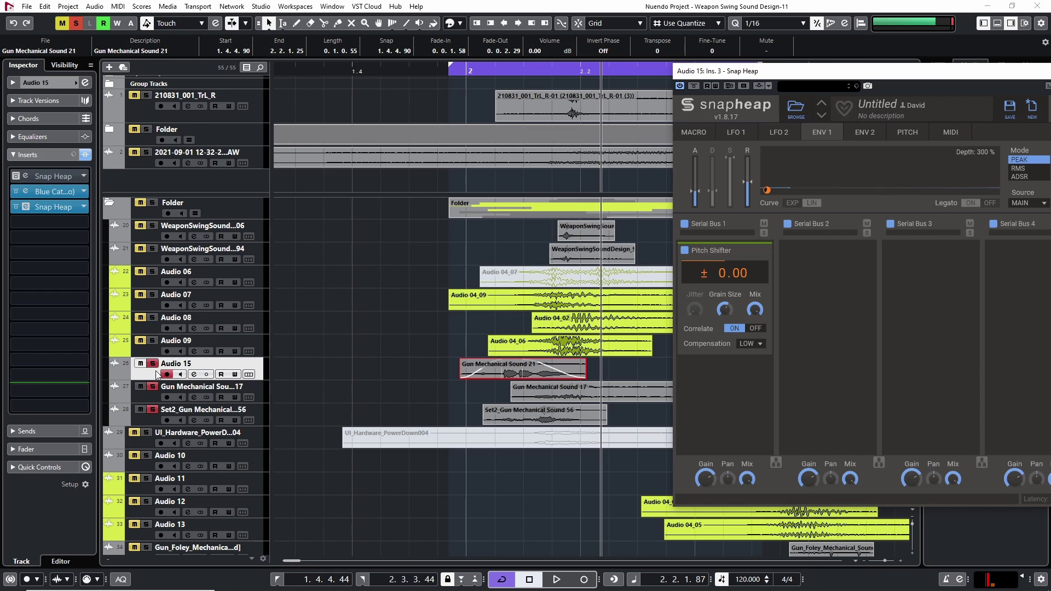
- Audition Audio 15 soloed while switching its active Snap Heap insert off and on, closing the plug-in window at the end
key("space")
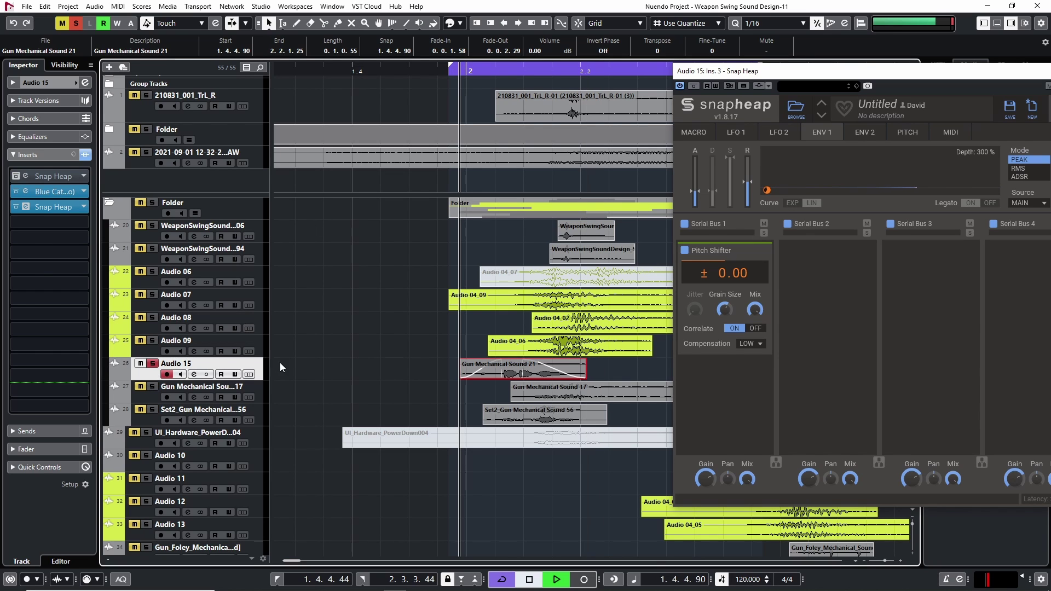
left_click(15, 207)
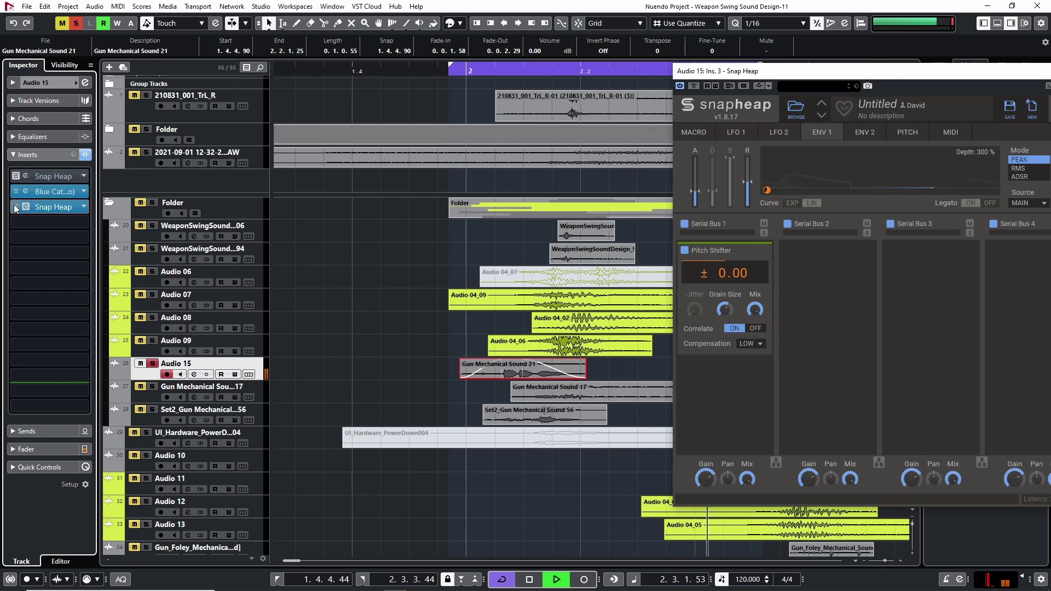
left_click(15, 207)
key("space")
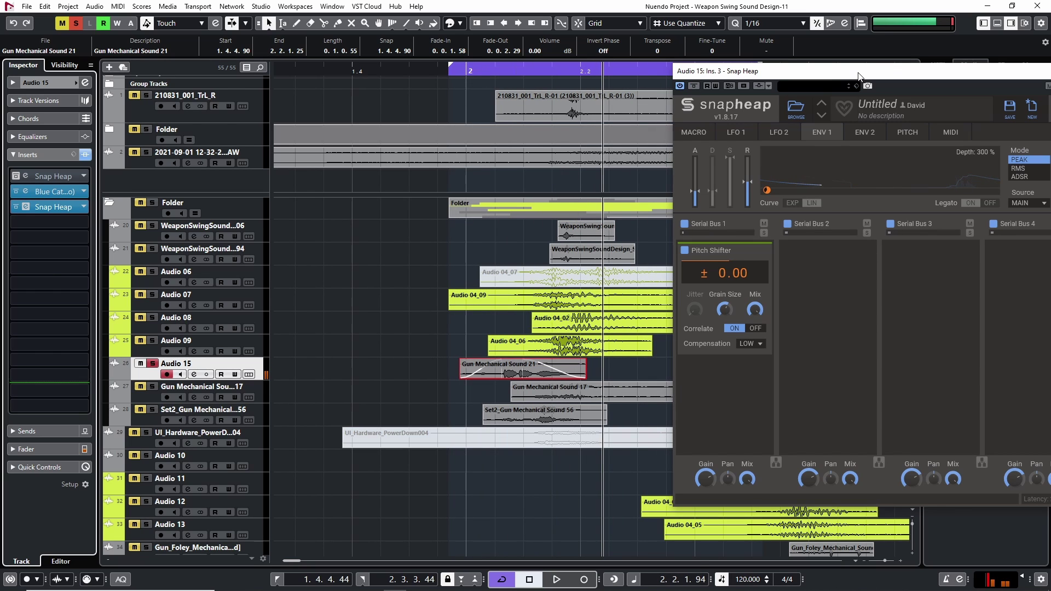
left_click_drag(858, 76, 641, 105)
left_click(866, 100)
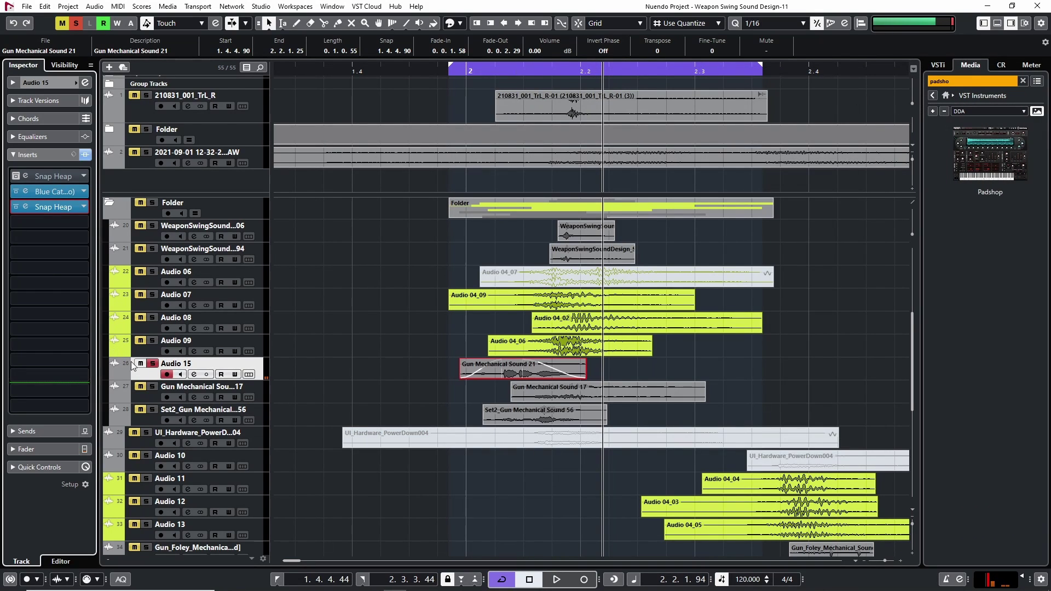
- Clear the solos on the gun mechanical layers and play the full mix from just before bar 2
left_click(153, 363)
left_click(455, 75)
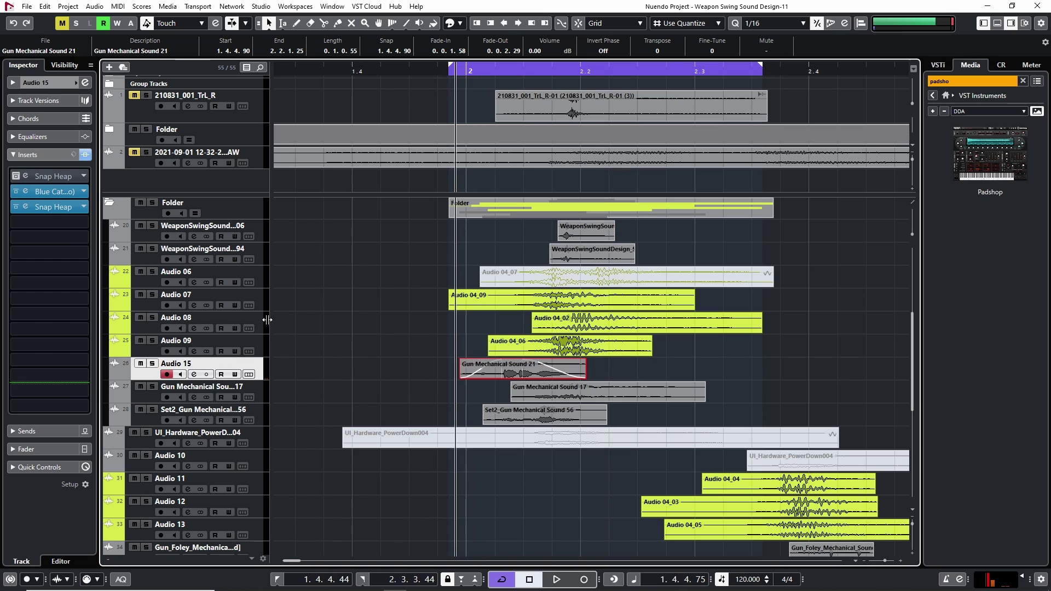
left_click(152, 364)
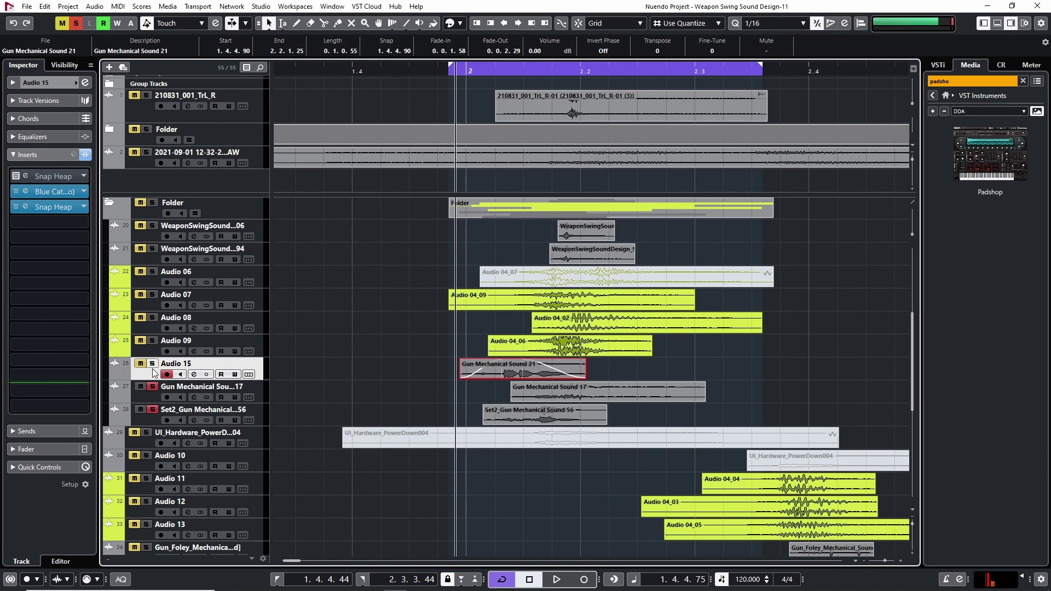
left_click(152, 409)
scroll(517, 244, "up", 3)
scroll(586, 267, "down", 3)
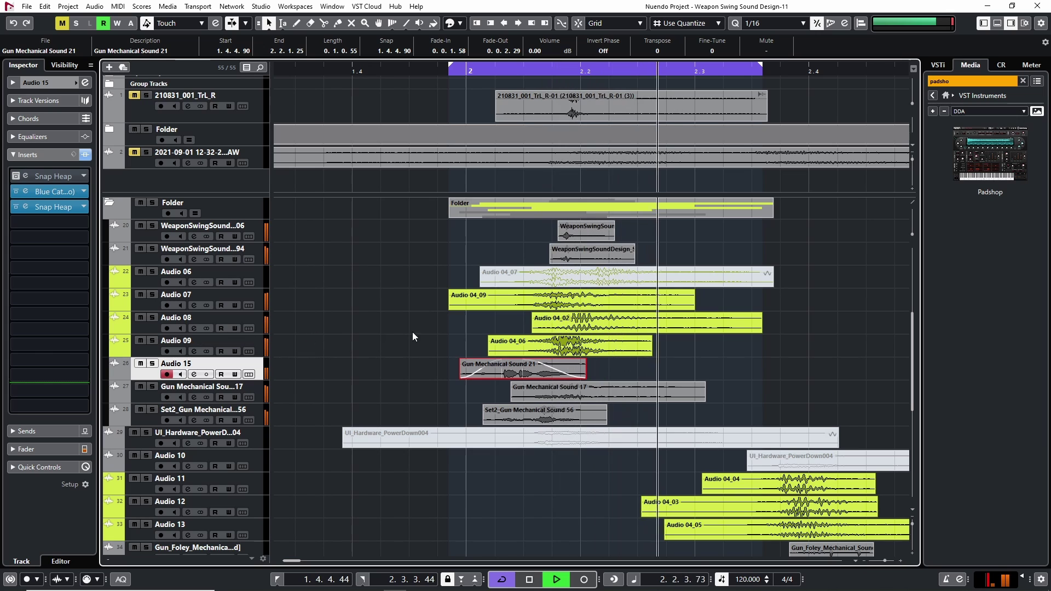
key("space")
- Select the clips on Audio 11 through Audio 14, set the loop range to them and audition that range
scroll(651, 313, "down", 5)
left_click_drag(705, 304, 336, 366)
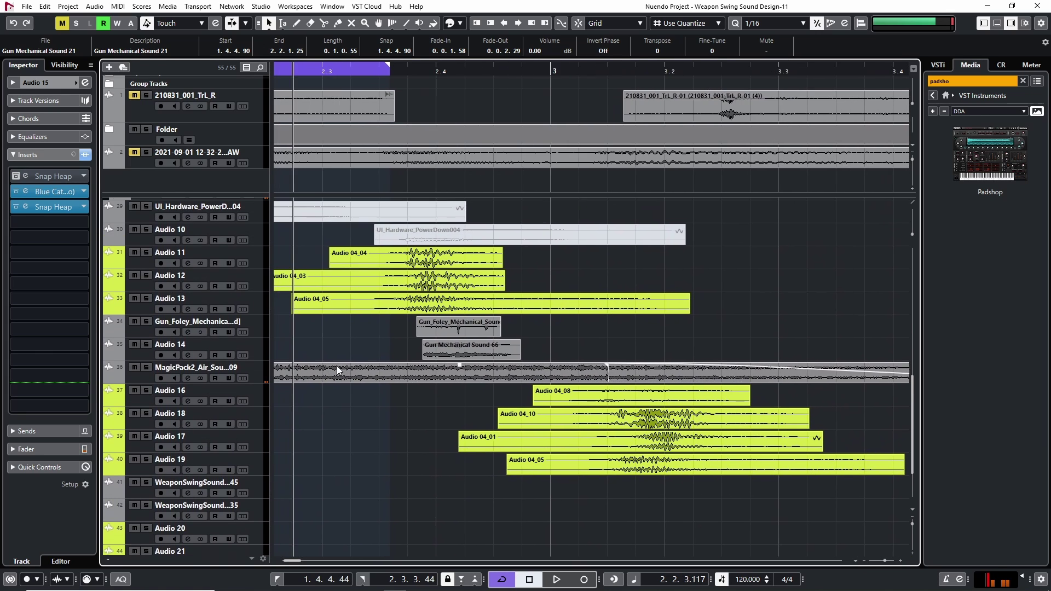
key("g")
key("g")
left_click_drag(606, 330, 660, 288)
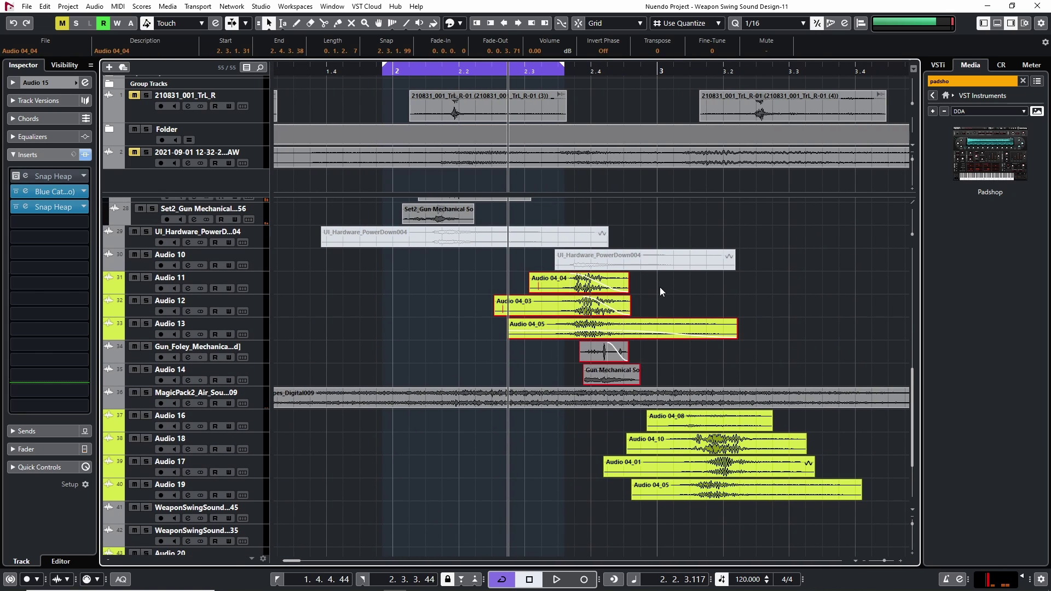
key("p")
key("space")
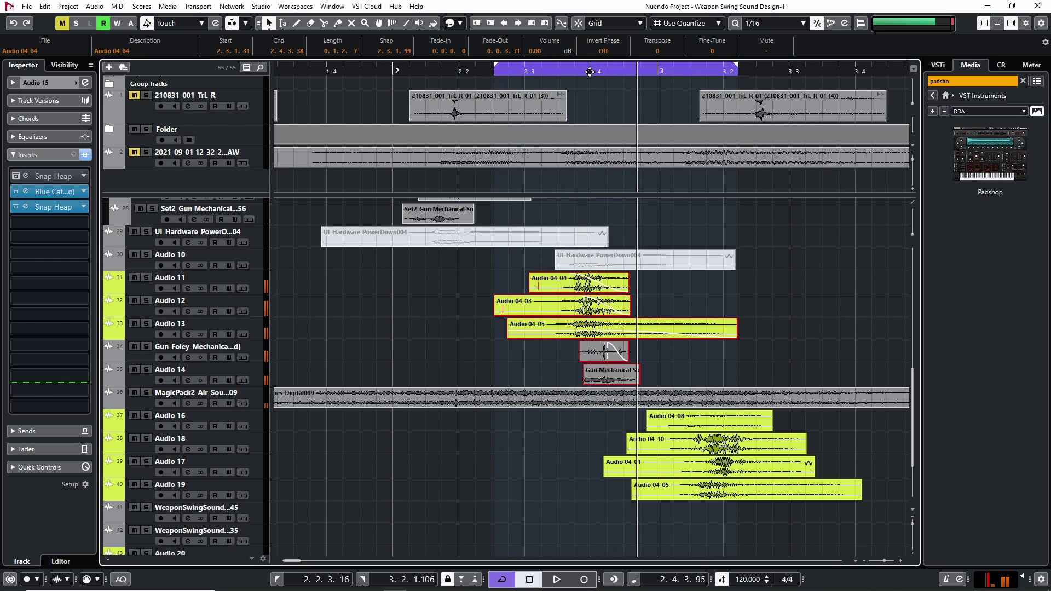
key("space")
- Audition Audio 11, Audio 12 and Audio 13 one at a time, moving the solo to each in turn
left_click(125, 288)
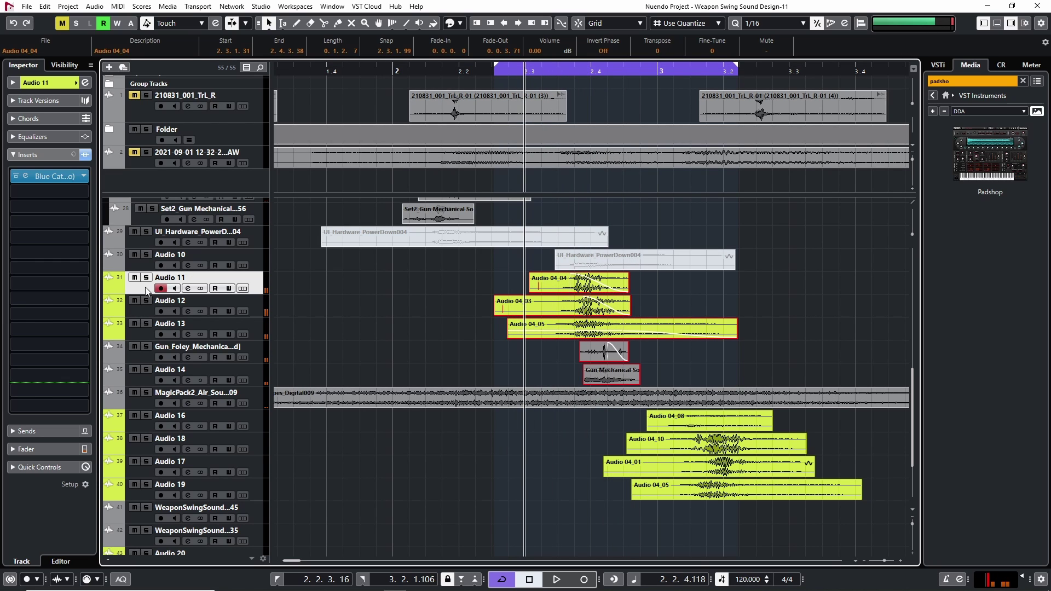
left_click(147, 277)
key("space")
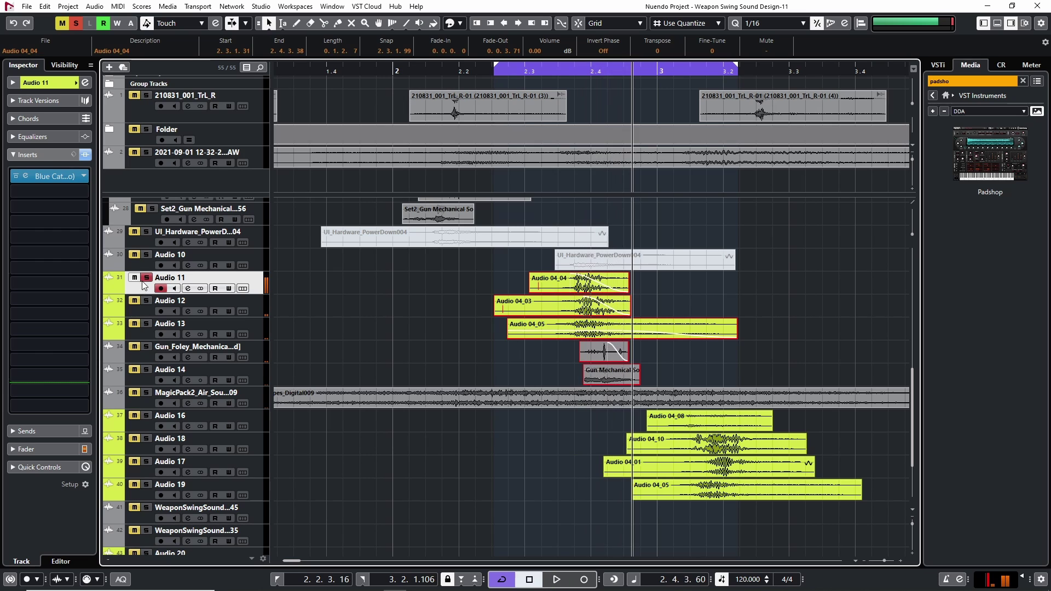
left_click(144, 313)
left_click(147, 301)
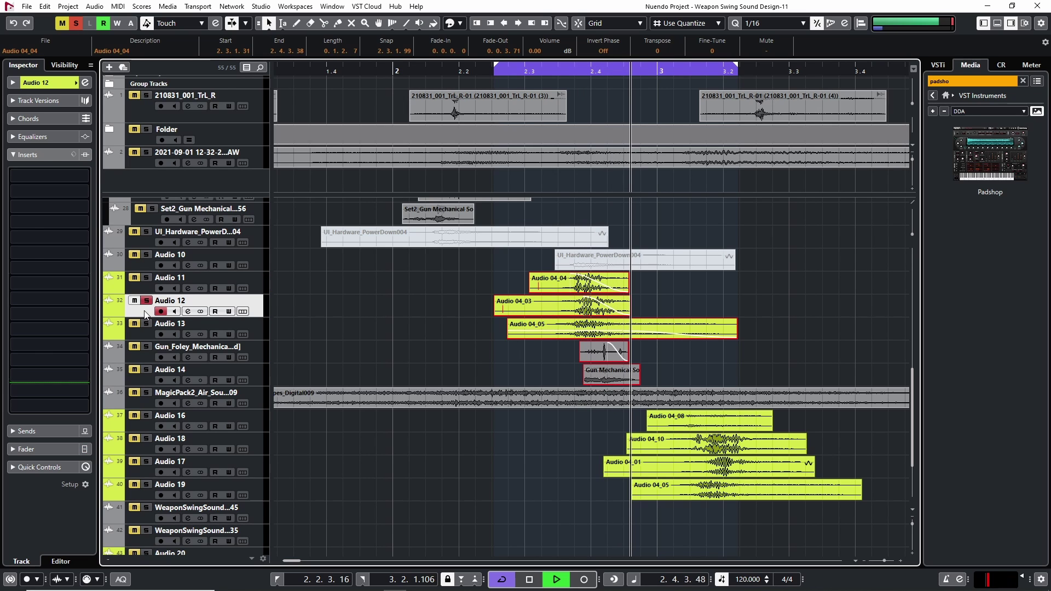
key("space")
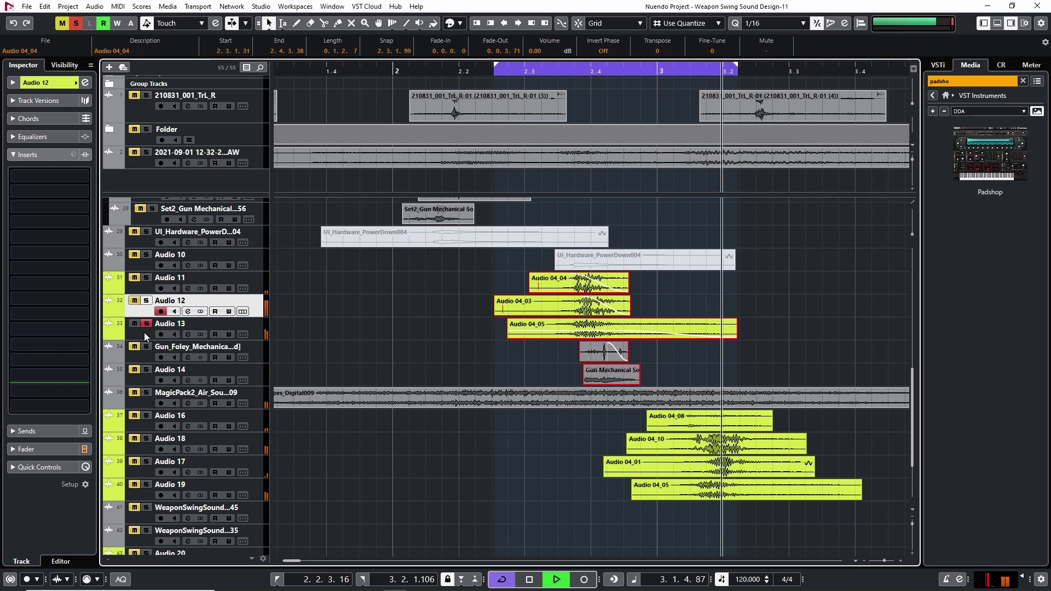
left_click(146, 323)
key("space")
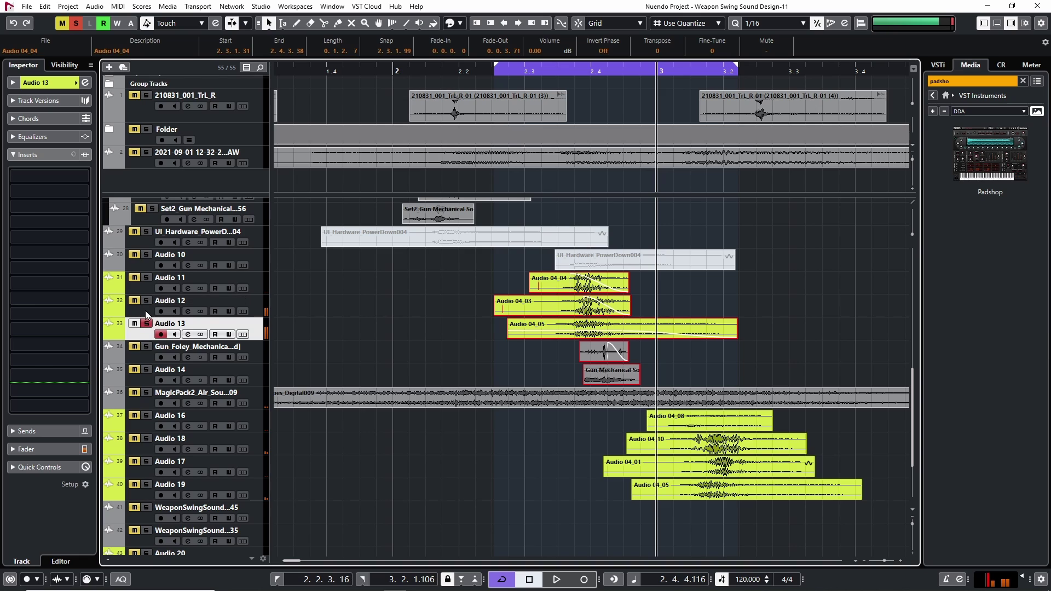
- Clear the solo on Audio 13 and look at the Blue Cat insert on Audio 11, closing its window at the end
left_click(150, 290)
left_click(147, 324)
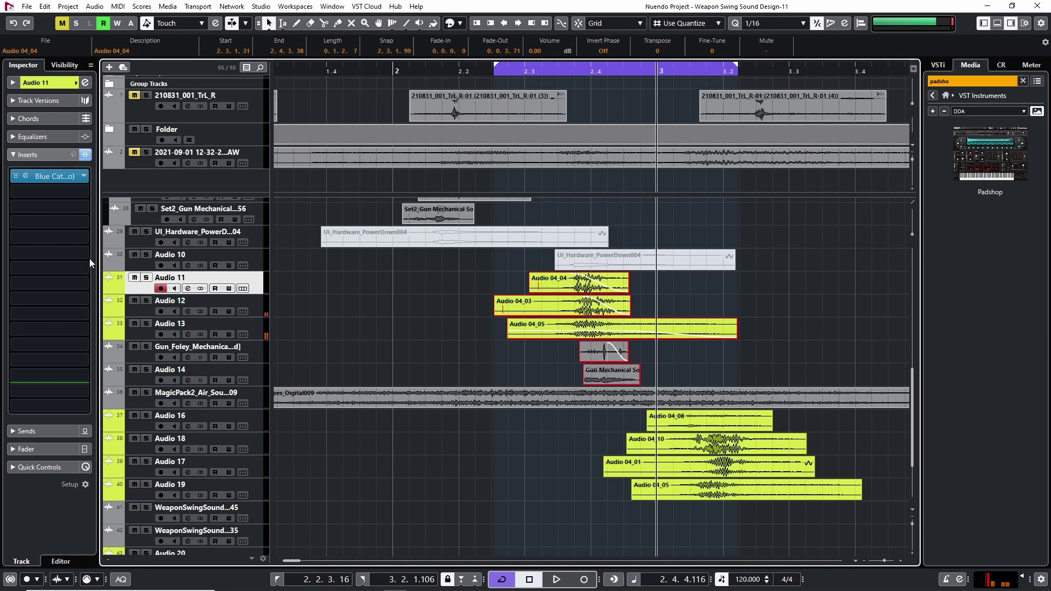
left_click(41, 176)
left_click(648, 187)
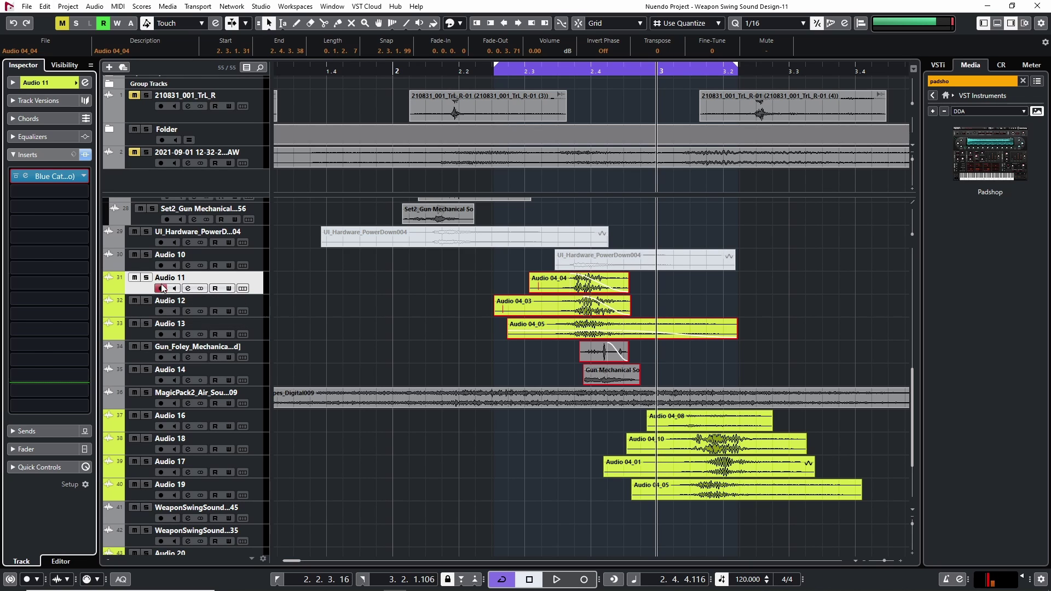
- Solo Audio 11, Audio 12 and Audio 13 and audition the three layers together
left_click(146, 277)
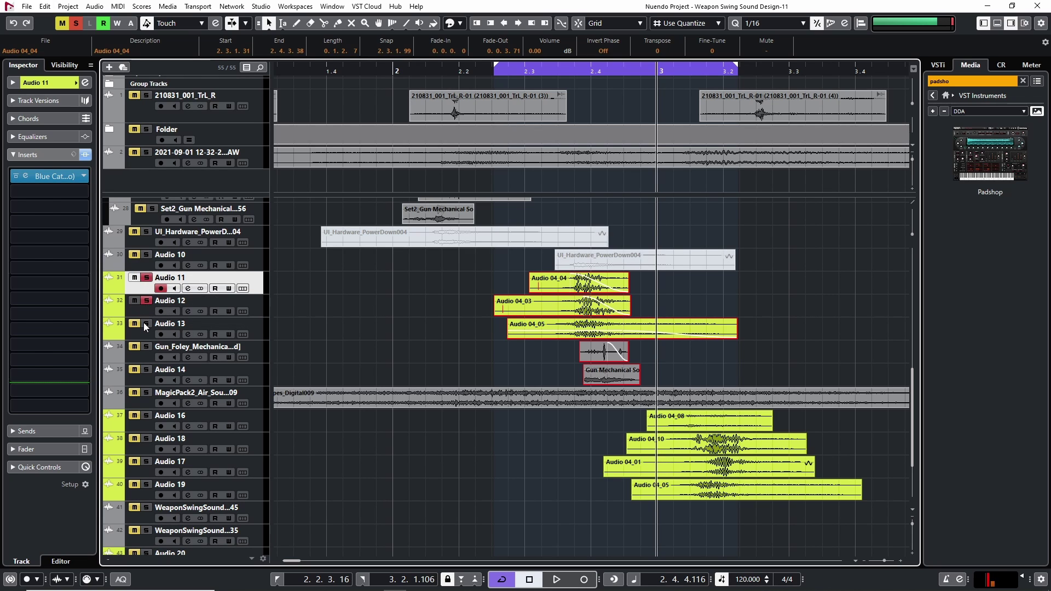
key("space")
left_click_drag(568, 73, 535, 74)
key("space")
key("space")
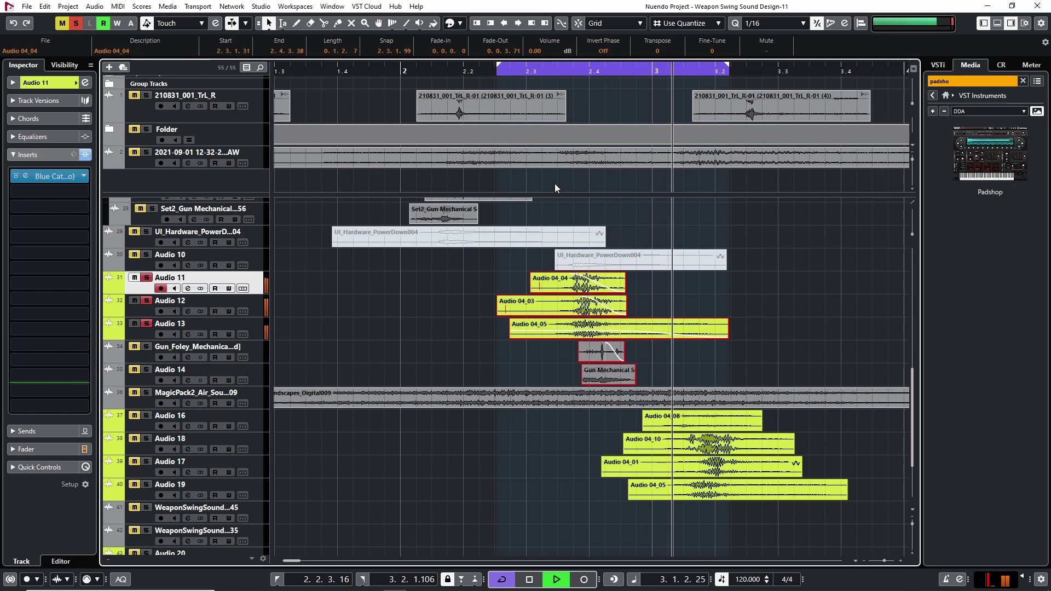
key("space")
- Look at the Audio 04_04, Audio 04_03 and Audio 04_05 clips individually, ending with Audio 04_05 selected
left_click(661, 284)
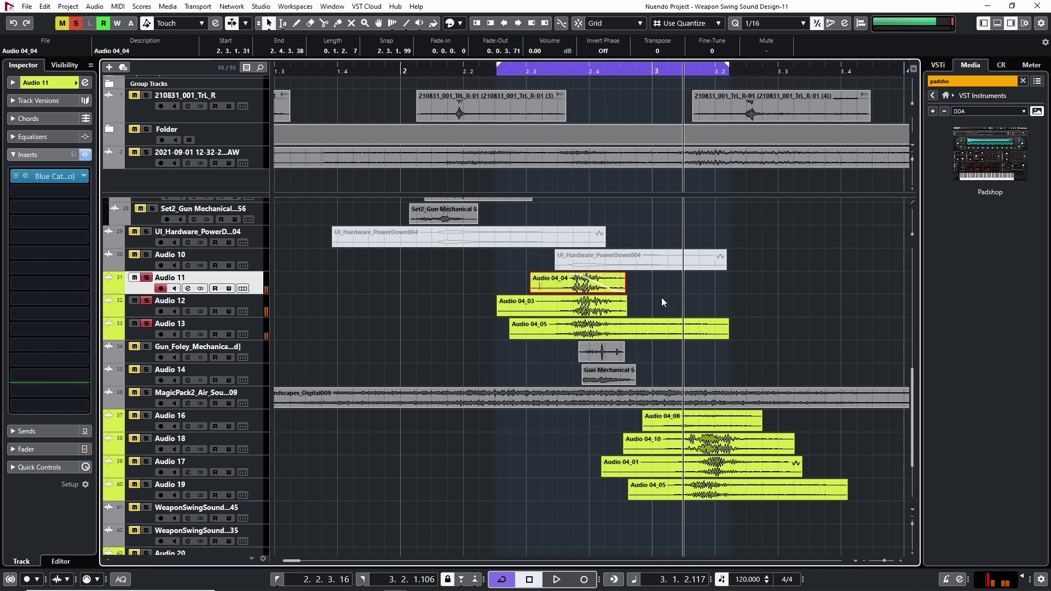
left_click(598, 310)
left_click(676, 336)
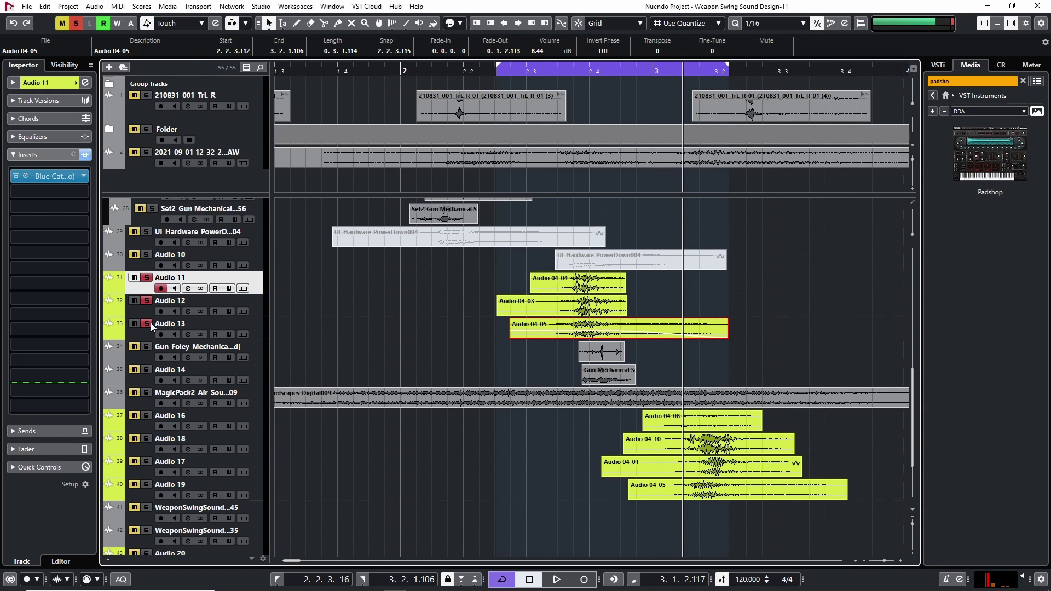
- Move the solo from Audio 11–13 to the Gun_Foley_Mechanical track and Audio 14, and play them together
left_click(146, 277)
left_click(146, 346)
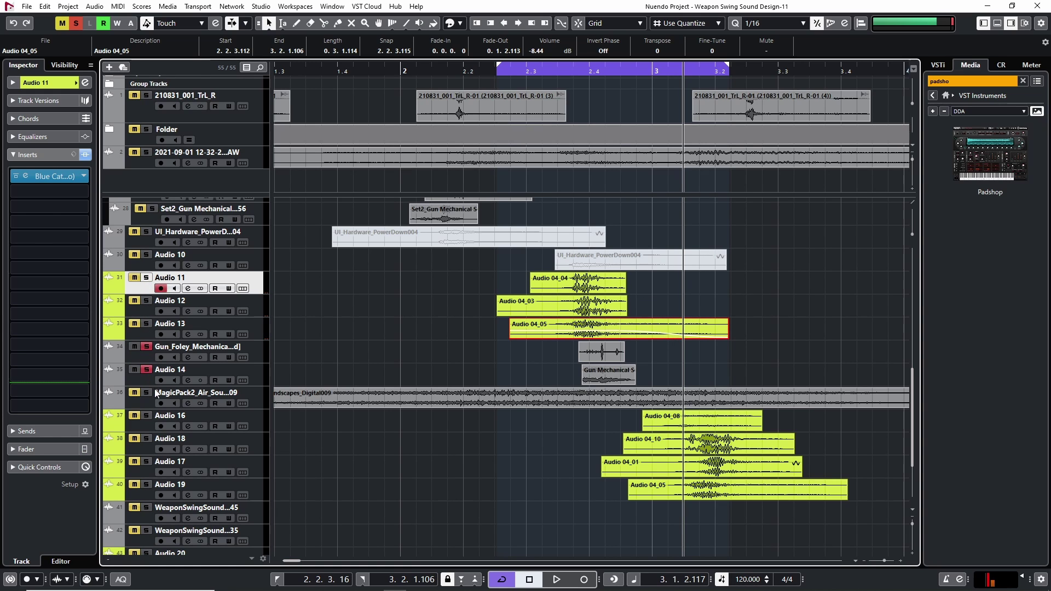
left_click(585, 70)
key("space")
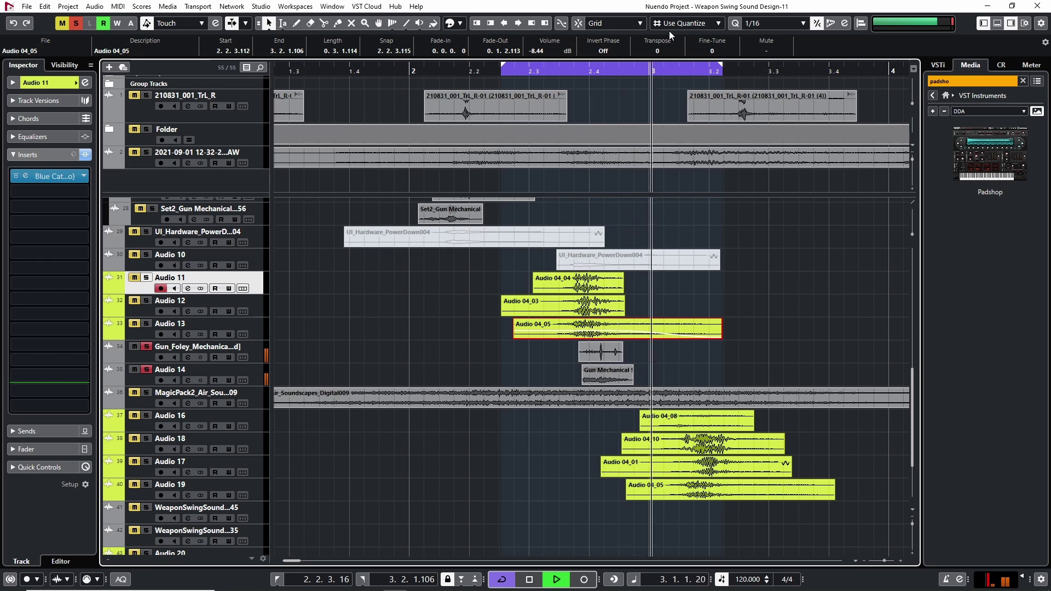
- Replay the Gun_Foley_Mechanical and Audio 14 layers, and clear the solo on both tracks at the end
key("space")
left_click(575, 70)
key("space")
key("space")
left_click(147, 347)
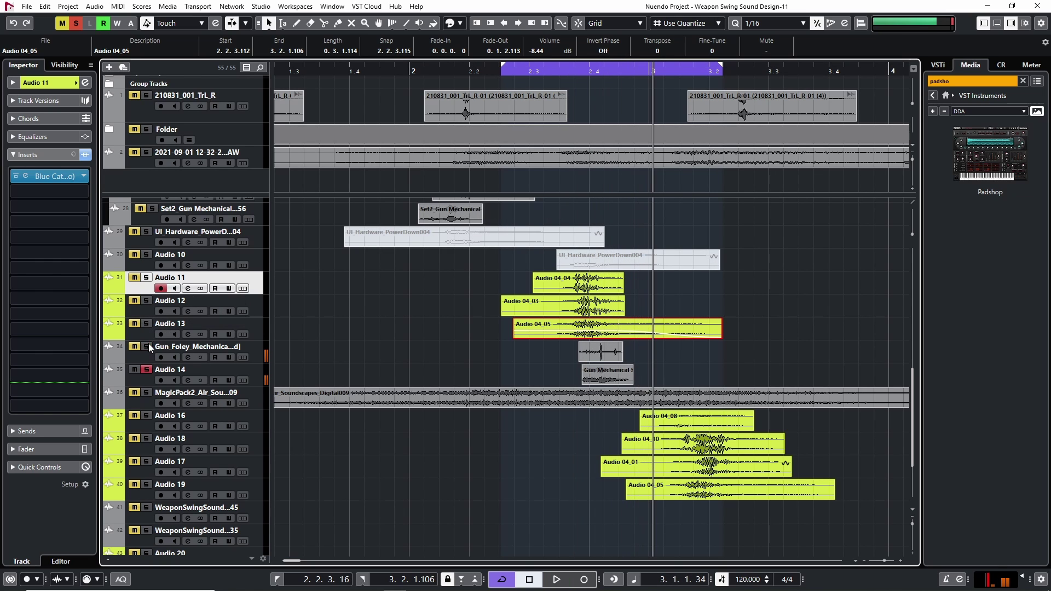
left_click(147, 370)
- Solo Audio 16, Audio 18, Audio 17 and Audio 19 and start playing the four layers together
scroll(365, 416, "down", 3)
key("h")
key("g")
key("h")
key("h")
key("h")
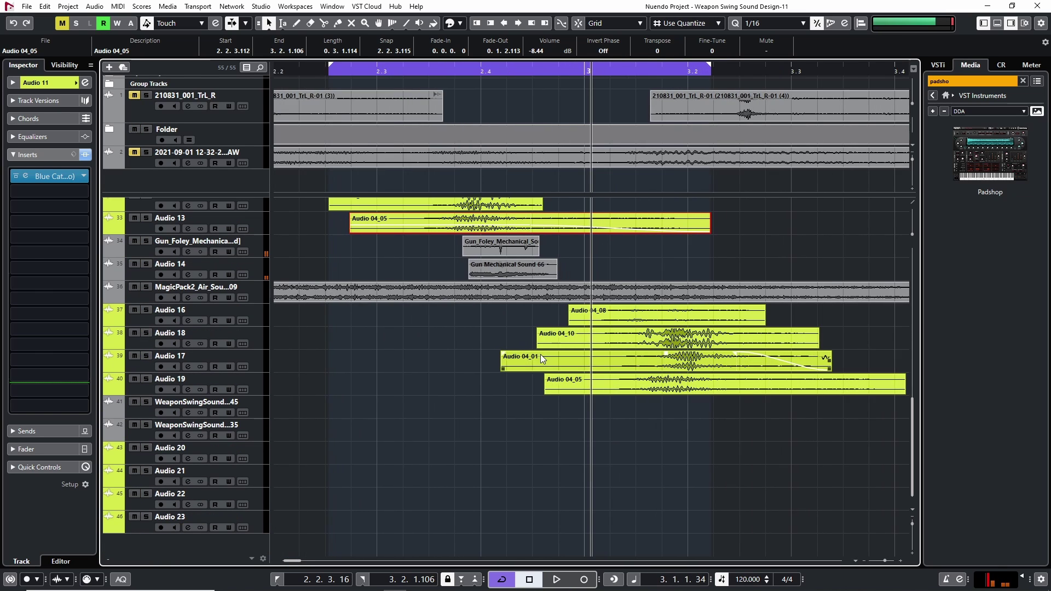
scroll(540, 353, "right", 2)
left_click_drag(149, 310, 144, 334)
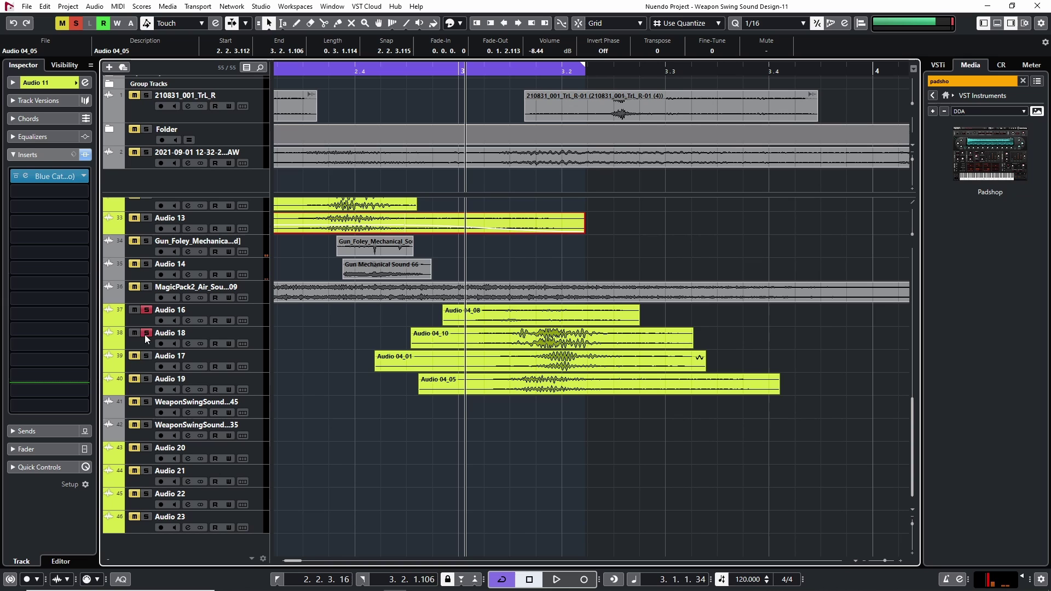
left_click(144, 374)
left_click(146, 378)
key("space")
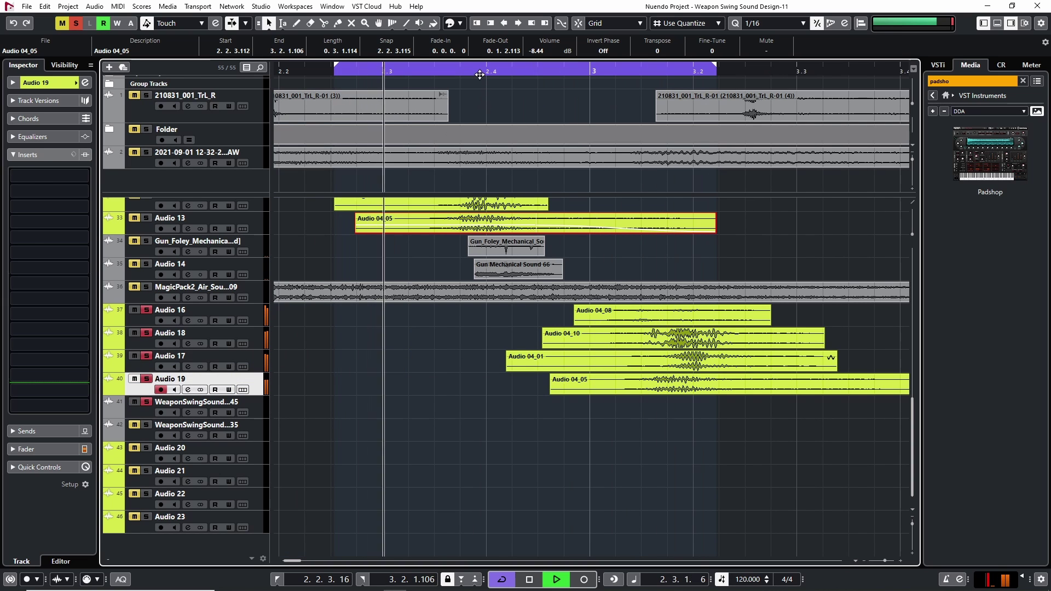
- Set the loop range around the clips on Audio 16 through Audio 19 and audition the soloed layers within it
key("space")
left_click_drag(550, 422, 866, 312)
key("p")
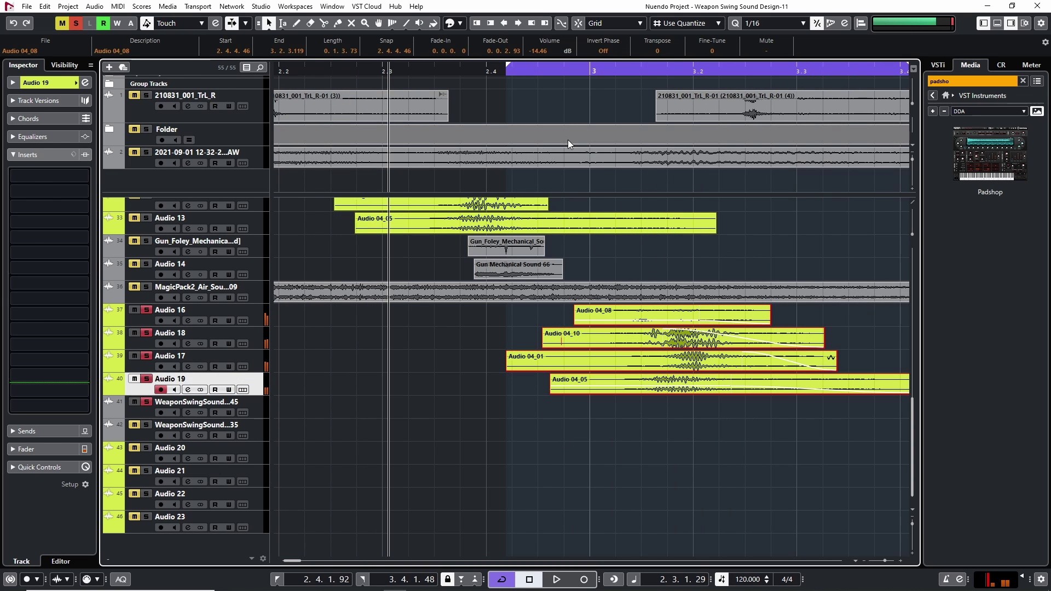
key("space")
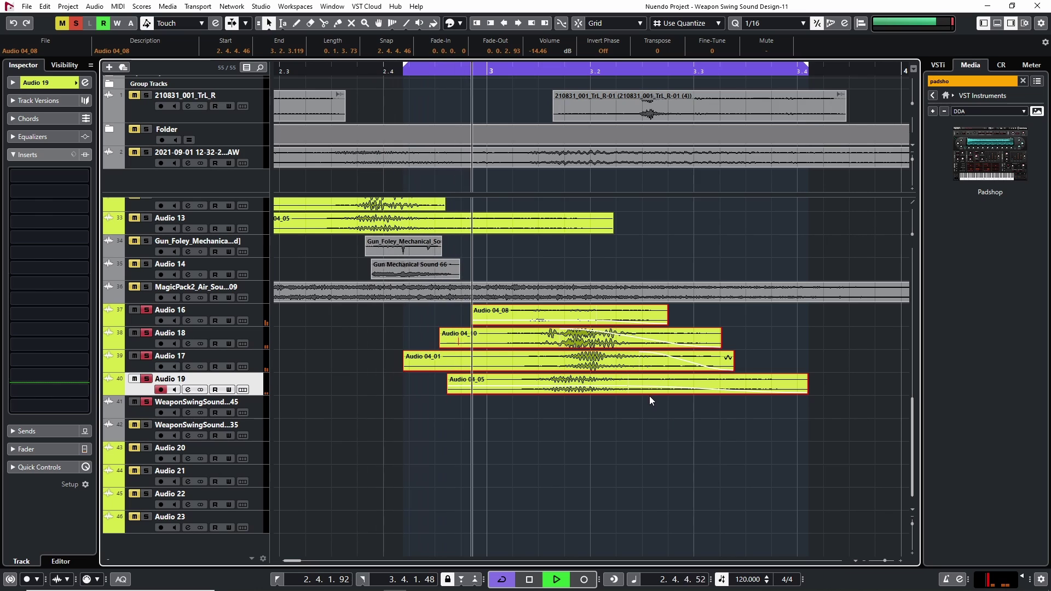
key("space")
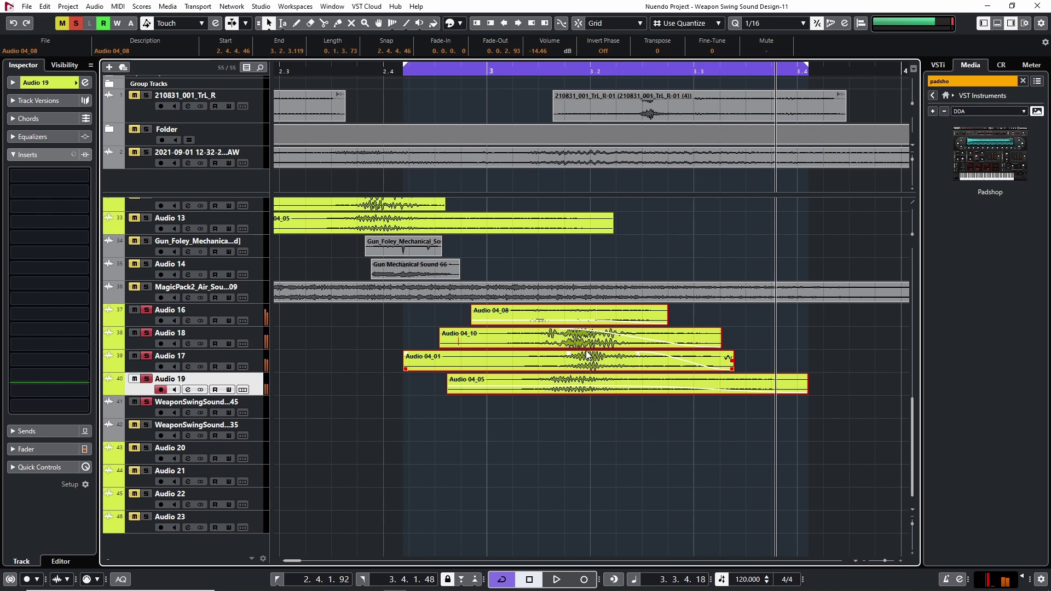
key("space")
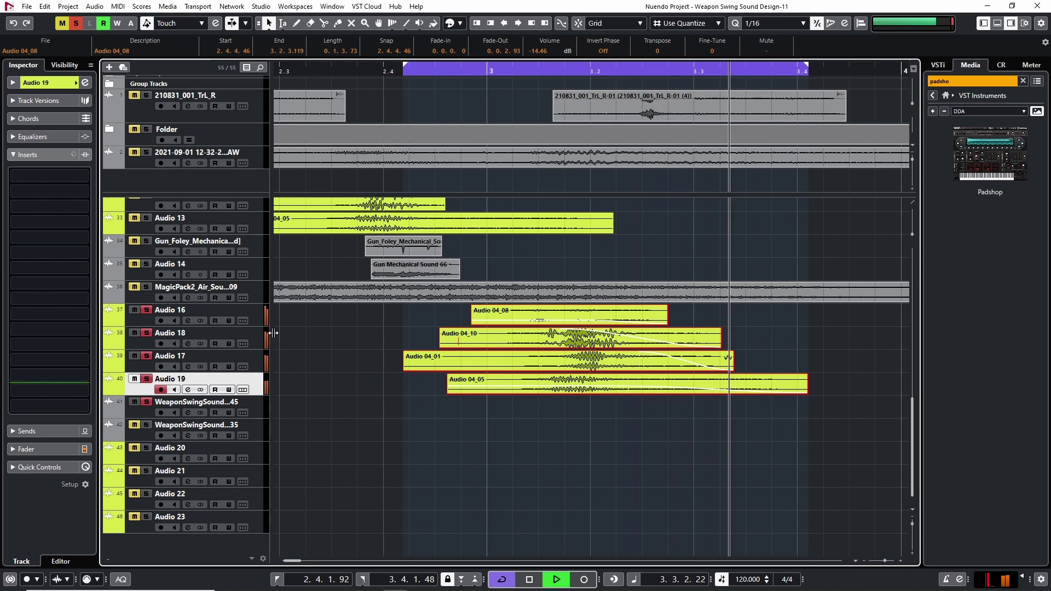
key("space")
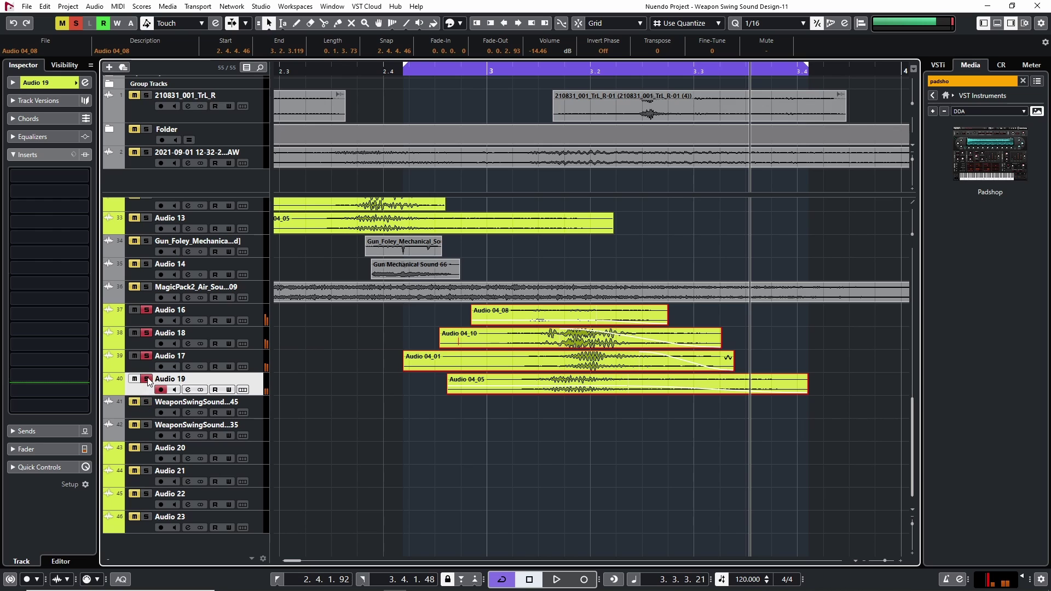
- Restrict the solo to Audio 16 and Audio 18 and play those two layers from the start of the loop range
left_click(147, 323)
key("space")
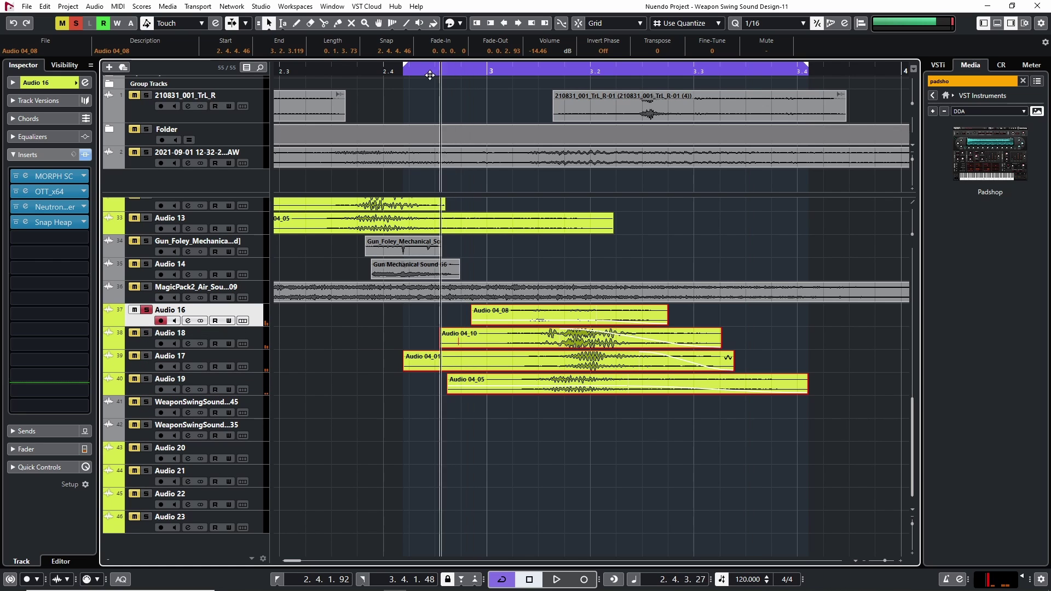
left_click(147, 333)
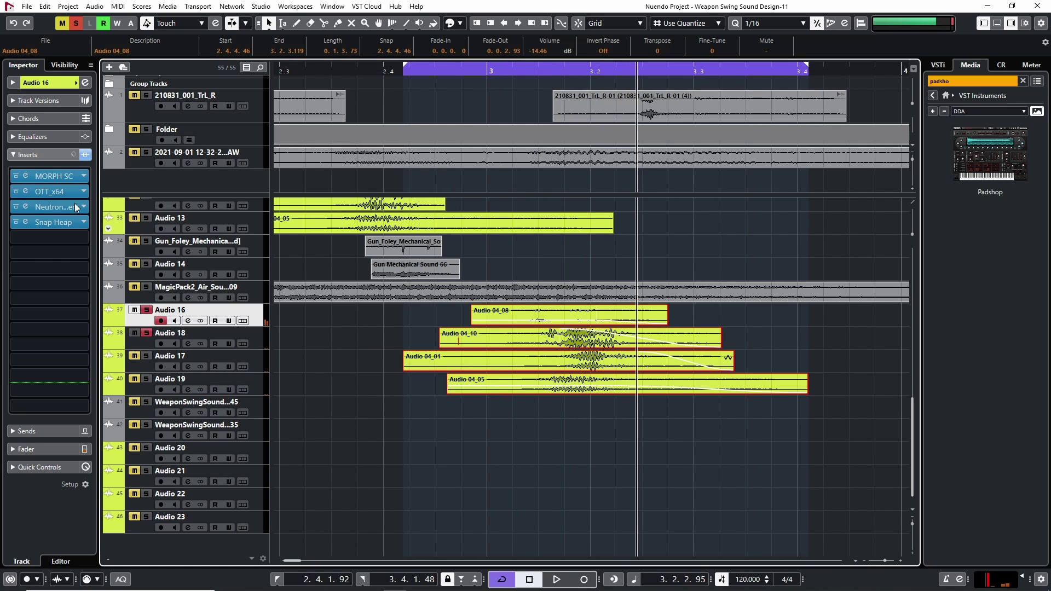
left_click_drag(542, 72, 436, 70)
key("space")
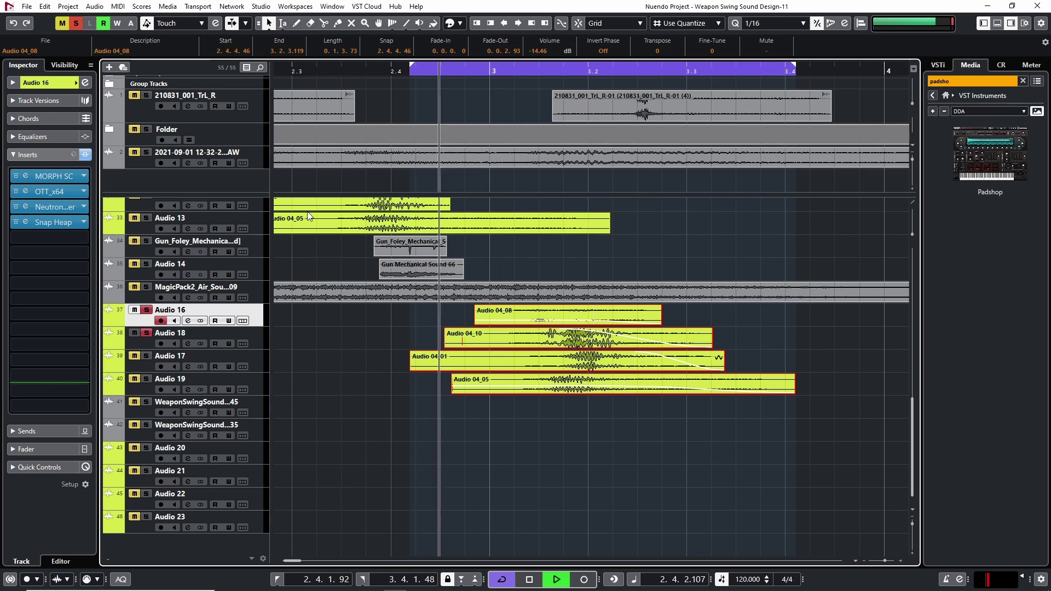
- Open the MORPH SC insert on Audio 16, move its window clear of the clips, and show the track's used automation
left_click(26, 176)
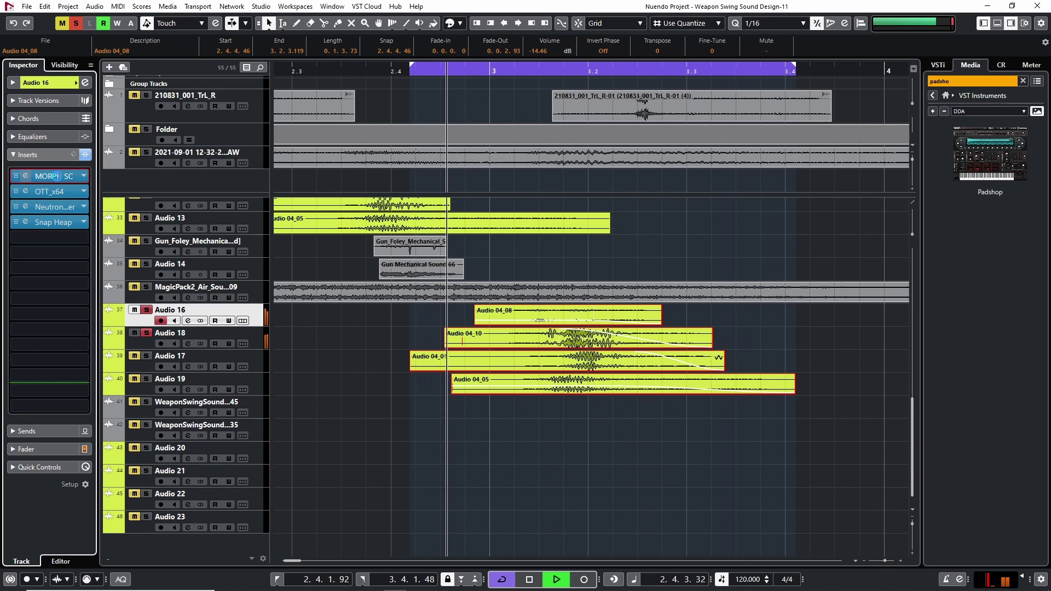
key("space")
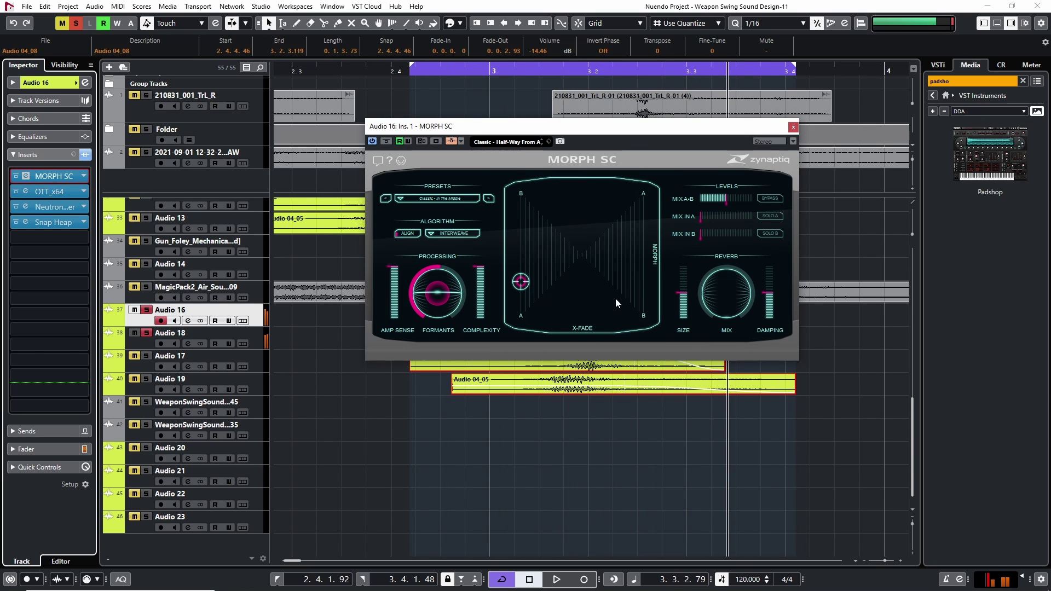
left_click_drag(599, 130, 494, 8)
right_click(138, 321)
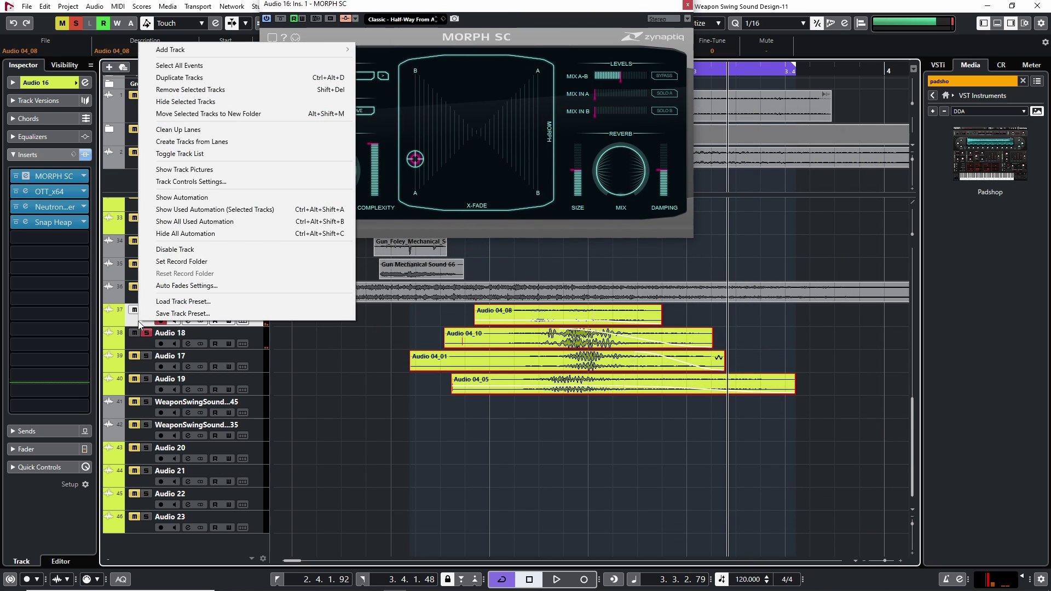
left_click(210, 222)
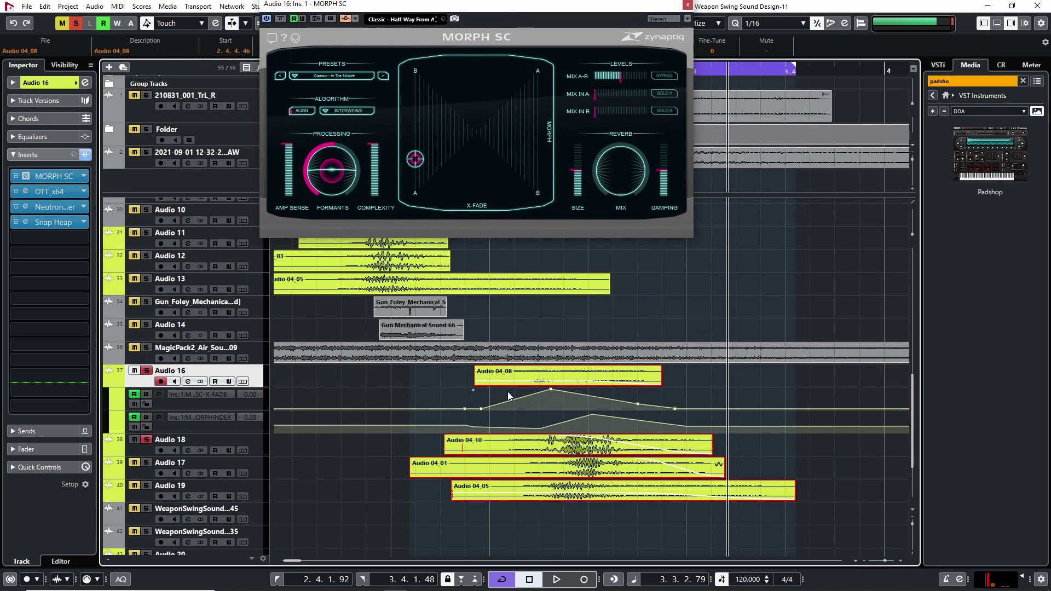
- Play Audio 16 and Audio 18 while watching the automated MORPH SC movement, and close the plug-in window at the end
key("space")
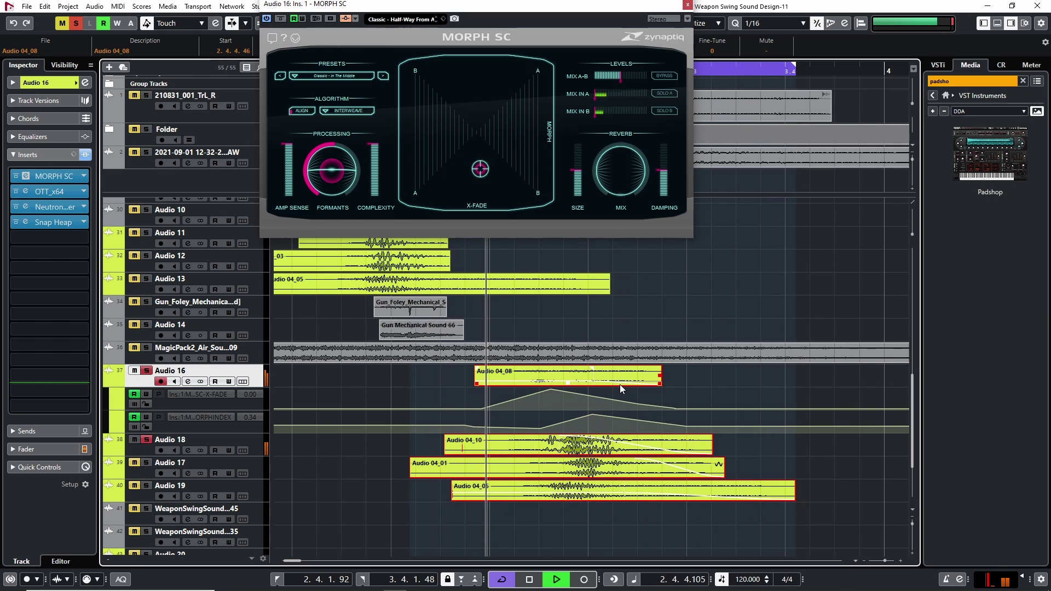
key("space")
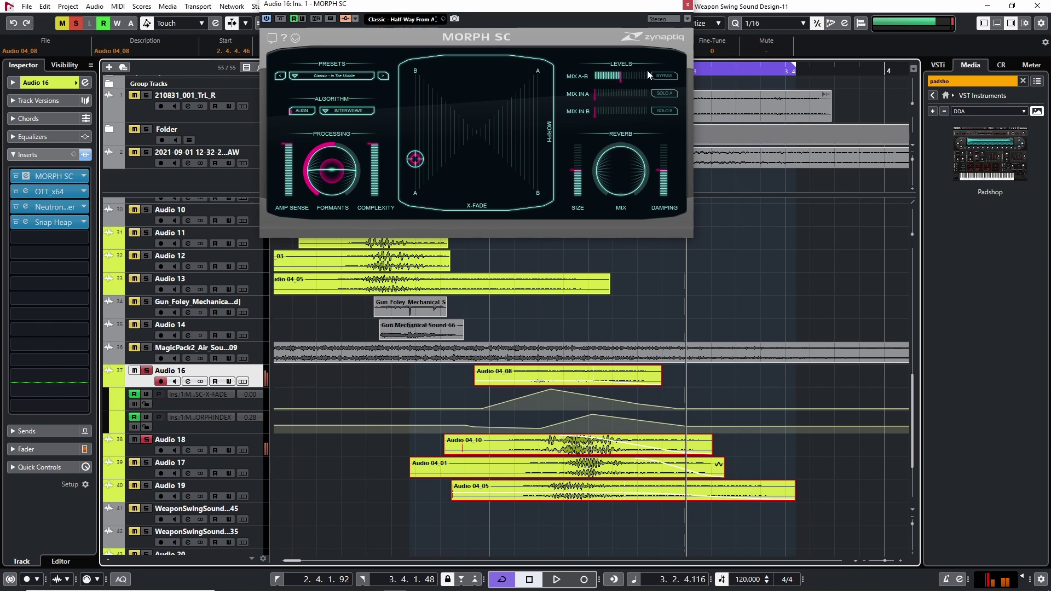
left_click(688, 5)
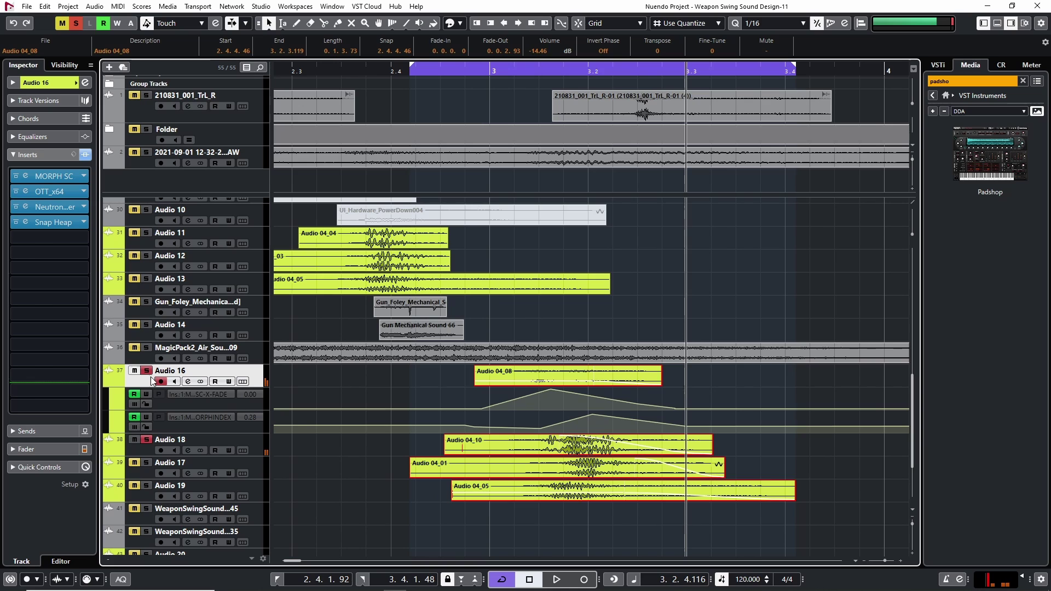
- Point out the Audio 04_08 and Audio 04_10 clips, clear the solos on their tracks, and hide Audio 16's automation lanes
left_click(554, 377)
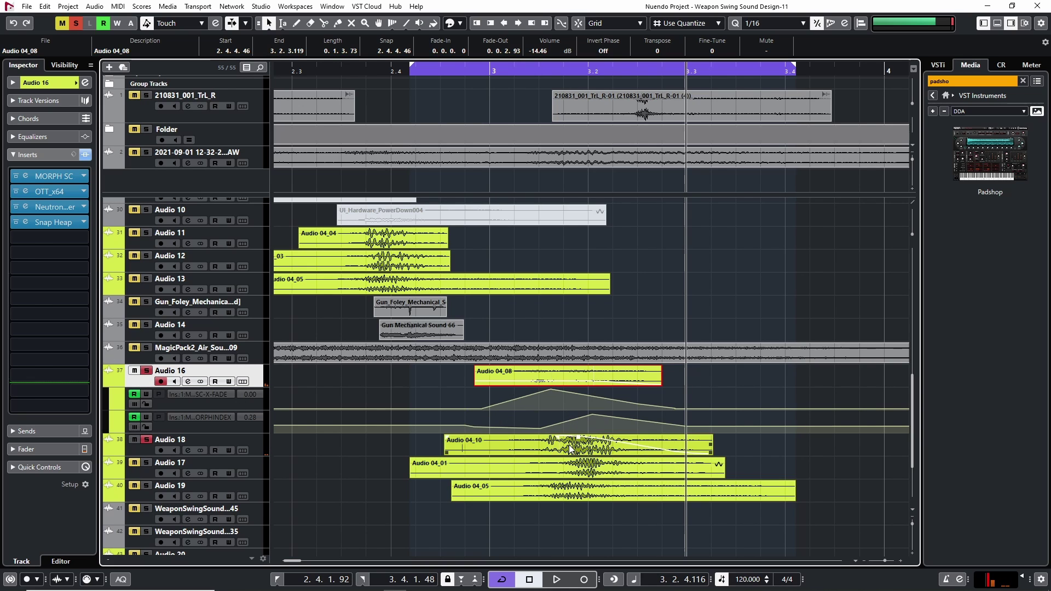
left_click(585, 445)
left_click(146, 439)
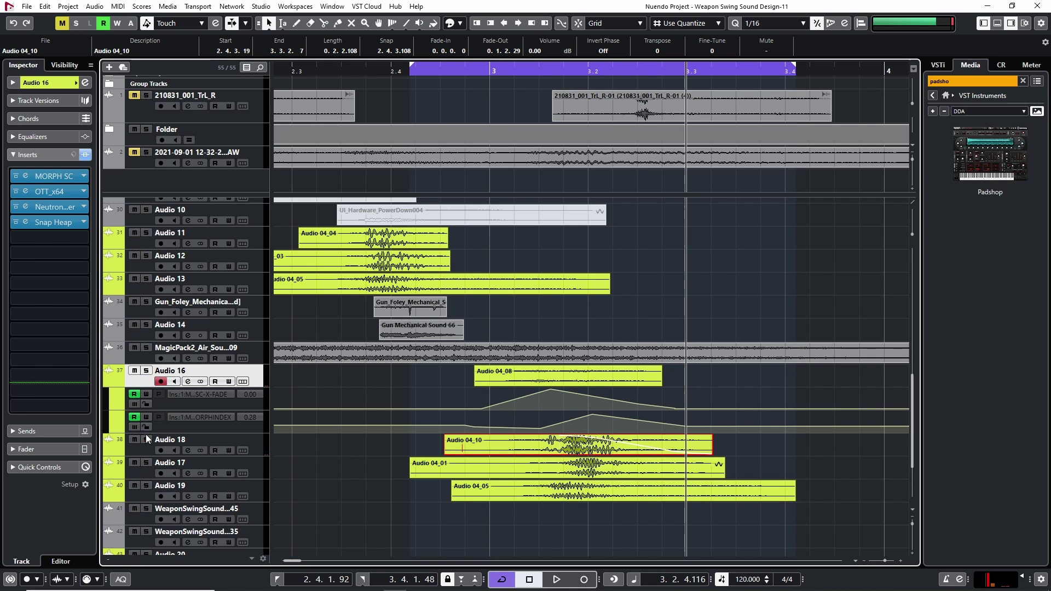
left_click(107, 382)
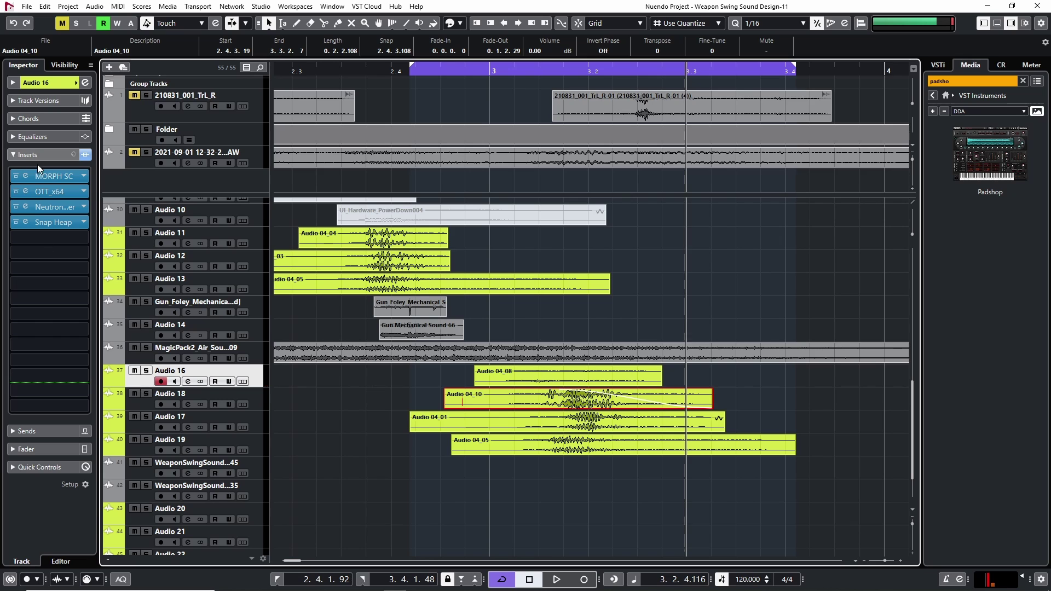
- Look at the OTT, Neutron 2 Equalizer and Snap Heap inserts on Audio 16, closing each window after viewing
left_click(41, 188)
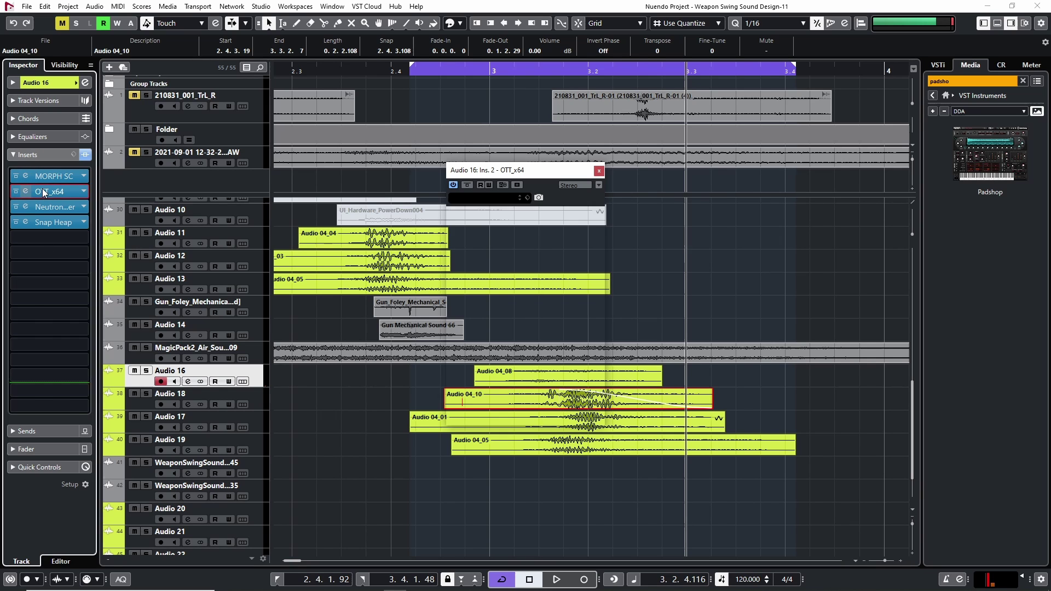
left_click(597, 172)
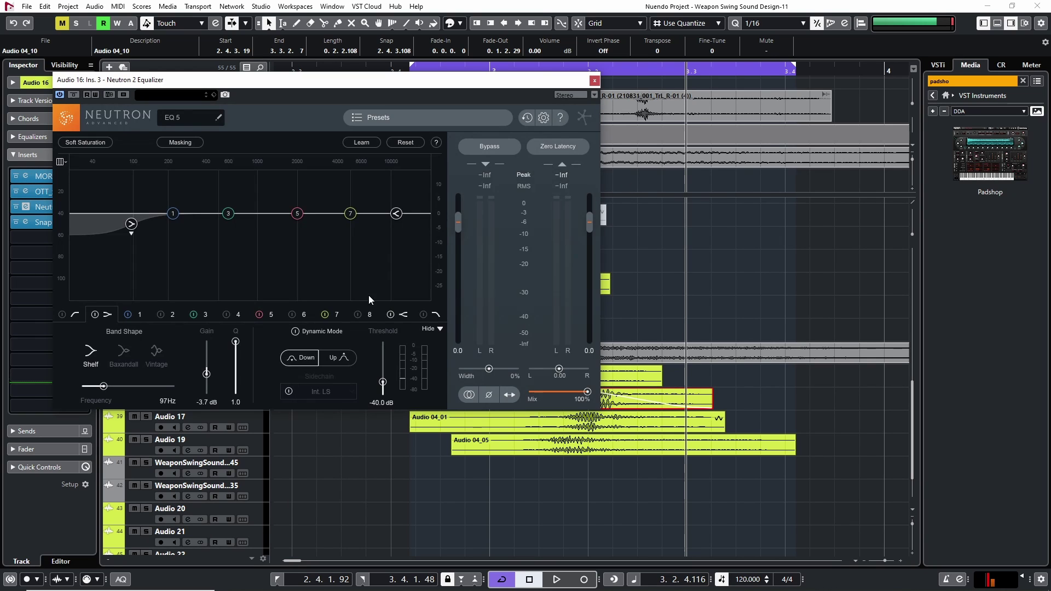
left_click(594, 81)
left_click(65, 223)
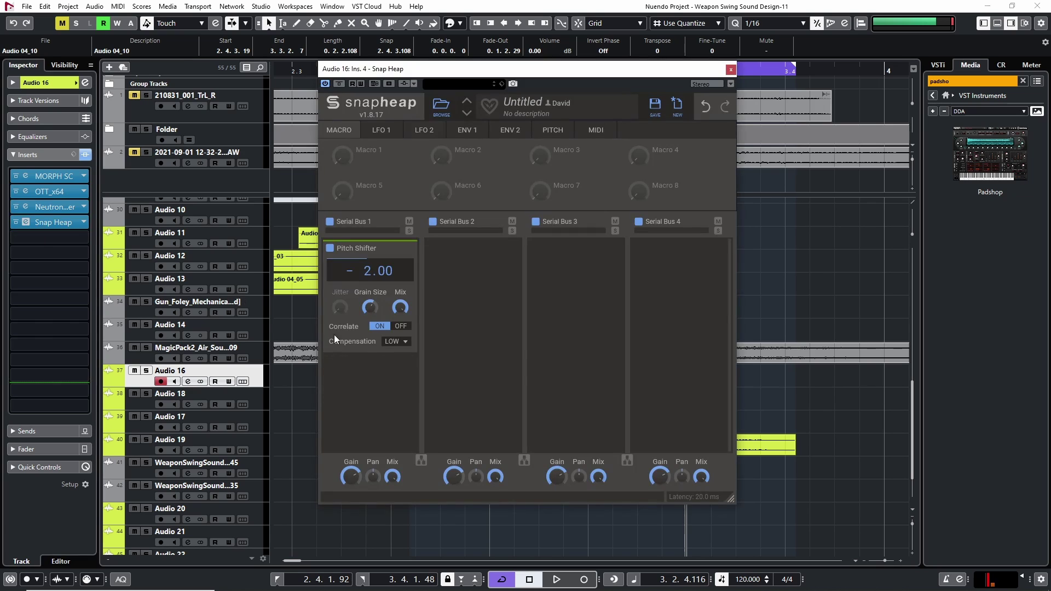
left_click(730, 69)
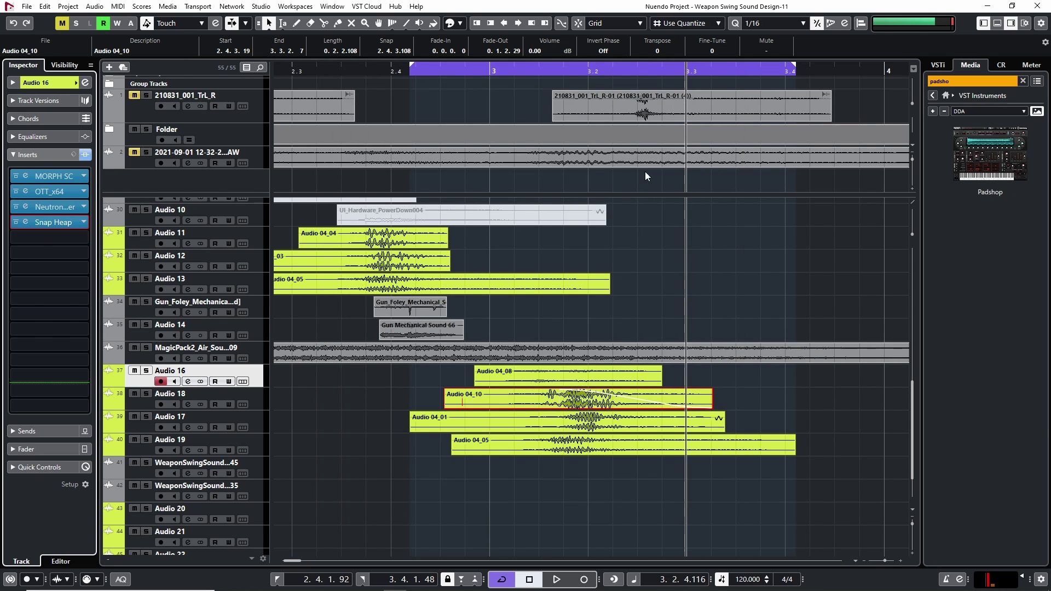
- Select and solo Audio 17 and audition it alone
left_click(149, 425)
left_click(146, 416)
key("space")
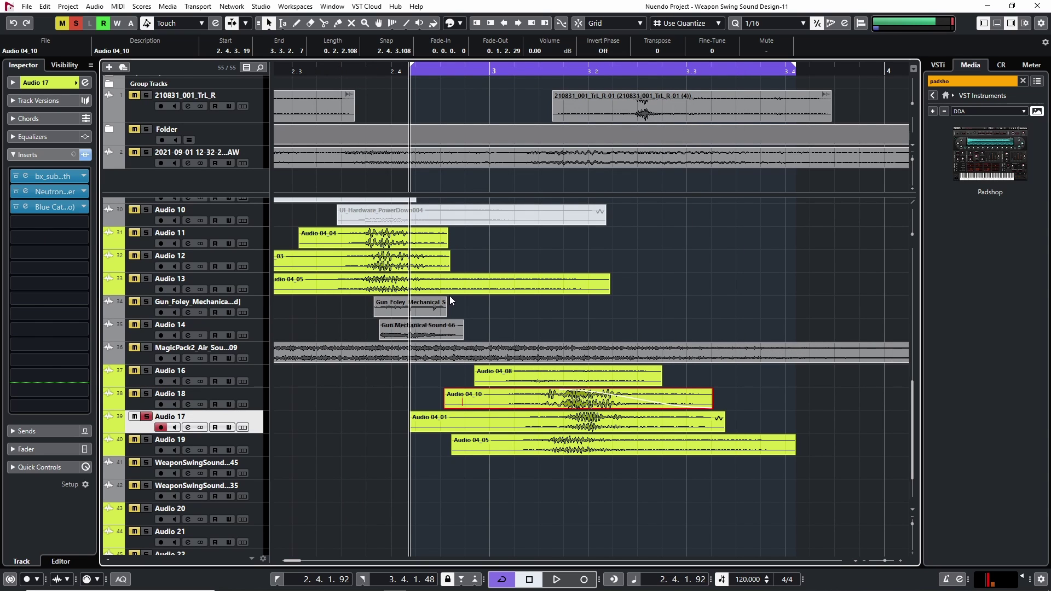
key("space")
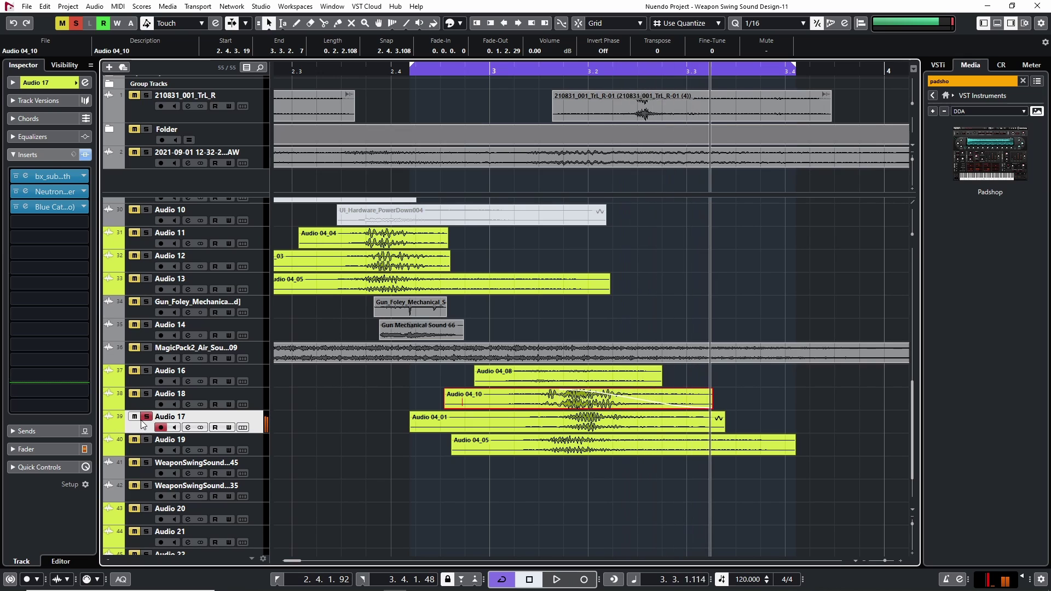
- Look at the bx_subsynth, Neutron 2 Equalizer and Blue Cat's Gain 3 inserts on Audio 17, closing each window after viewing
left_click(54, 176)
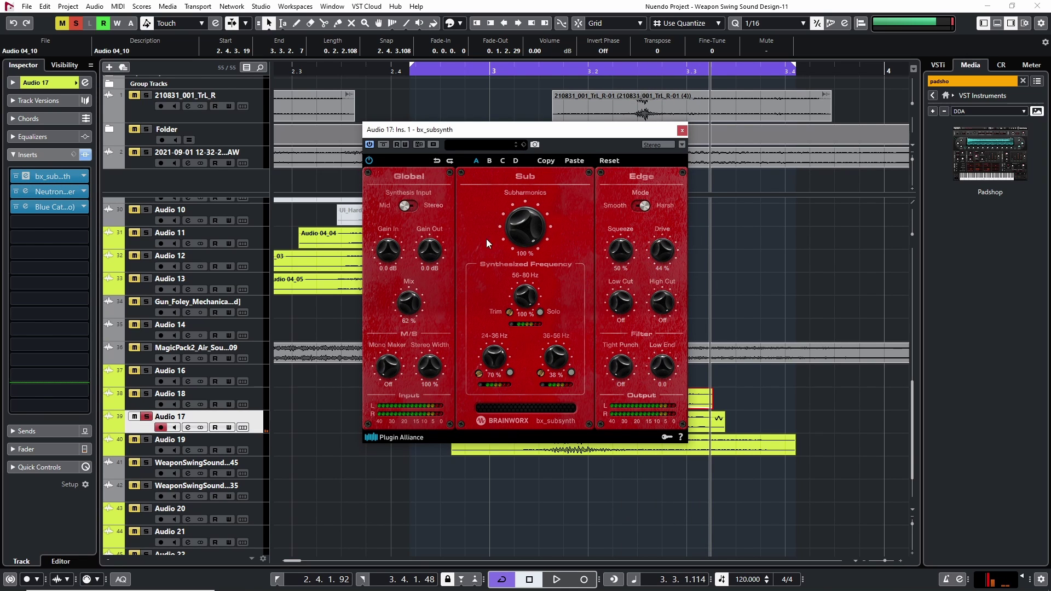
left_click(681, 131)
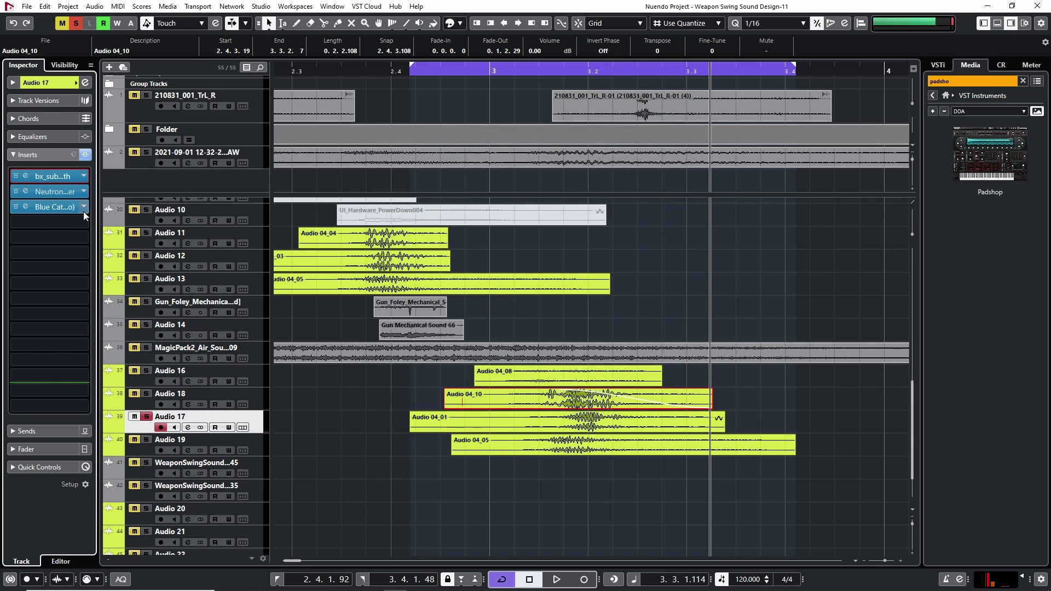
left_click(49, 191)
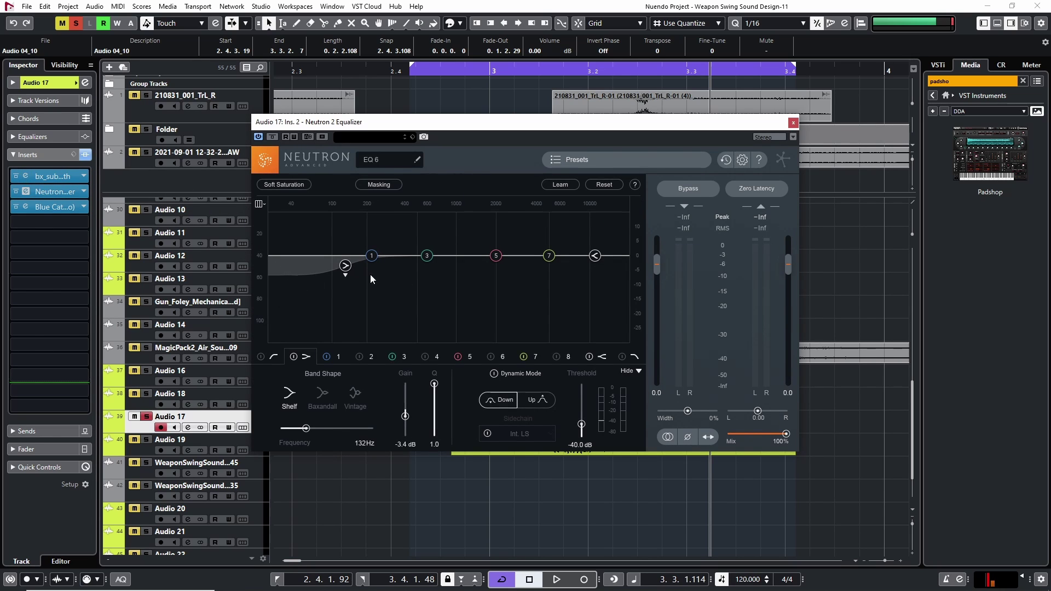
left_click(794, 123)
left_click(35, 209)
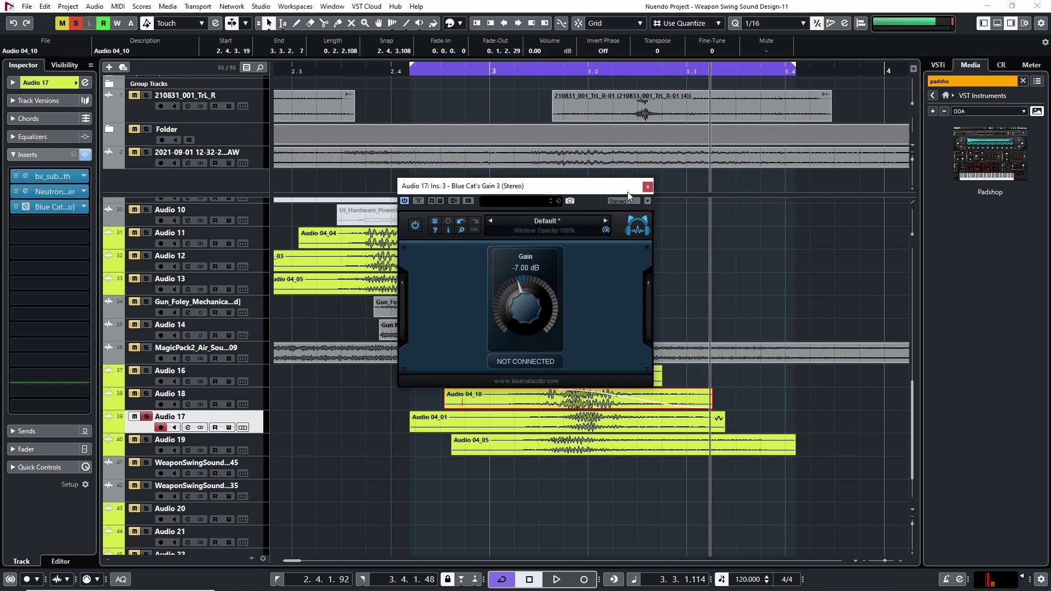
left_click(649, 187)
- Move the solo from Audio 17 to Audio 19, audition it from just before the loop range, and select the track
left_click(146, 440)
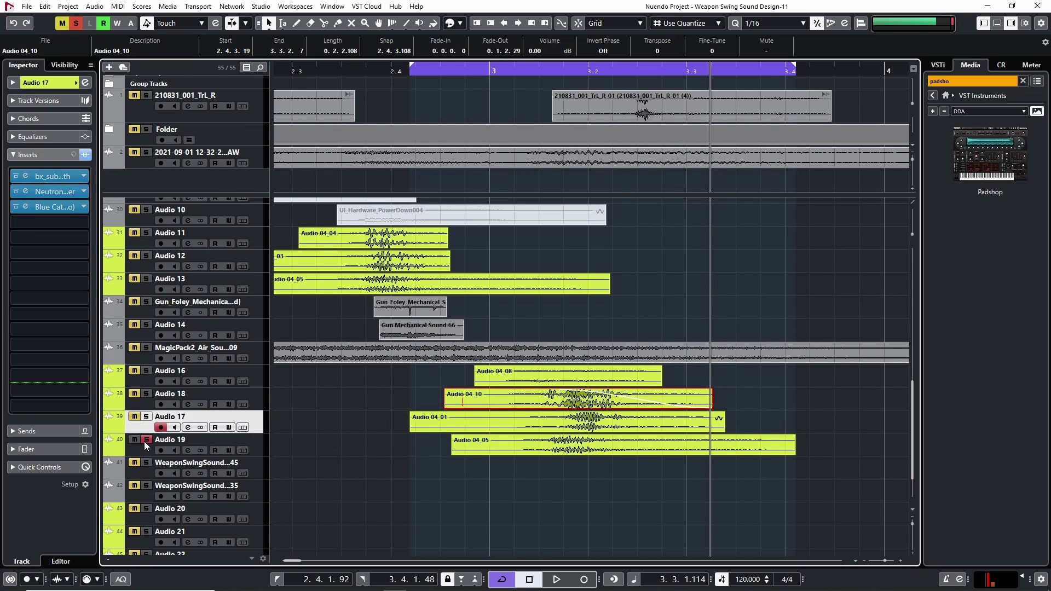
left_click(395, 71)
key("space")
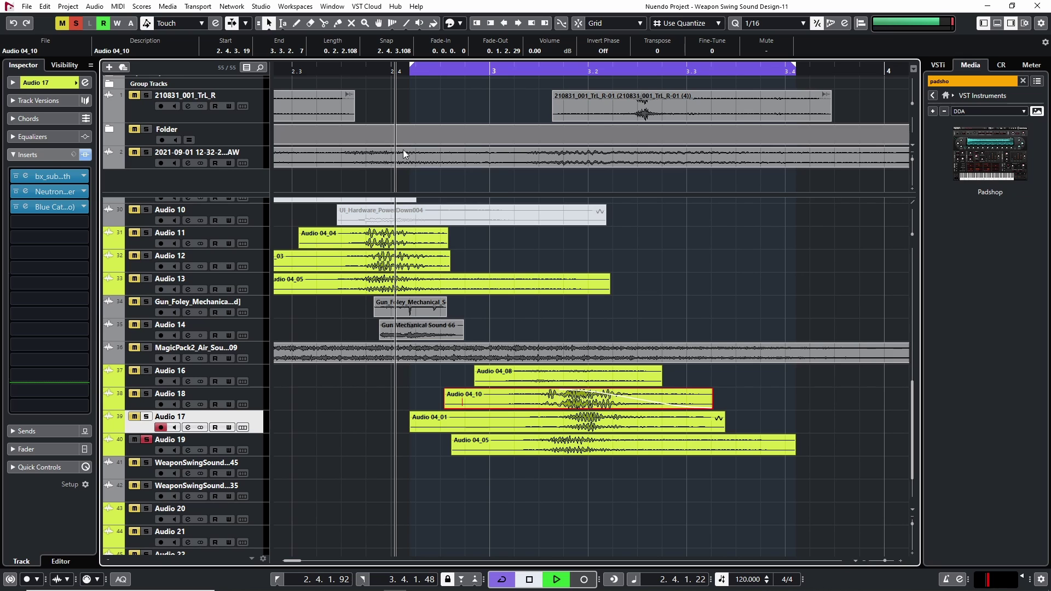
left_click(147, 450)
key("space")
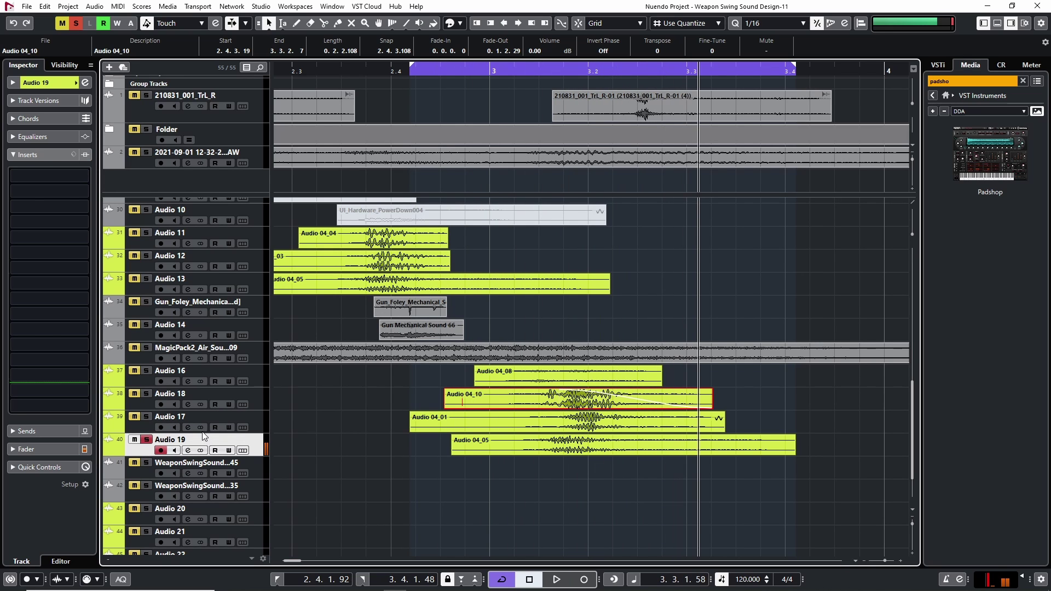
- Turn off the solo on Audio 19
key("g")
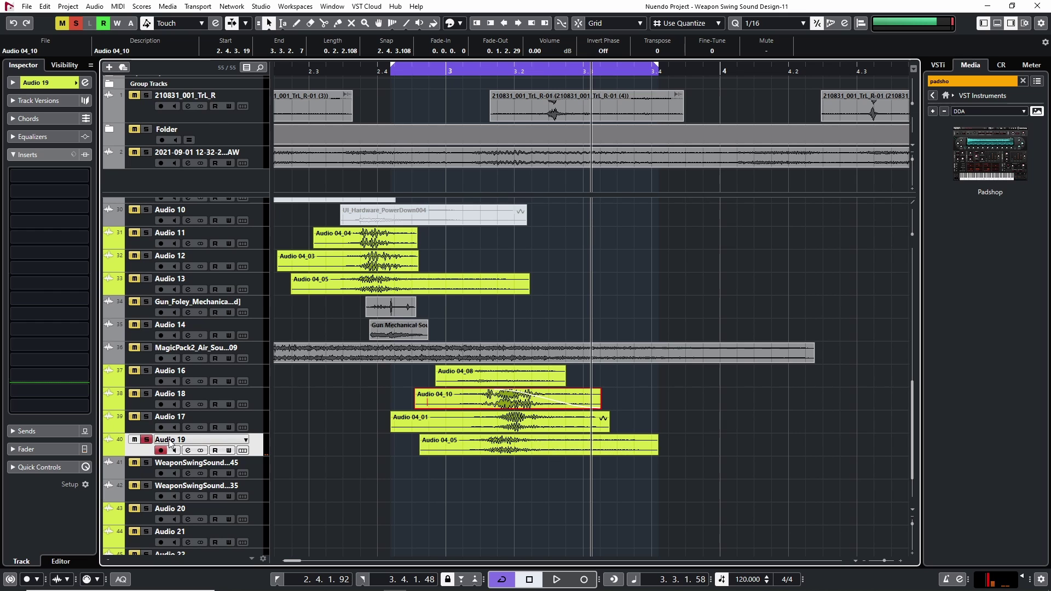
left_click(147, 439)
- Look over the layered swing clips on the tracks from the Folder below Audio 05 down to Audio 23
key("g")
key("g")
key("g")
key("g")
scroll(438, 298, "up", 5)
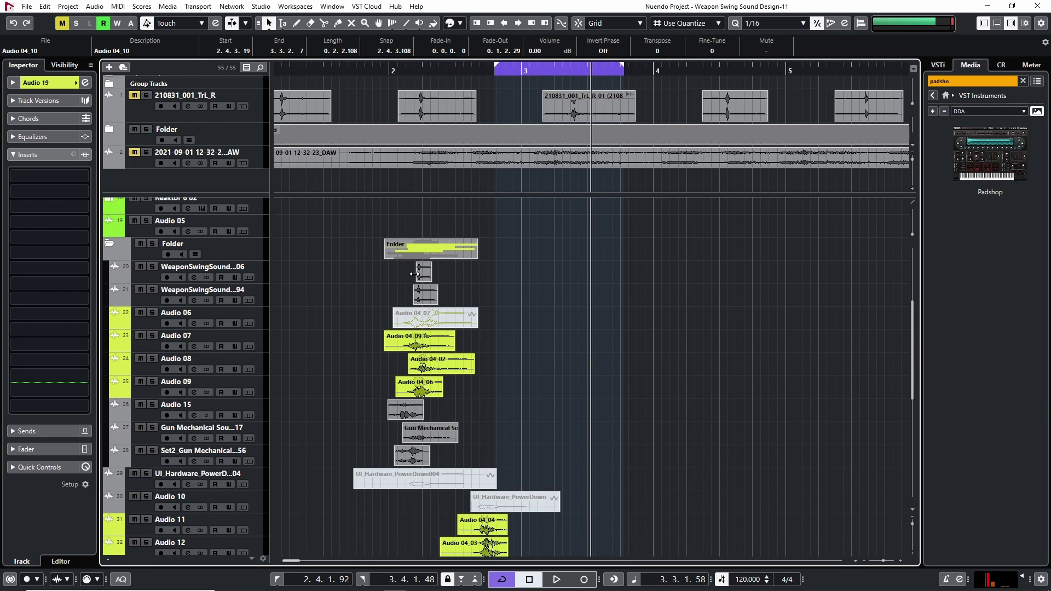
scroll(465, 332, "down", 4)
key("h")
key("h")
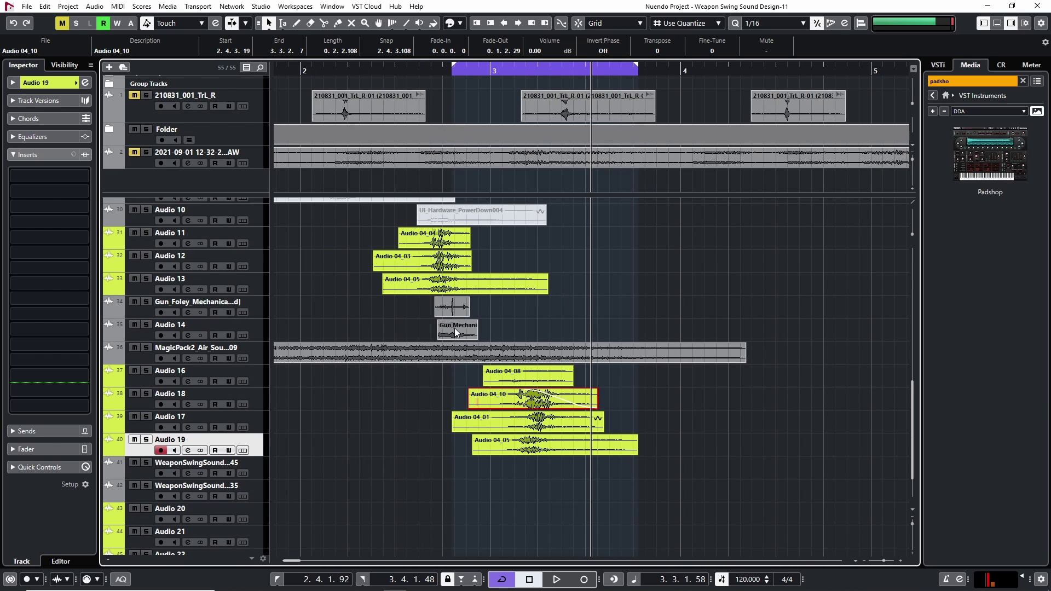
key("g")
scroll(511, 391, "up", 3)
scroll(517, 399, "down", 4)
key("h")
key("h")
key("h")
key("g")
key("g")
key("g")
key("g")
key("g")
key("g")
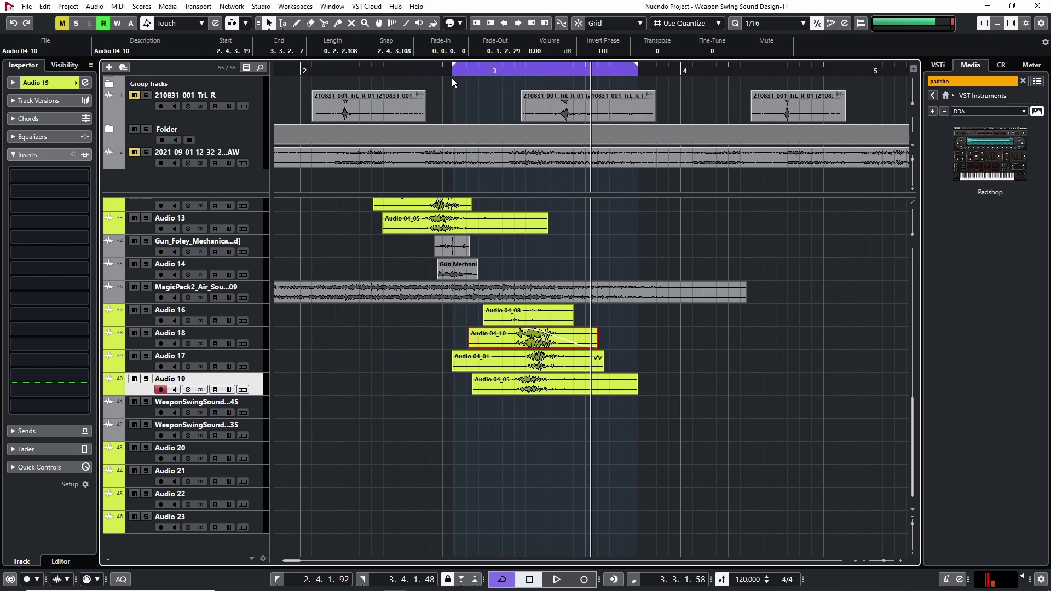
- Collapse the folder below Audio 05 that holds the first swing's layers
key("g")
scroll(485, 402, "up", 6)
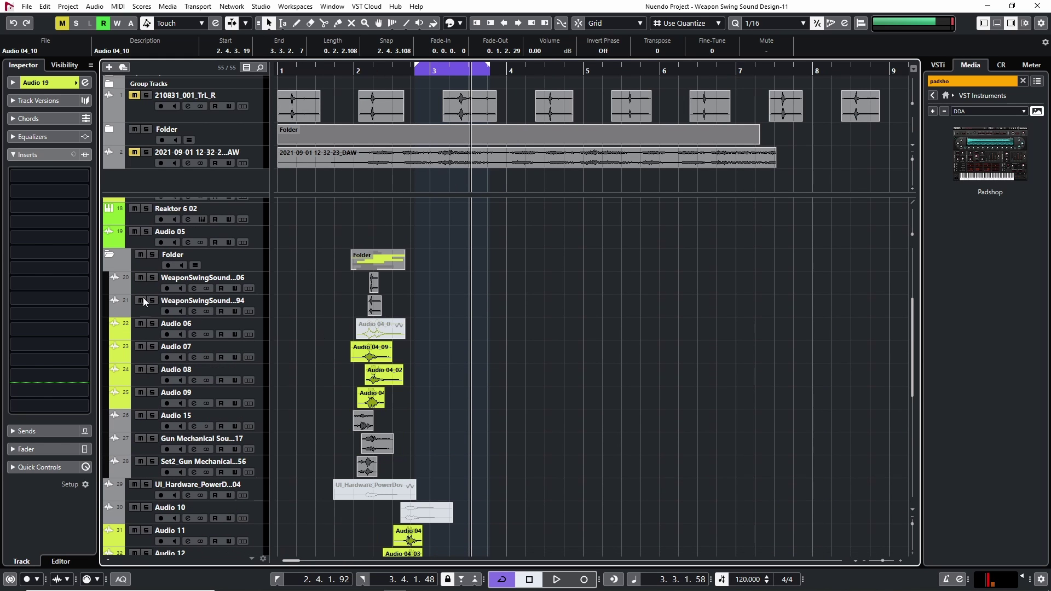
left_click(110, 254)
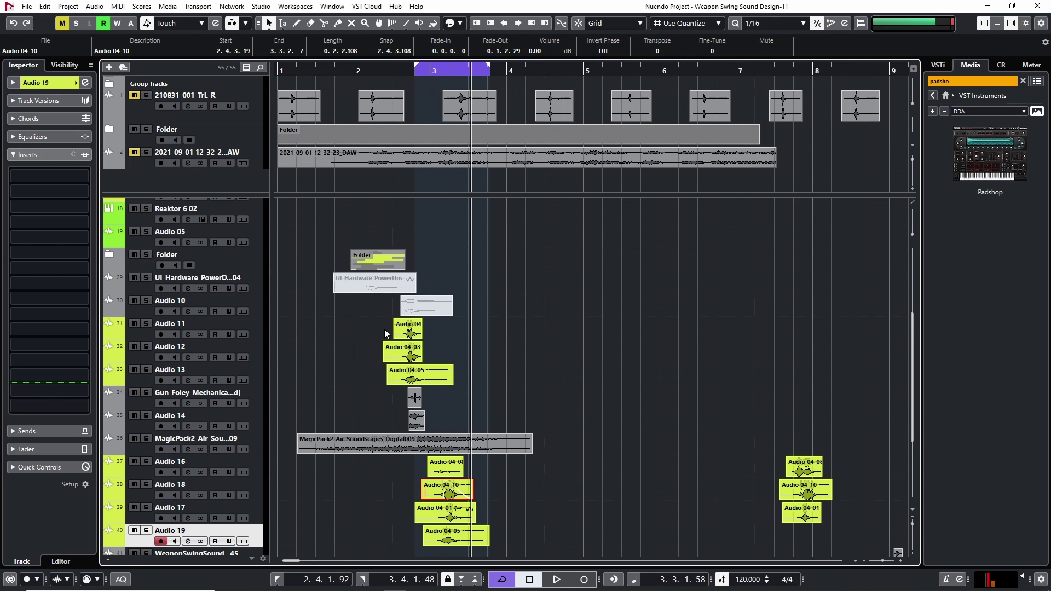